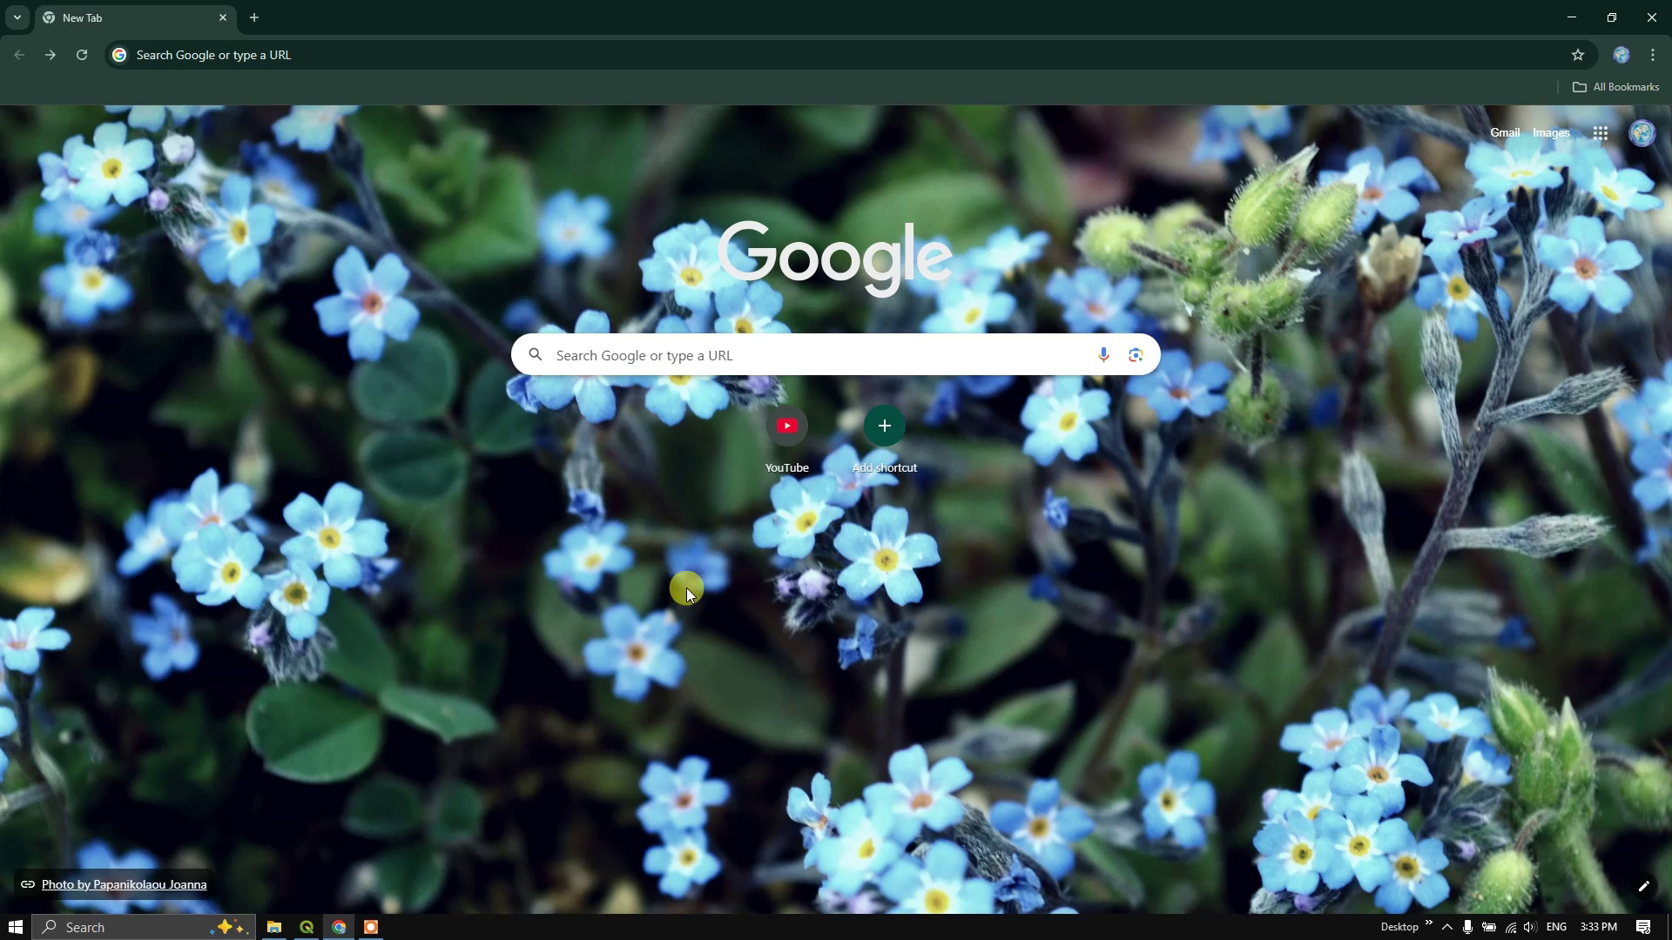
Step: Look up geoboundaries on Google and open the geoBoundaries website
{"action": "left_click", "coordinate": [618, 364]}
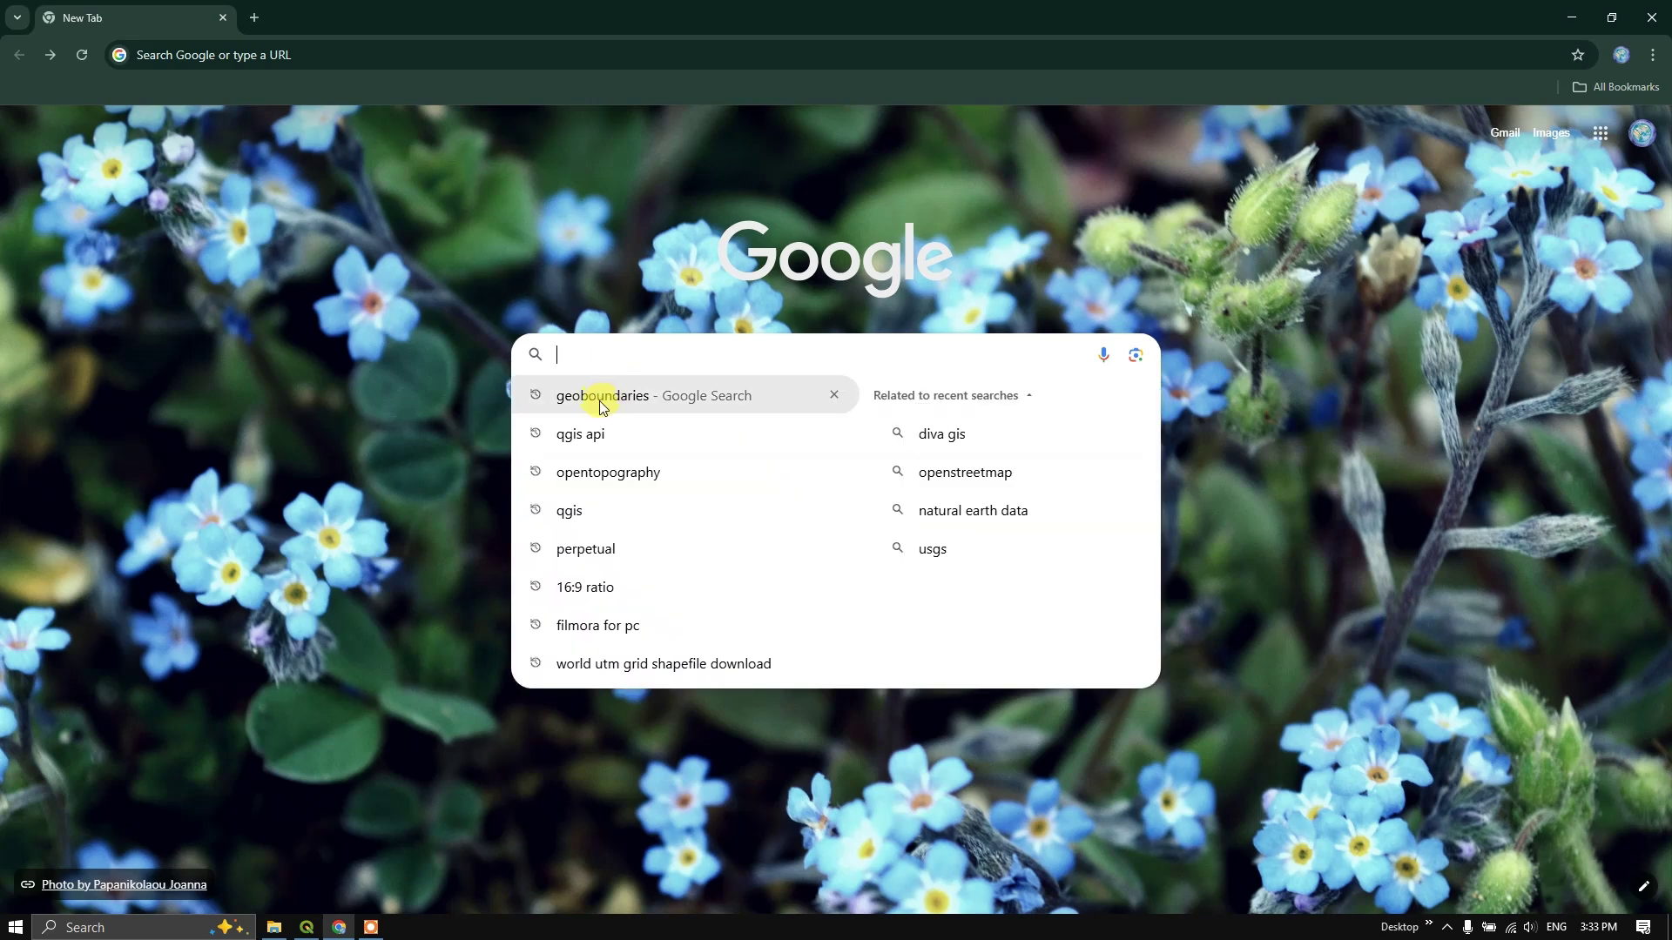
{"action": "left_click", "coordinate": [608, 399]}
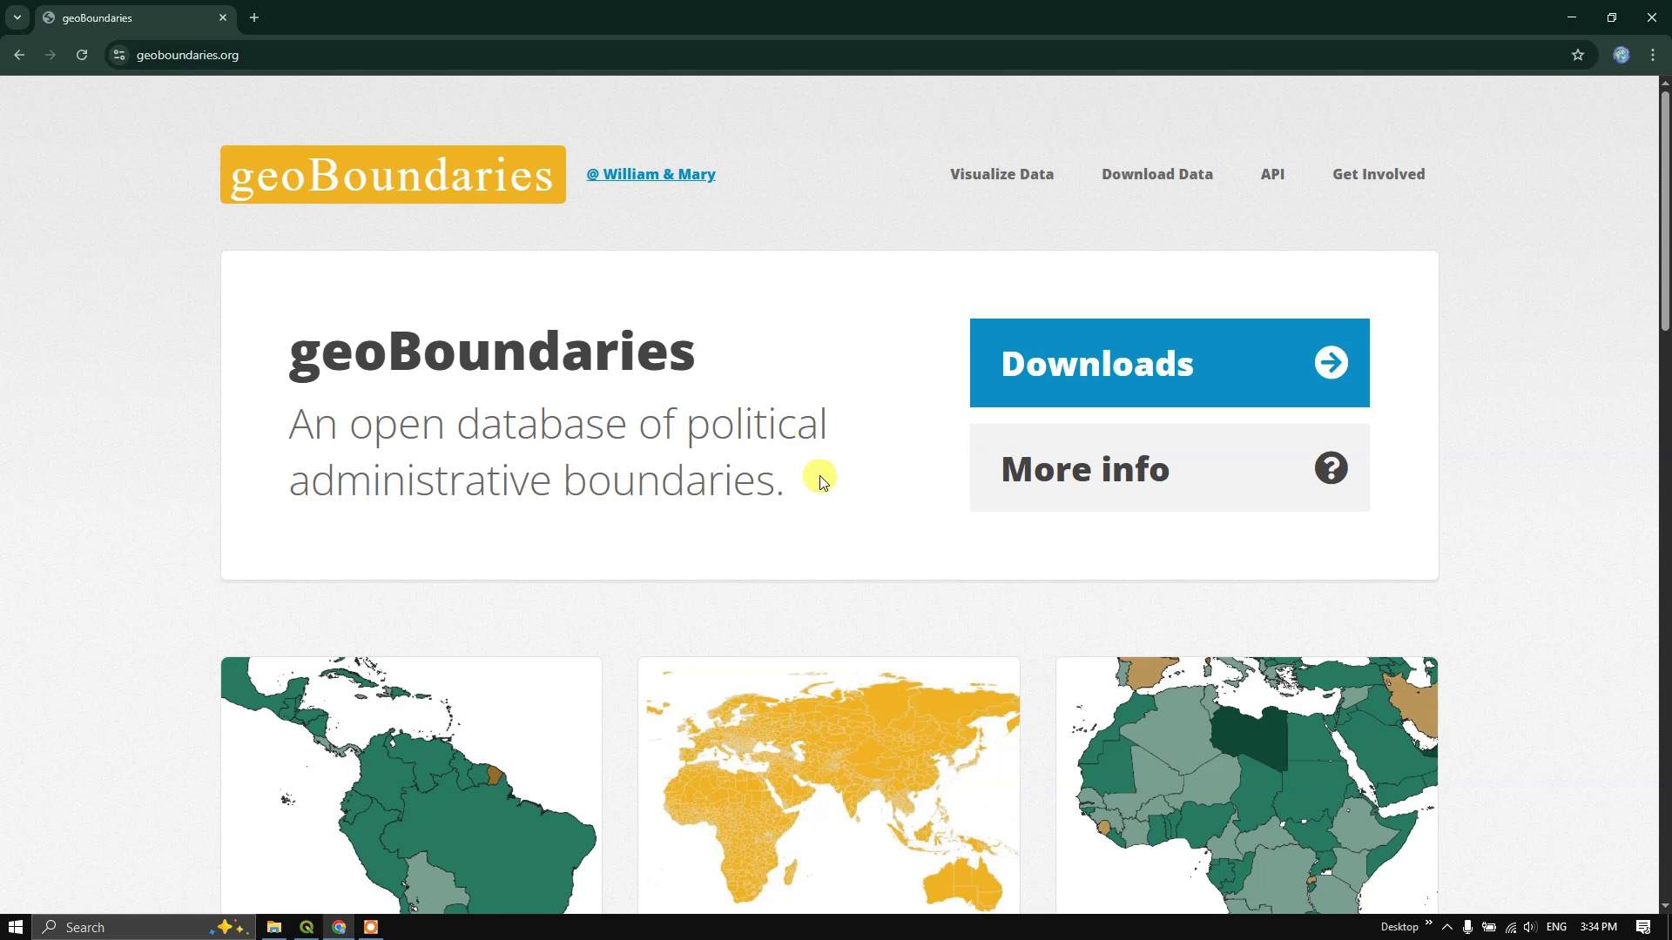
Step: Read the geoBoundaries homepage sections on available files, database background, and licence acknowledgement requirements
{"action": "scroll", "coordinate": [818, 476], "scroll_direction": "down", "scroll_amount": 5}
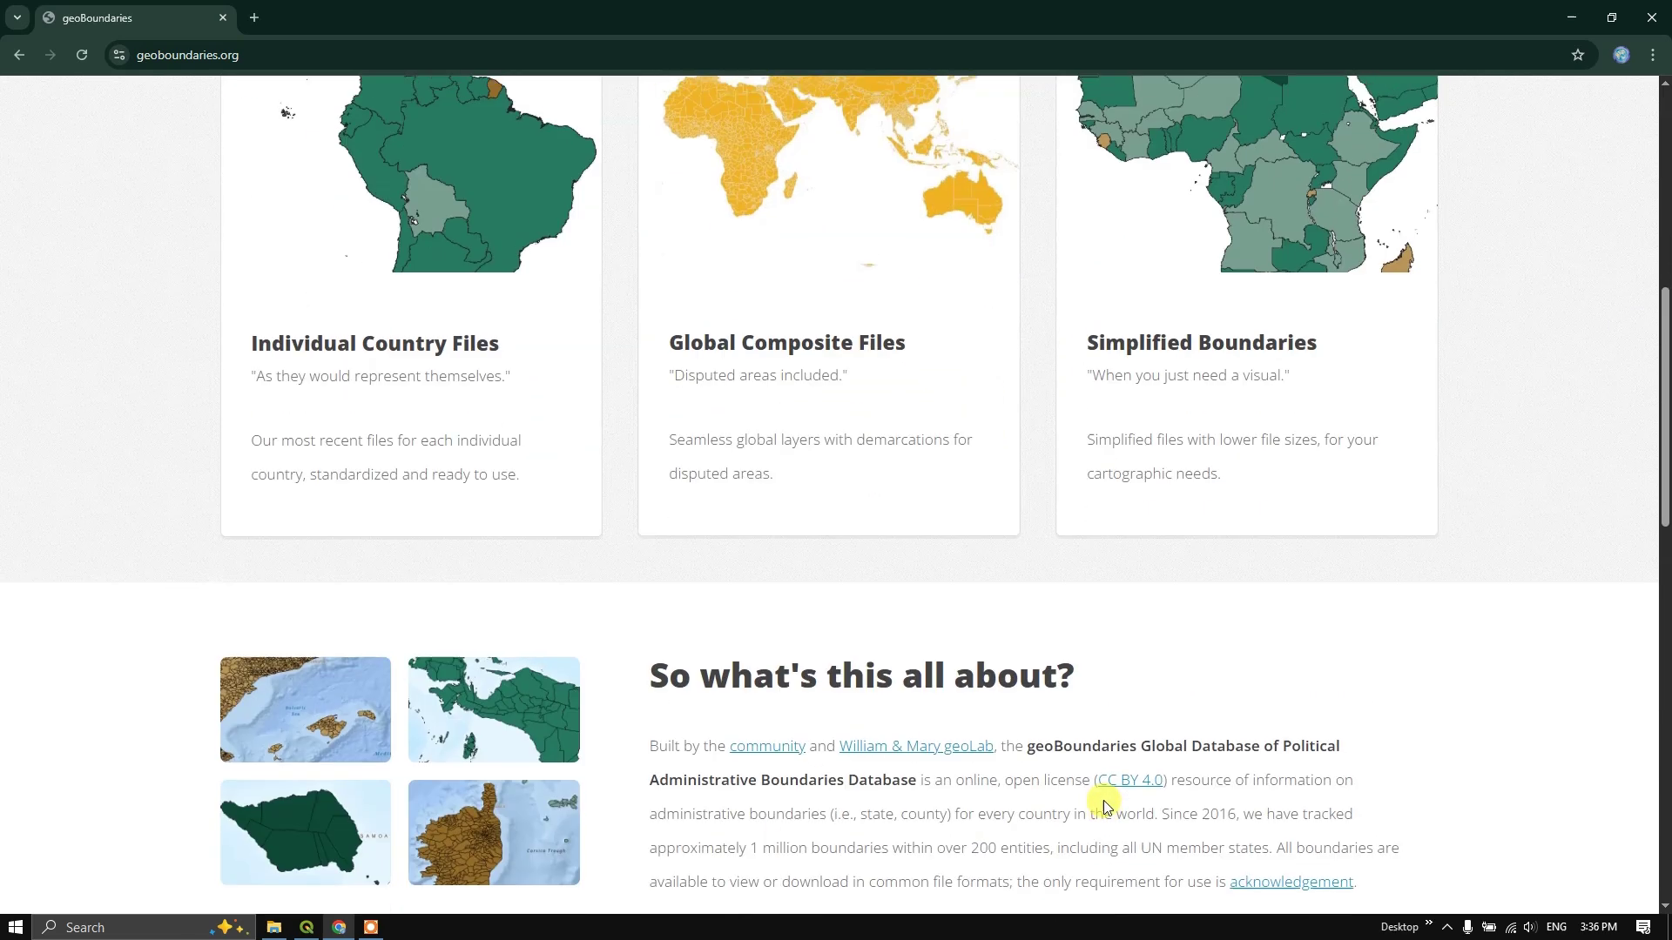
{"action": "scroll", "coordinate": [994, 786], "scroll_direction": "down", "scroll_amount": 1}
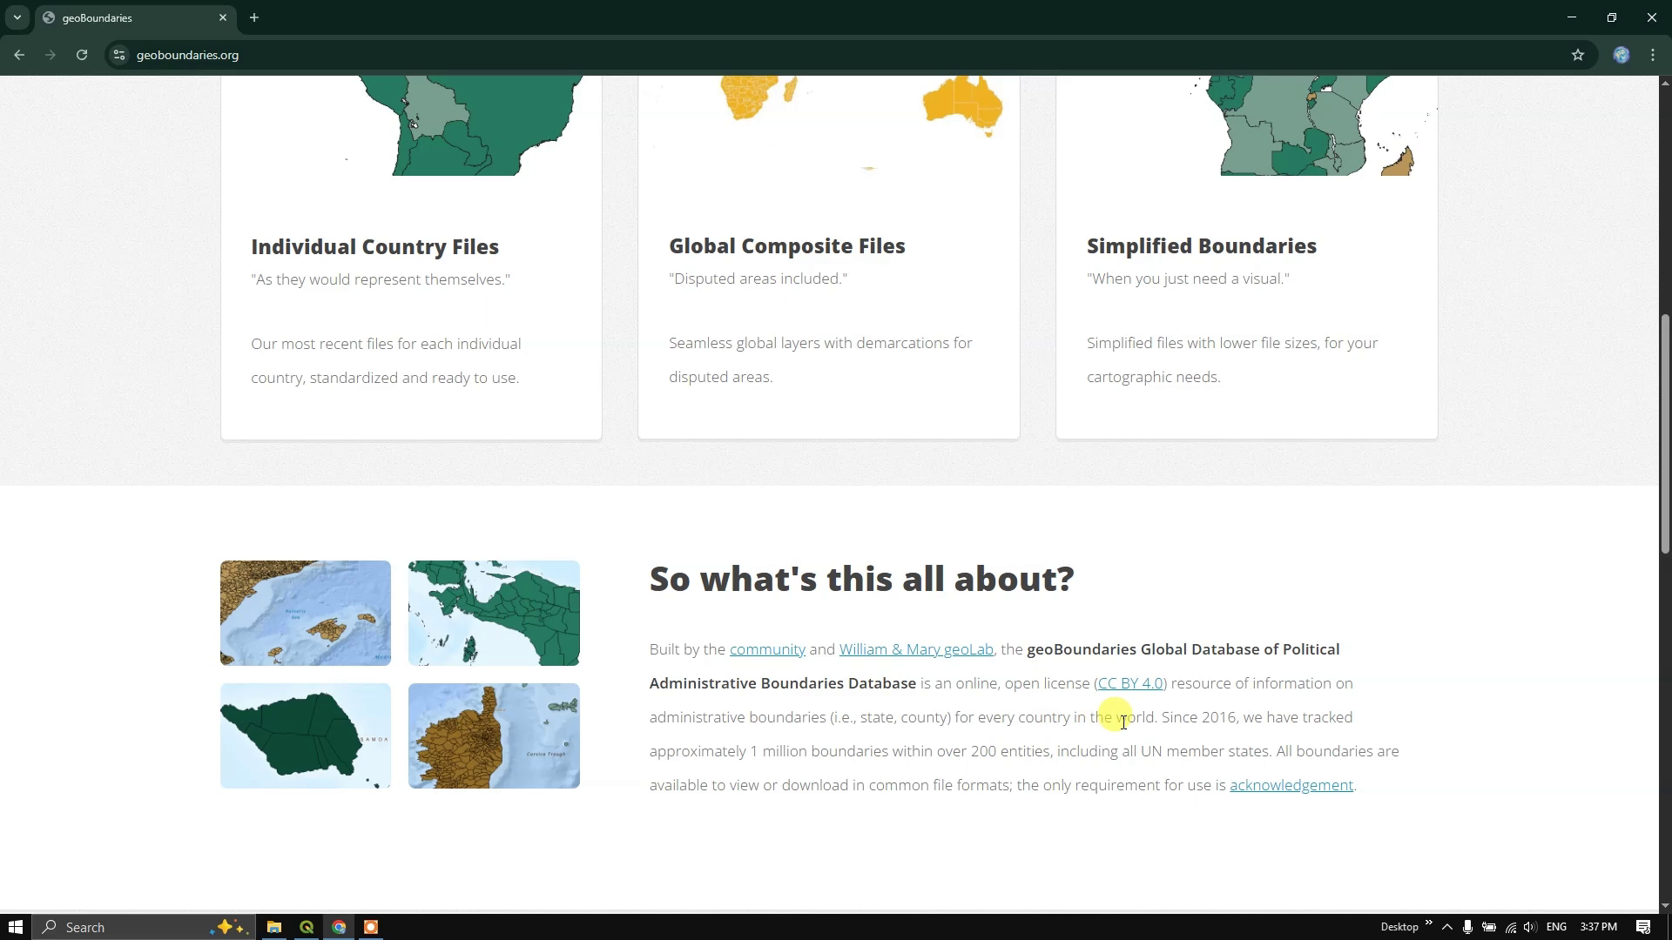
{"action": "scroll", "coordinate": [911, 646], "scroll_direction": "down", "scroll_amount": 7}
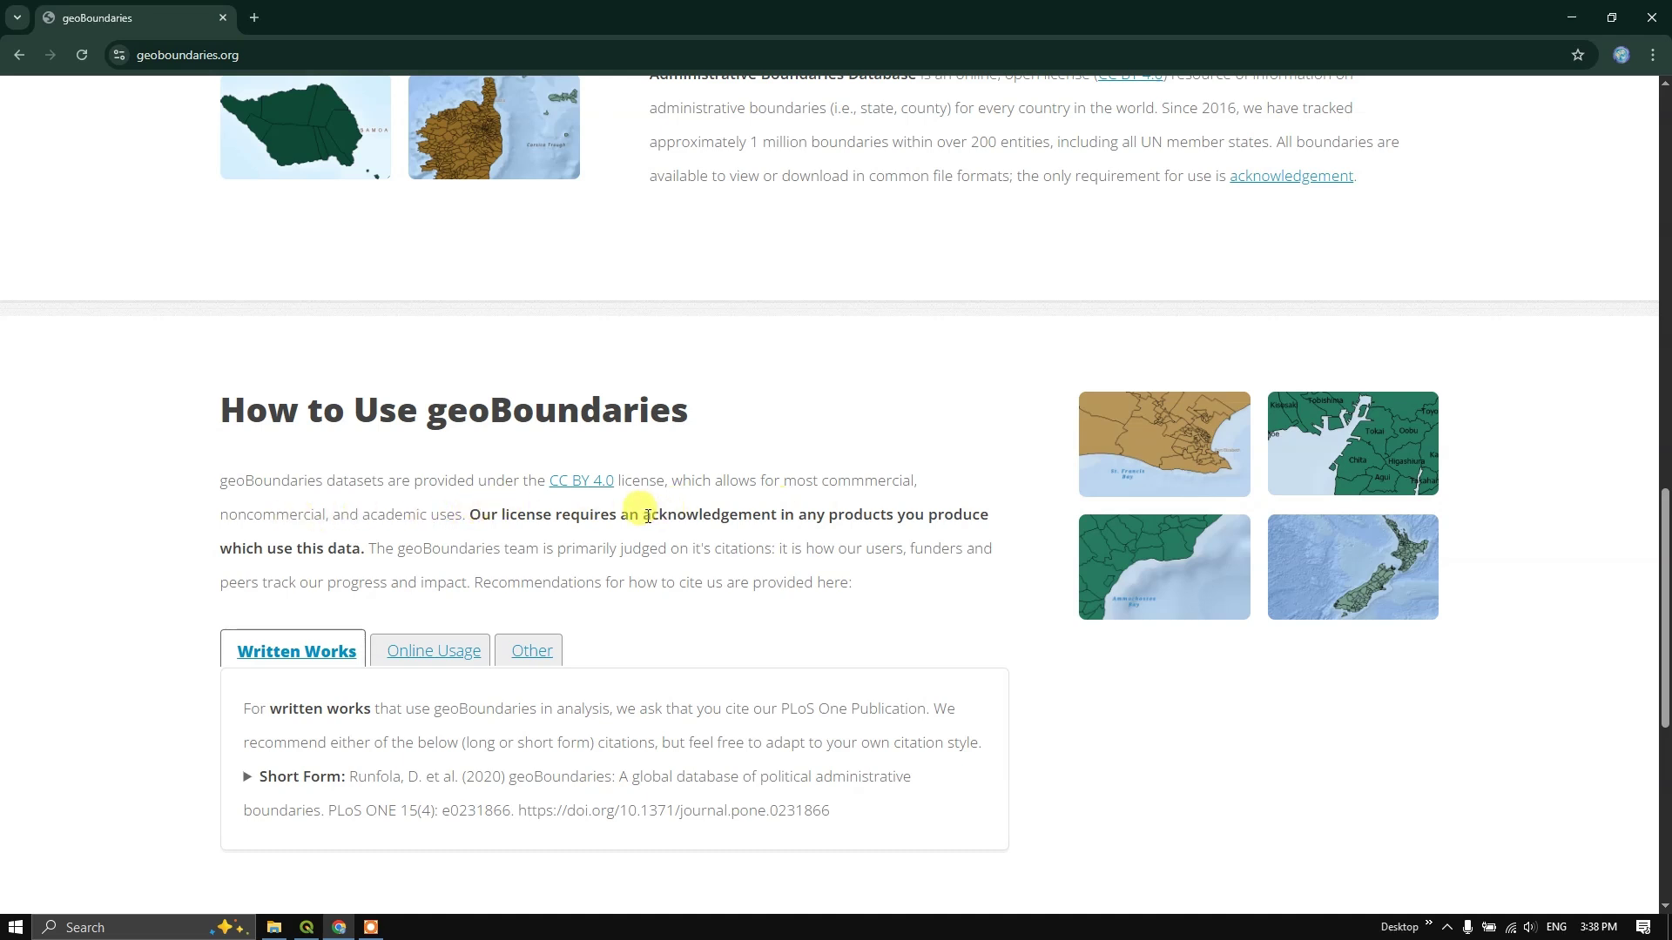
{"action": "left_click_drag", "start_coordinate": [647, 517], "coordinate": [781, 520]}
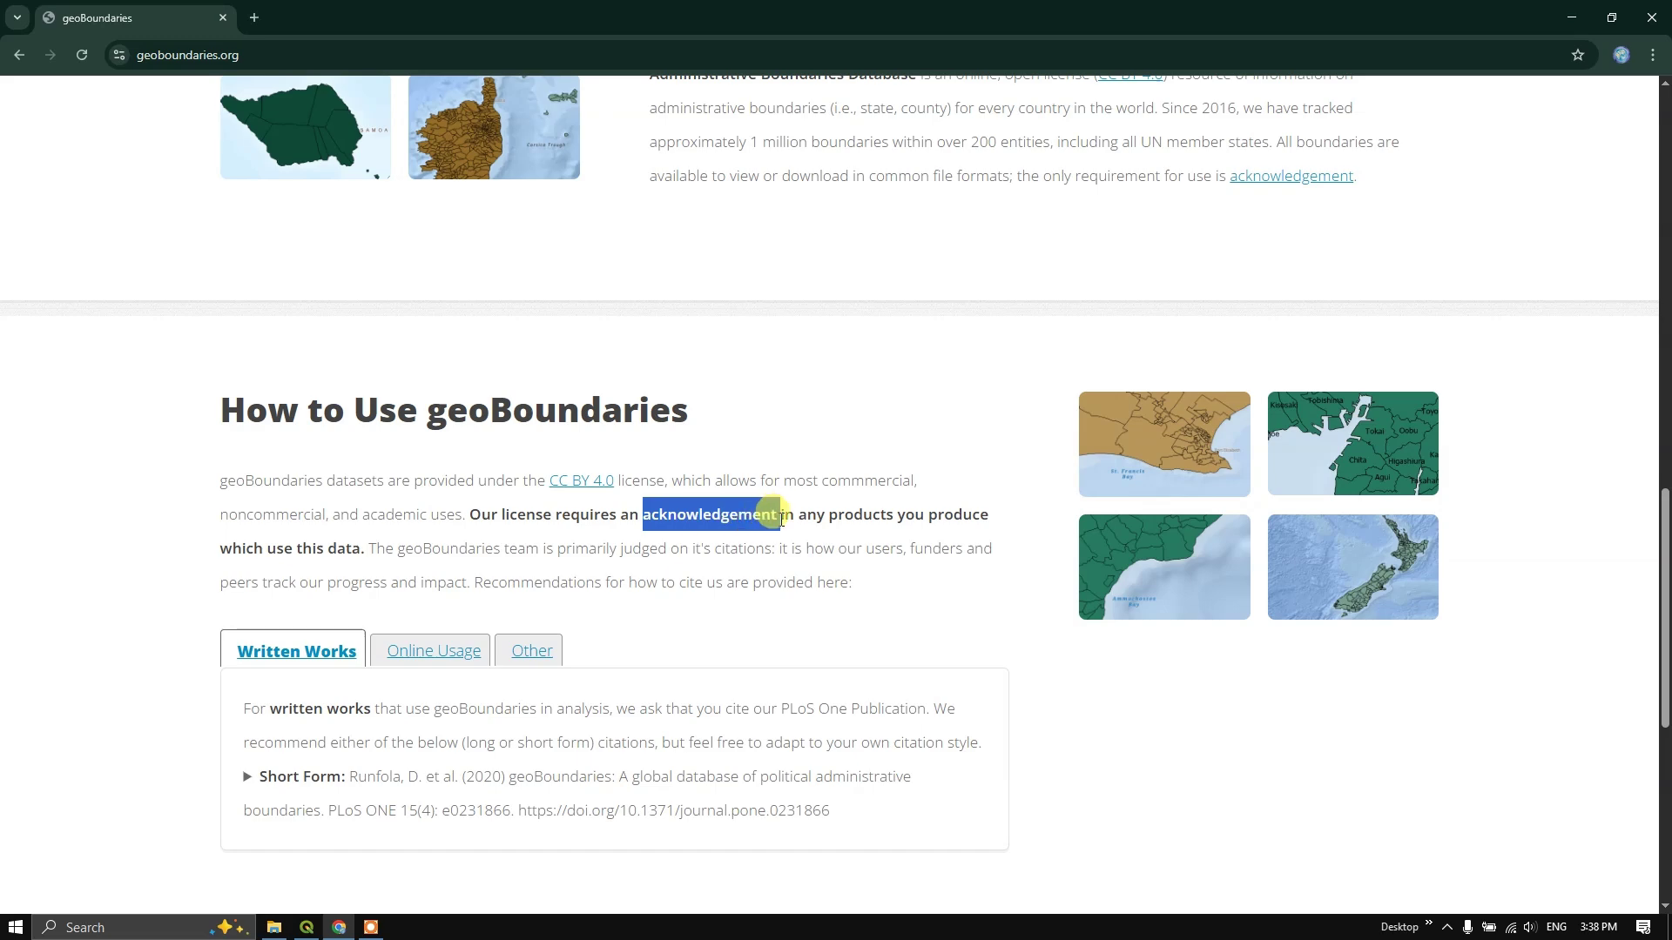
{"action": "left_click", "coordinate": [577, 560]}
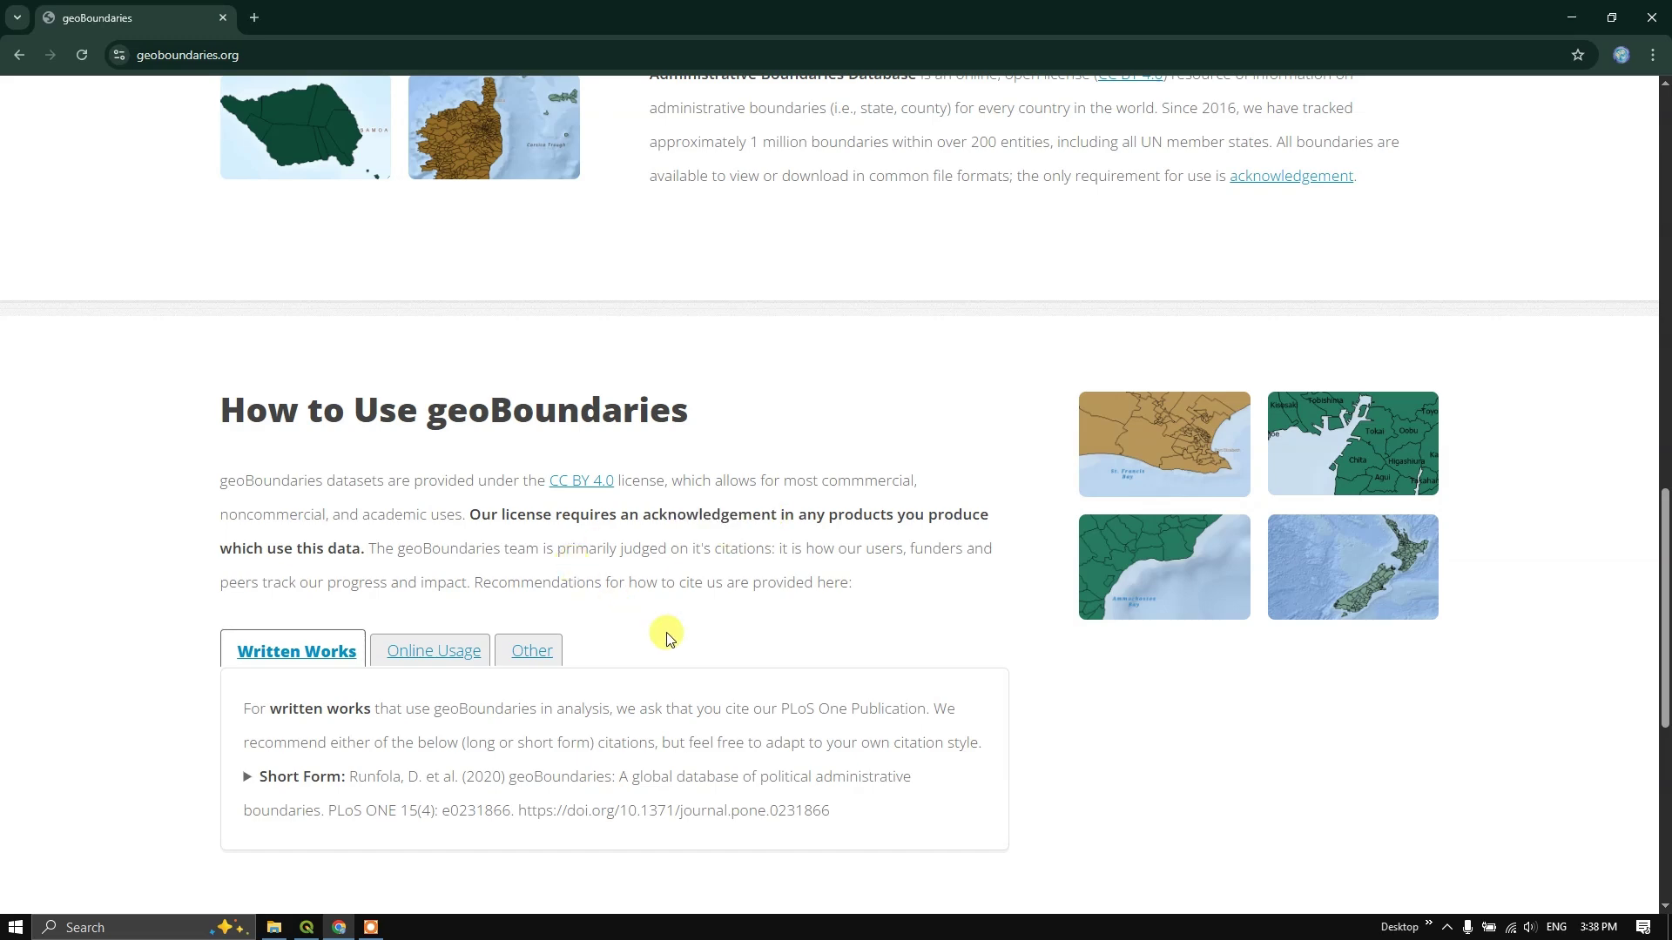
{"action": "scroll", "coordinate": [712, 624], "scroll_direction": "up", "scroll_amount": 15}
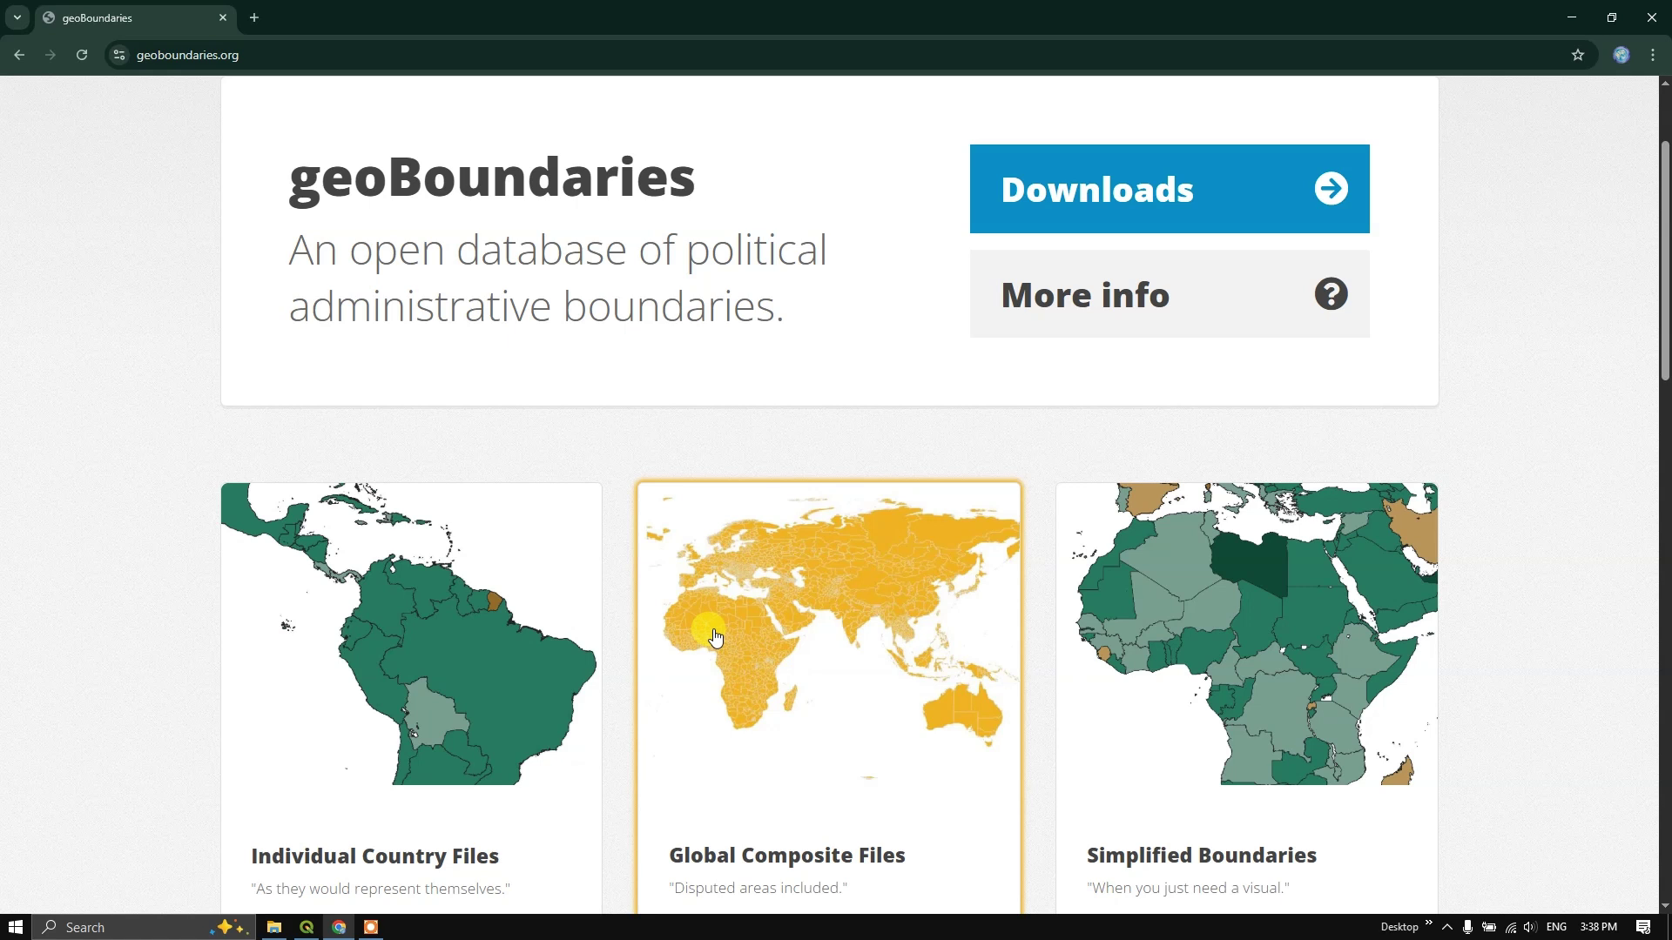
Step: Open the Individual Country Files, filter the country name by INDIA, and download the first ADM1 2011 dataset
{"action": "scroll", "coordinate": [712, 635], "scroll_direction": "up", "scroll_amount": 2}
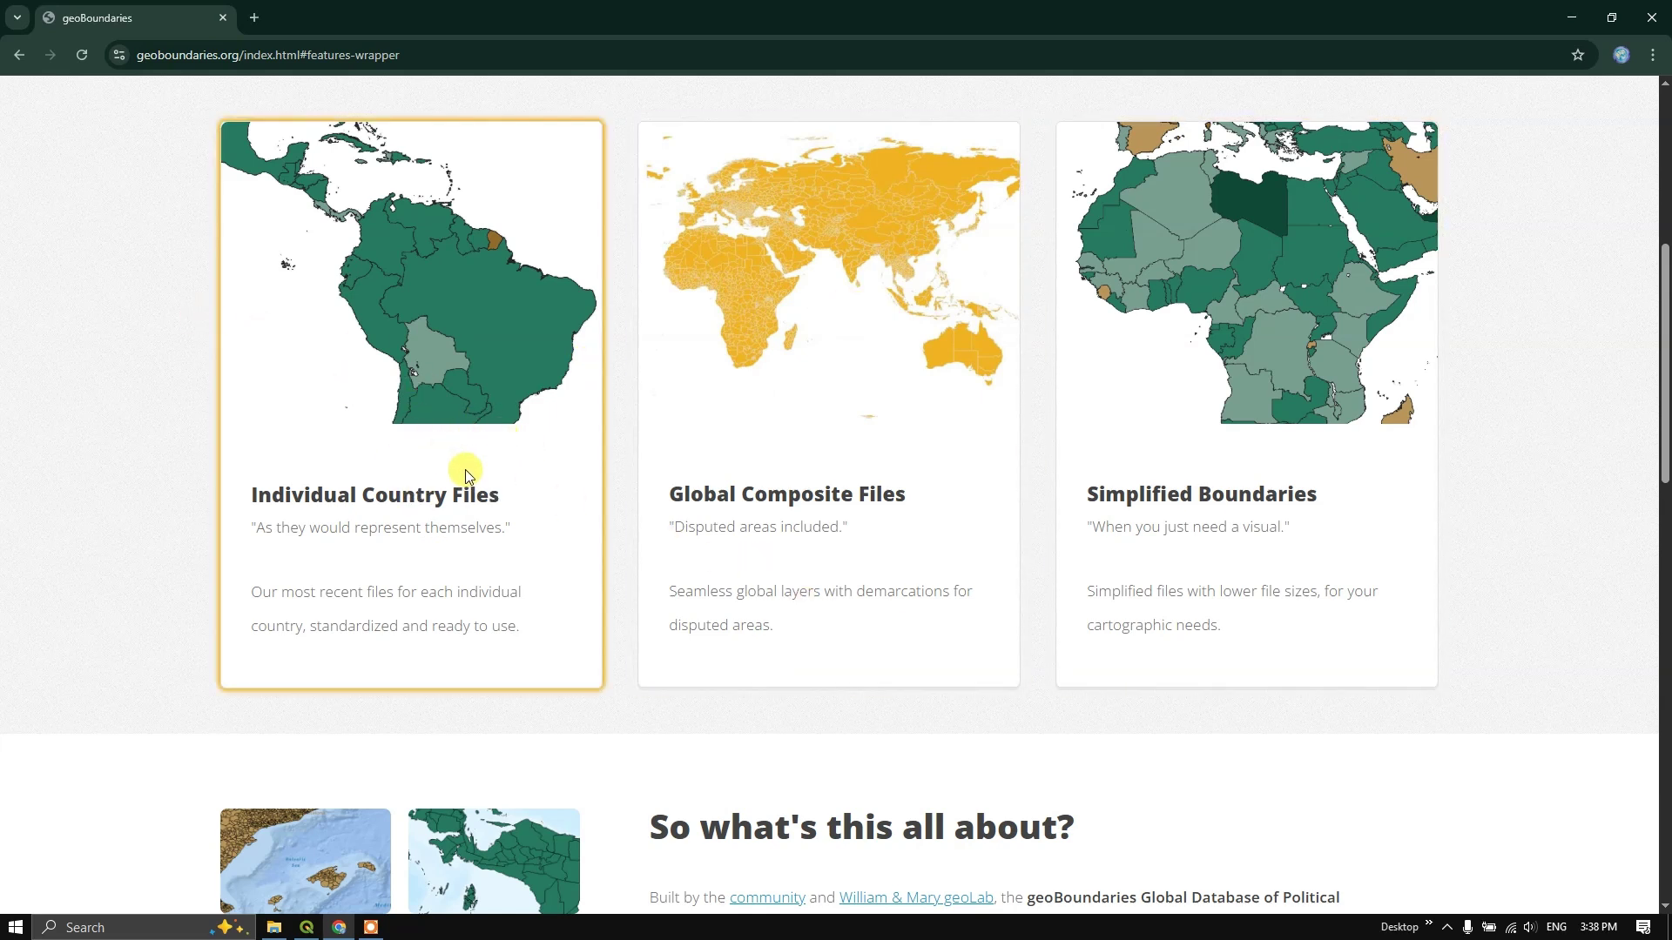
{"action": "left_click", "coordinate": [449, 411]}
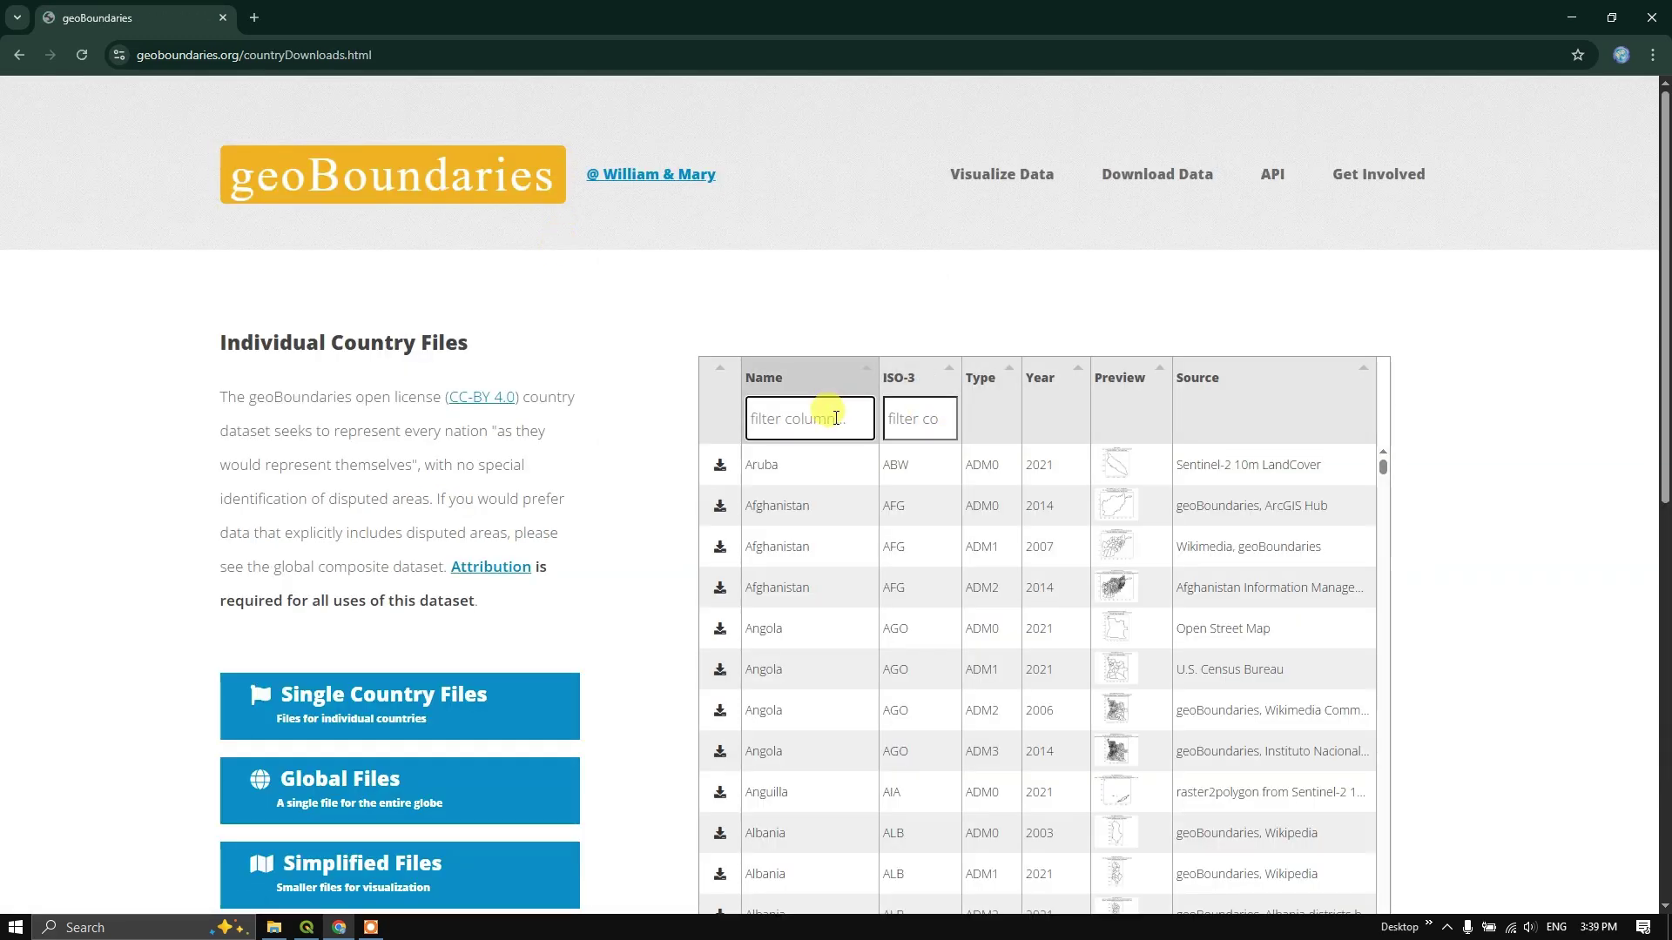
{"action": "left_click", "coordinate": [836, 418]}
{"action": "type", "text": "INDIA"}
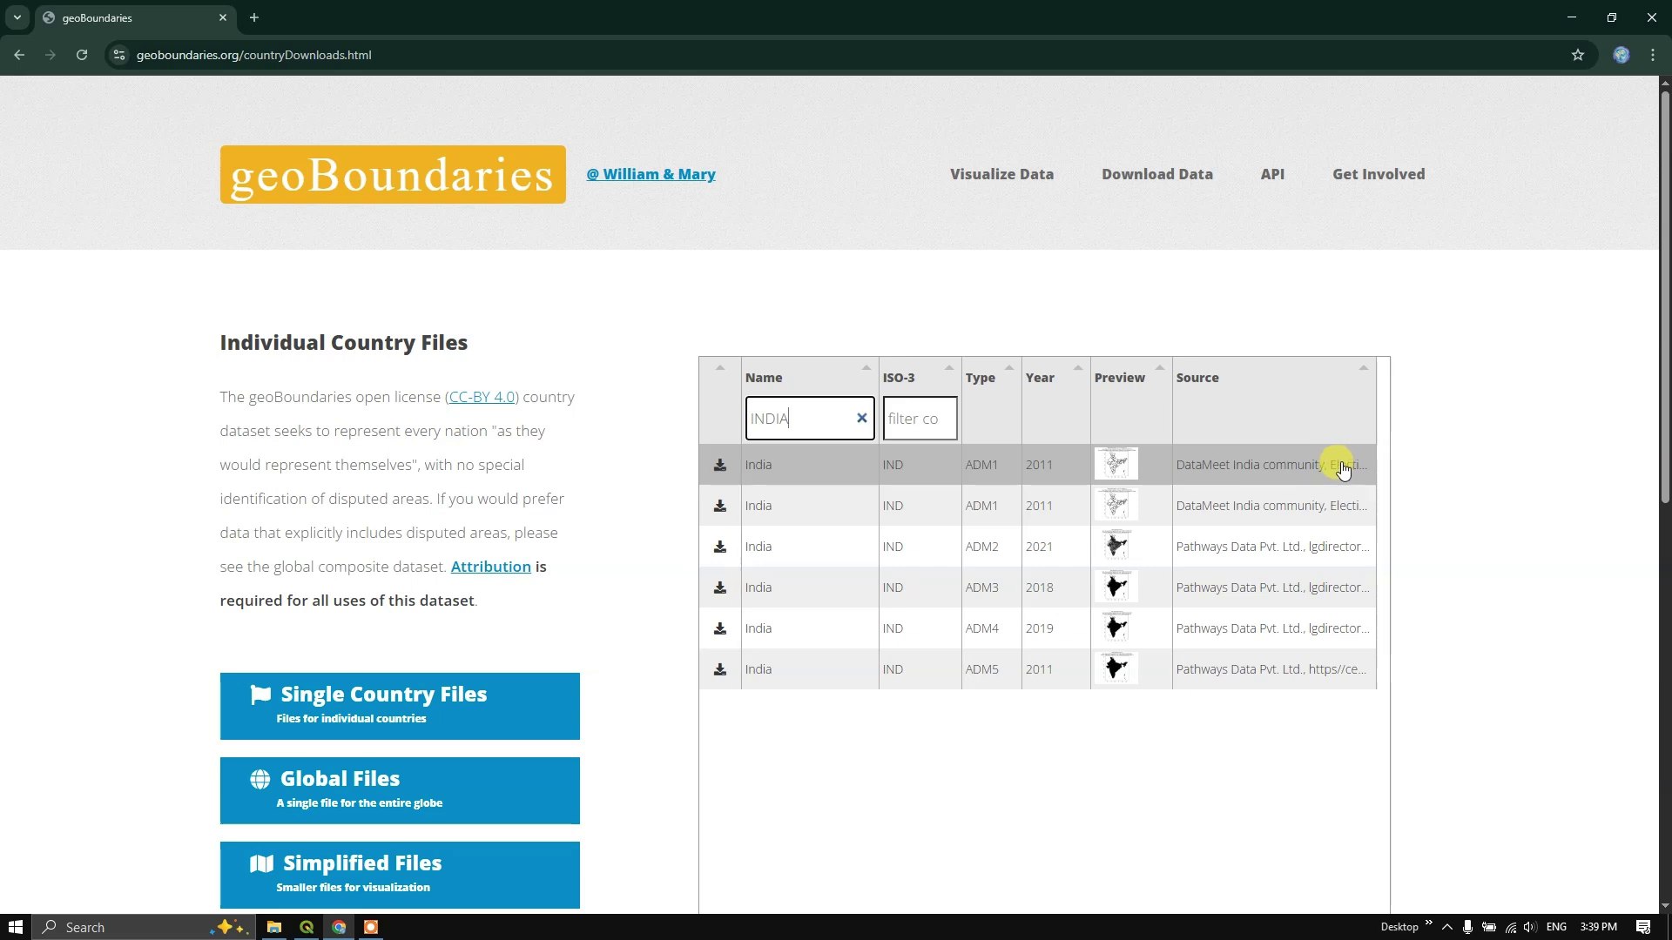
{"action": "left_click", "coordinate": [721, 468]}
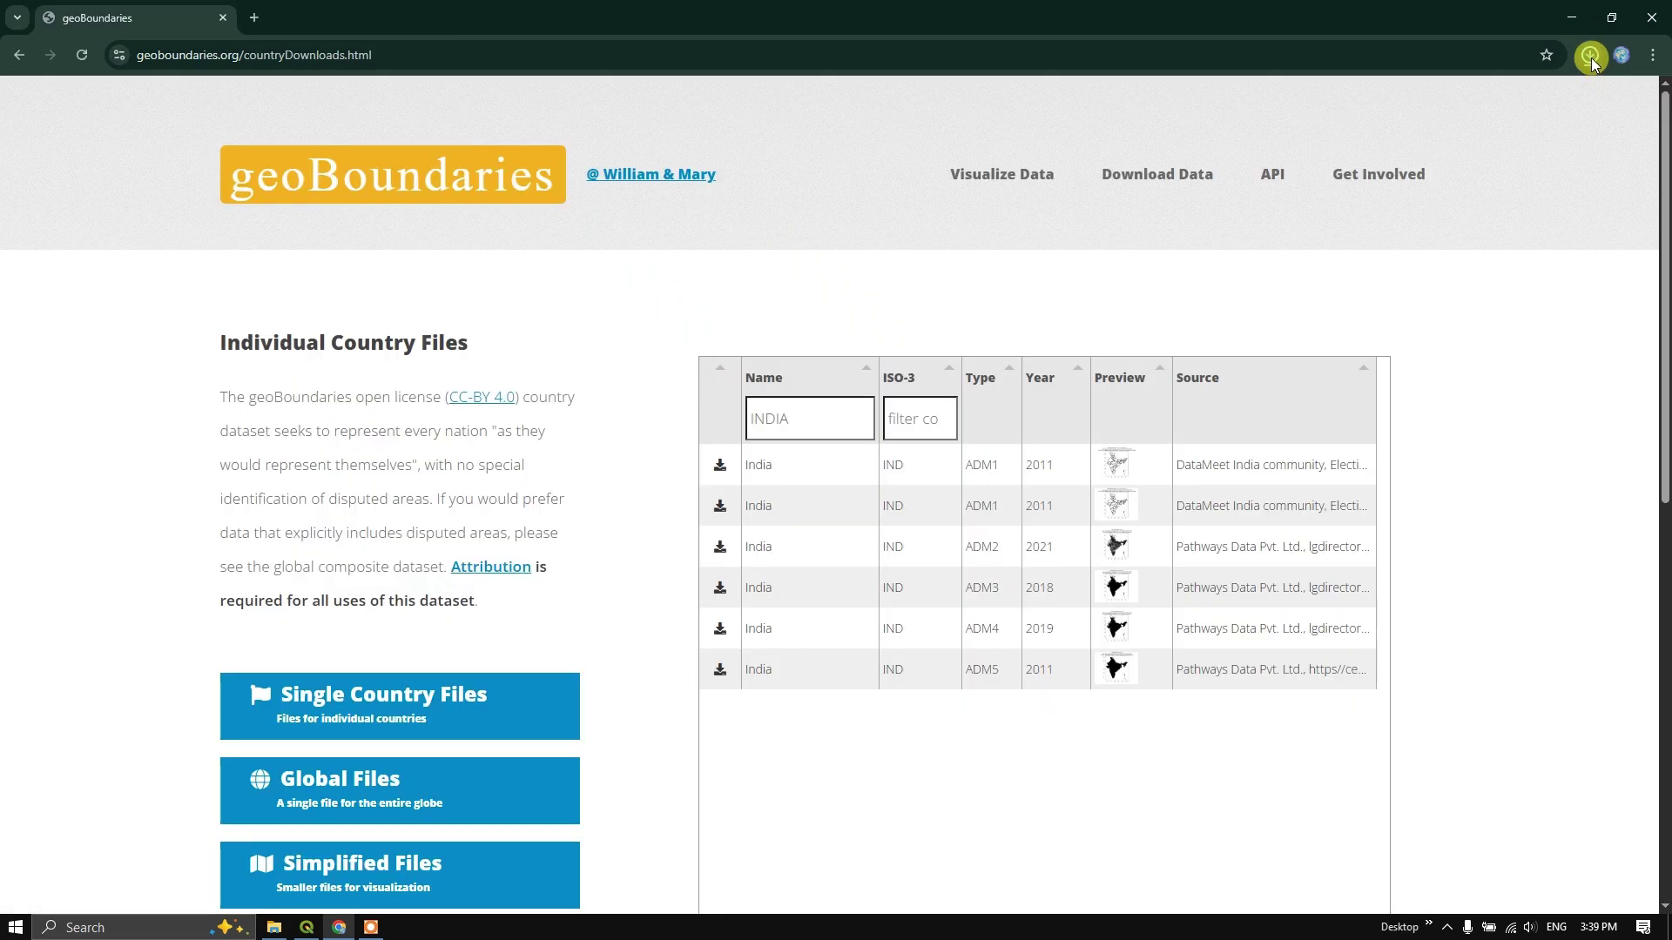
{"action": "left_click", "coordinate": [1591, 58]}
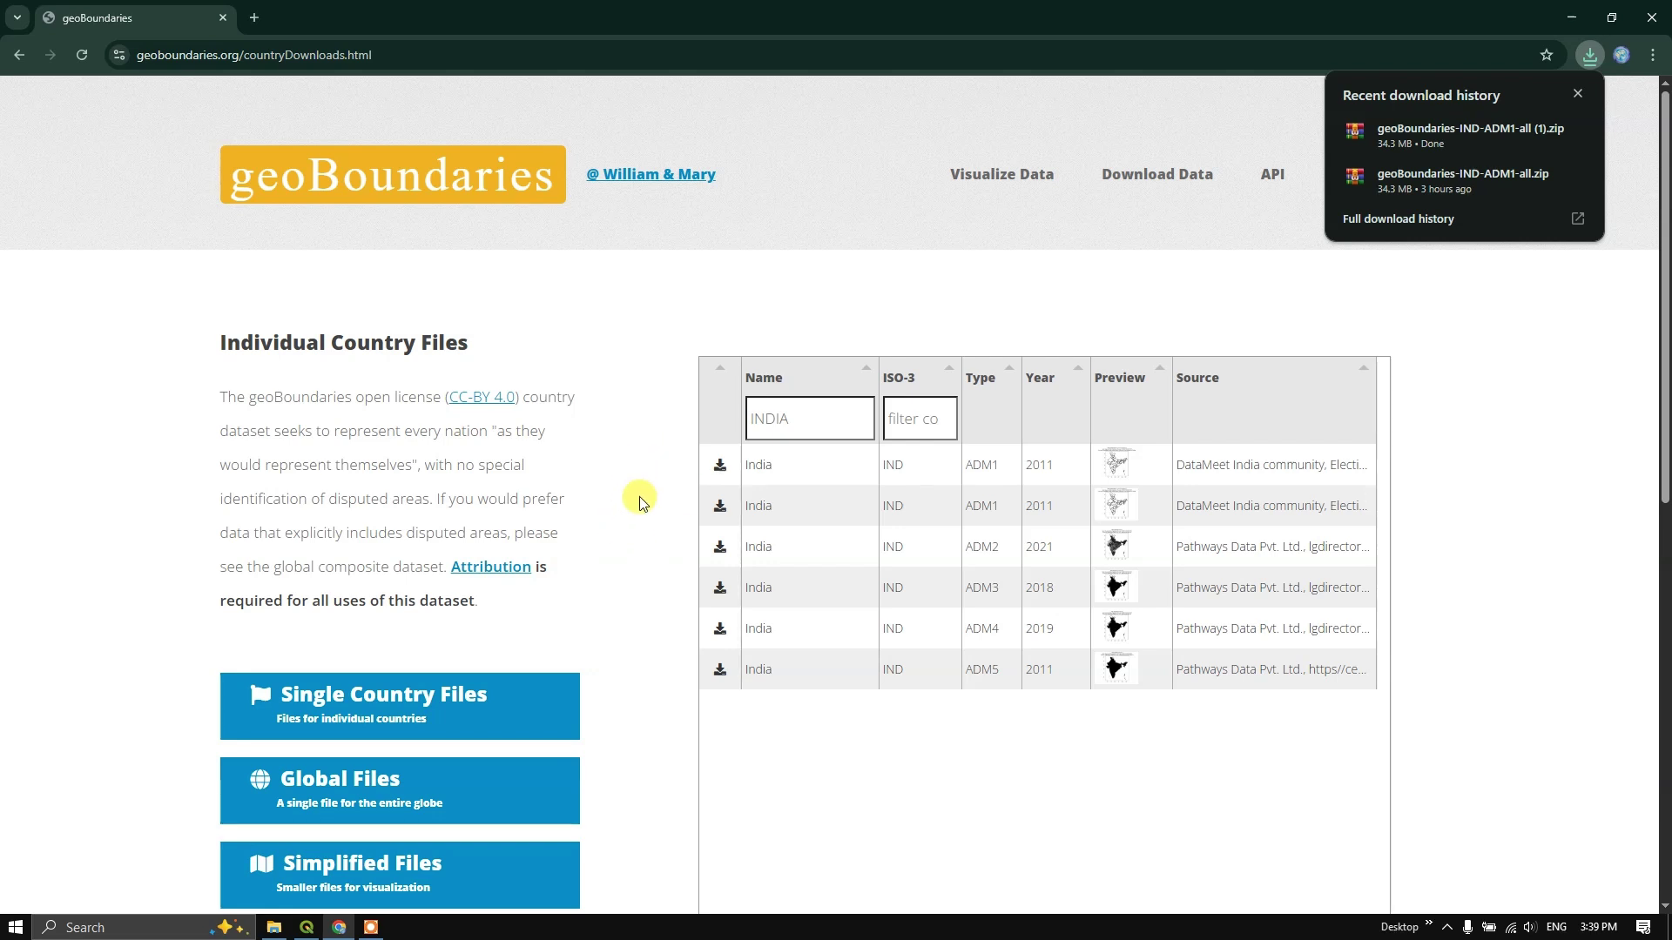
Step: Switch to QGIS and browse for a vector layer in D:\GS, limiting the file type to ESRI Shapefiles
{"action": "key", "text": "alt+Tab"}
{"action": "left_click", "coordinate": [124, 30]}
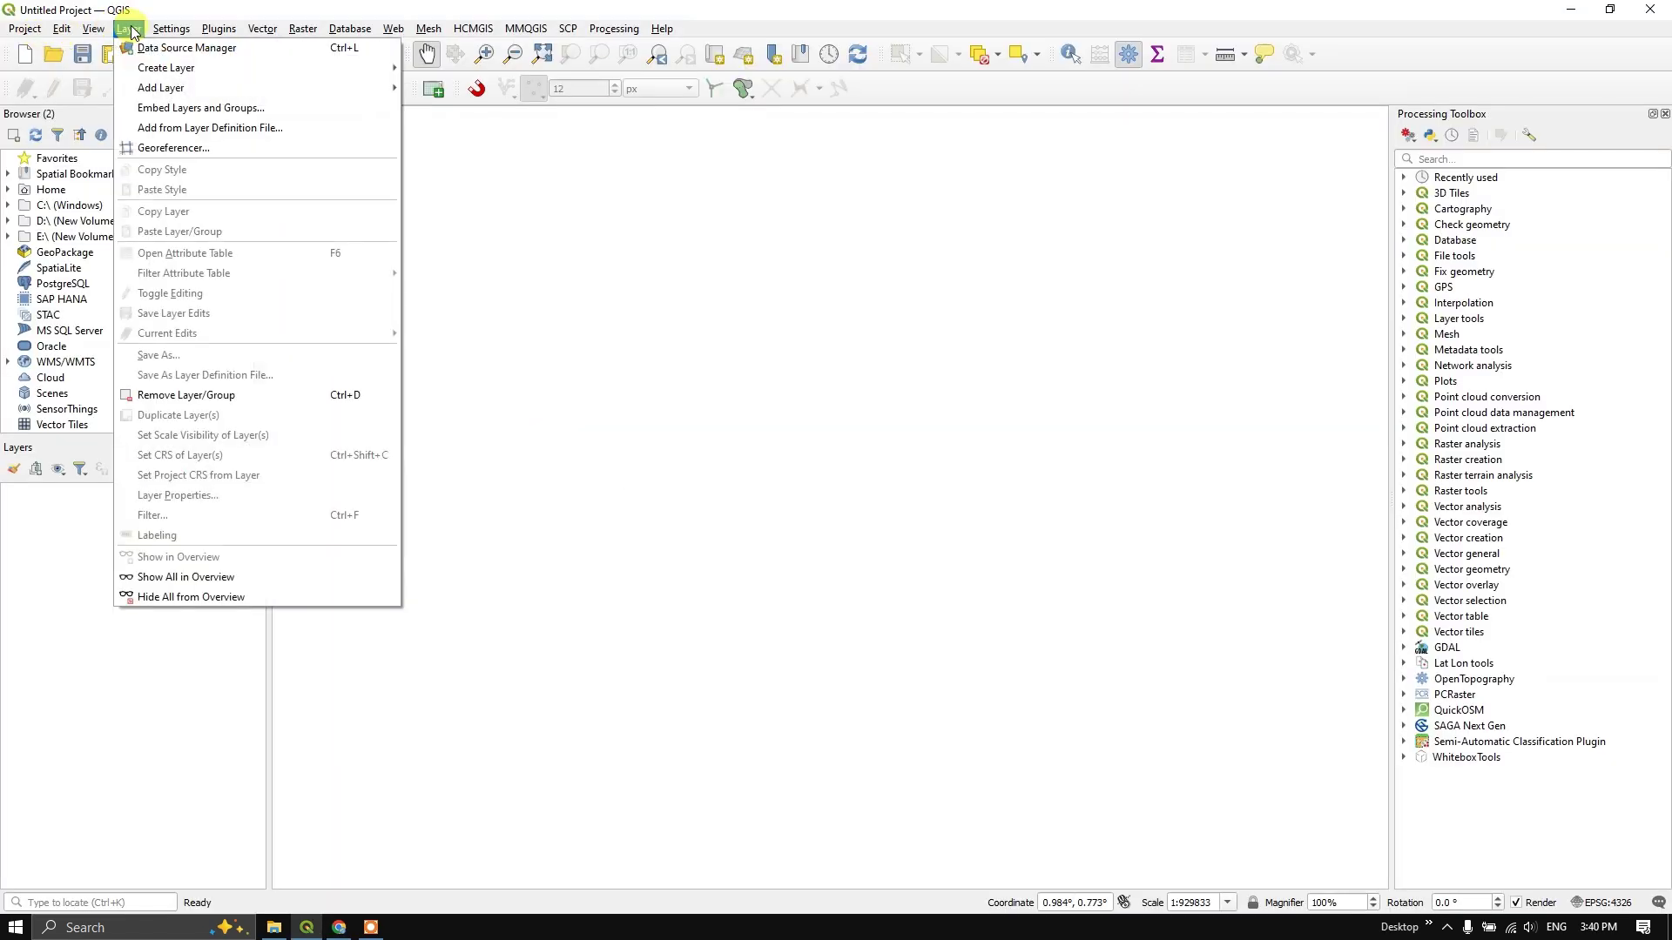
{"action": "mouse_move", "coordinate": [174, 87]}
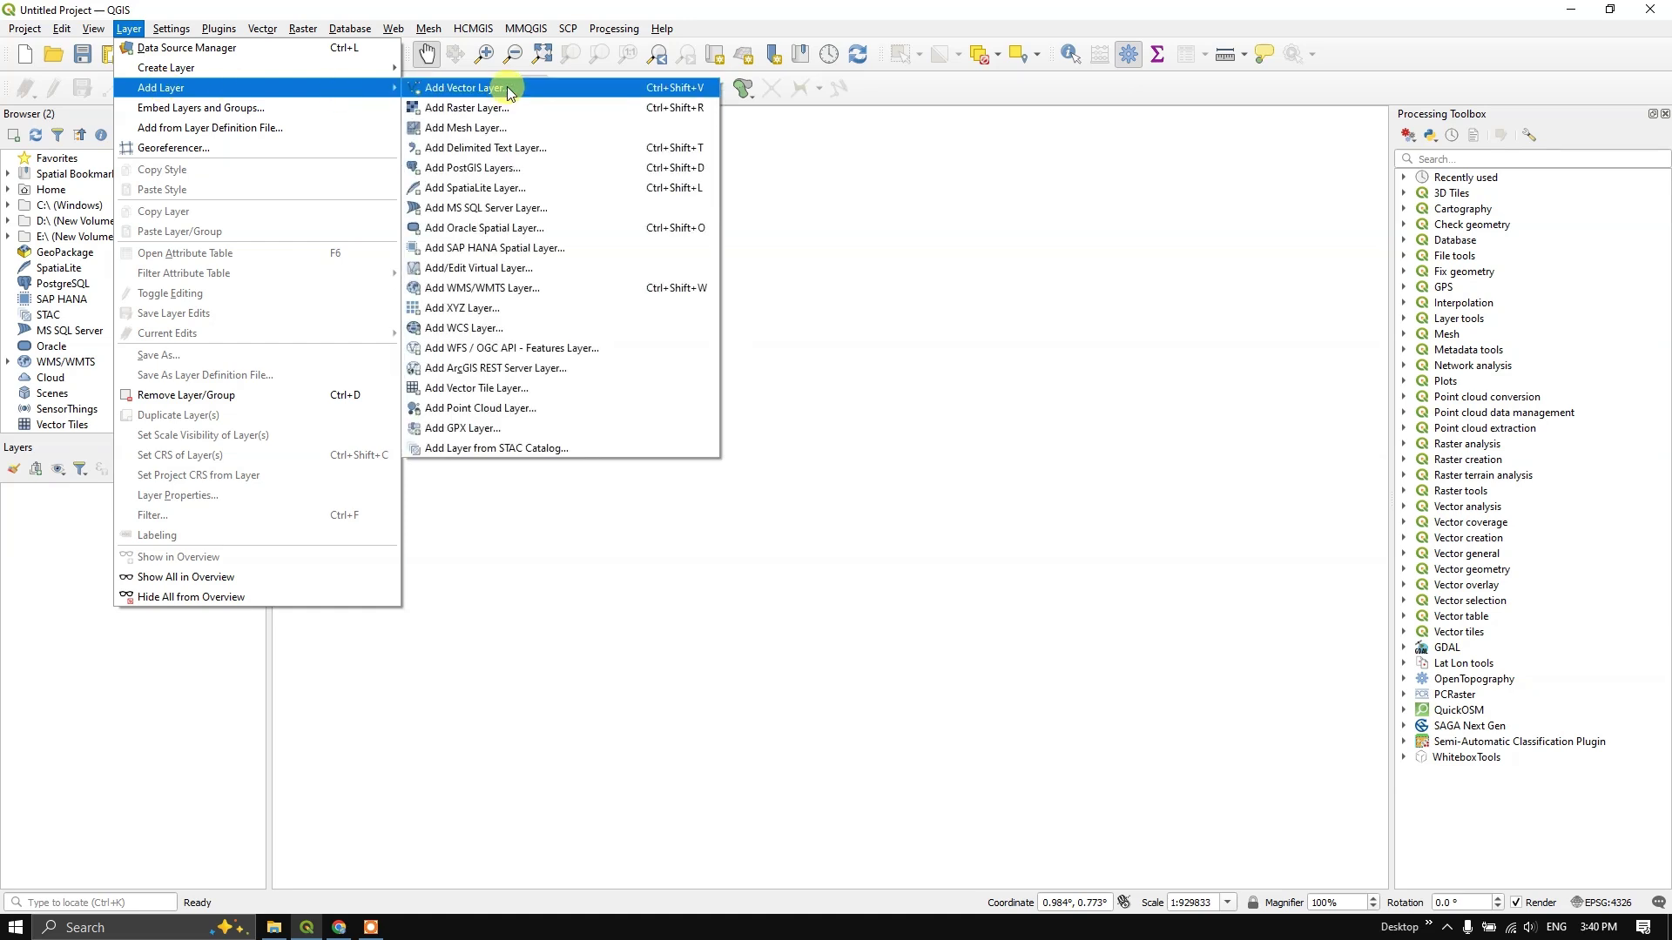
{"action": "left_click", "coordinate": [509, 87]}
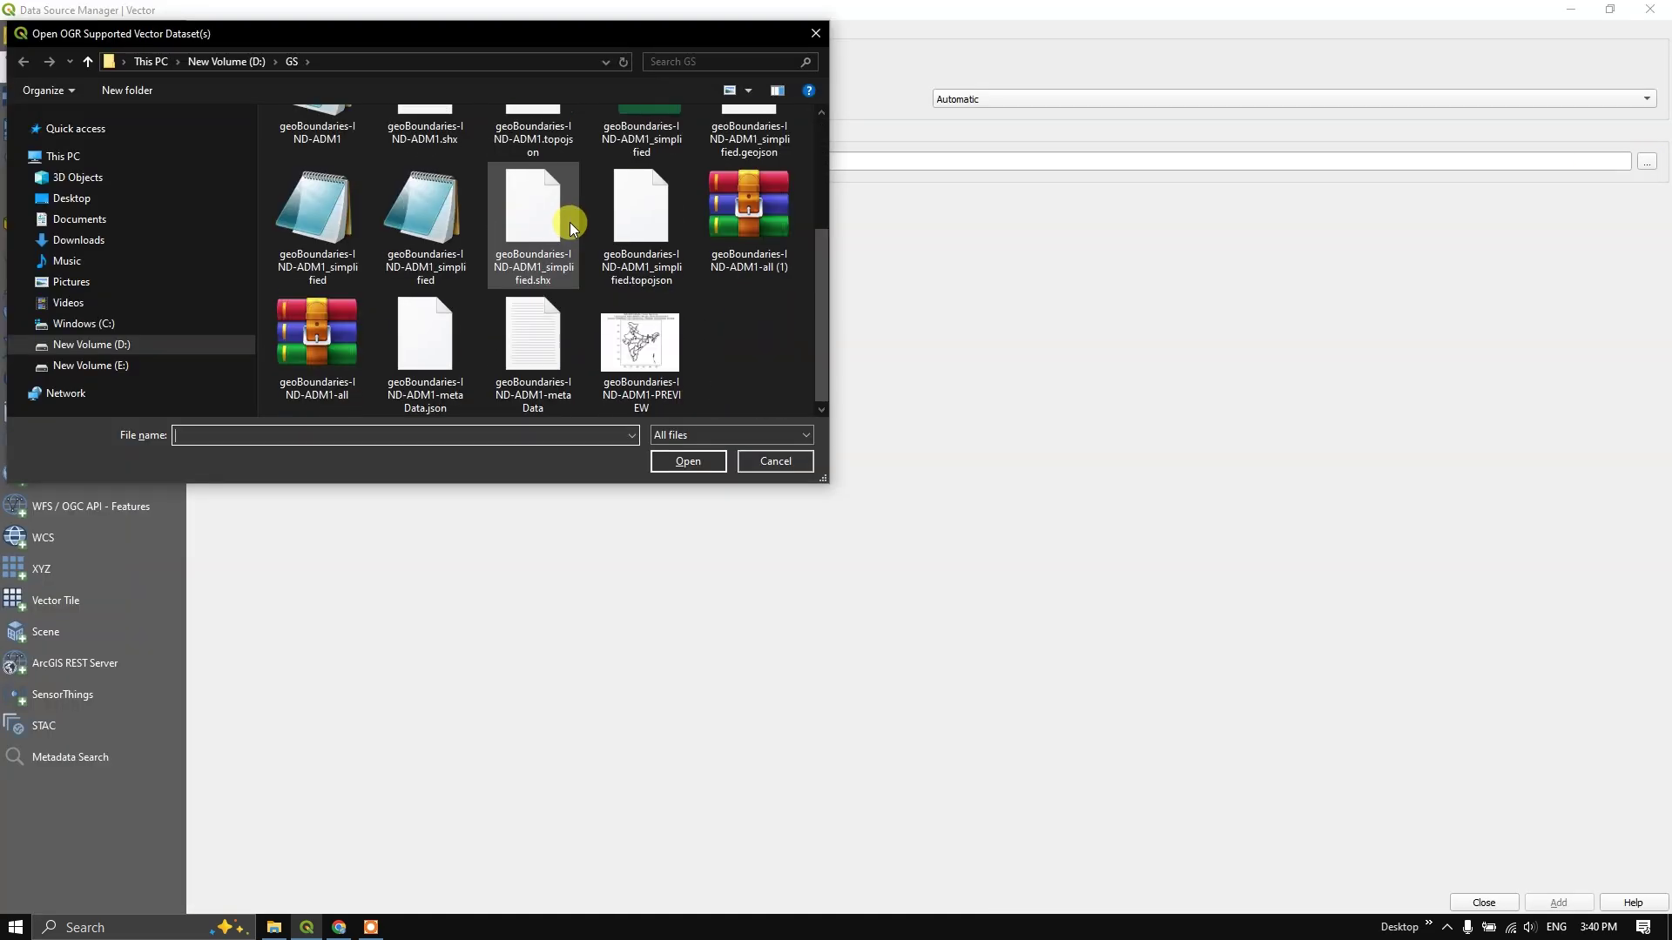
{"action": "scroll", "coordinate": [573, 228], "scroll_direction": "down", "scroll_amount": 1}
{"action": "scroll", "coordinate": [573, 227], "scroll_direction": "up", "scroll_amount": 1}
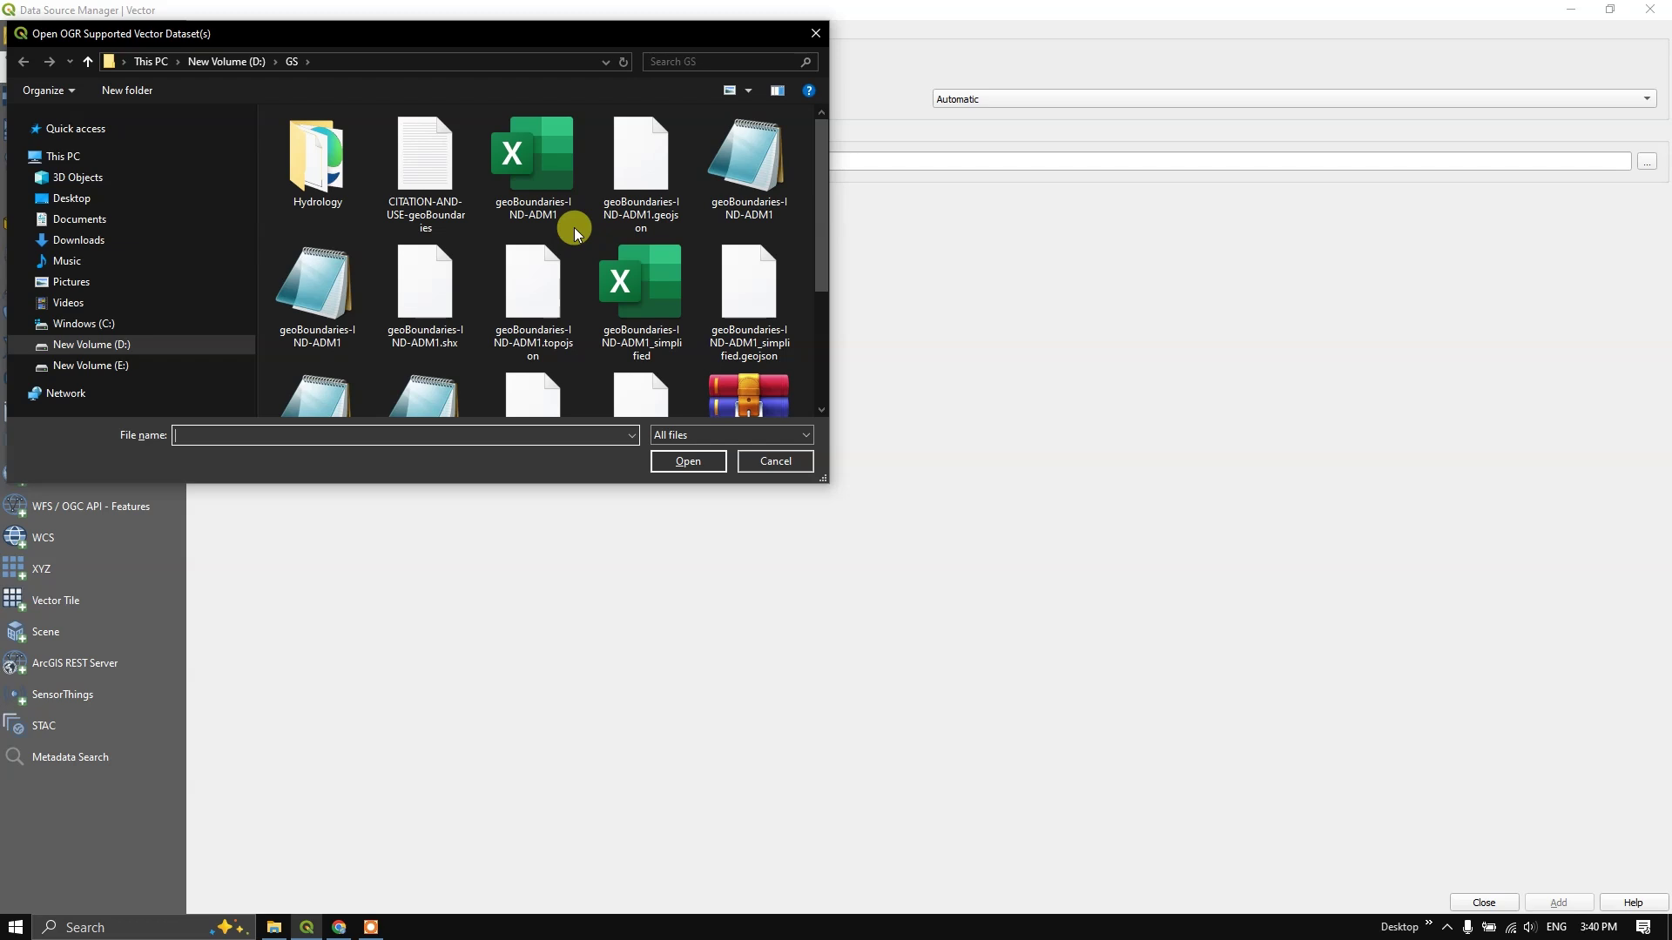
{"action": "scroll", "coordinate": [573, 227], "scroll_direction": "down", "scroll_amount": 3}
{"action": "left_click", "coordinate": [709, 433]}
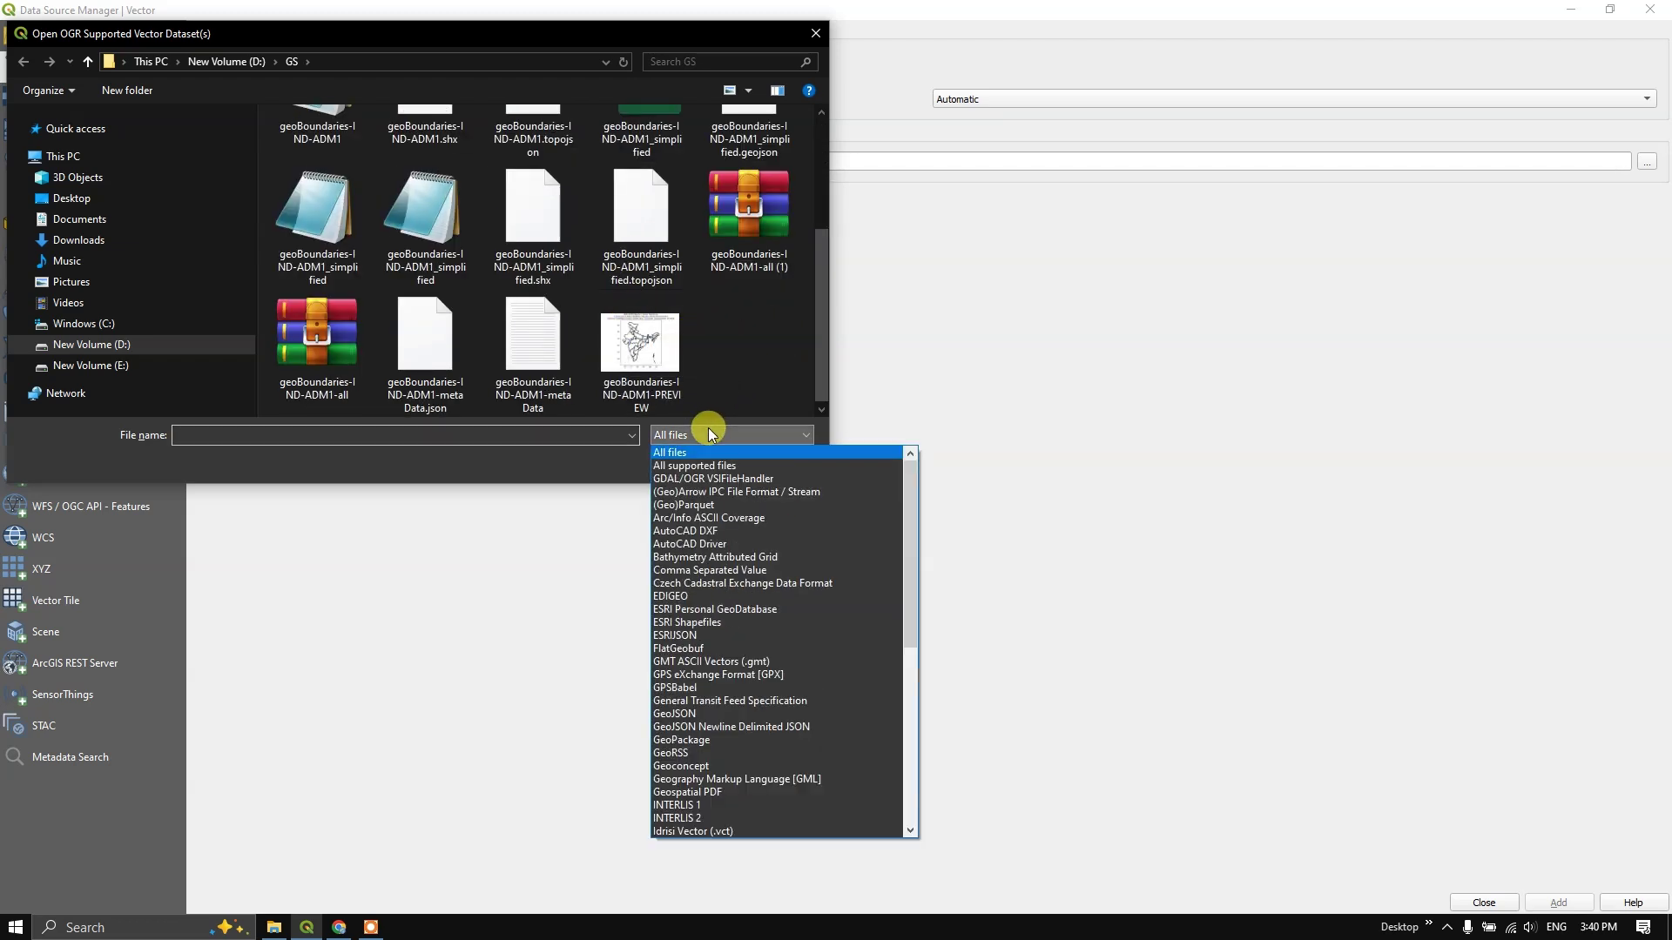
{"action": "left_click", "coordinate": [686, 622]}
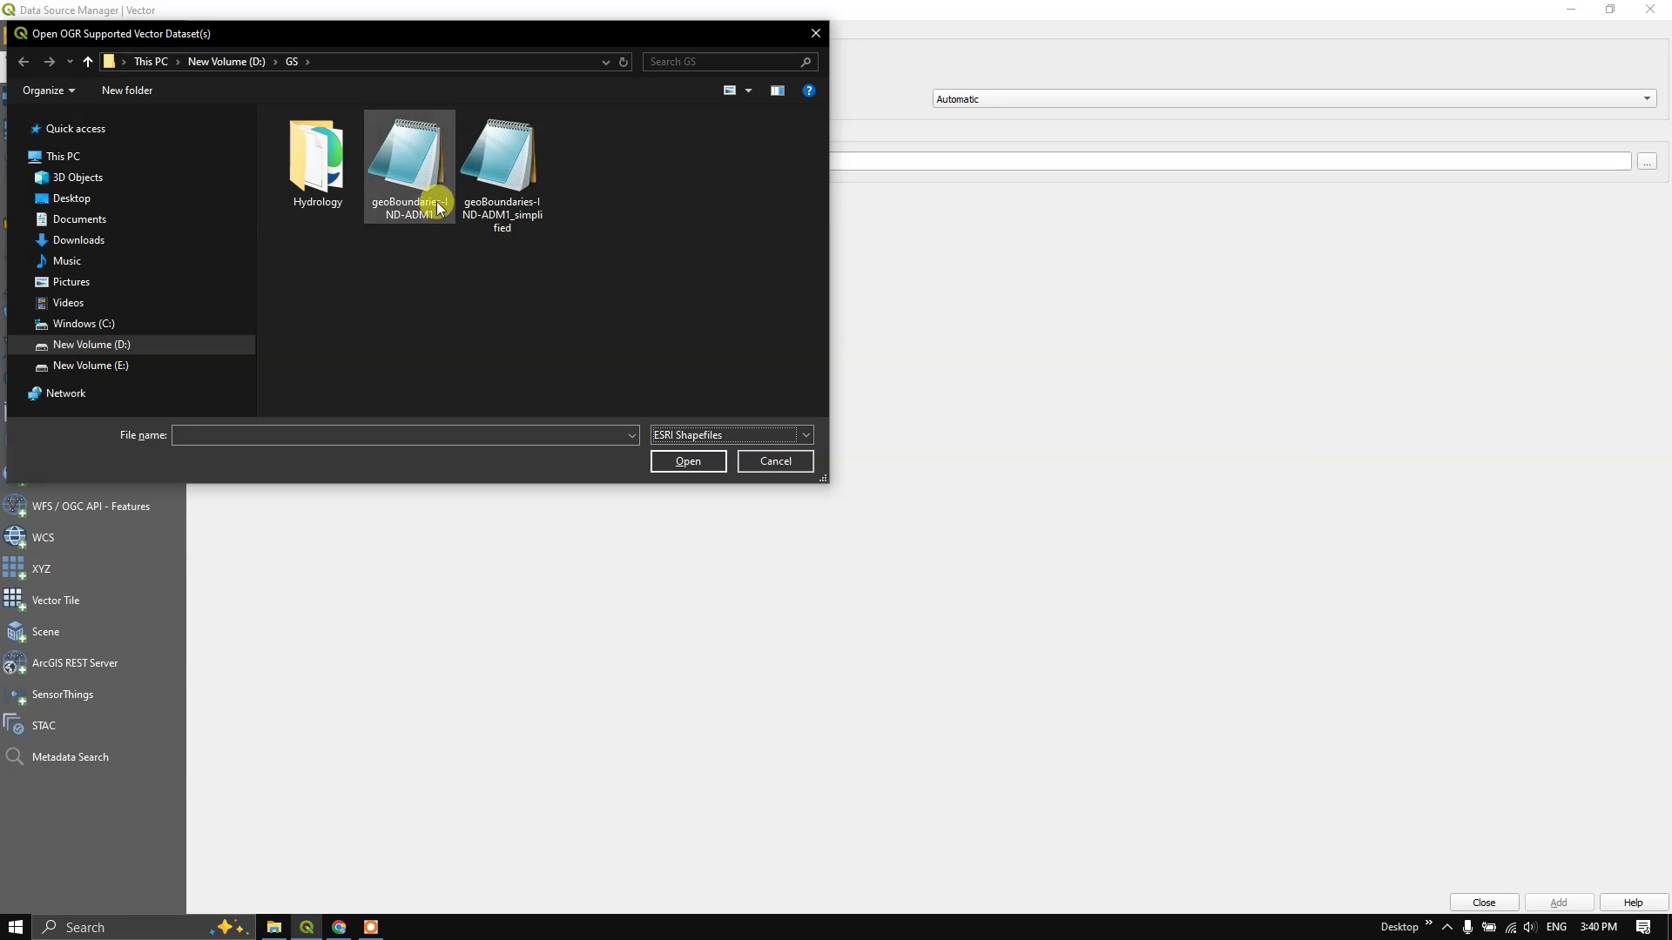
Step: Add the shapefiles geoBoundaries-IND-ADM1 and geoBoundaries-IND-ADM1_simplified to the project as vector layers
{"action": "left_click", "coordinate": [438, 207]}
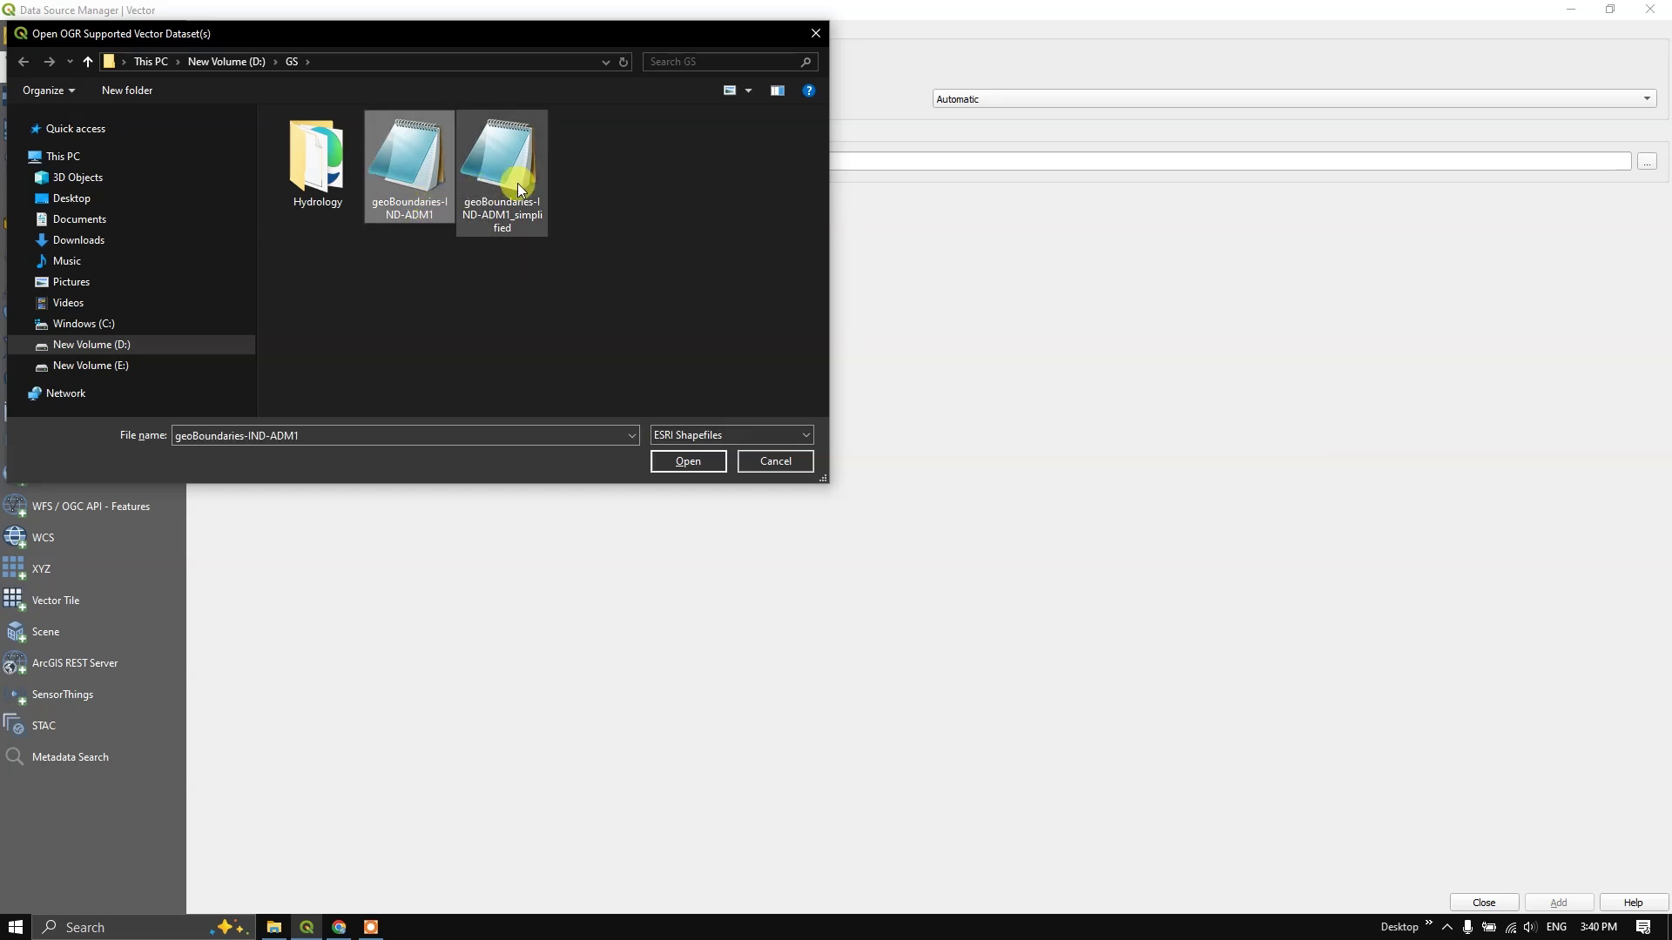
{"action": "left_click", "coordinate": [517, 183]}
{"action": "left_click", "coordinate": [430, 186]}
{"action": "left_click", "coordinate": [508, 175]}
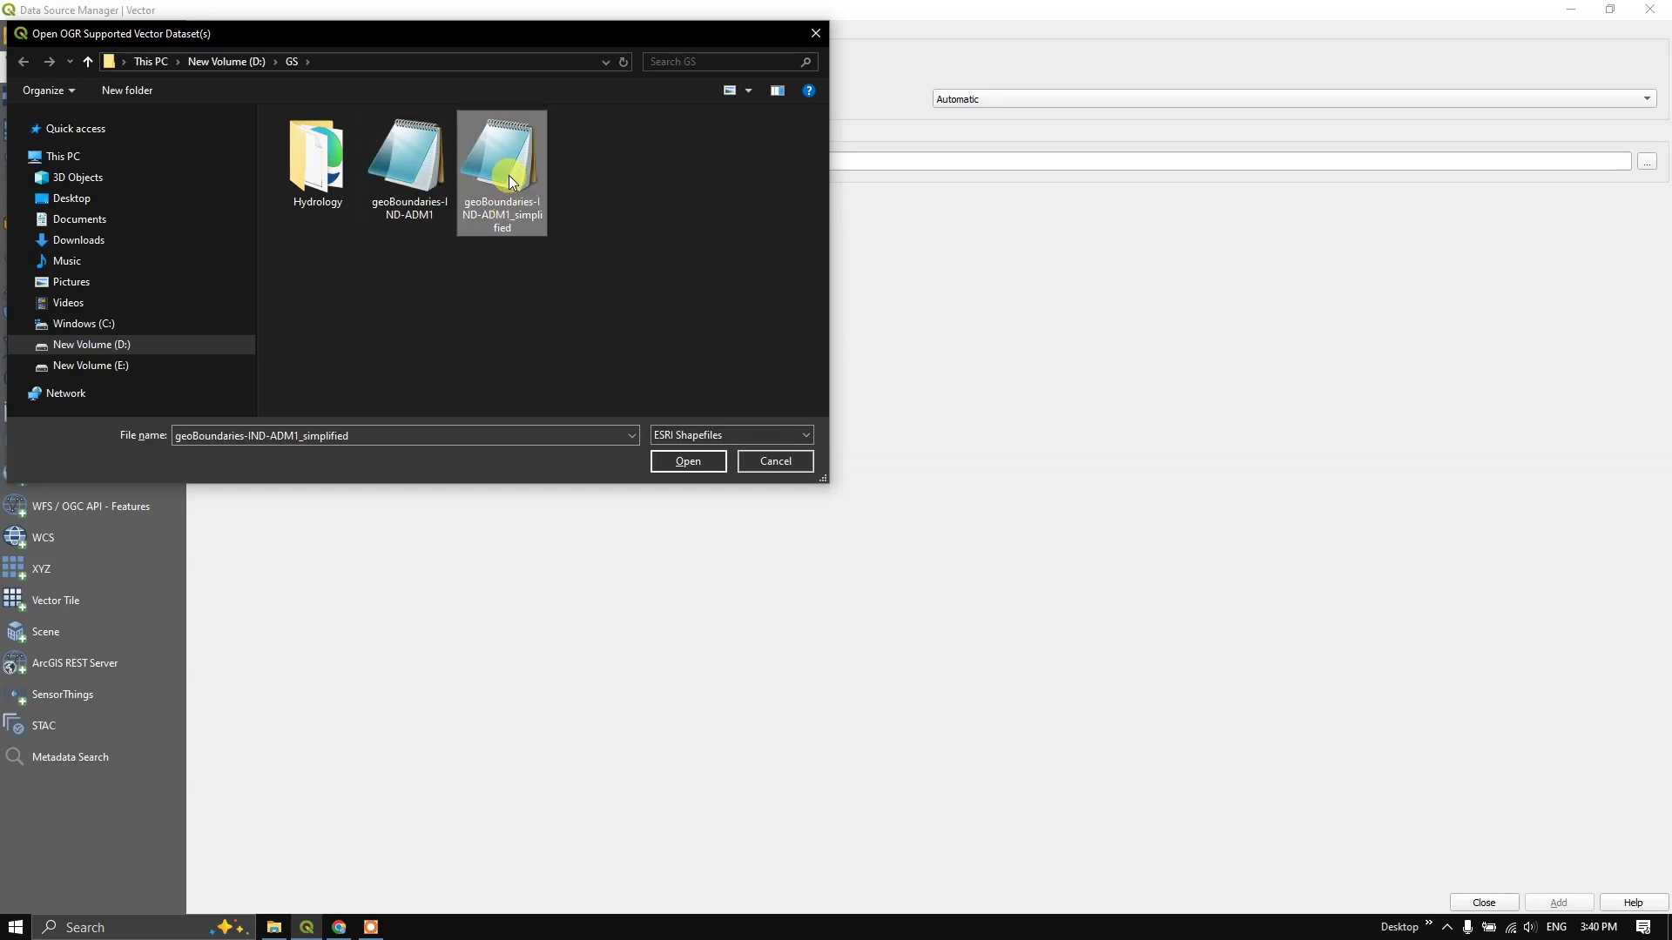
{"action": "left_click", "coordinate": [427, 185]}
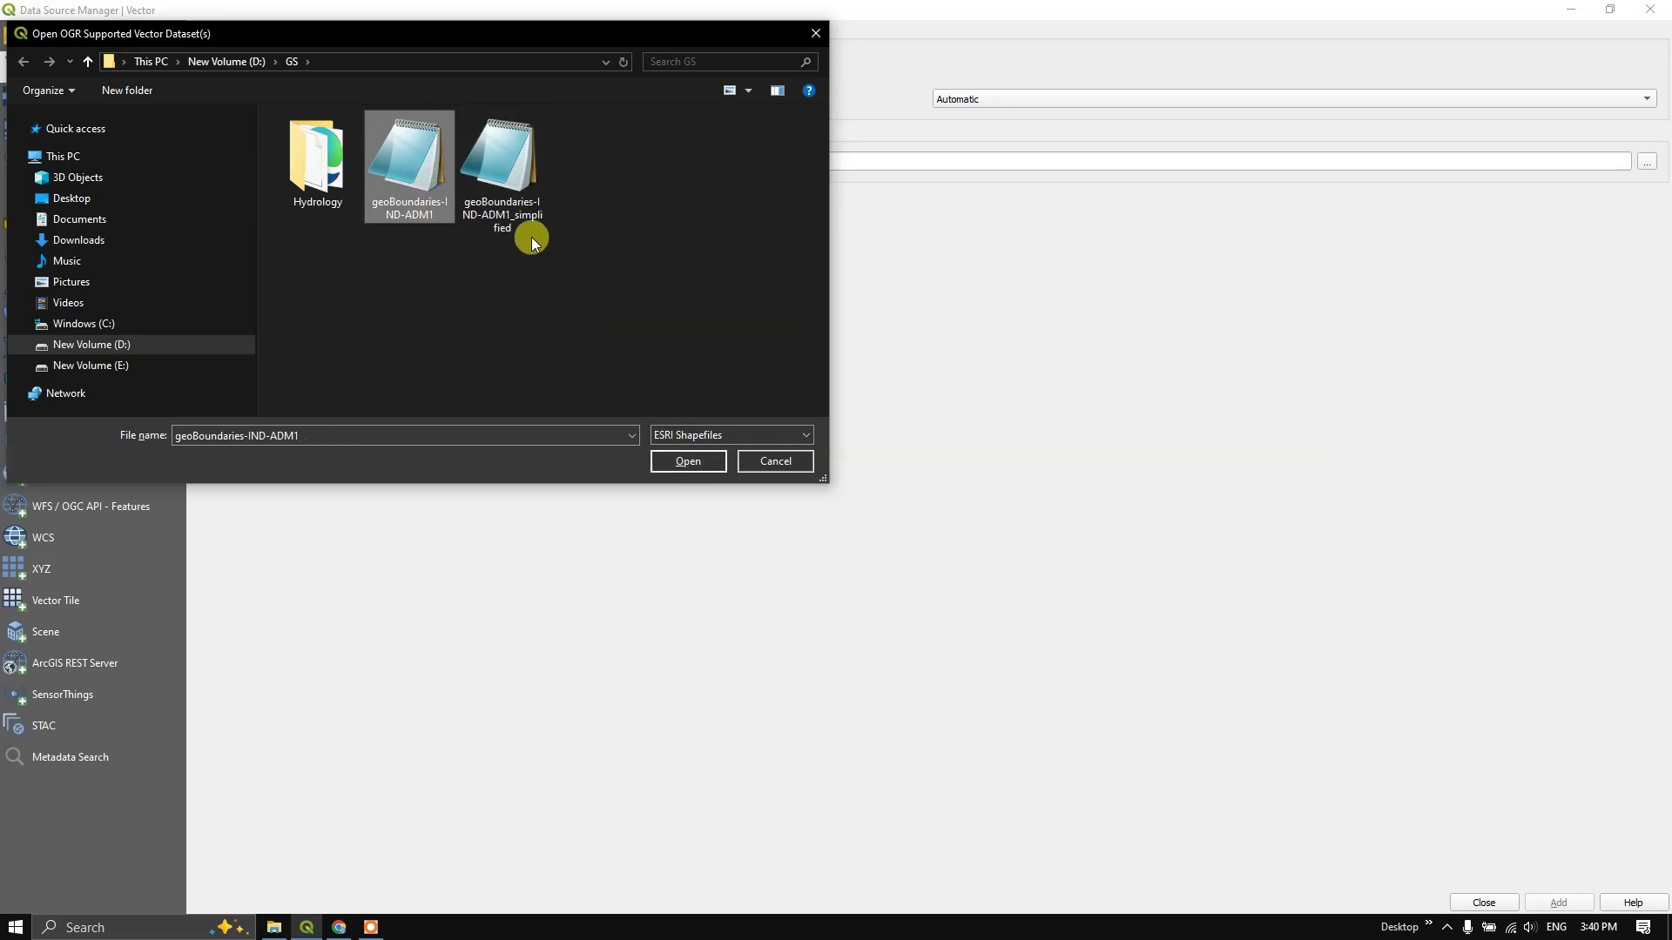
{"action": "left_click", "coordinate": [486, 228], "text": "ctrl"}
{"action": "left_click", "coordinate": [709, 462]}
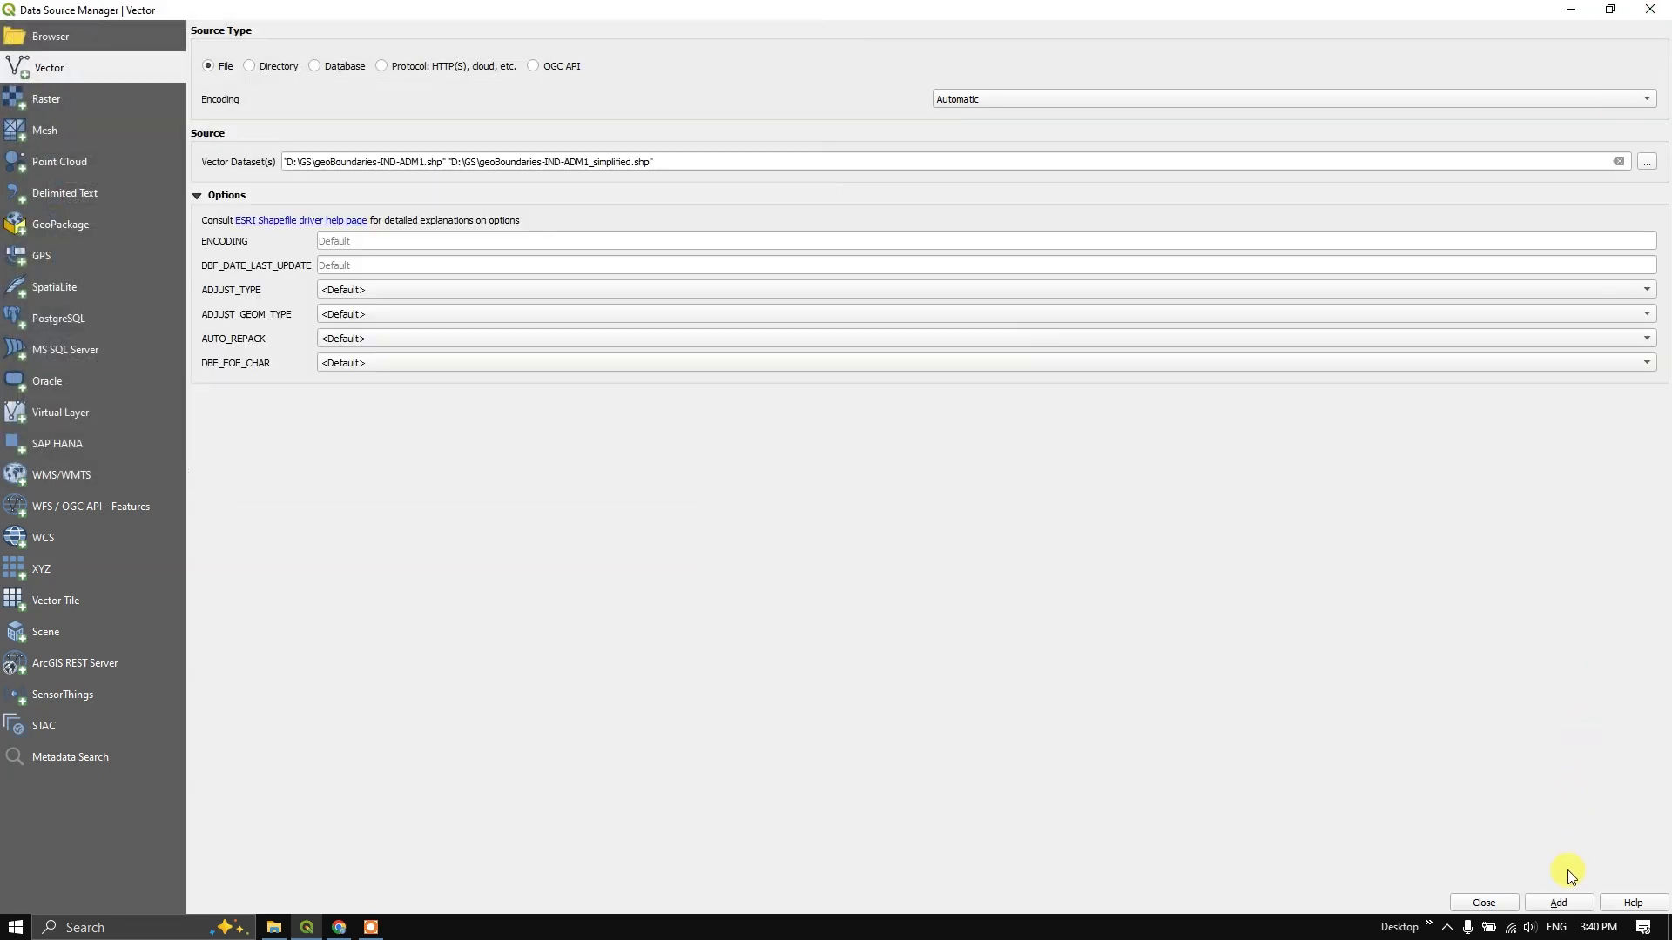
{"action": "left_click", "coordinate": [1650, 8]}
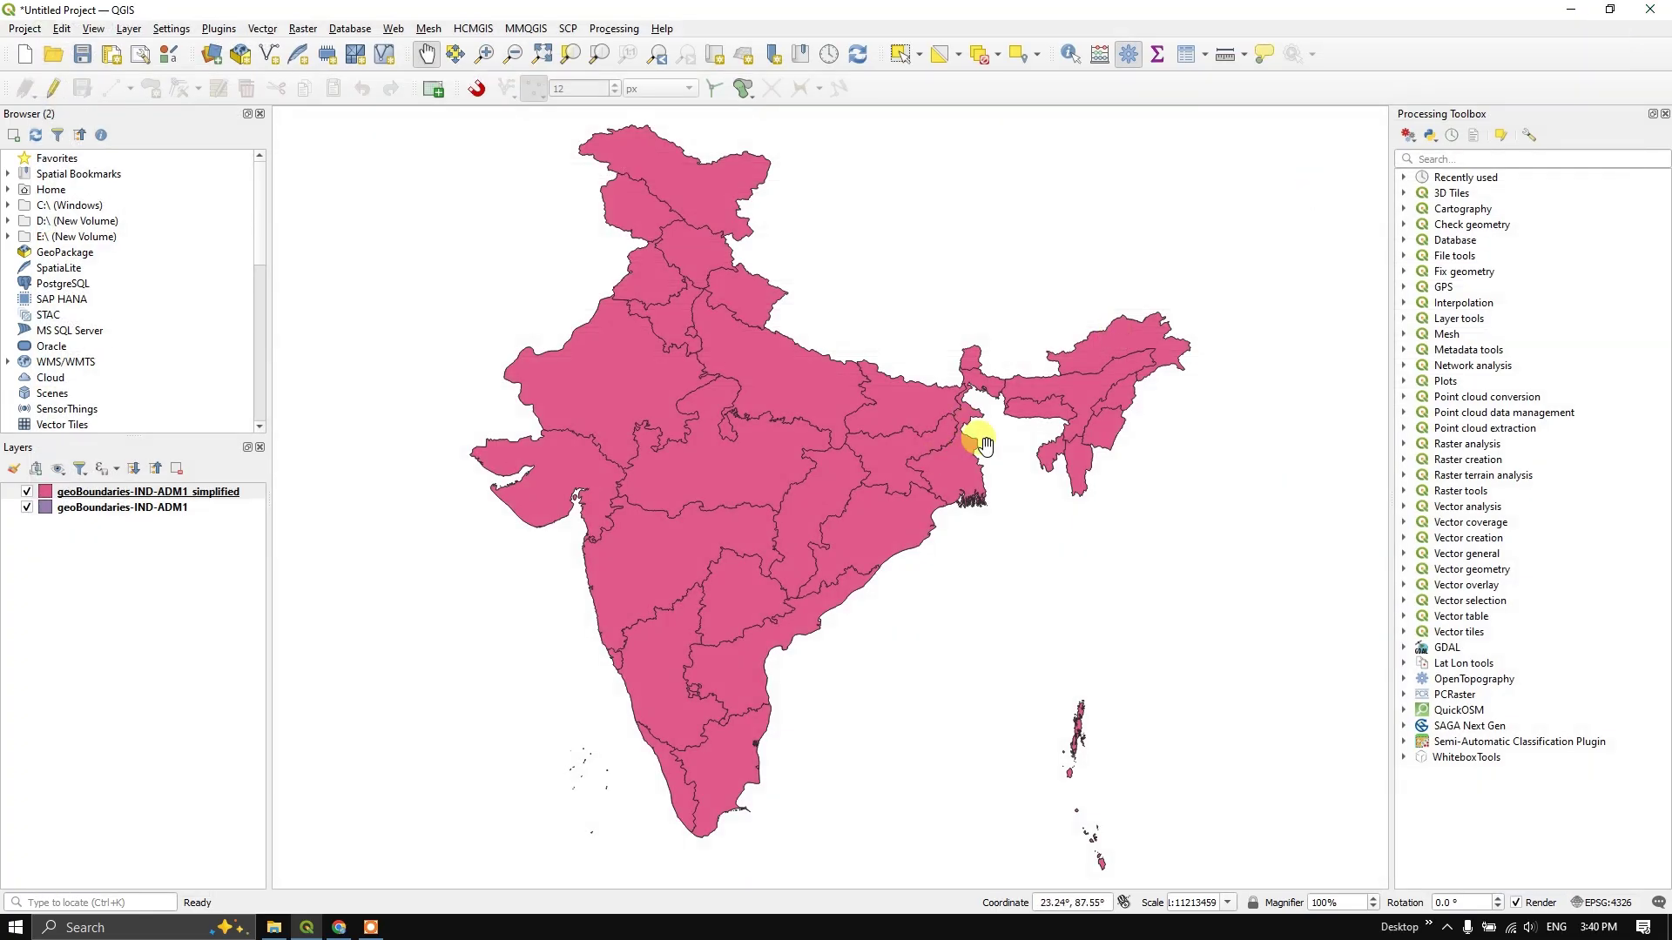
Step: Check the total file size of the geoBoundaries-IND-ADM1_simplified layer in its properties
{"action": "scroll", "coordinate": [747, 401], "scroll_direction": "down", "scroll_amount": 2}
{"action": "scroll", "coordinate": [752, 405], "scroll_direction": "up", "scroll_amount": 1}
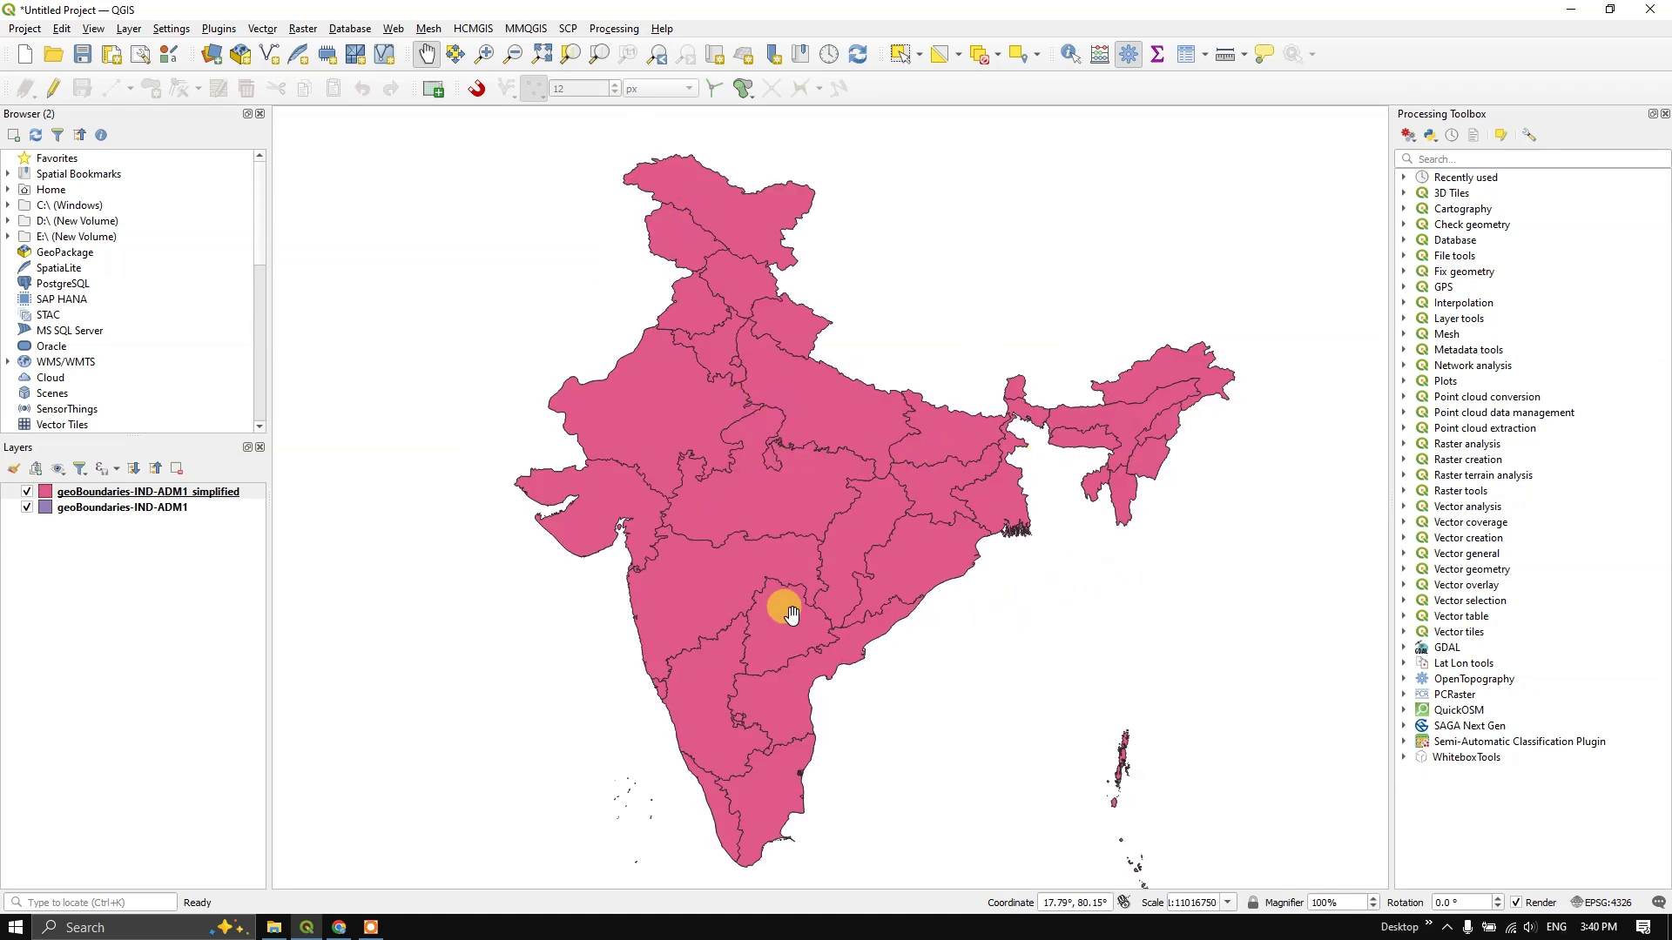
{"action": "left_click", "coordinate": [108, 514]}
{"action": "left_click", "coordinate": [46, 495]}
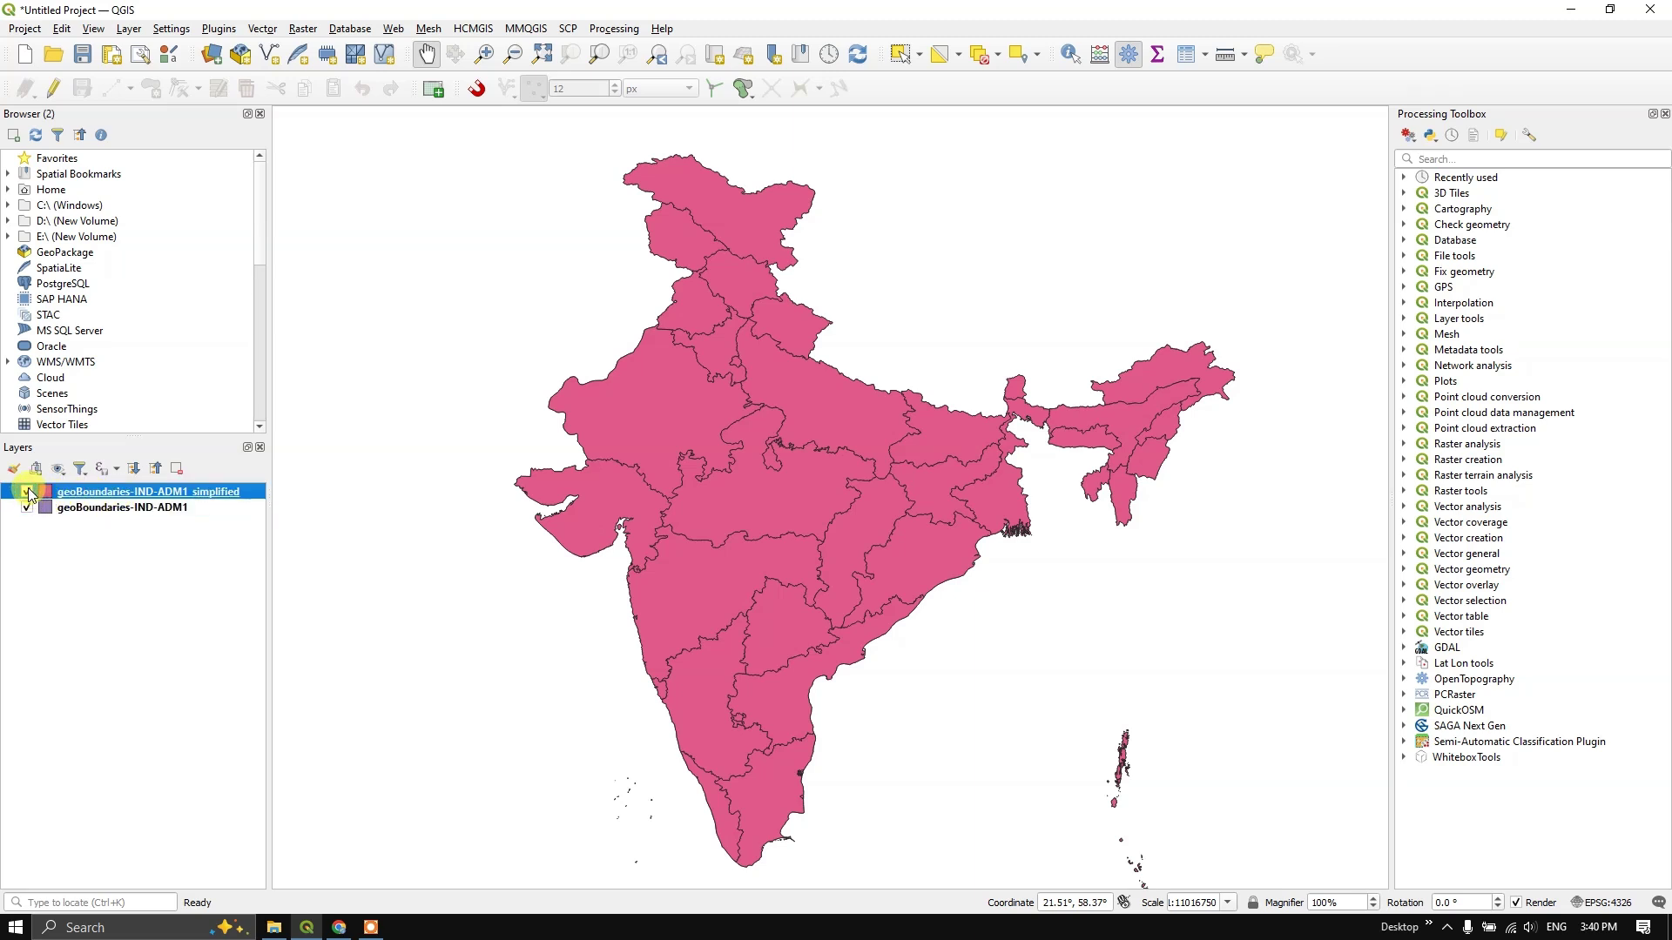
{"action": "right_click", "coordinate": [111, 498]}
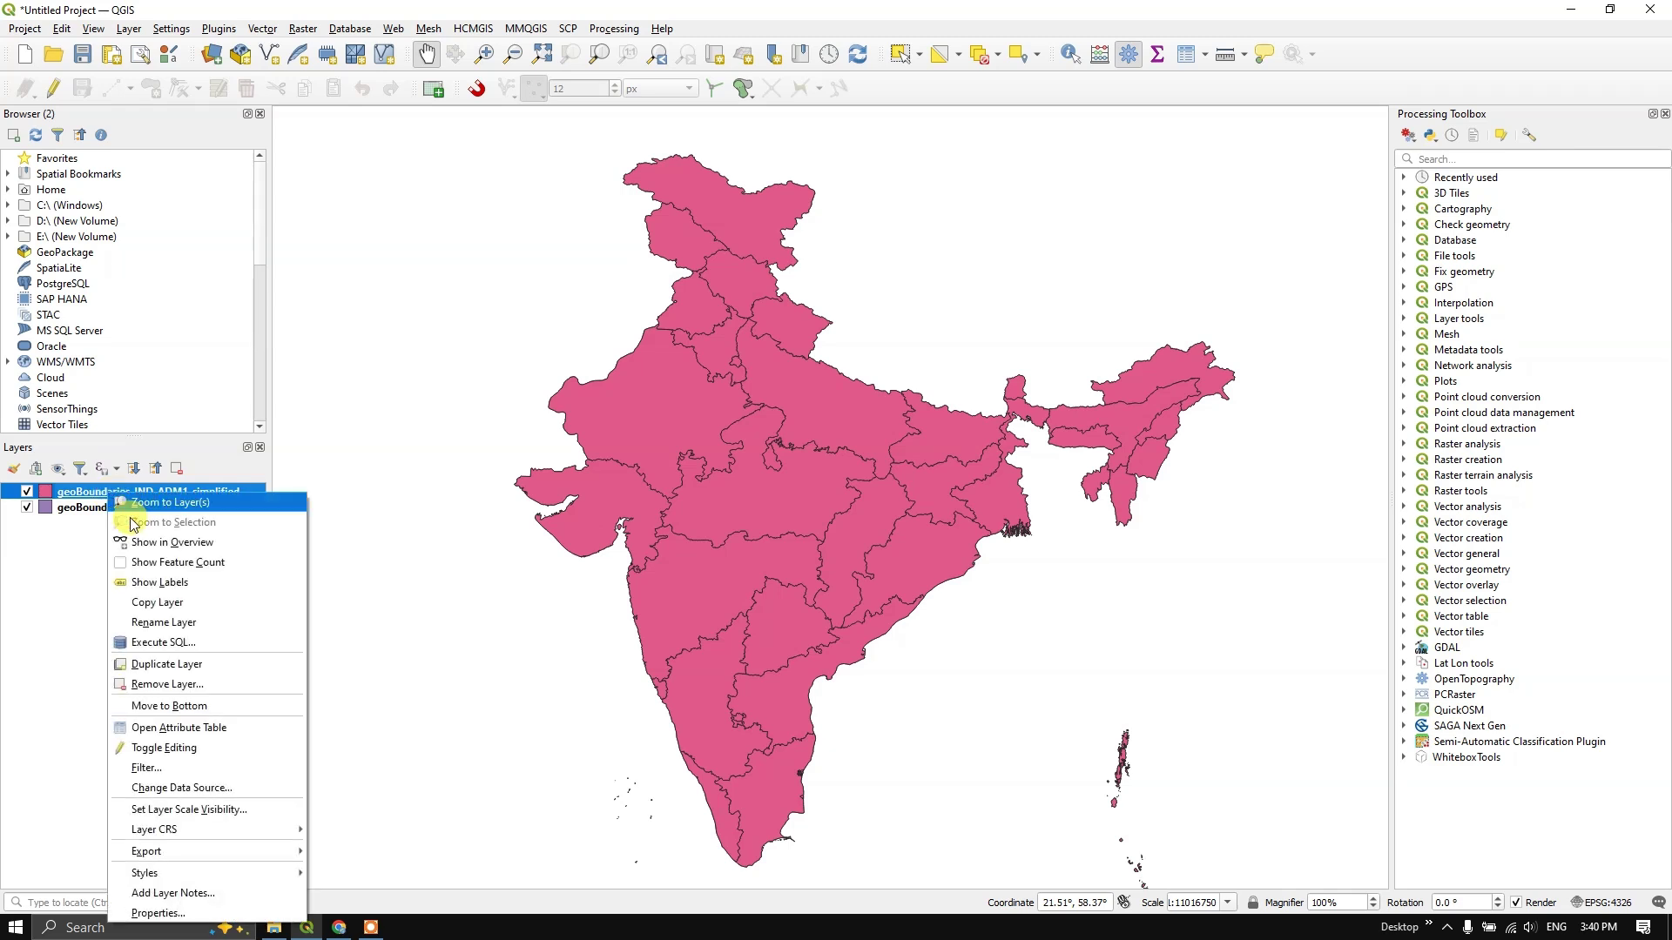
{"action": "left_click", "coordinate": [212, 913]}
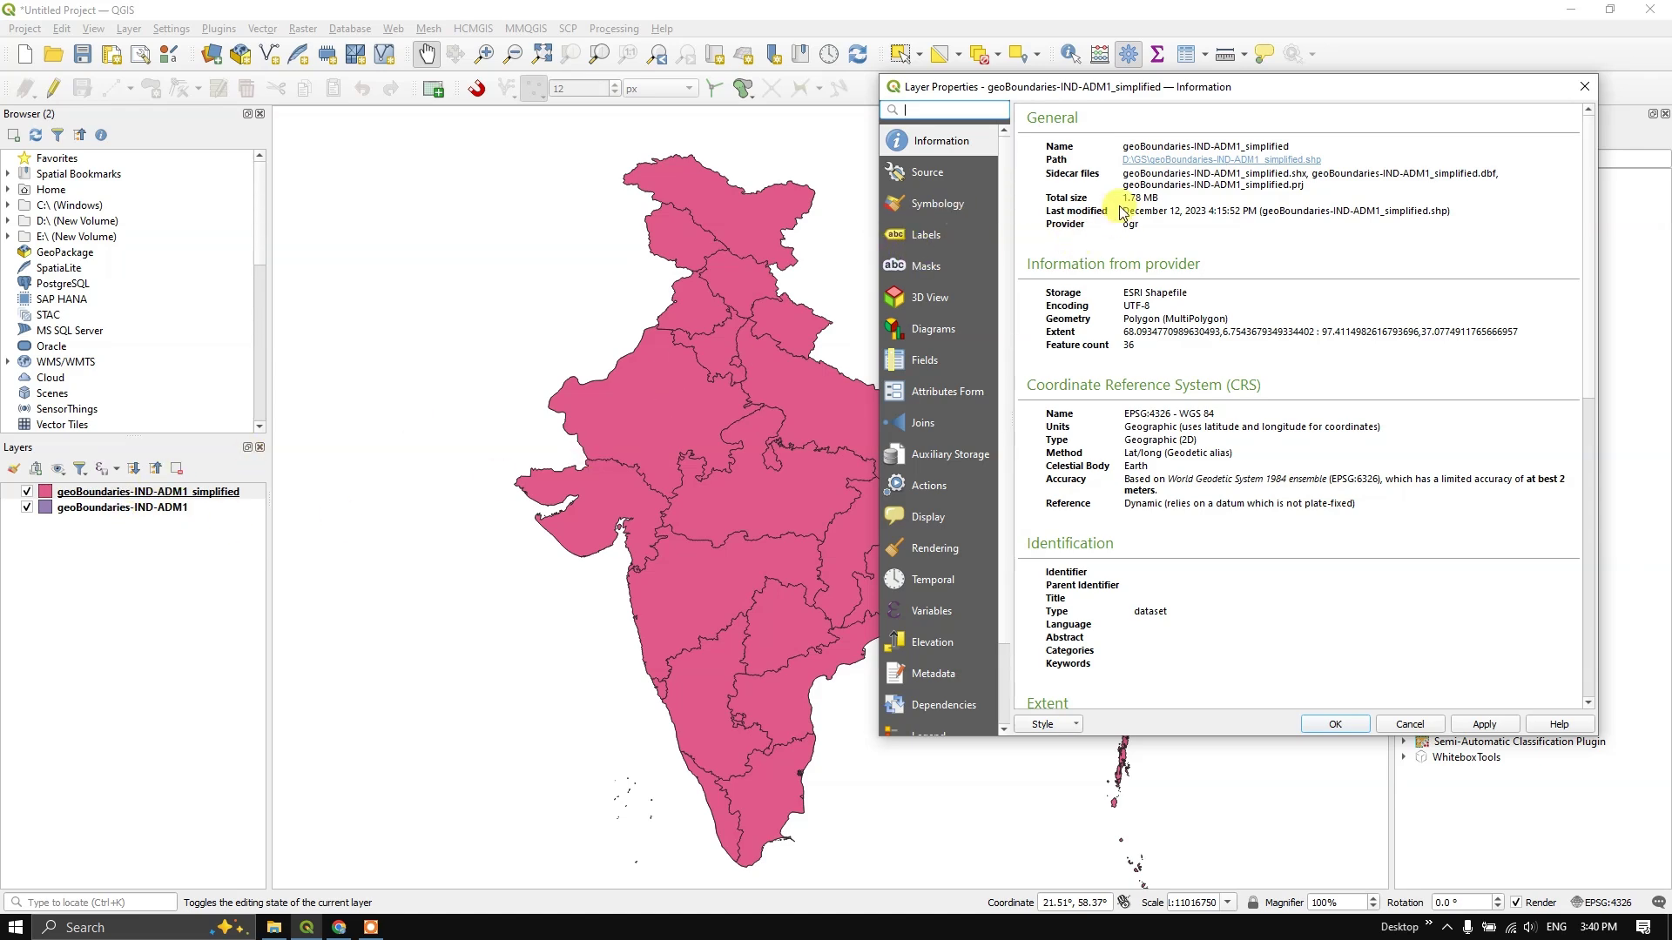
{"action": "left_click_drag", "start_coordinate": [1123, 200], "coordinate": [1156, 201]}
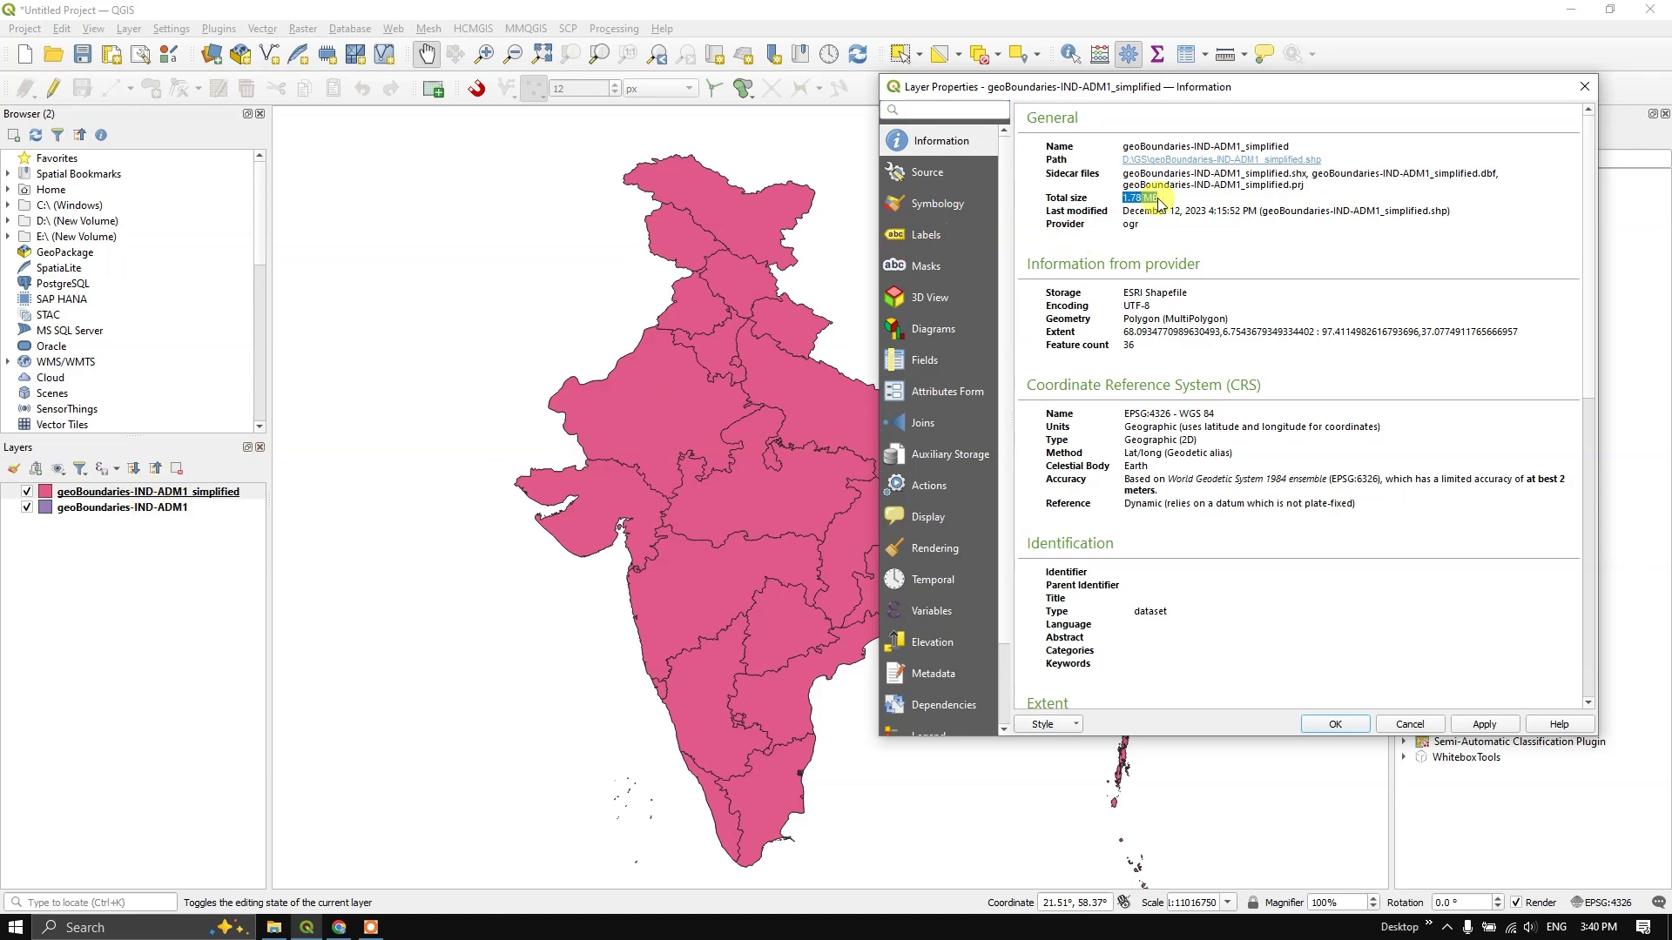
{"action": "left_click", "coordinate": [1584, 86]}
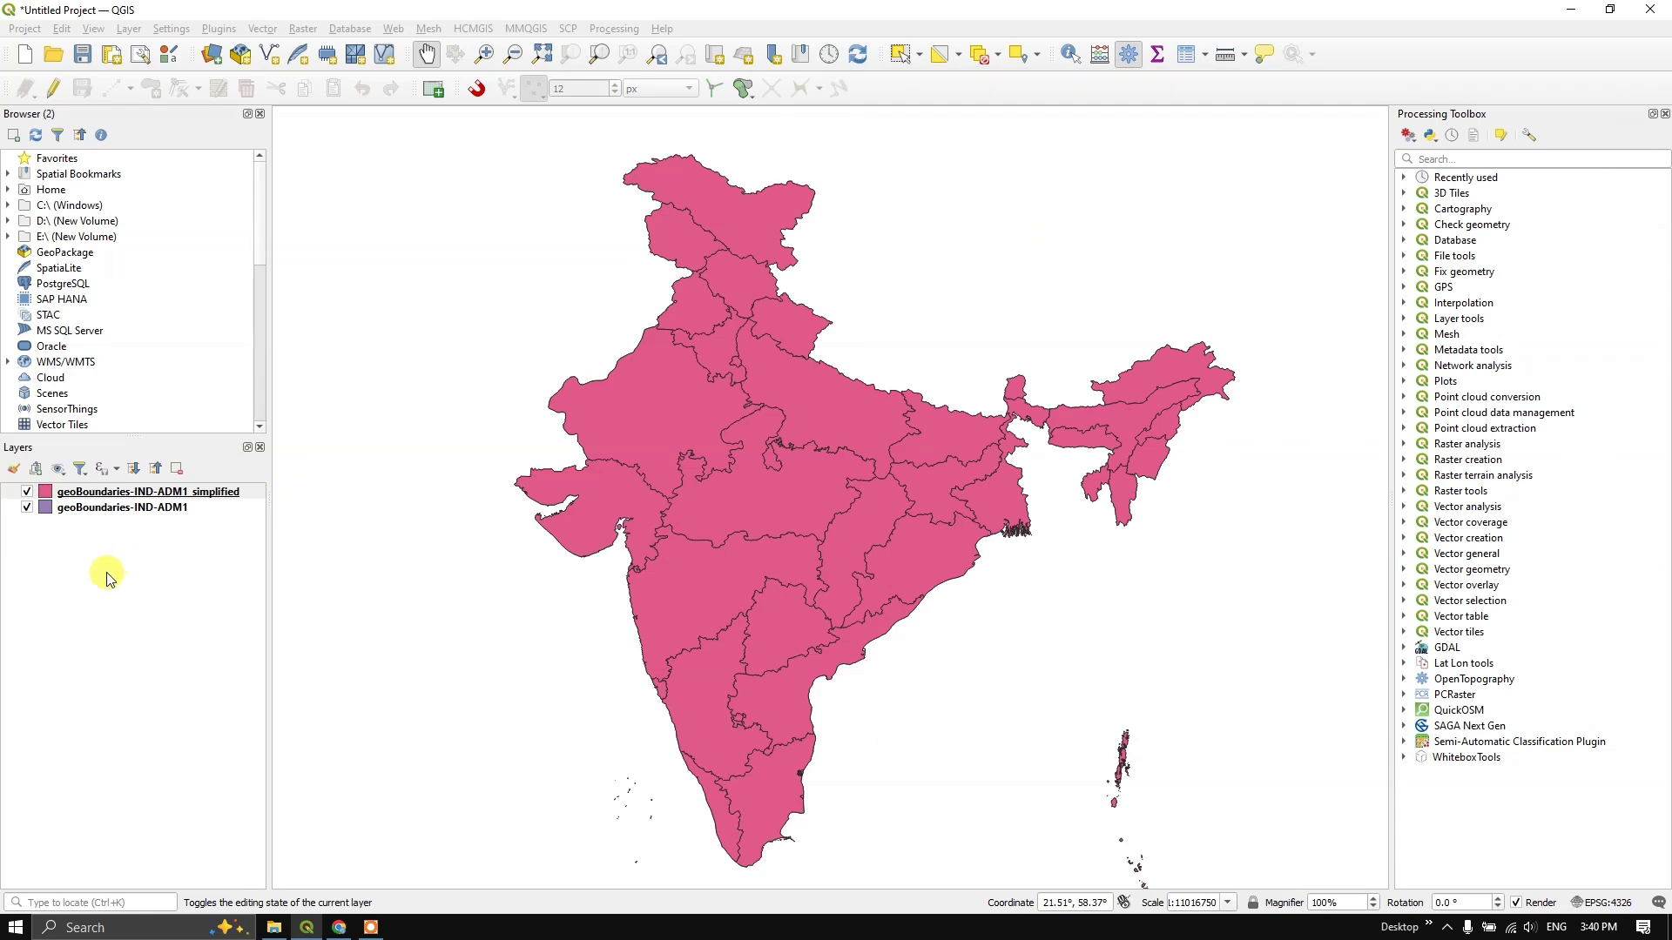
Step: Check the total file size of the full geoBoundaries-IND-ADM1 layer in its properties
{"action": "left_click", "coordinate": [94, 513]}
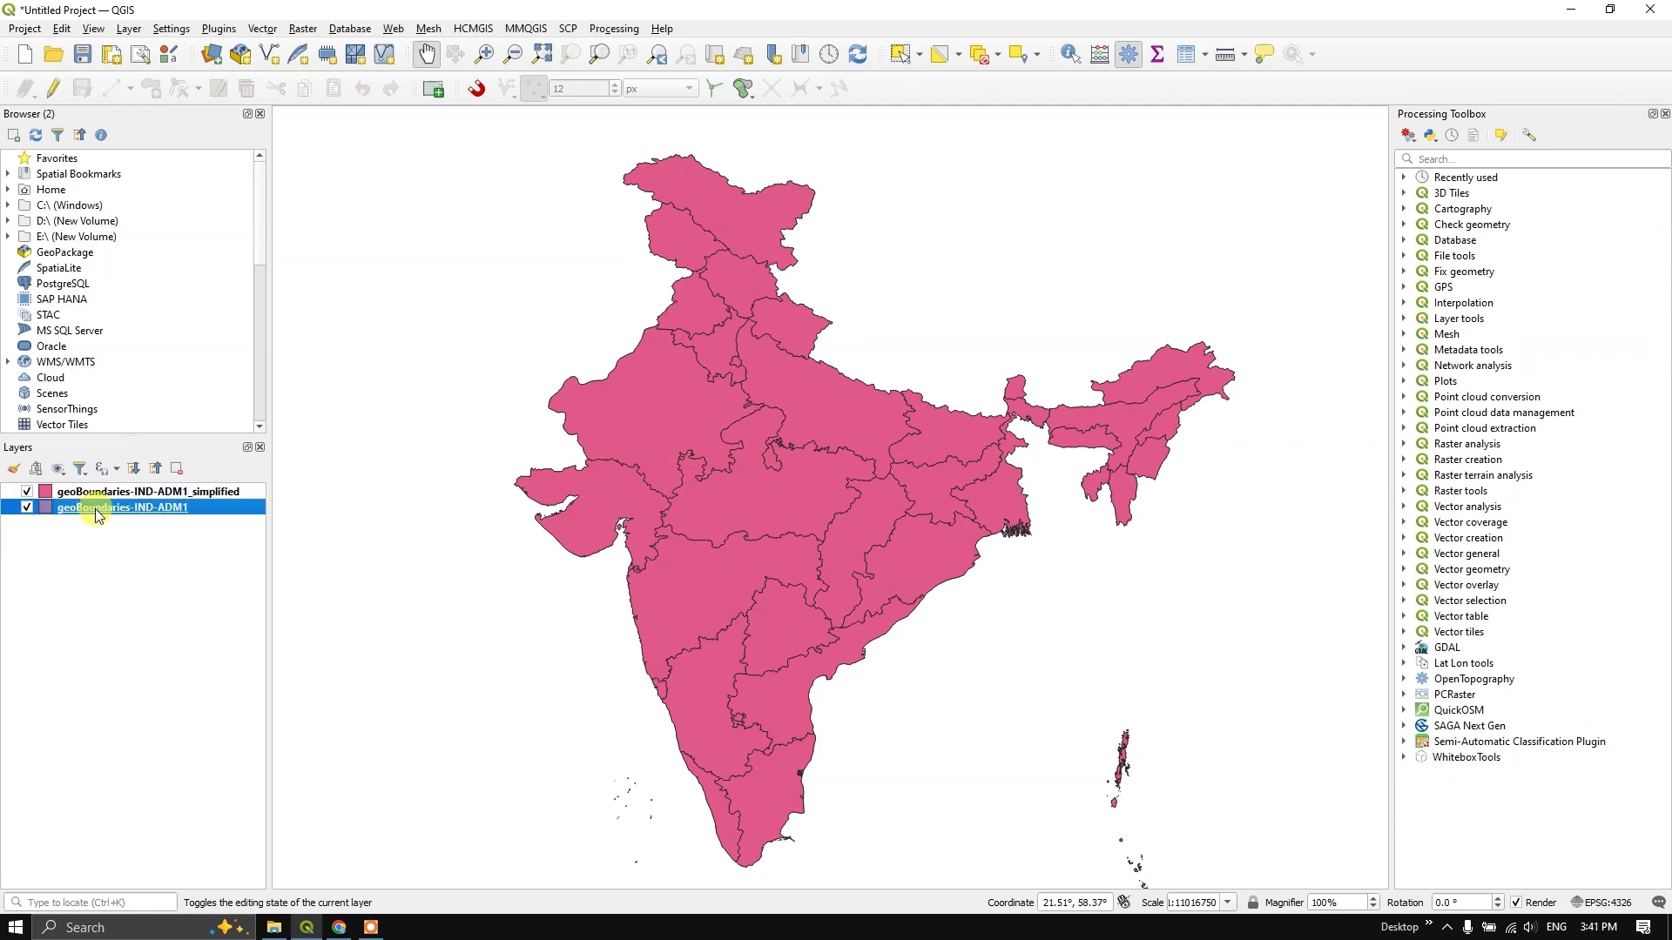
{"action": "right_click", "coordinate": [146, 509]}
{"action": "left_click", "coordinate": [410, 877]}
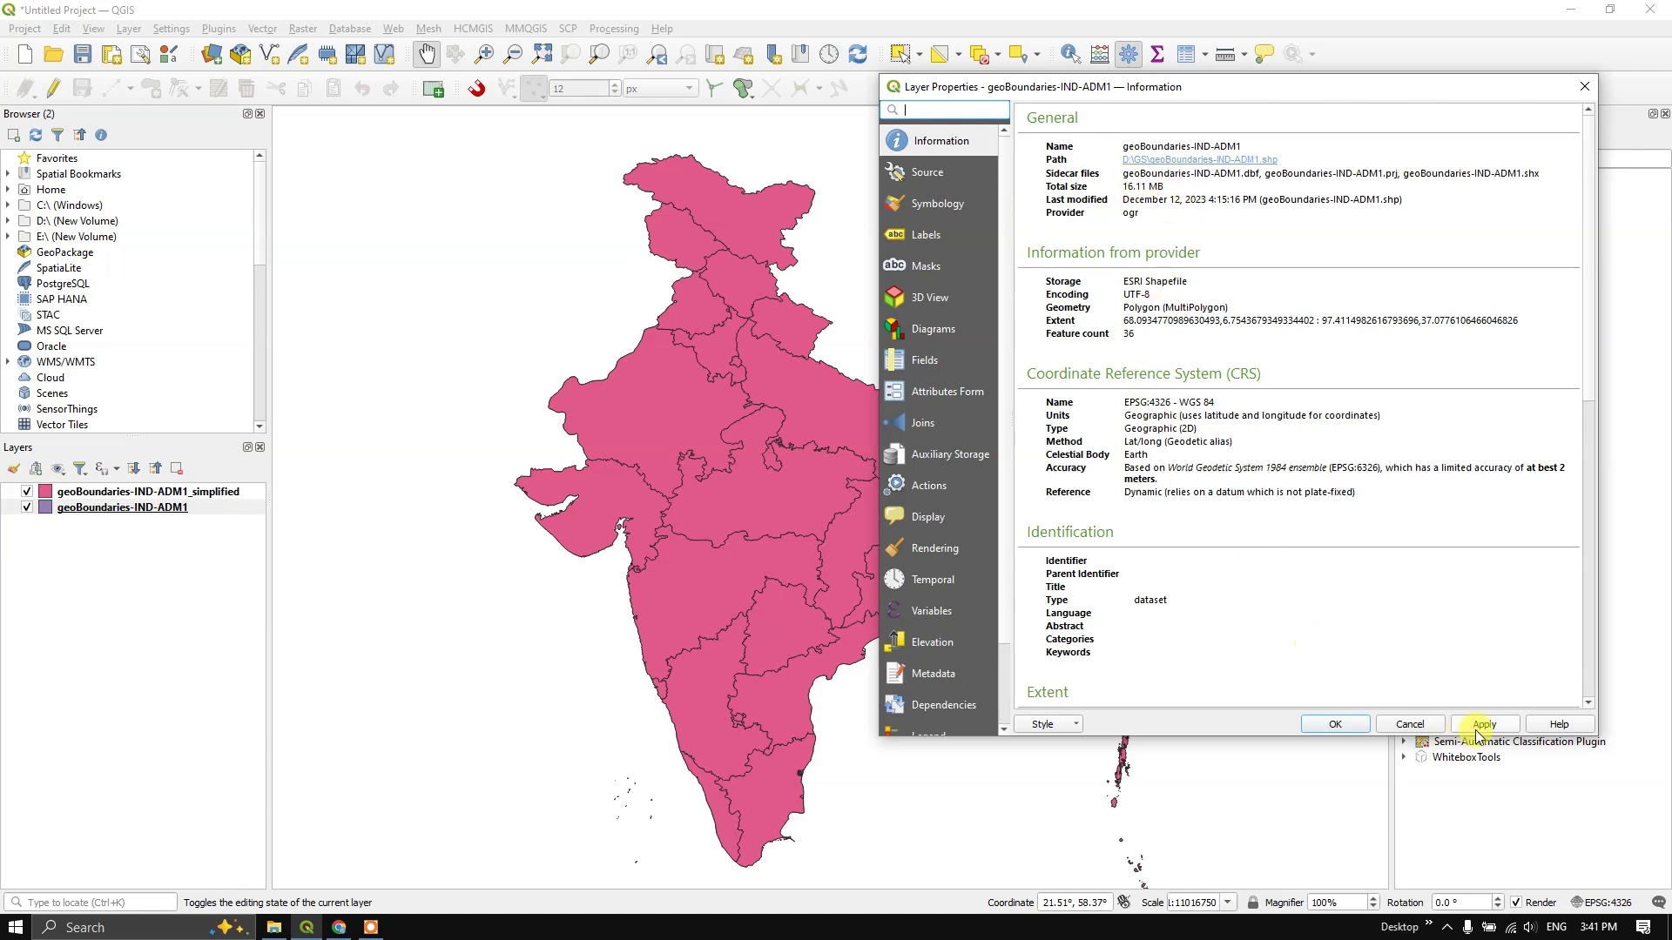
{"action": "left_click", "coordinate": [1585, 86]}
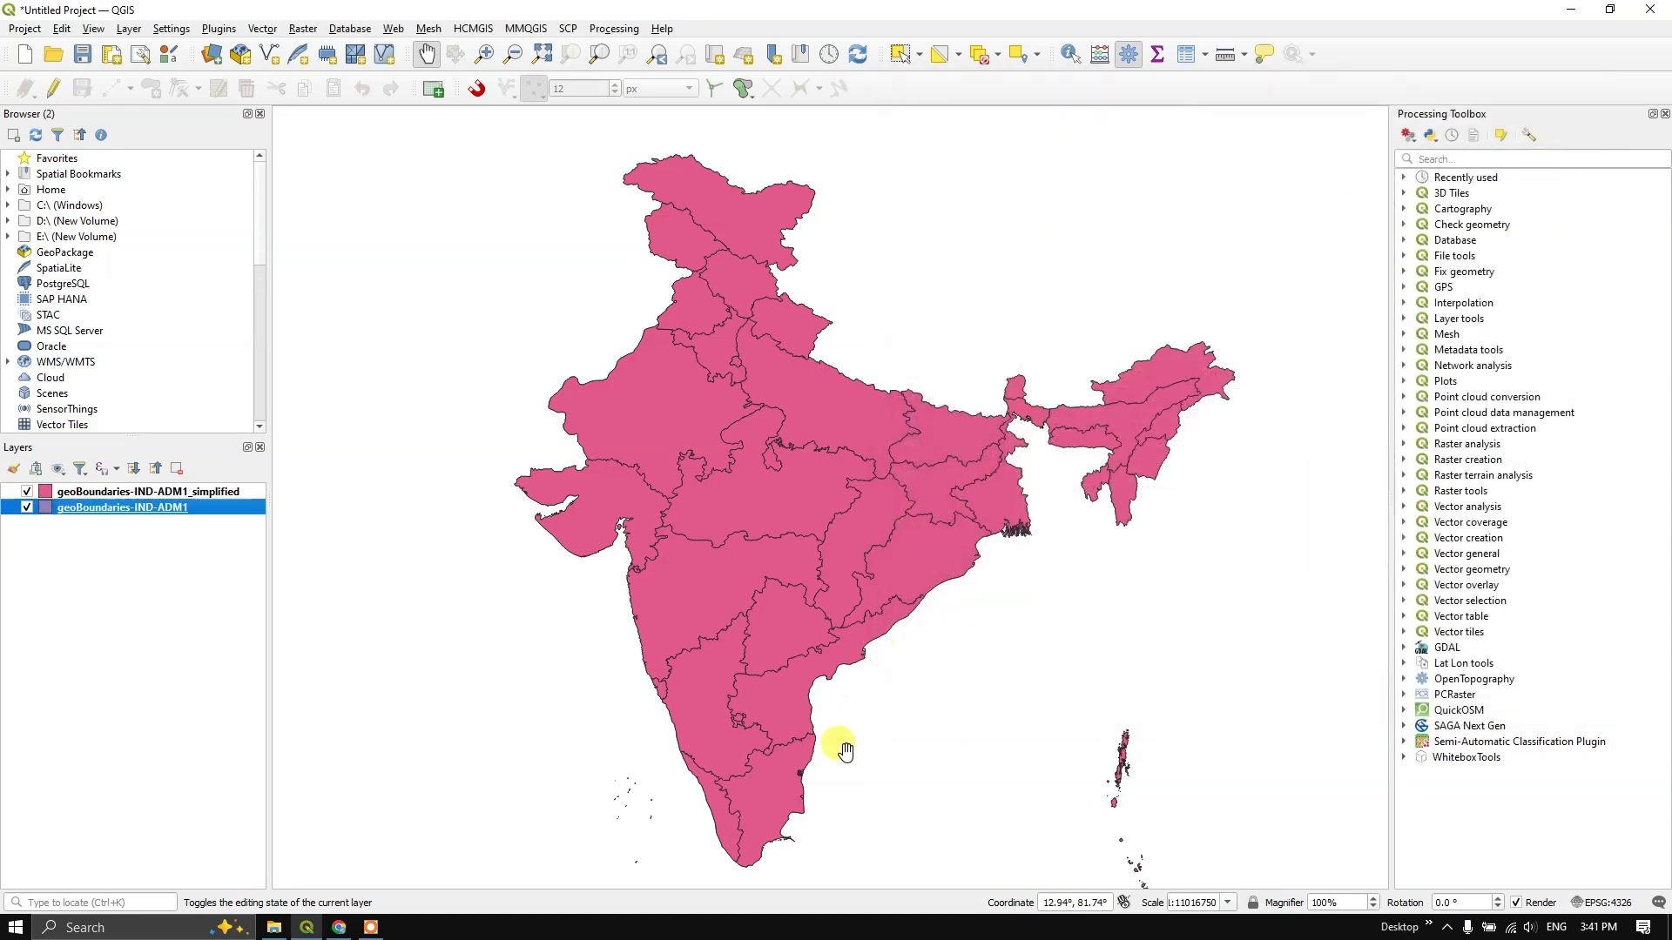
Step: Examine how the full and simplified India boundaries differ along the narrow peninsula on the southeastern coast
{"action": "scroll", "coordinate": [788, 779], "scroll_direction": "up", "scroll_amount": 2}
{"action": "scroll", "coordinate": [849, 609], "scroll_direction": "up", "scroll_amount": 2}
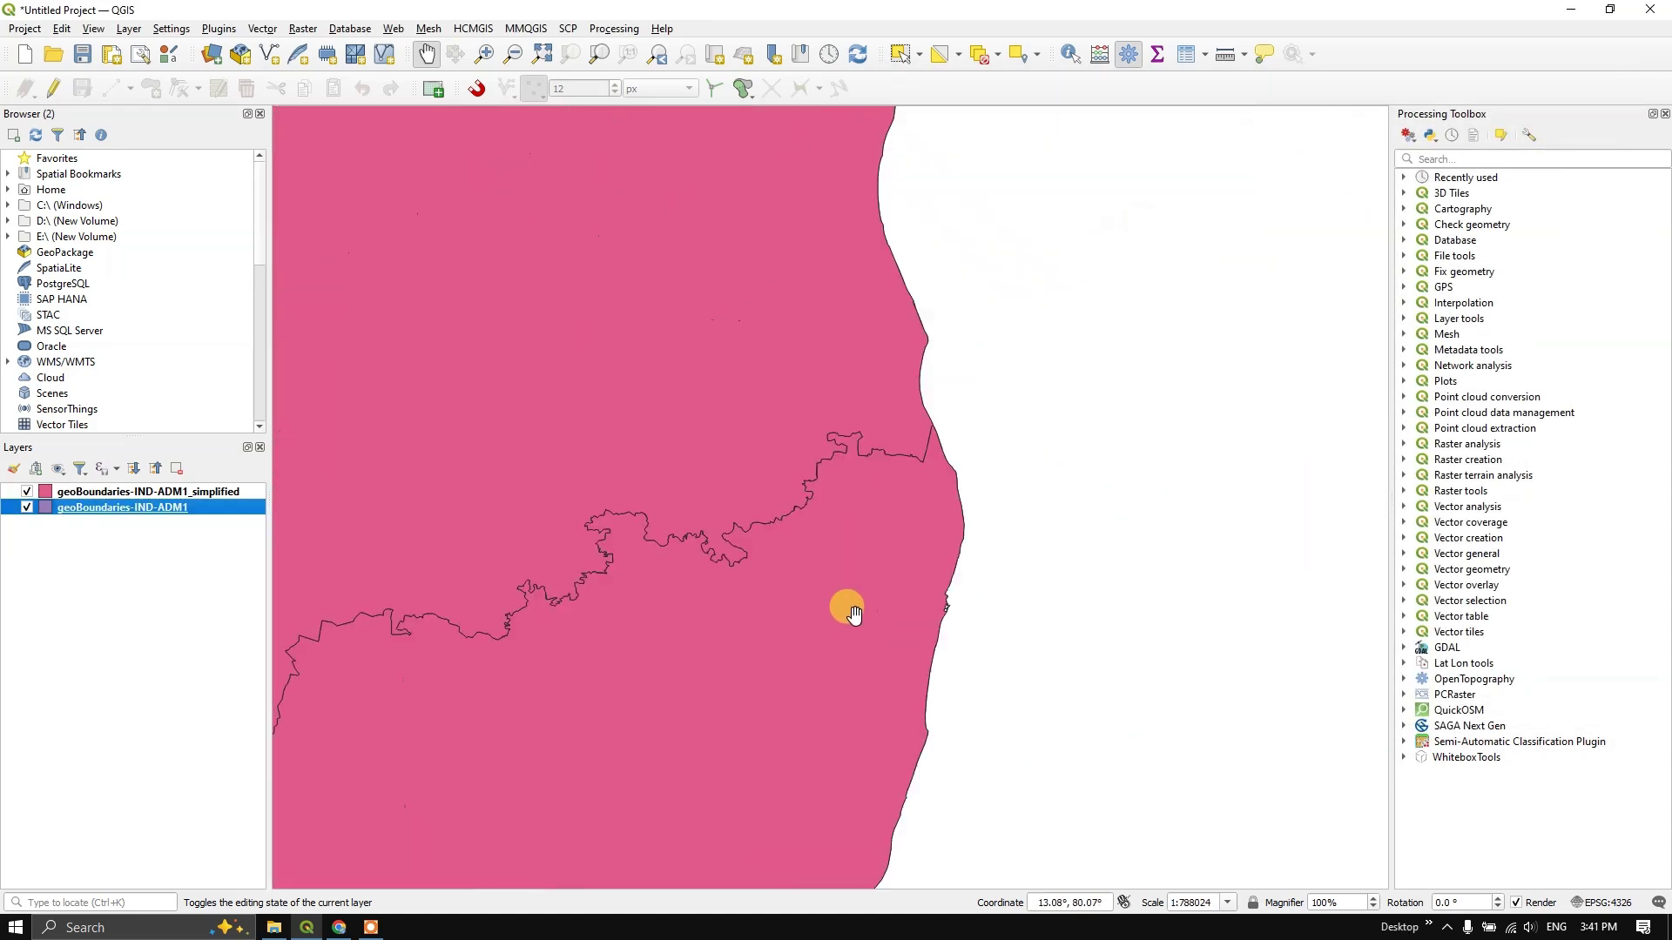
{"action": "scroll", "coordinate": [739, 348], "scroll_direction": "down", "scroll_amount": 3}
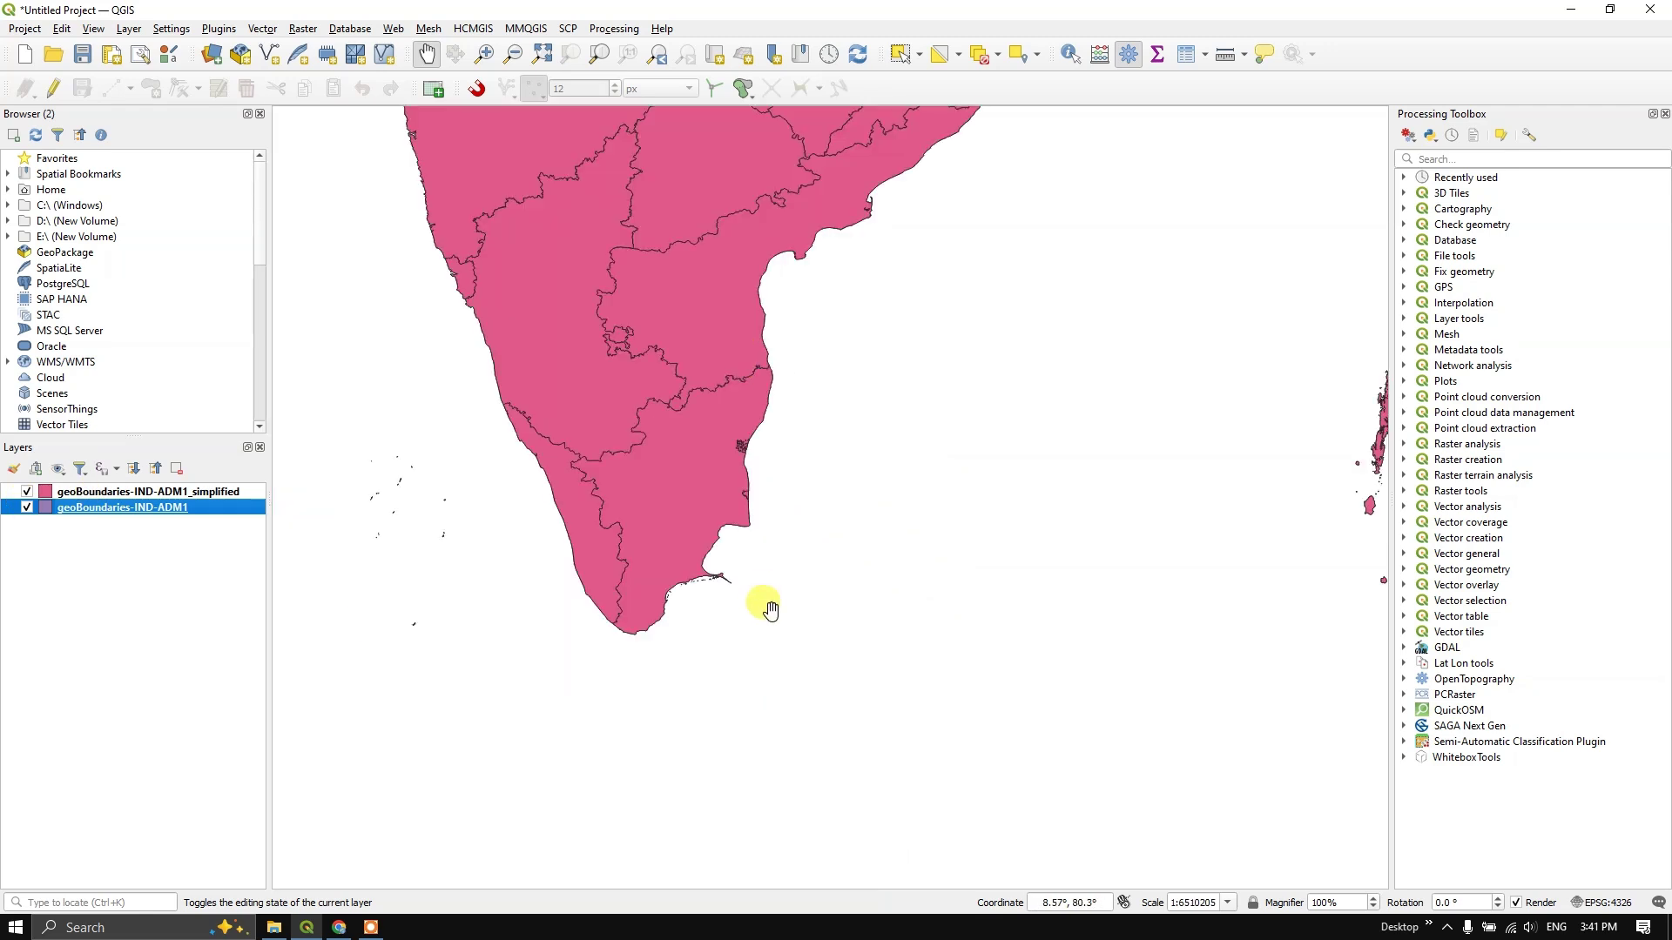
{"action": "scroll", "coordinate": [770, 610], "scroll_direction": "up", "scroll_amount": 3}
{"action": "scroll", "coordinate": [693, 513], "scroll_direction": "up", "scroll_amount": 2}
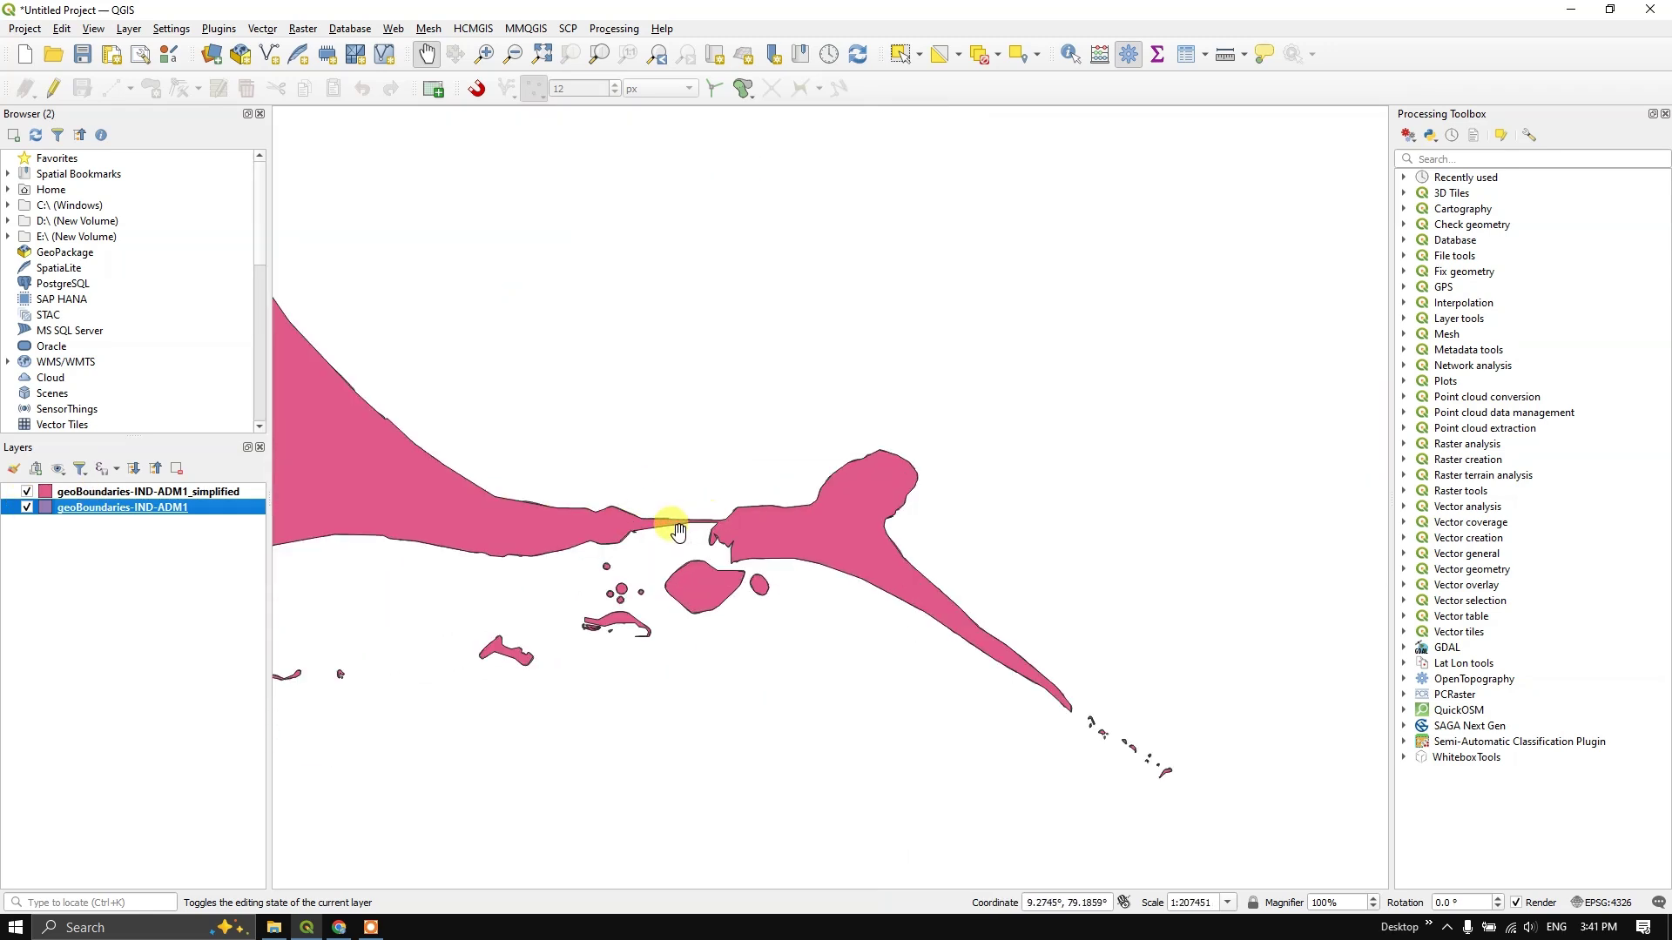
{"action": "scroll", "coordinate": [677, 529], "scroll_direction": "up", "scroll_amount": 3}
{"action": "left_click_drag", "start_coordinate": [578, 444], "coordinate": [810, 526]}
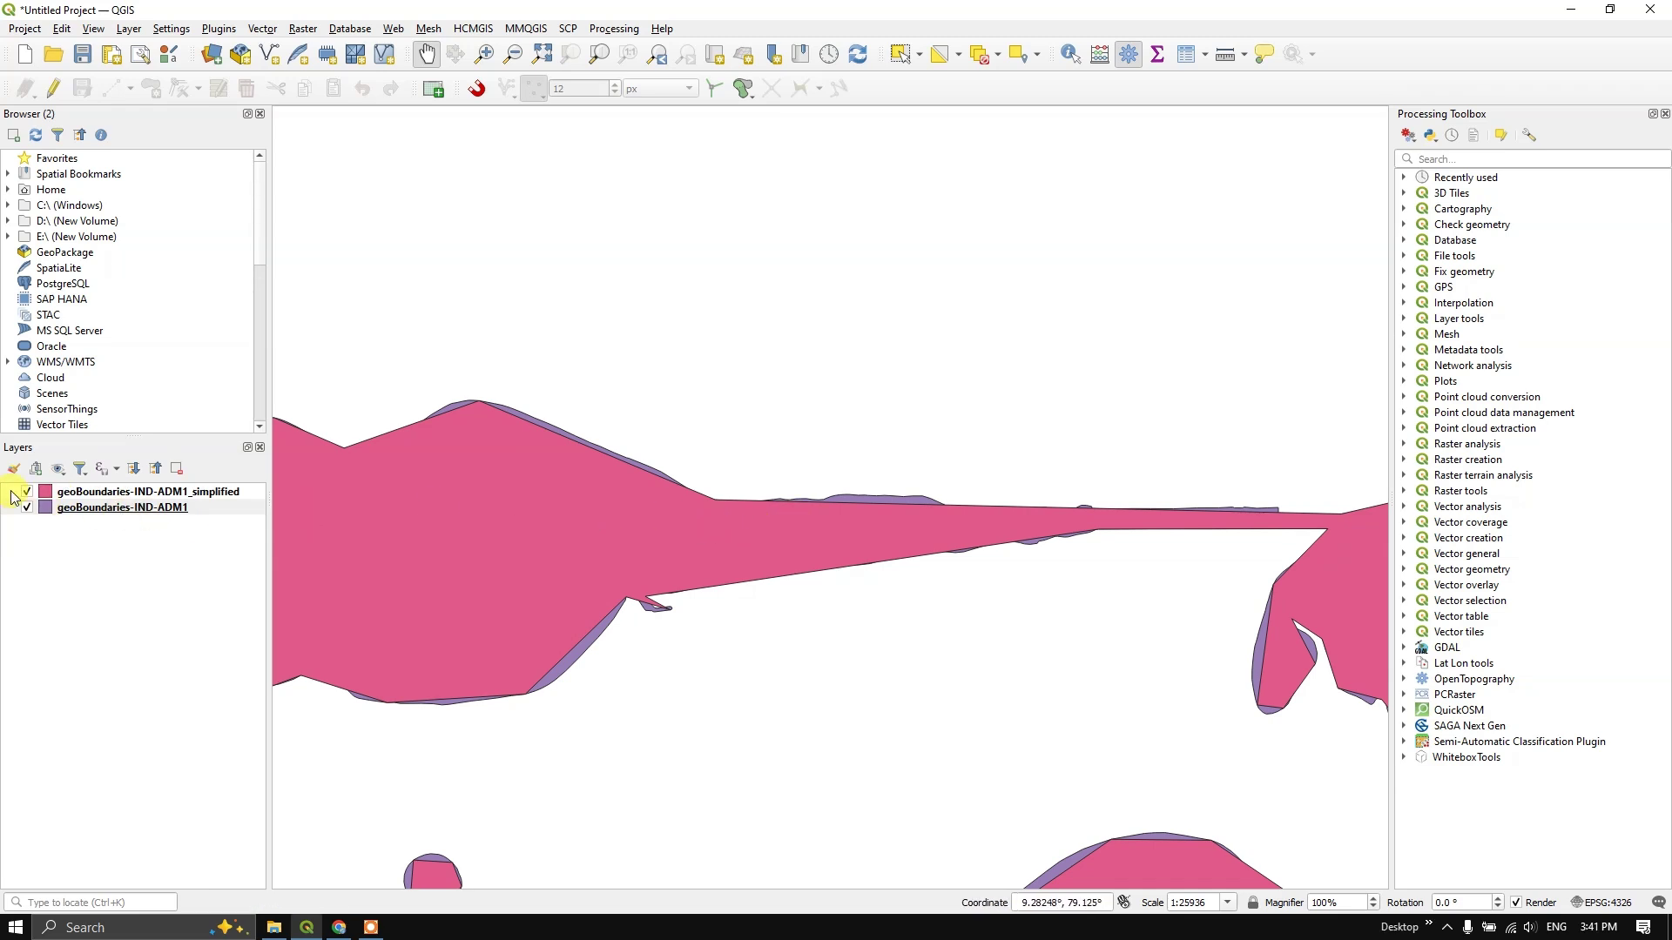
{"action": "left_click", "coordinate": [215, 492]}
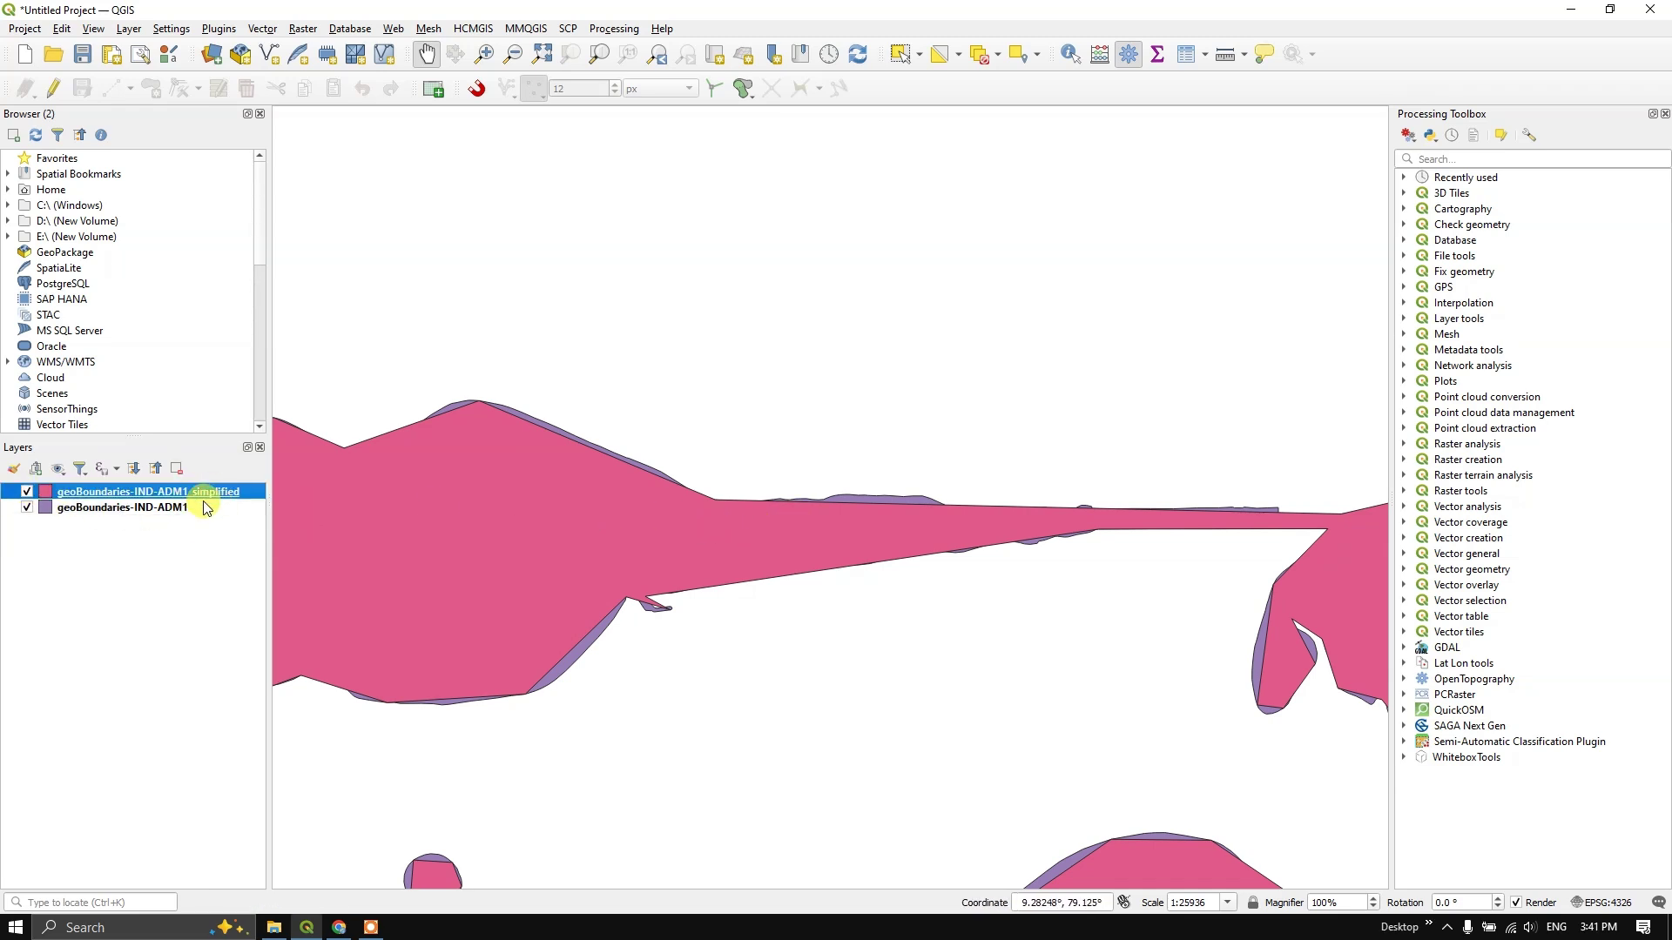
{"action": "left_click", "coordinate": [108, 512]}
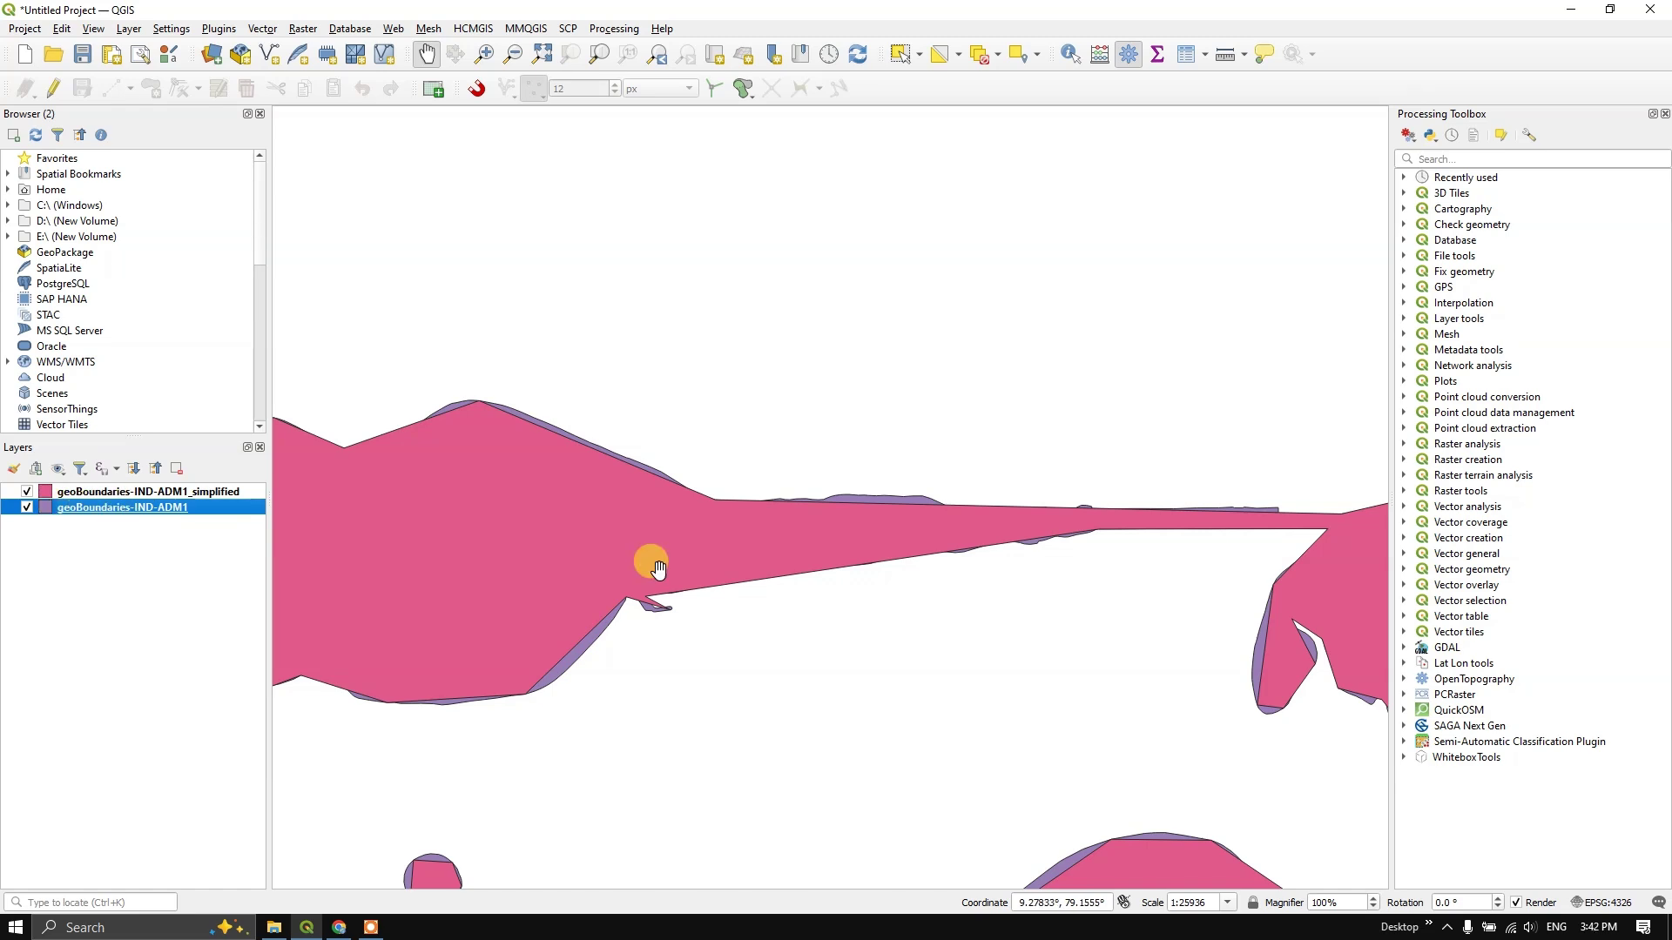
Step: Toggle the geoBoundaries-IND-ADM1_simplified layer's visibility to compare both outlines, leaving it hidden and only the full India layer shown
{"action": "left_click", "coordinate": [27, 493]}
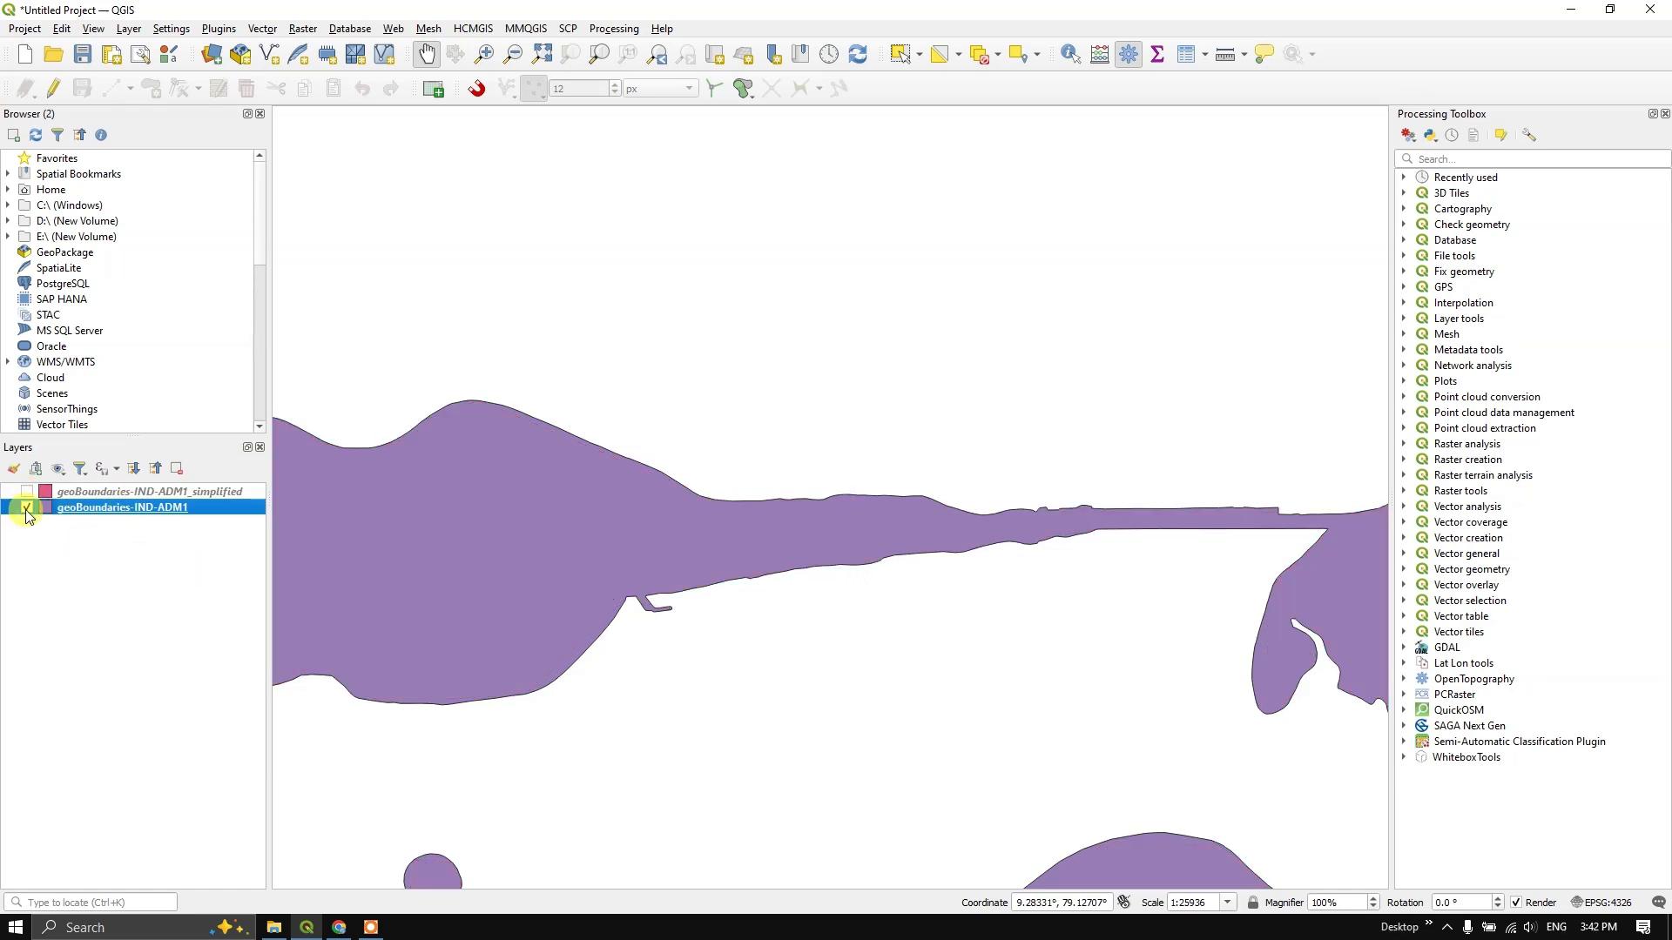
{"action": "left_click", "coordinate": [26, 493]}
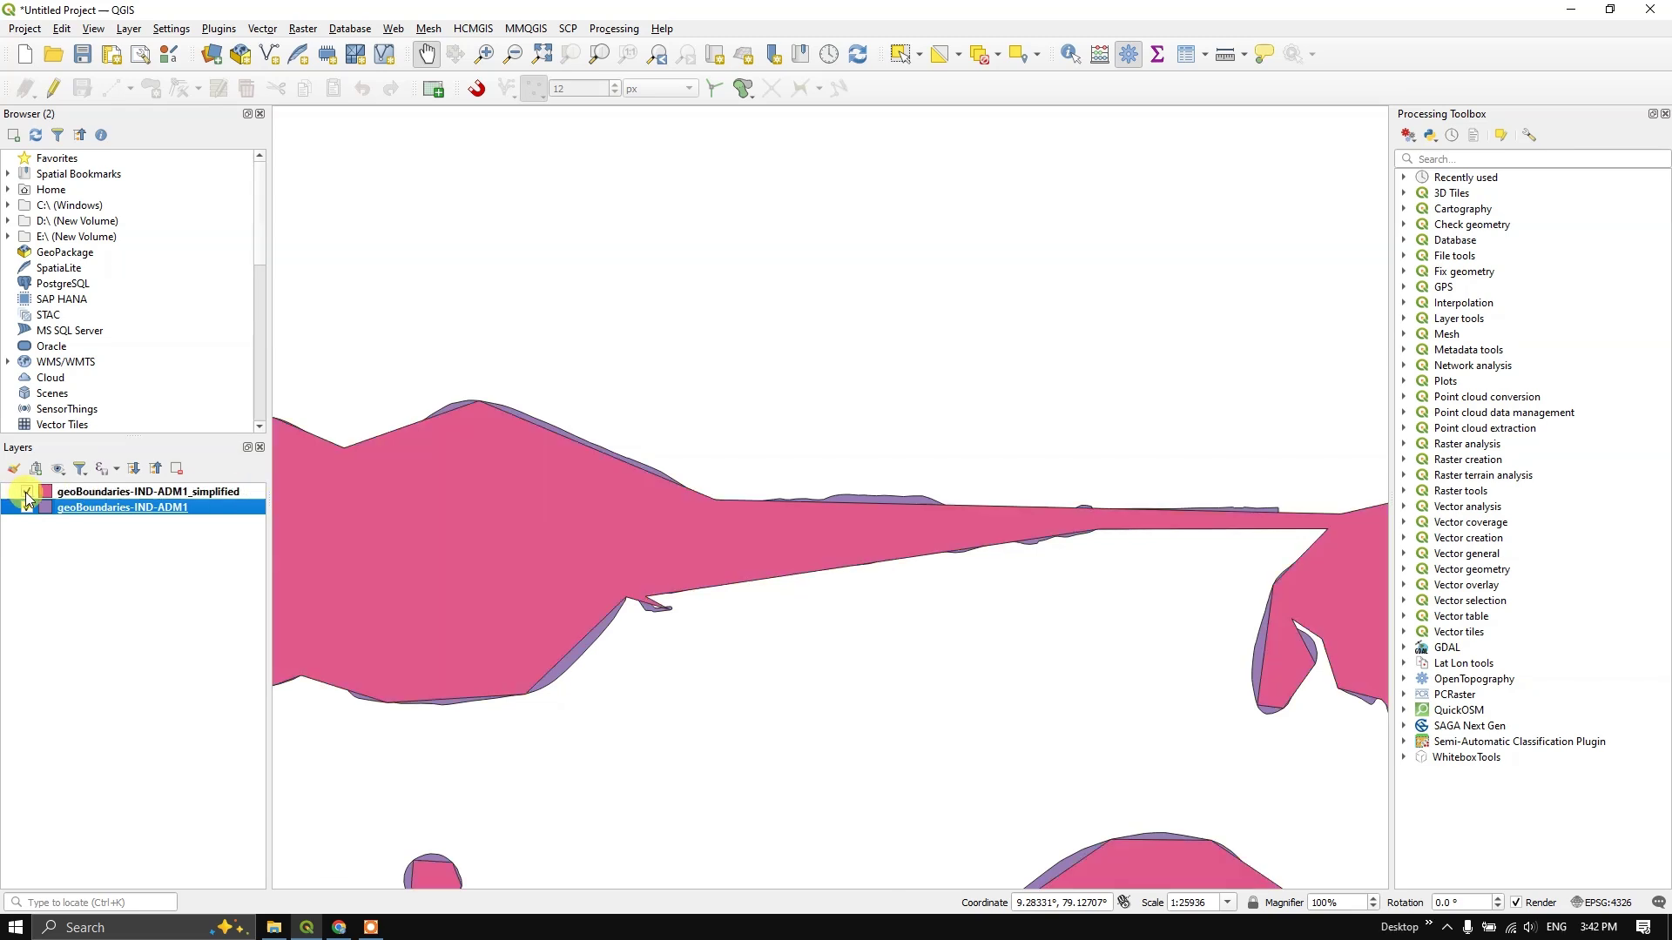
{"action": "left_click", "coordinate": [26, 493]}
{"action": "left_click", "coordinate": [26, 492]}
{"action": "left_click", "coordinate": [26, 493]}
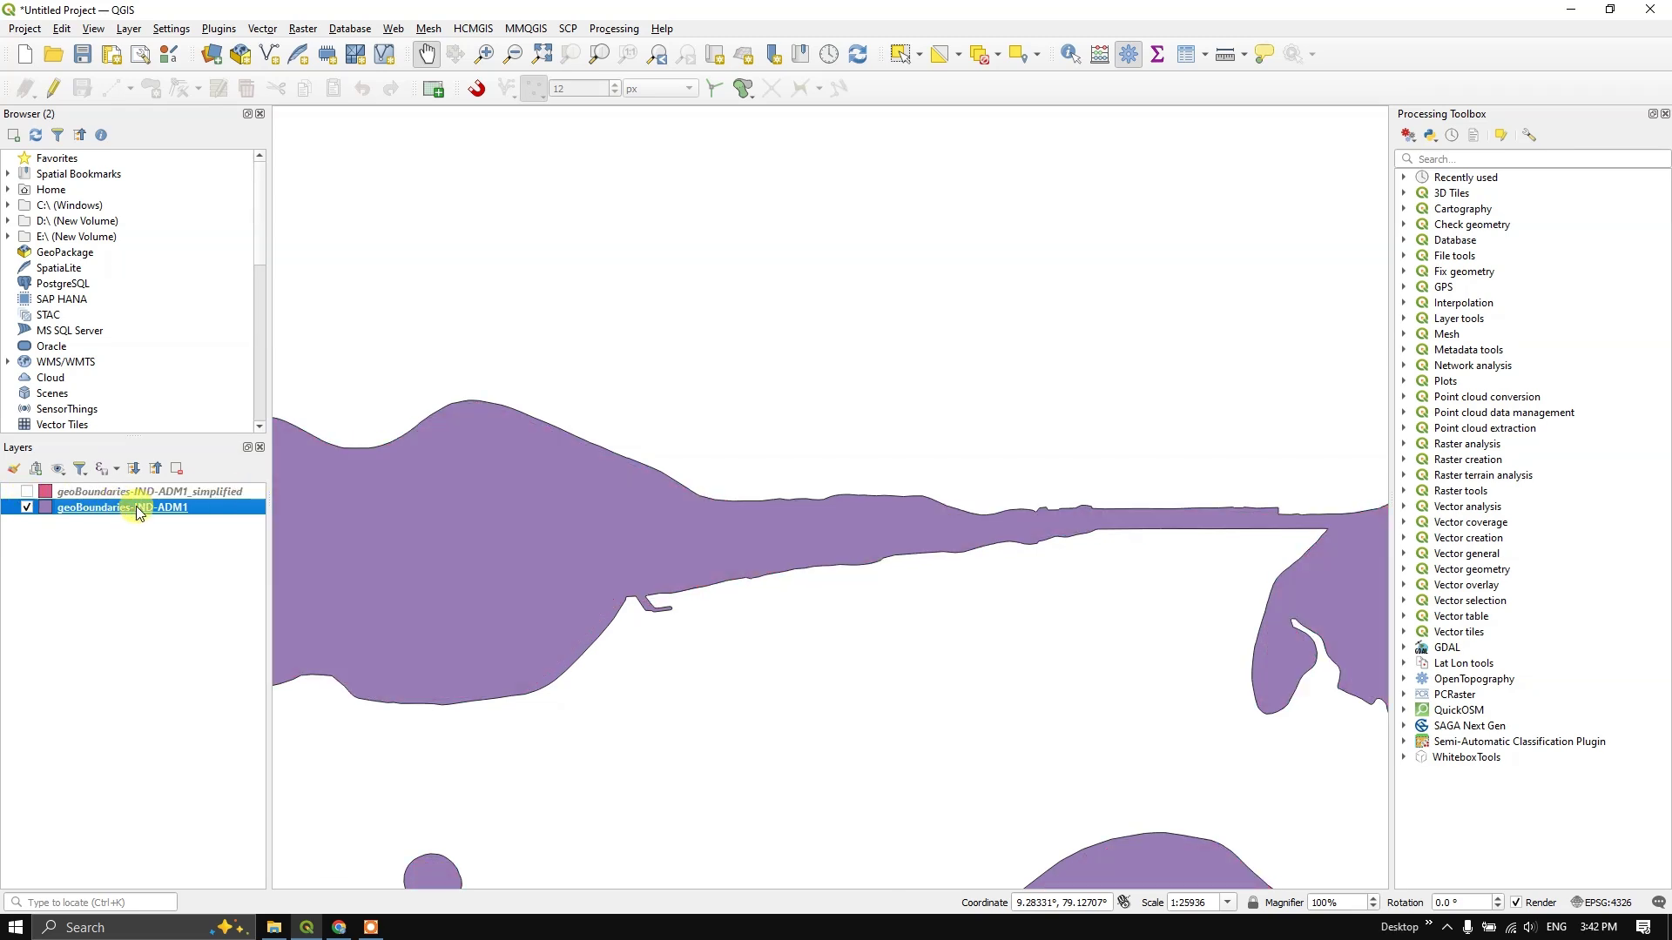
{"action": "scroll", "coordinate": [903, 552], "scroll_direction": "down", "scroll_amount": 6}
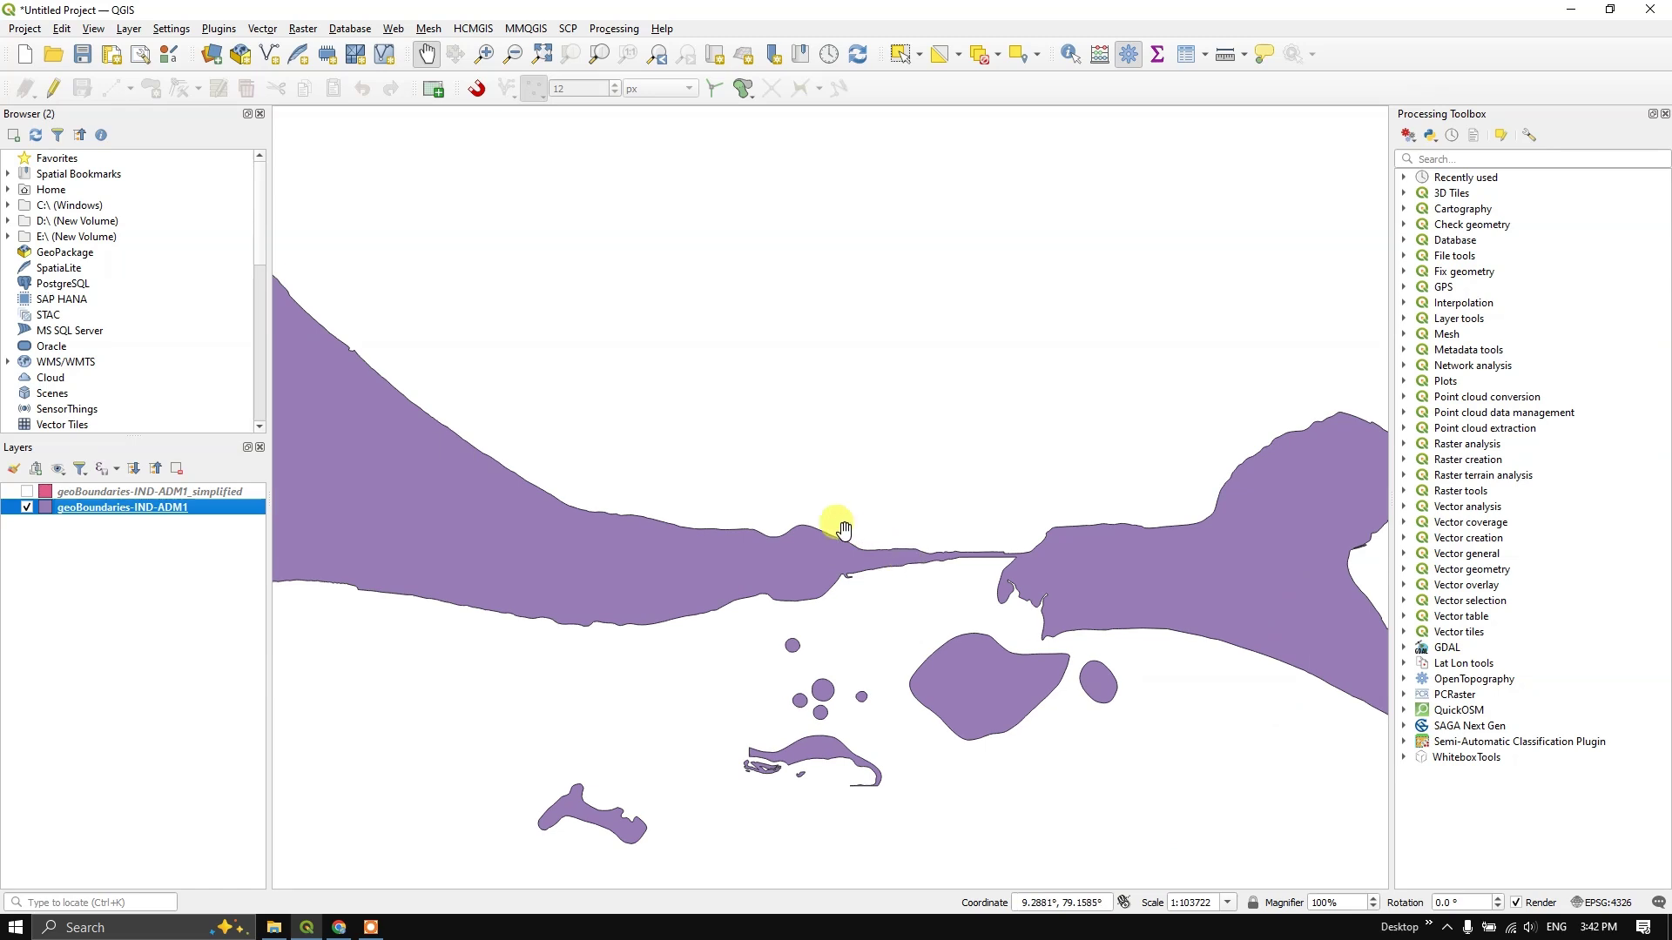
{"action": "scroll", "coordinate": [832, 541], "scroll_direction": "down", "scroll_amount": 2}
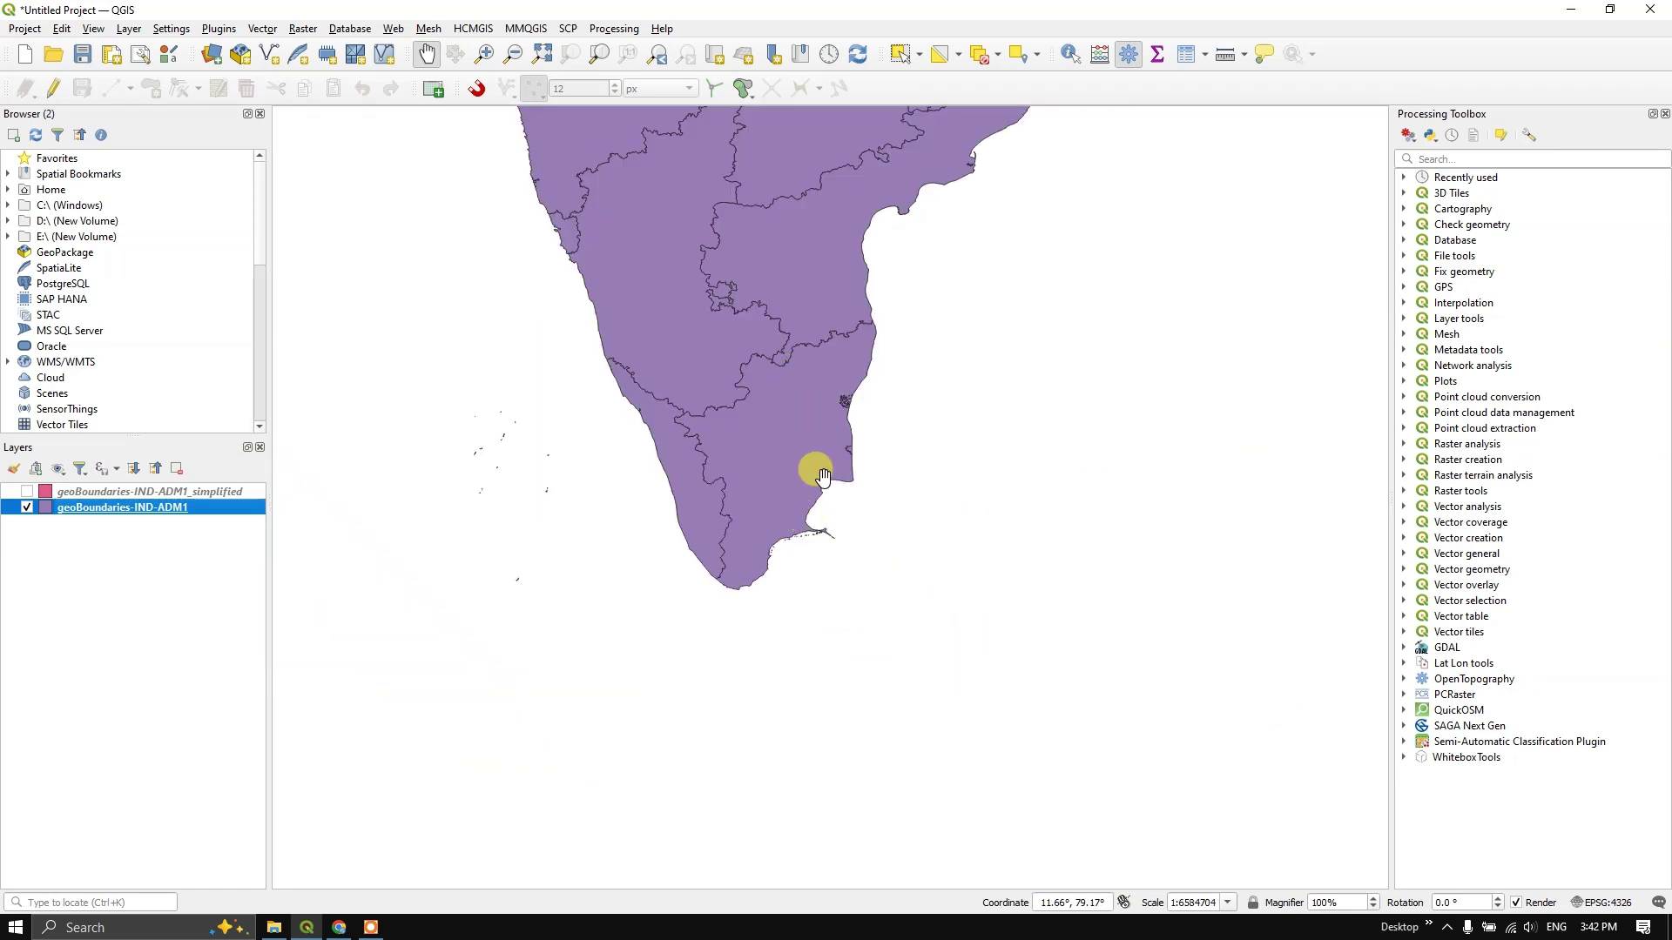
{"action": "scroll", "coordinate": [717, 474], "scroll_direction": "down", "scroll_amount": 2}
{"action": "left_click_drag", "start_coordinate": [825, 358], "coordinate": [818, 448]}
Step: Switch to File Explorer and view the image geoBoundaries-IND-ADM1-PREVIEW in D:\GS, closing it when done
{"action": "key", "text": "alt+Tab"}
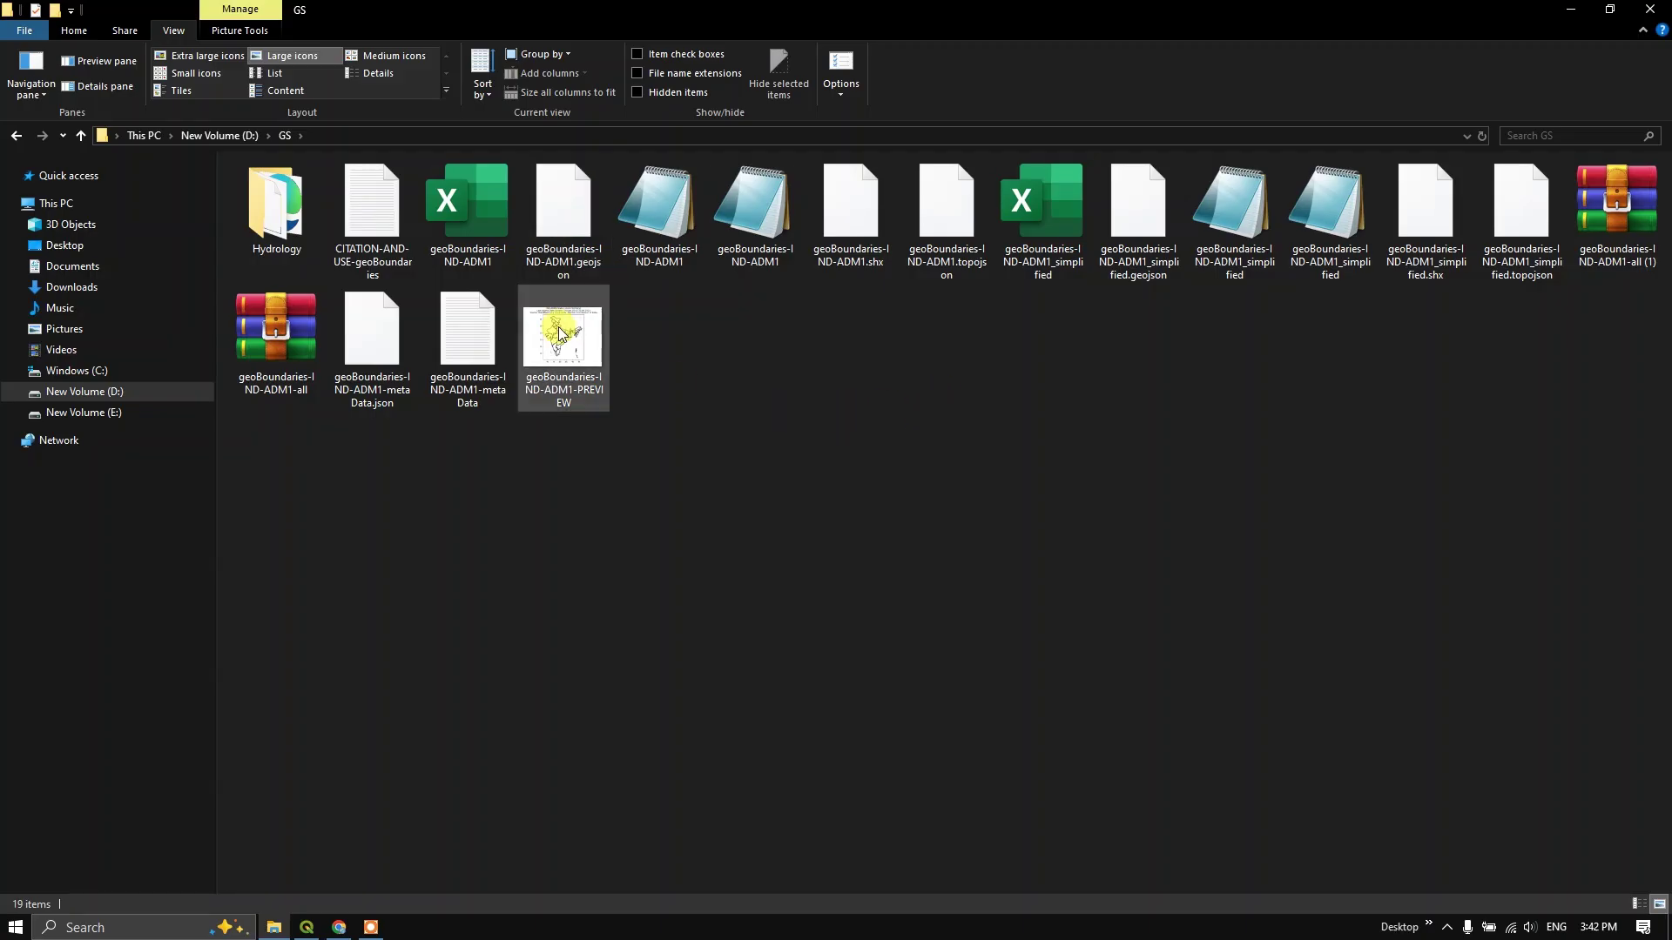
{"action": "left_click", "coordinate": [562, 352]}
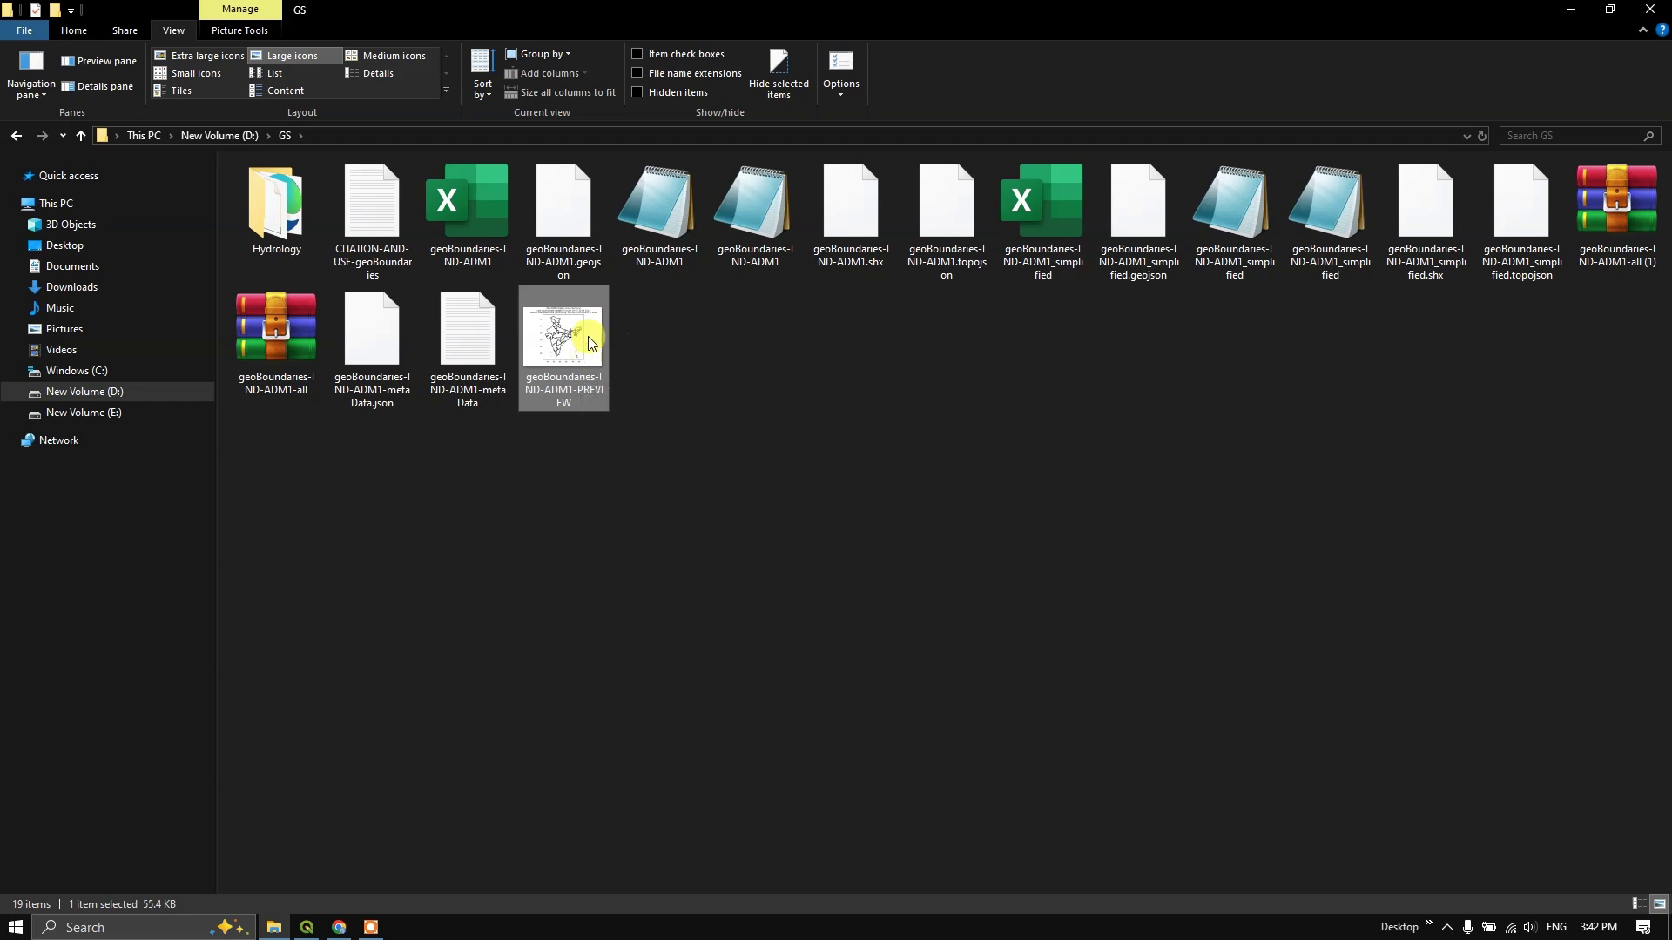
{"action": "double_click", "coordinate": [575, 354]}
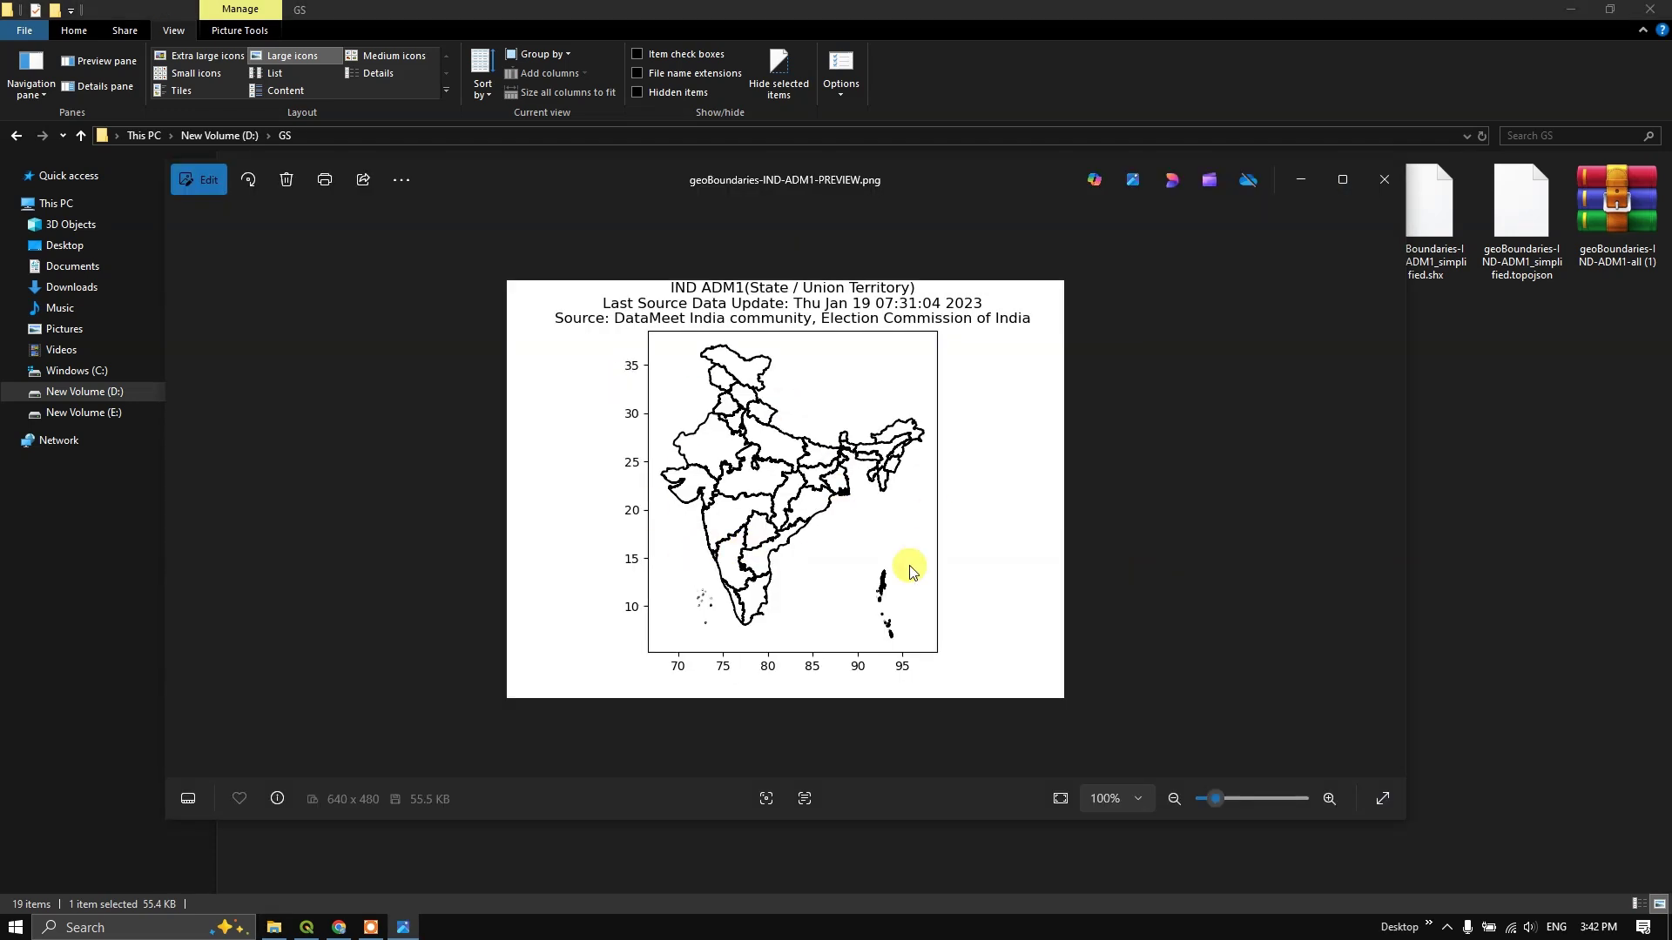
{"action": "left_click", "coordinate": [1384, 180]}
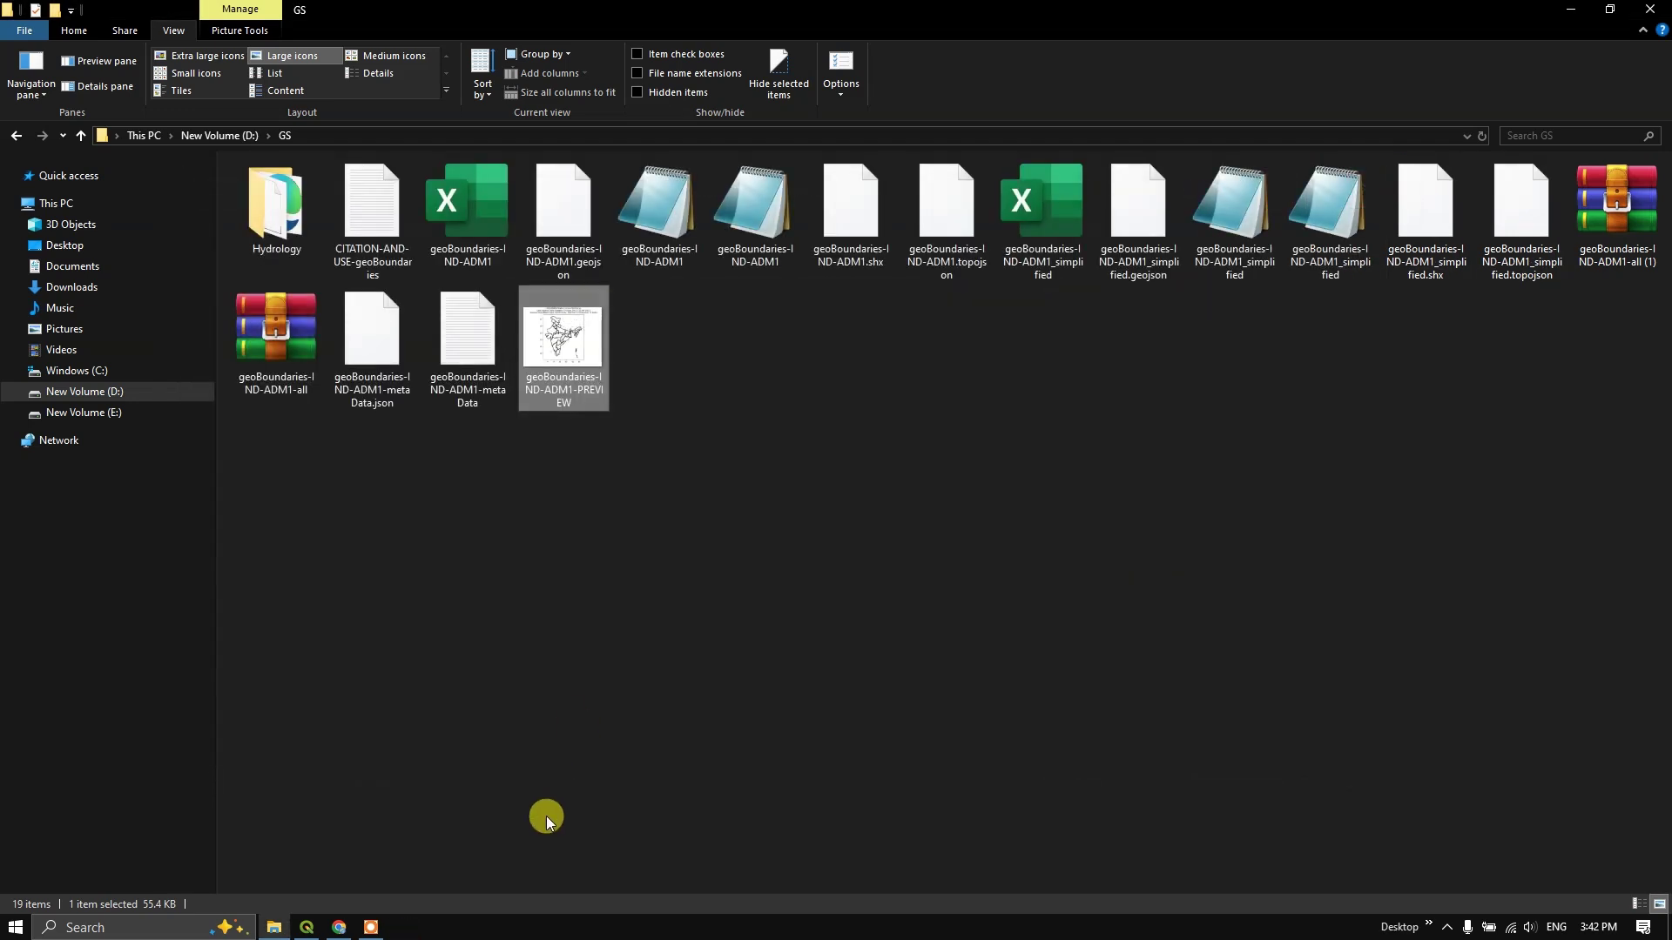
Step: Switch to the geoBoundaries page in Chrome, filter the countries by the name United States, and widen the Name column
{"action": "left_click", "coordinate": [340, 929]}
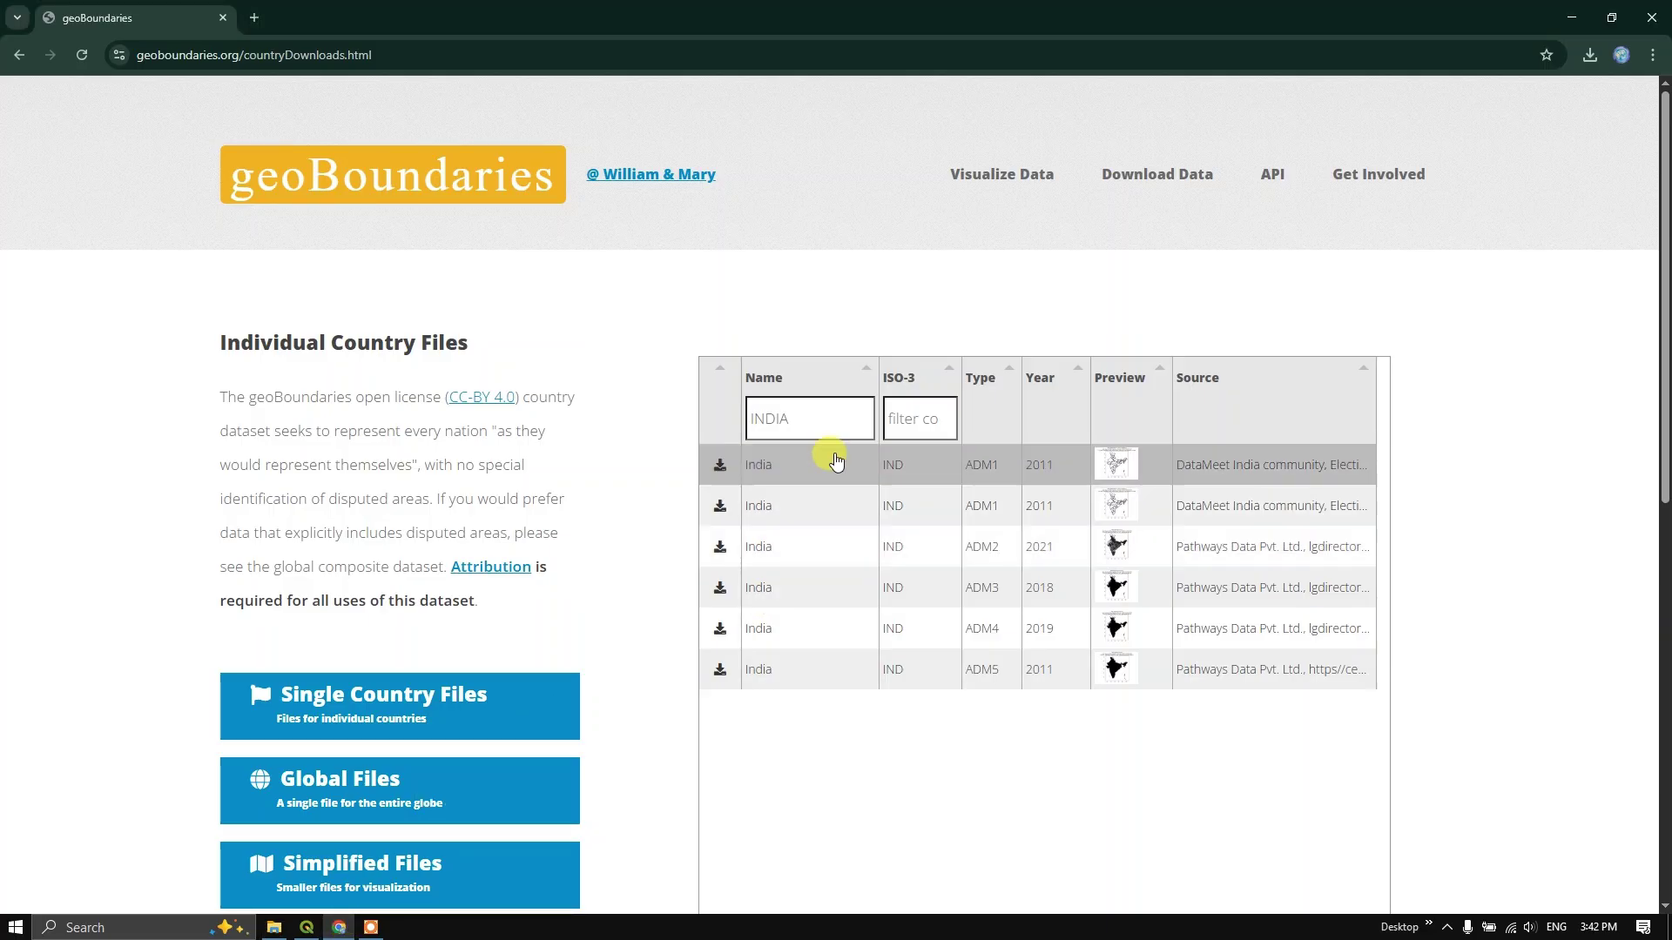
{"action": "left_click_drag", "start_coordinate": [795, 422], "coordinate": [749, 415]}
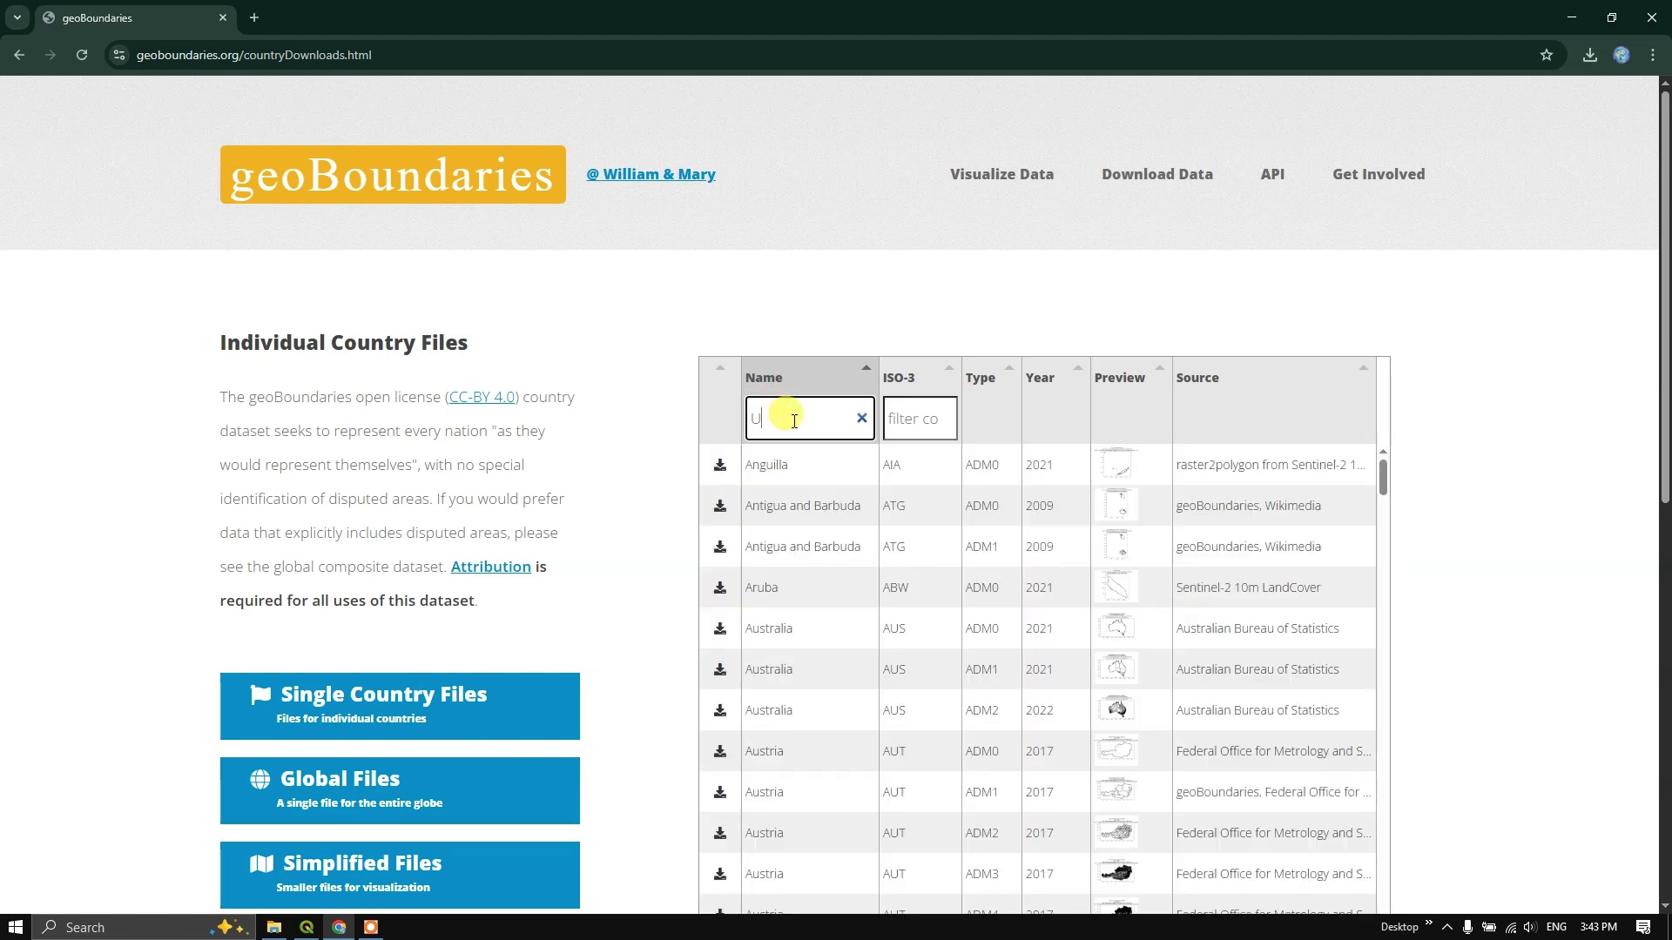
{"action": "type", "text": "nited States"}
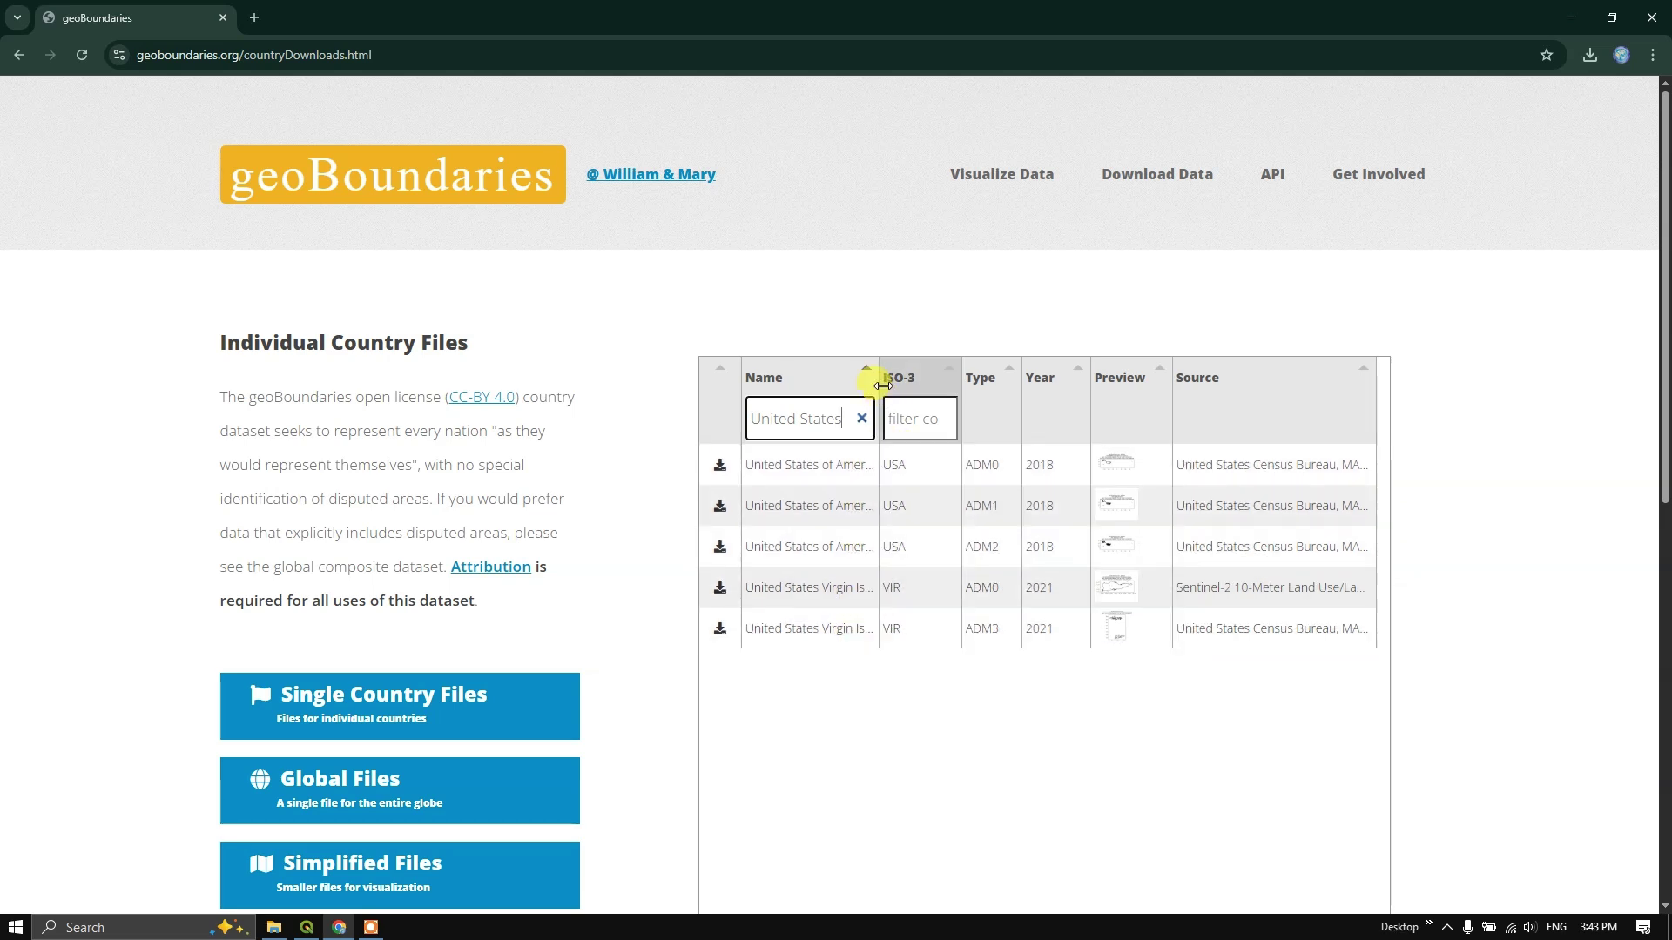
{"action": "left_click_drag", "start_coordinate": [877, 377], "coordinate": [937, 378]}
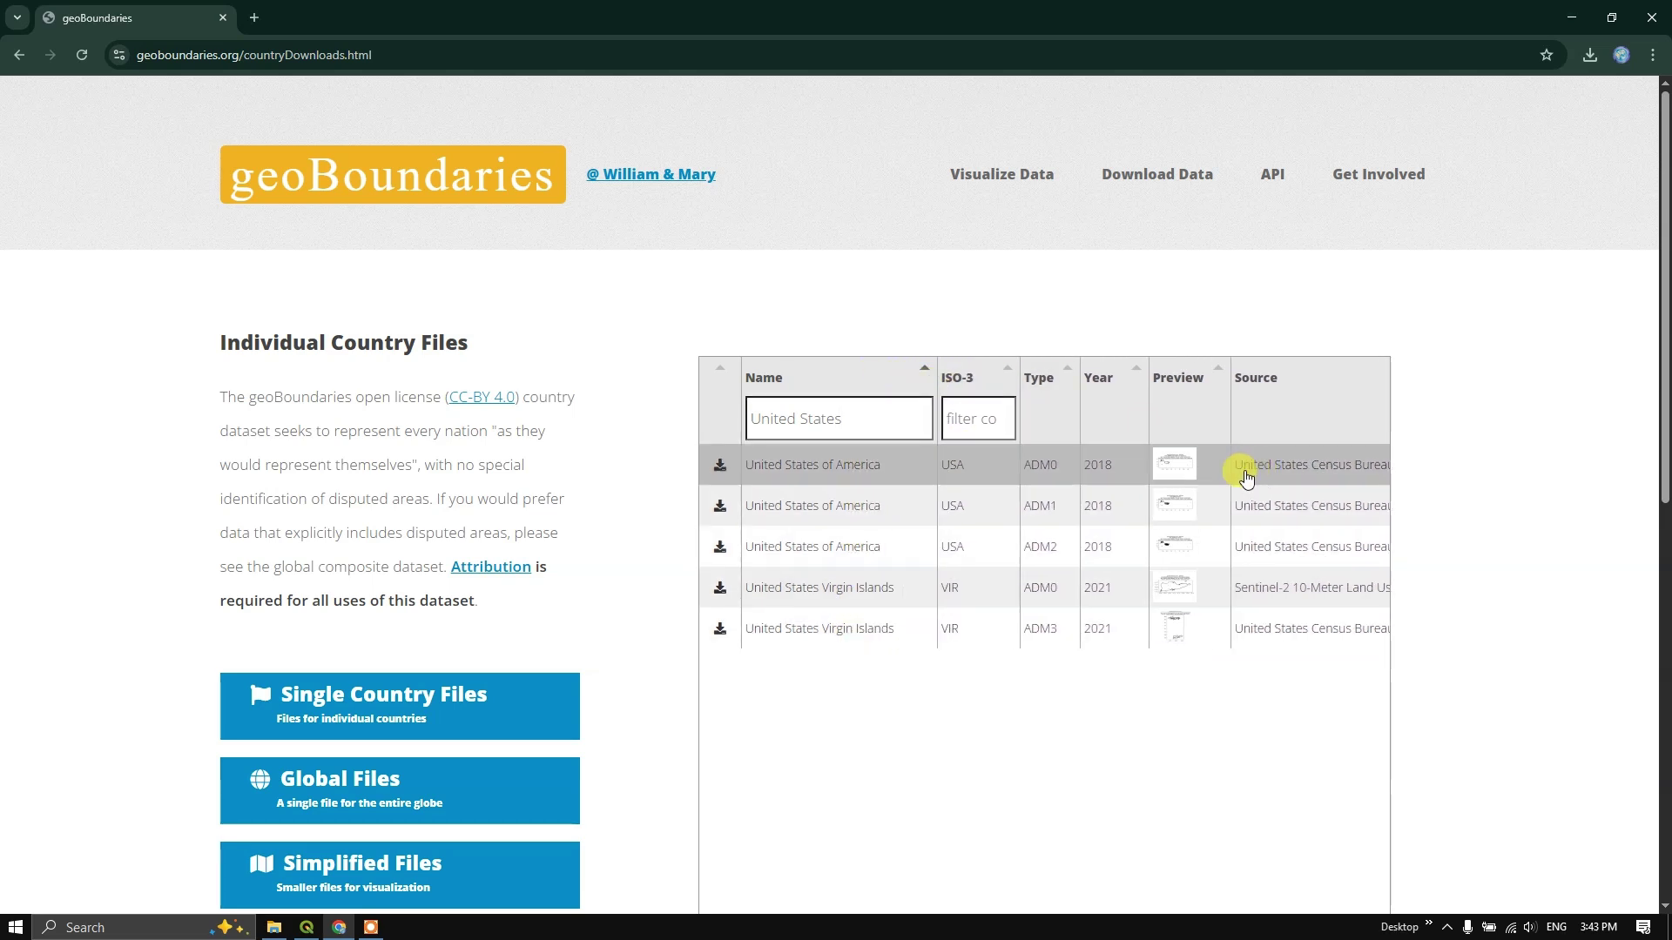
Step: View the preview maps of the United States of America ADM0 and ADM1 entries and download the ADM1 files
{"action": "left_click", "coordinate": [1189, 474]}
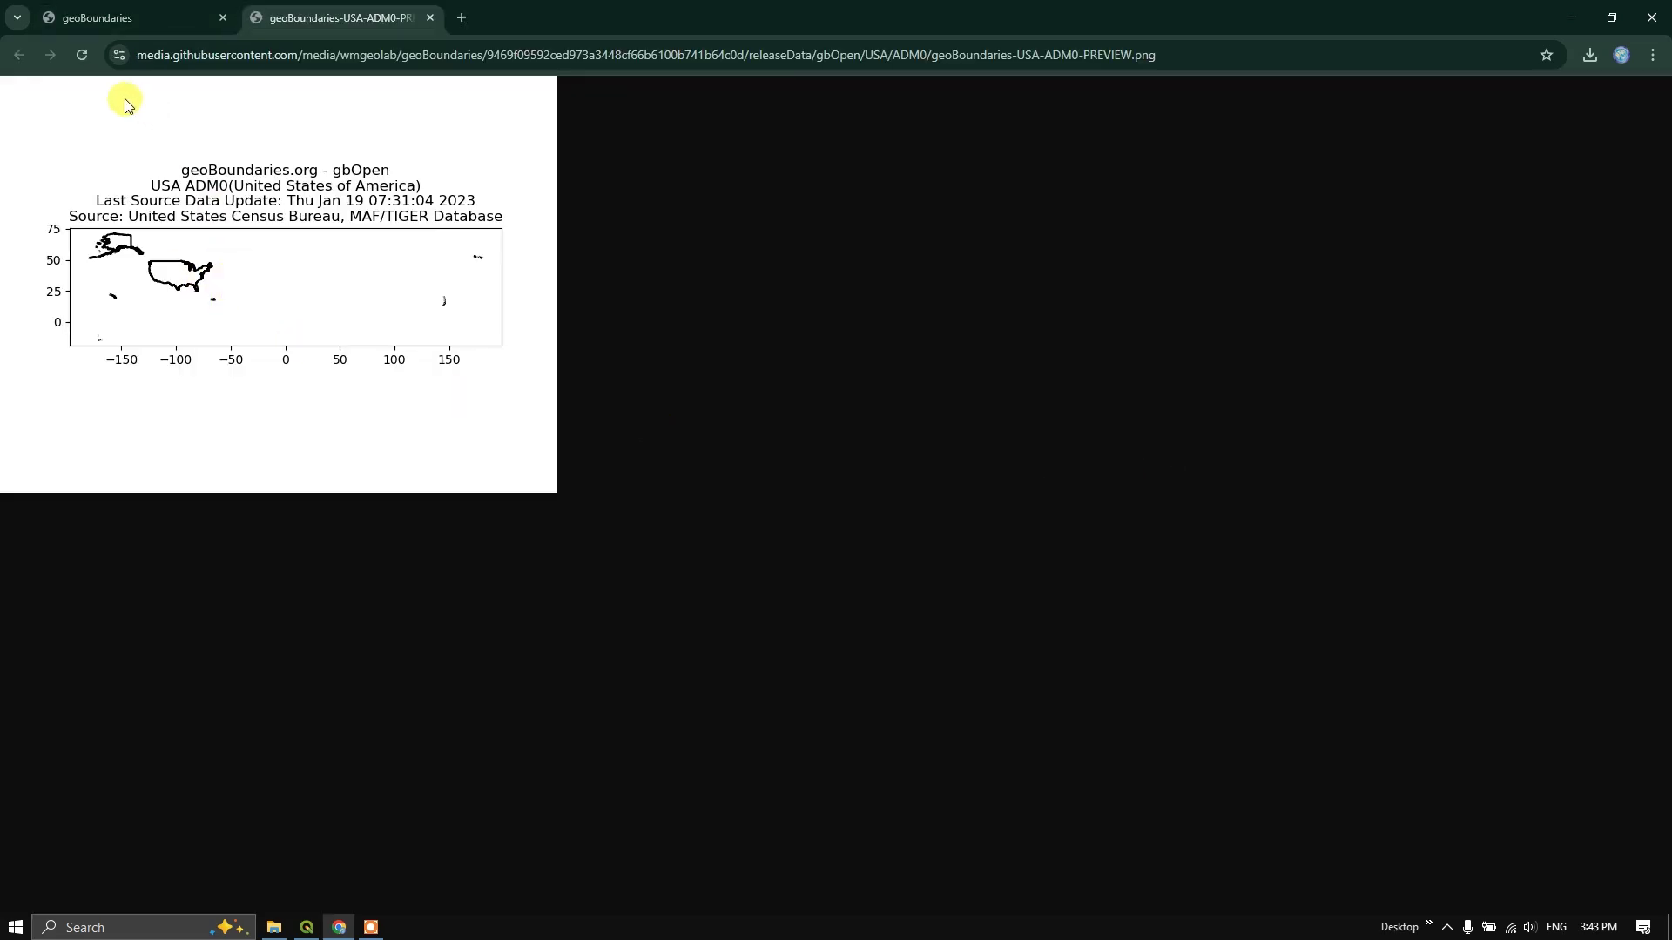
{"action": "left_click", "coordinate": [113, 19]}
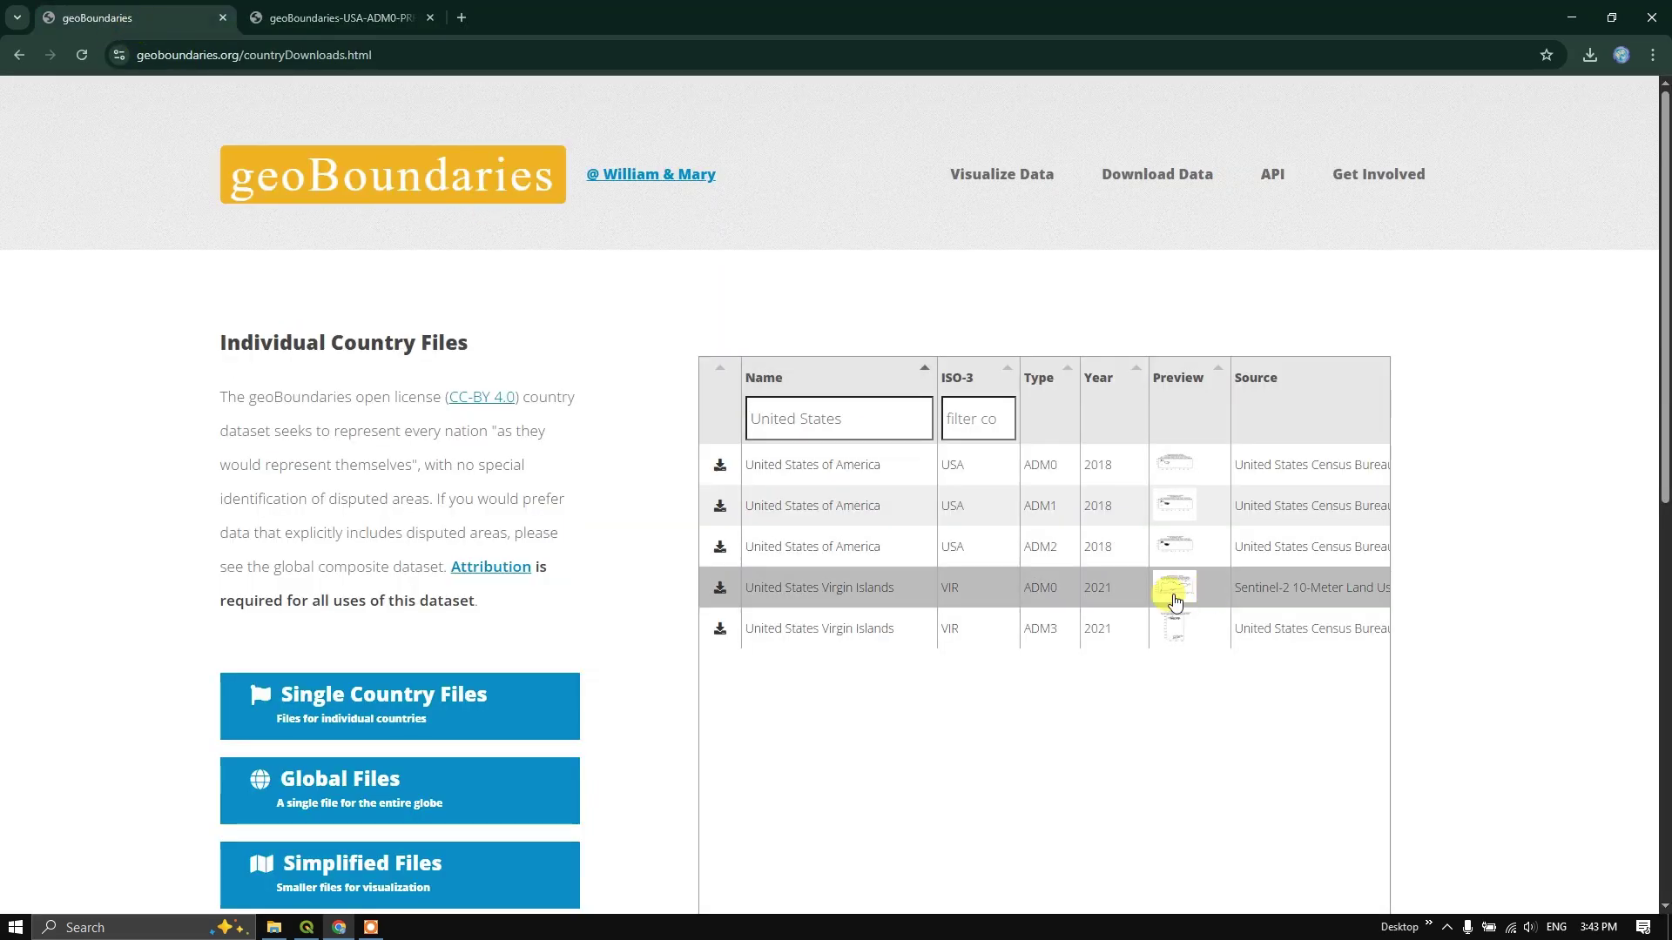
{"action": "left_click", "coordinate": [1177, 514]}
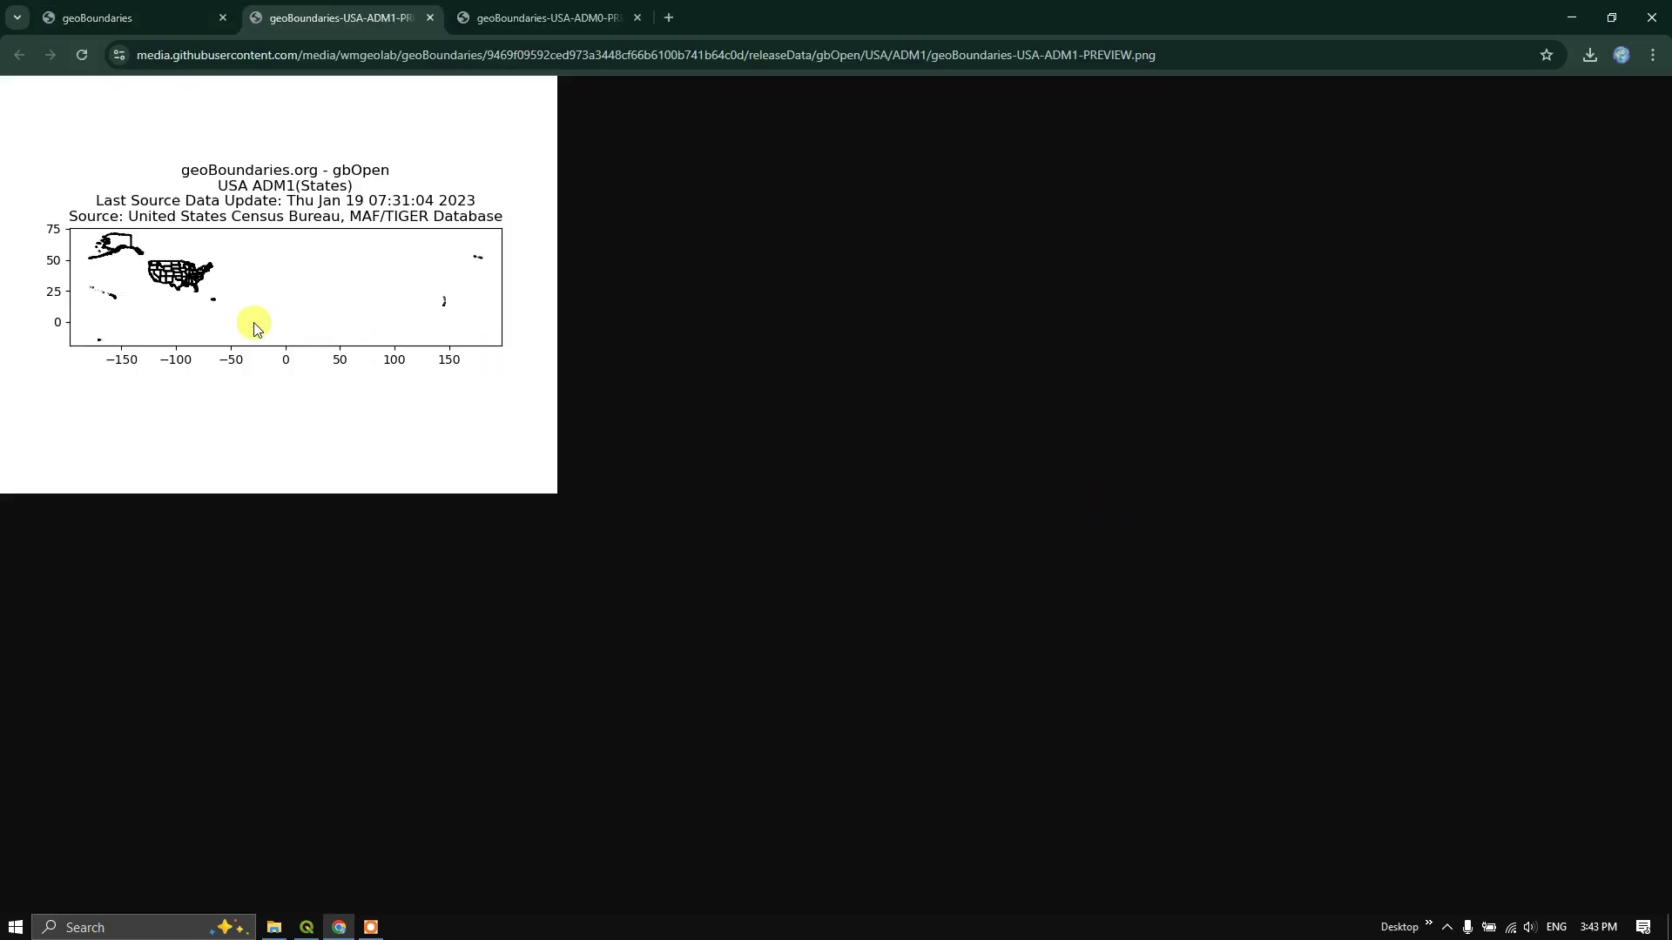
{"action": "left_click", "coordinate": [157, 18]}
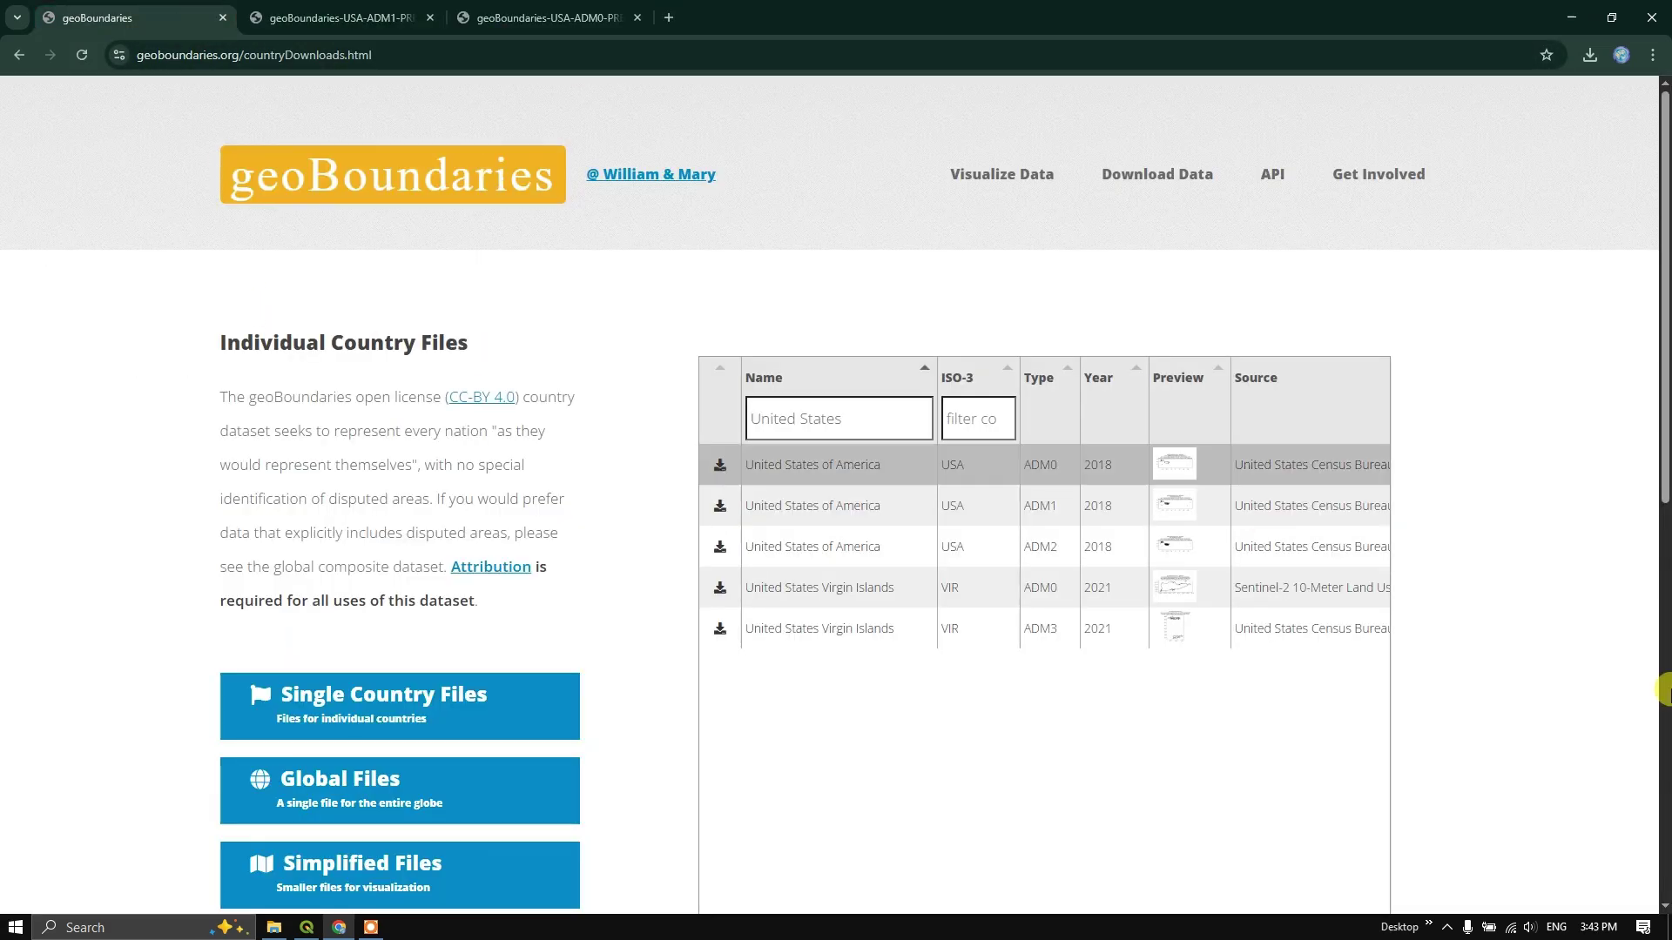
{"action": "left_click", "coordinate": [719, 509]}
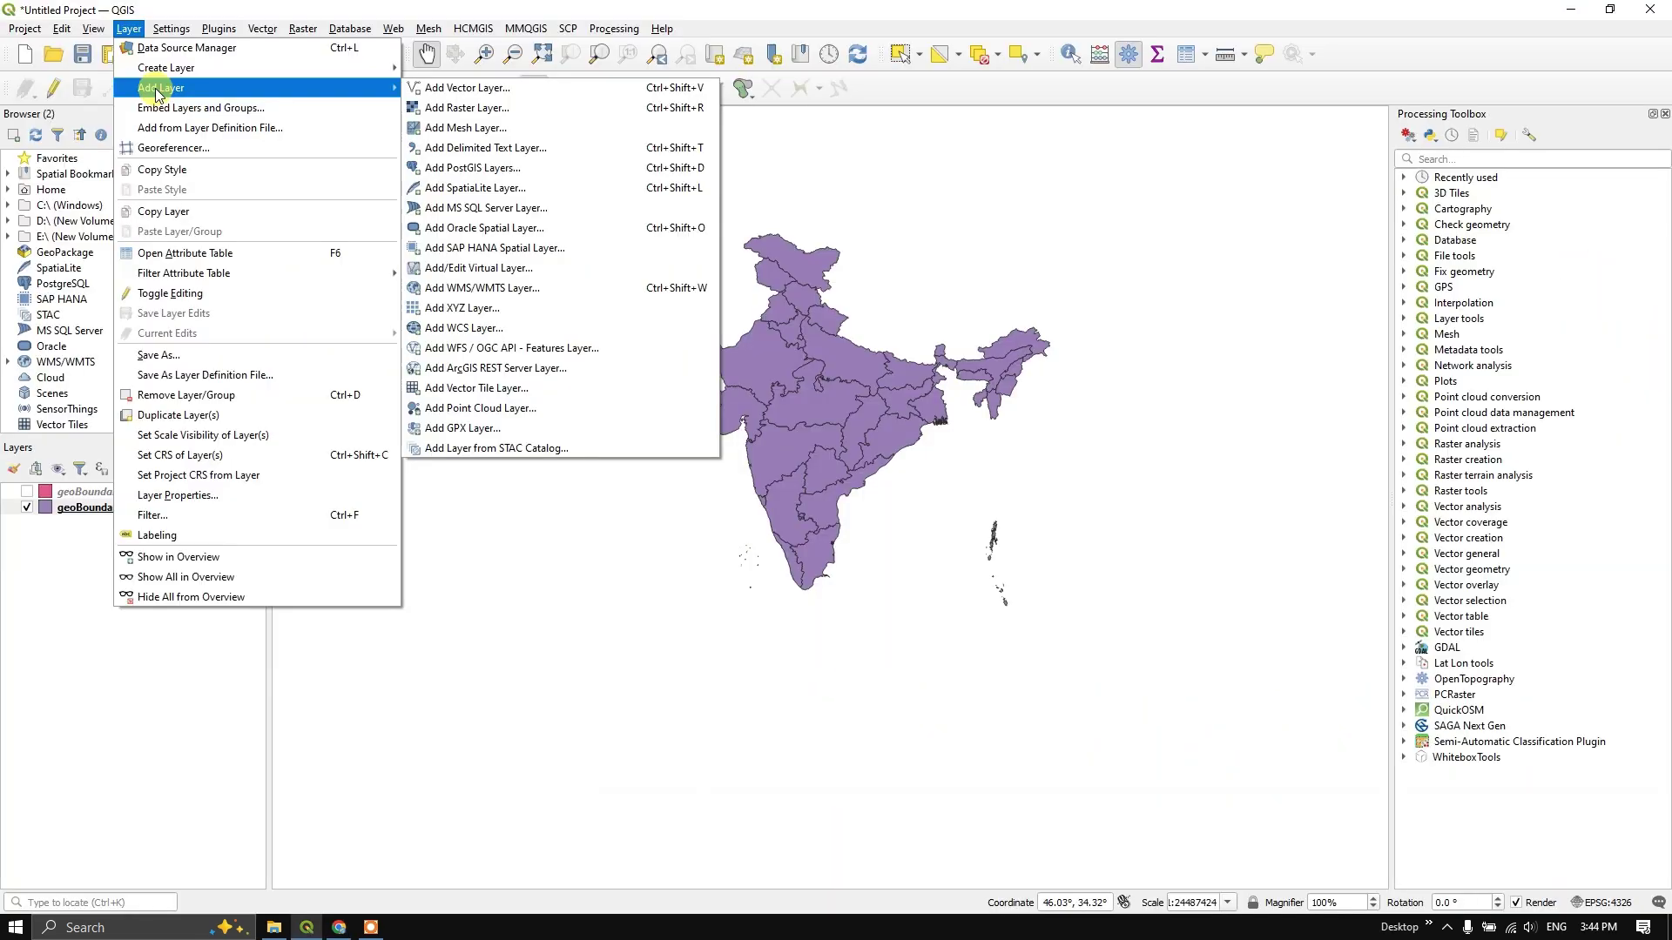
Step: Switch to QGIS and add the shapefile geoBoundaries-USA-ADM1 from D:\GS to the project as a vector layer
{"action": "left_click", "coordinate": [470, 88]}
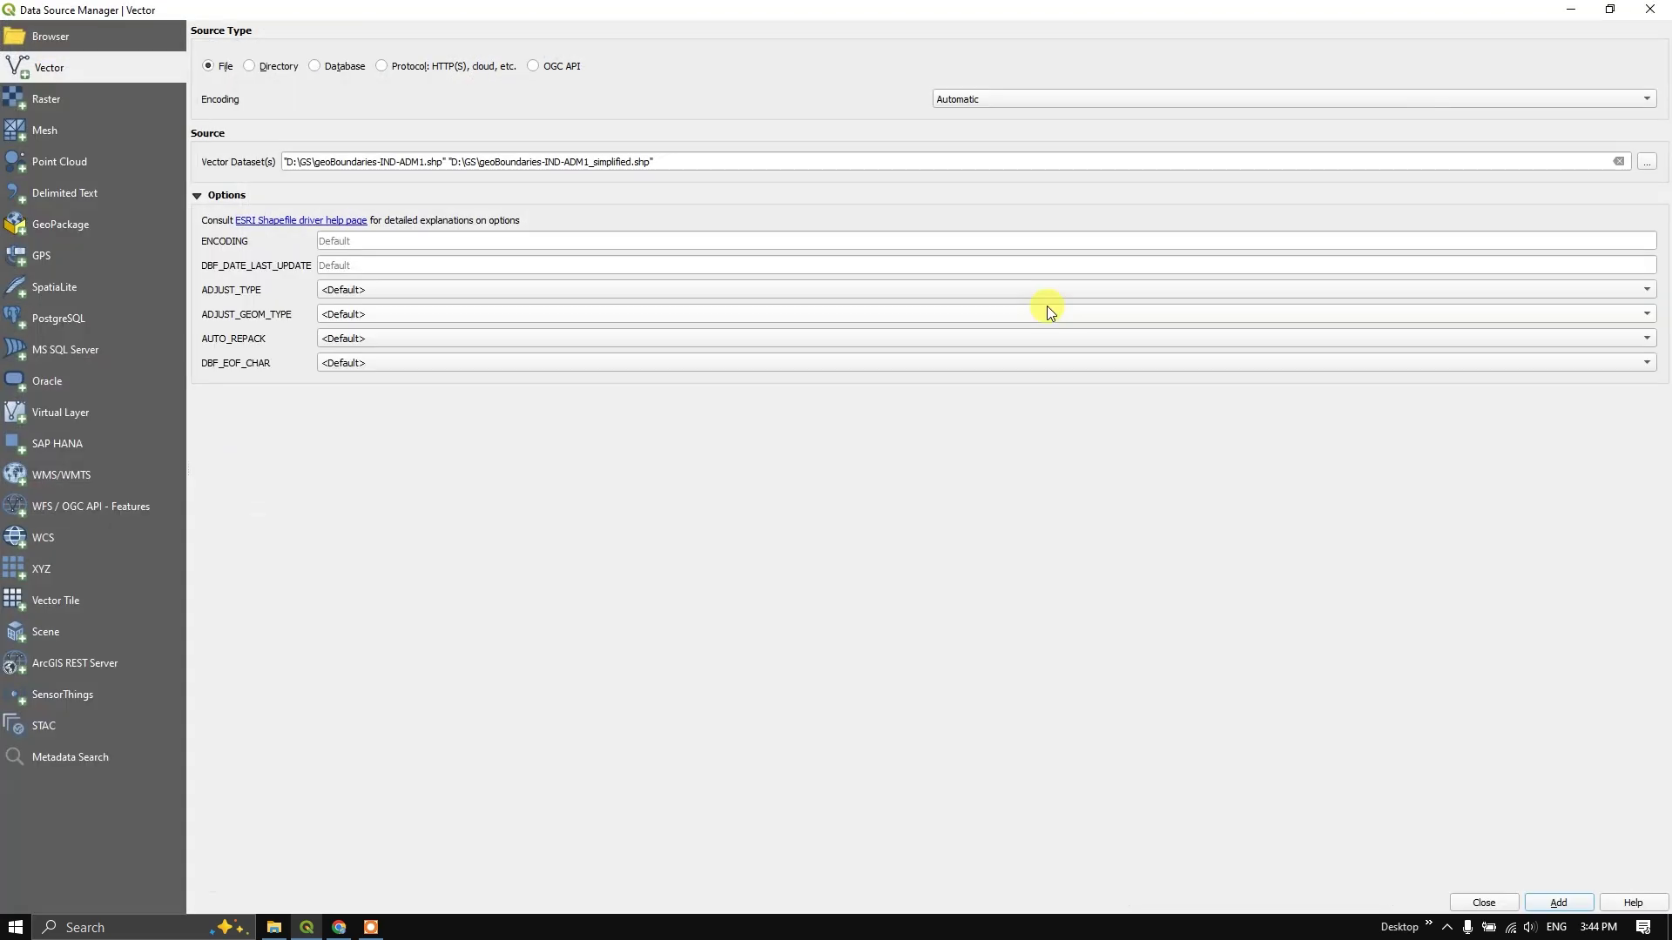
{"action": "left_click", "coordinate": [1647, 161]}
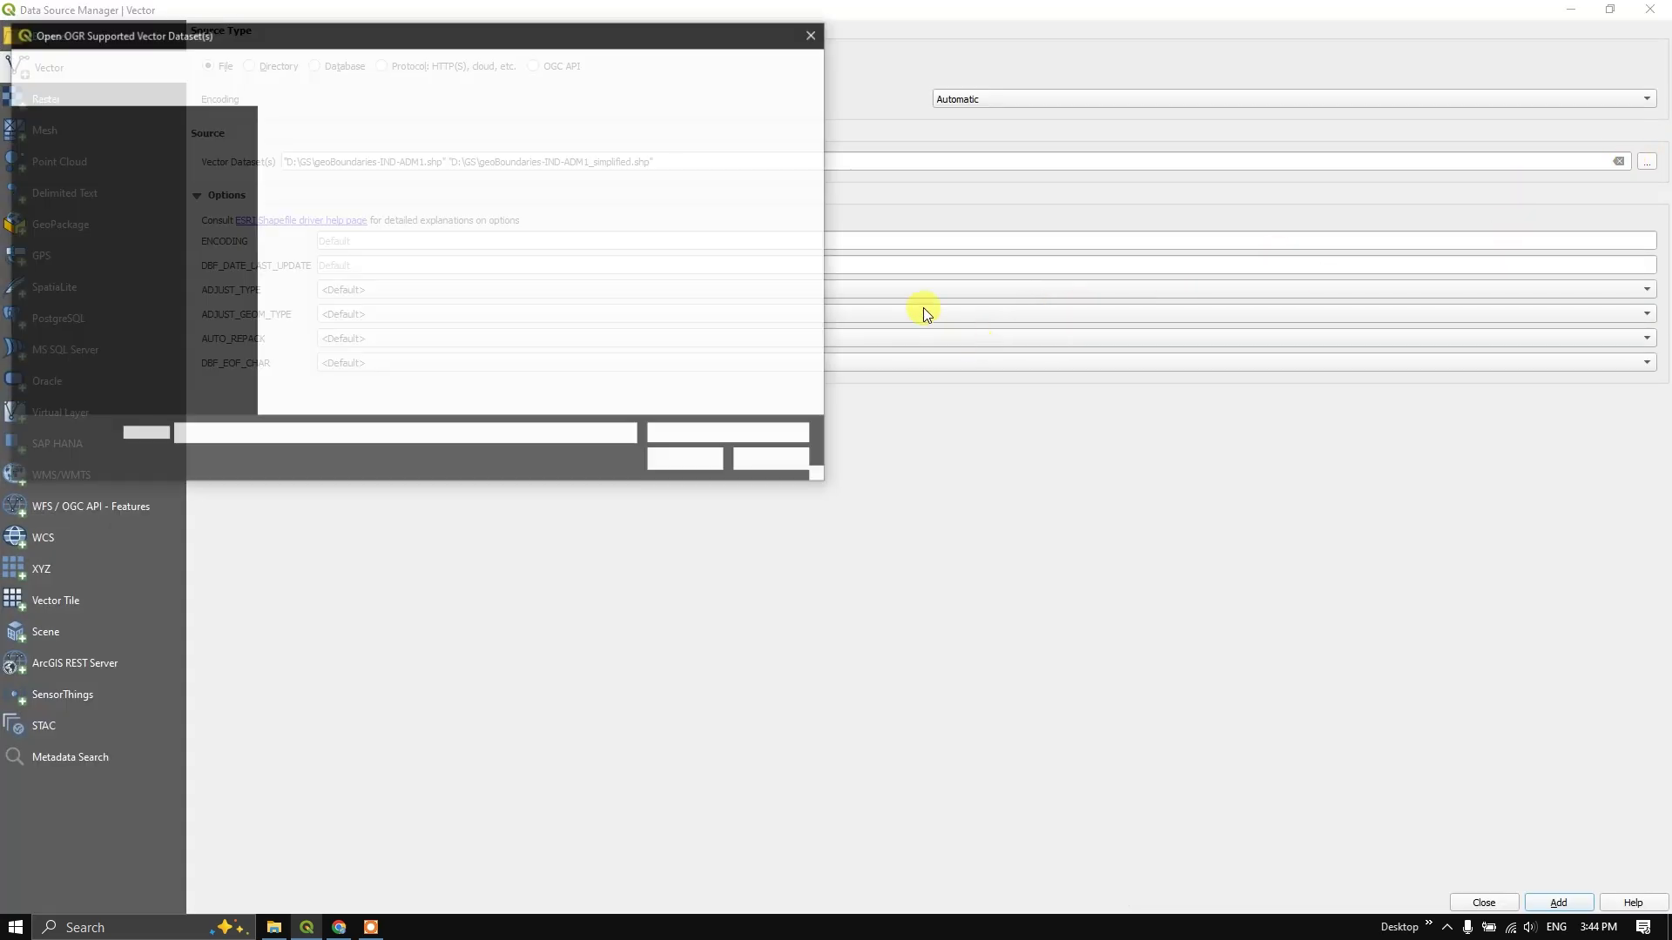
{"action": "left_click", "coordinate": [599, 205]}
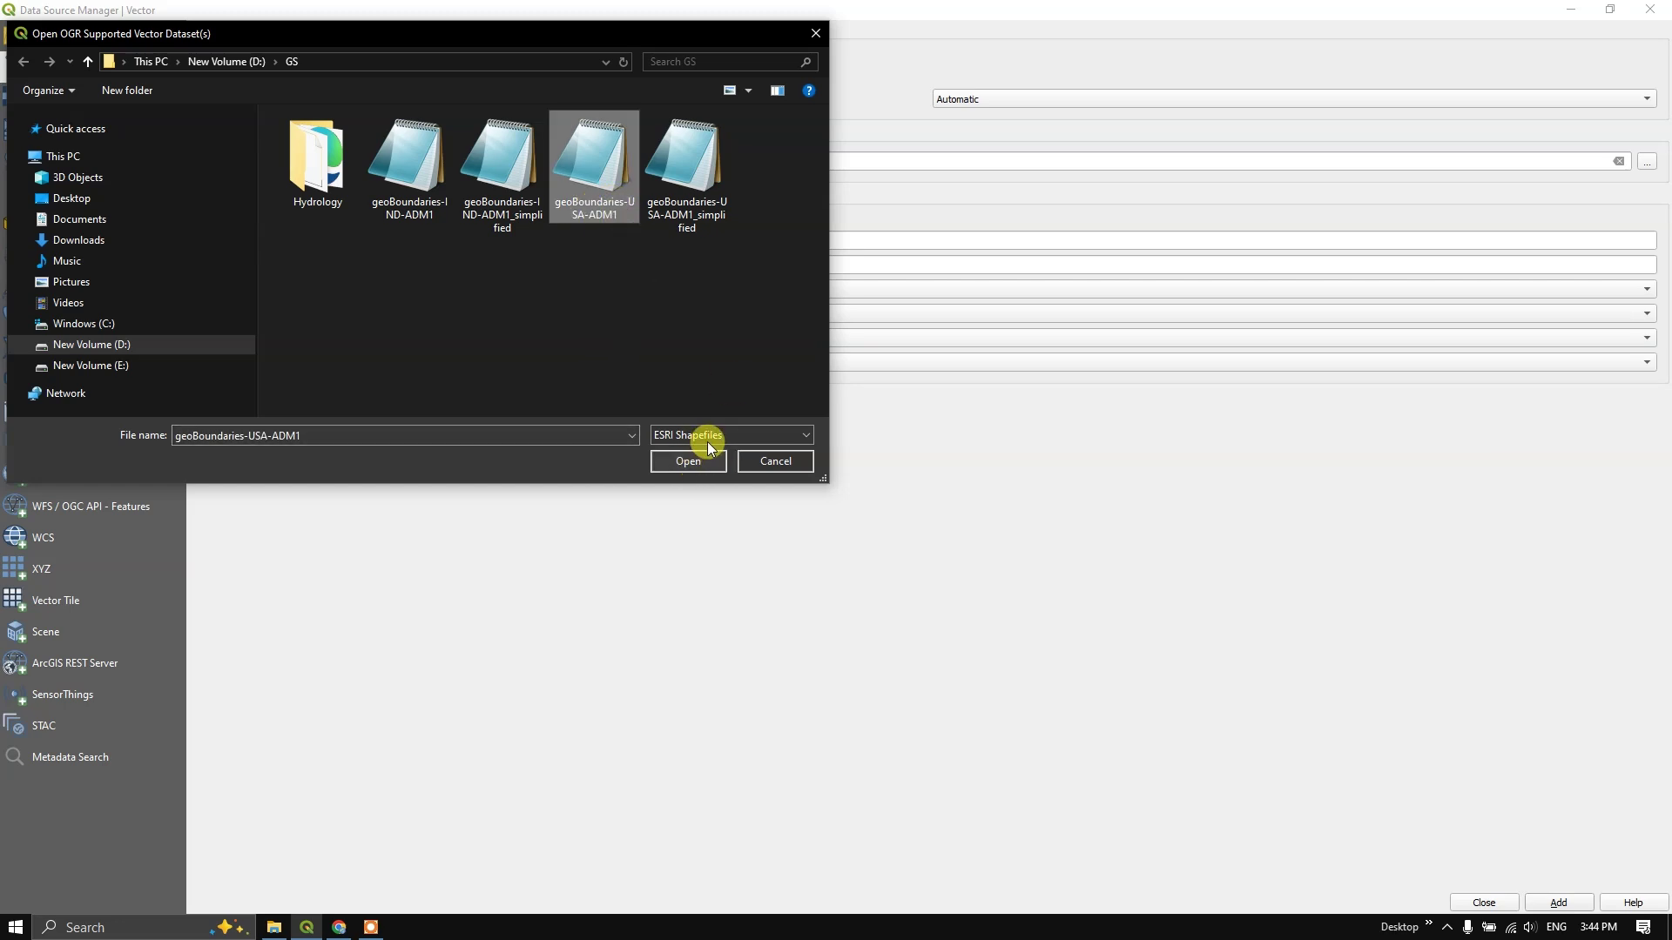
{"action": "left_click", "coordinate": [684, 462]}
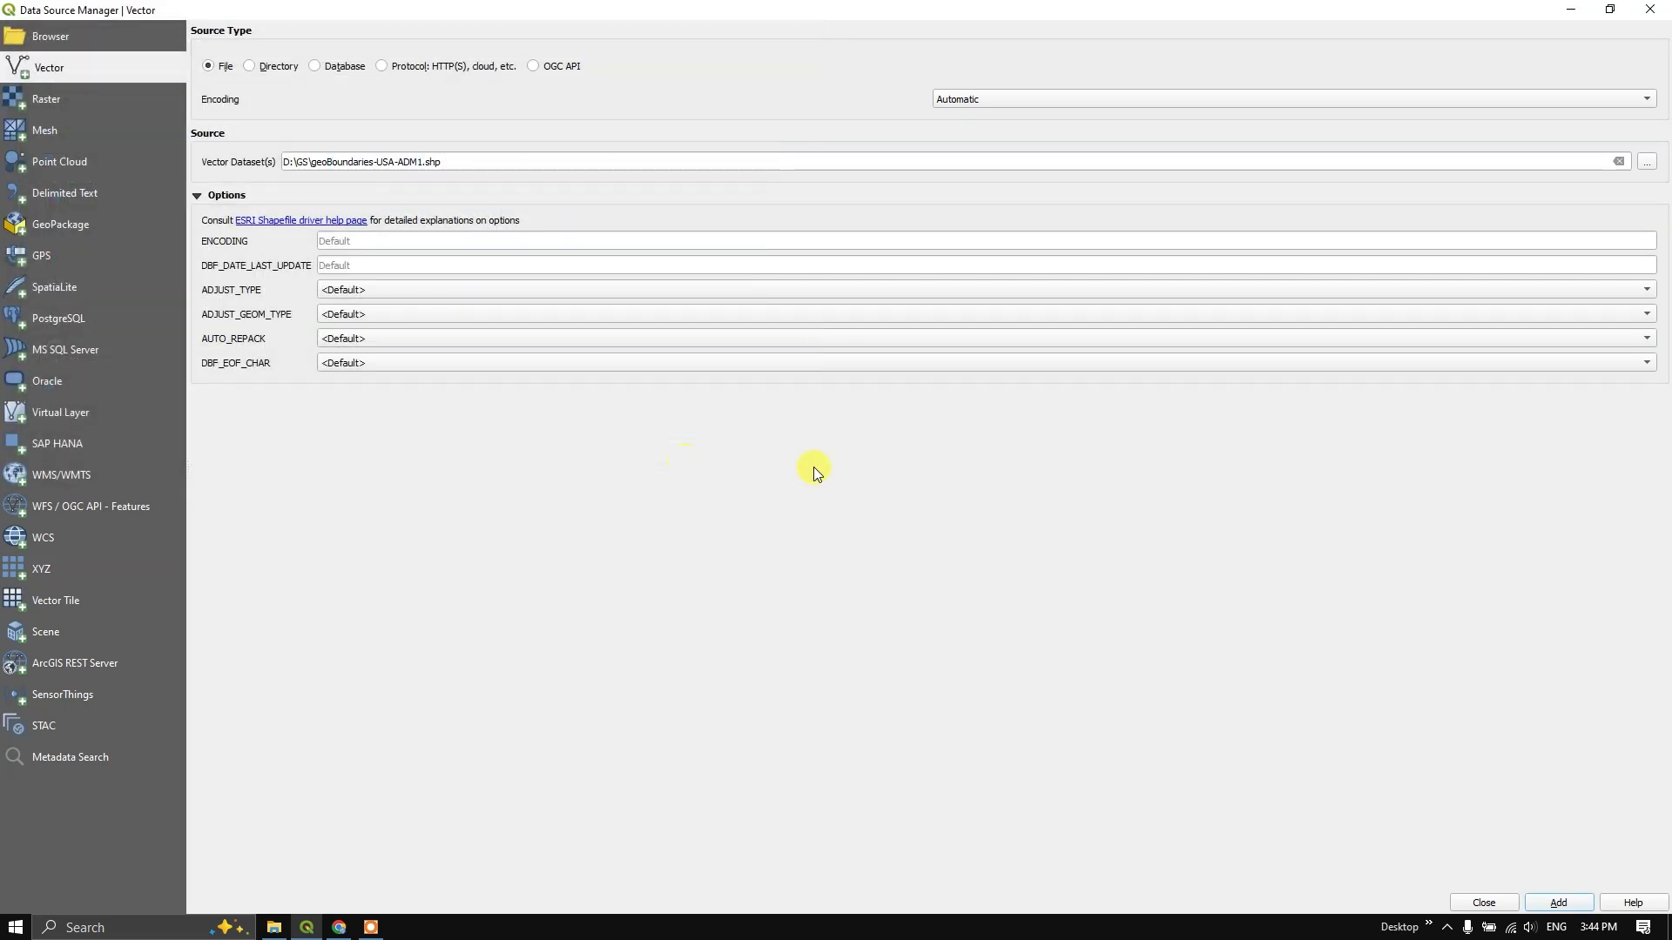
{"action": "left_click", "coordinate": [1659, 8]}
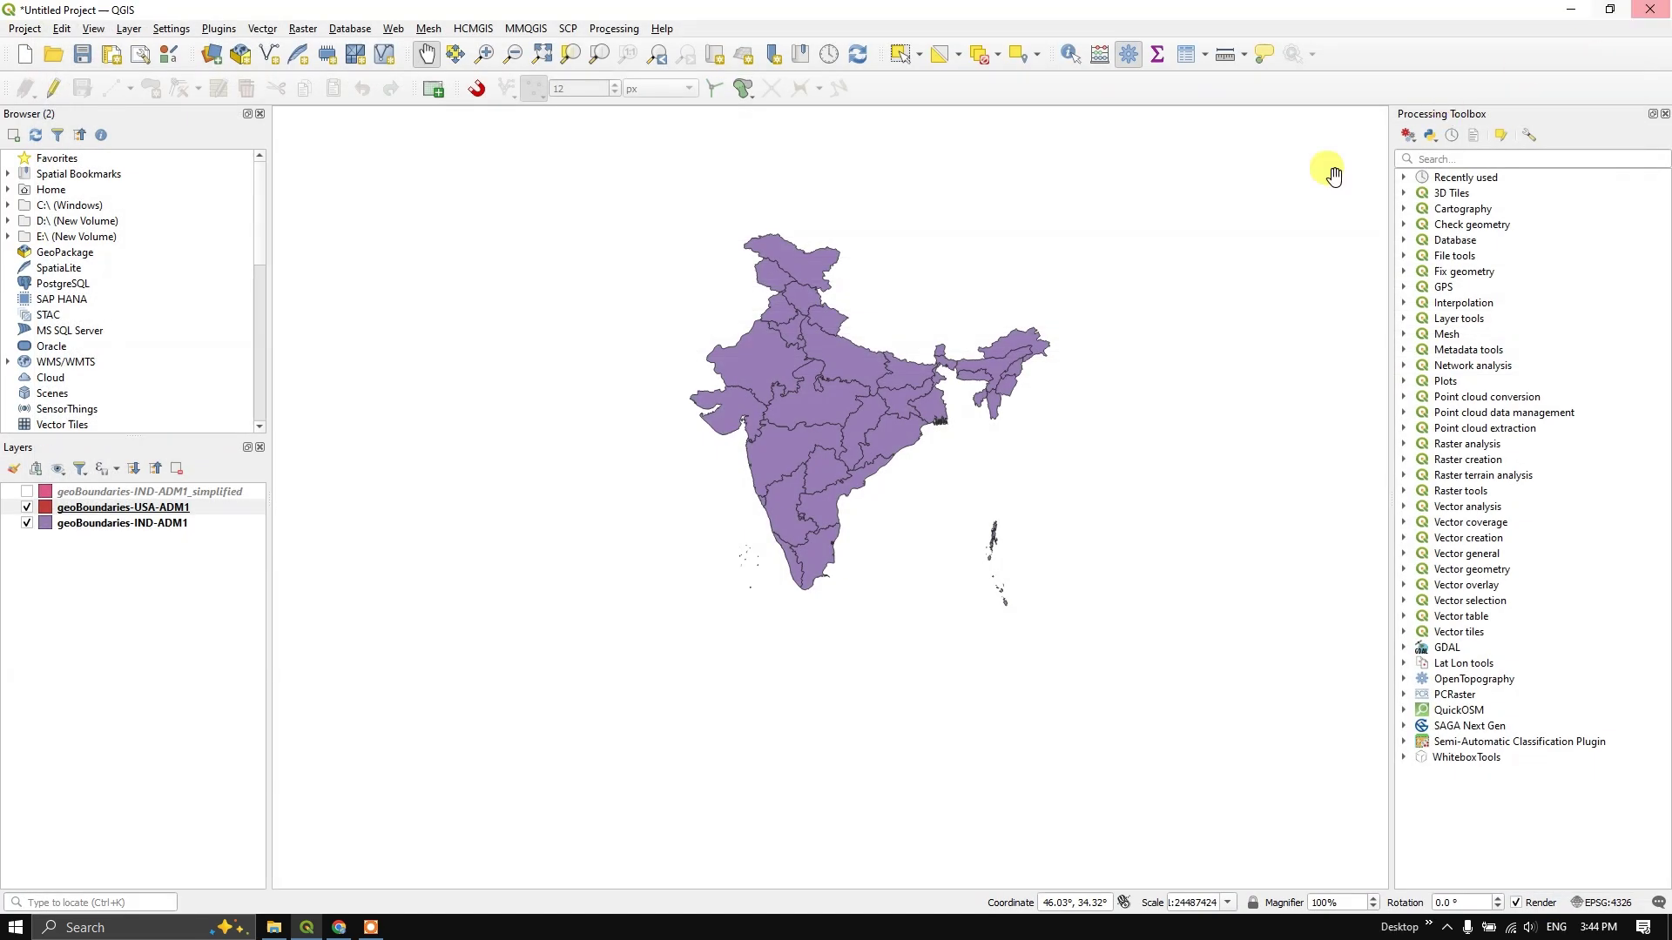
Step: Zoom to the extent of the geoBoundaries-USA-ADM1 layer and examine the state boundaries, including Alaska and Hawaii
{"action": "left_click", "coordinate": [161, 516]}
{"action": "right_click", "coordinate": [162, 514]}
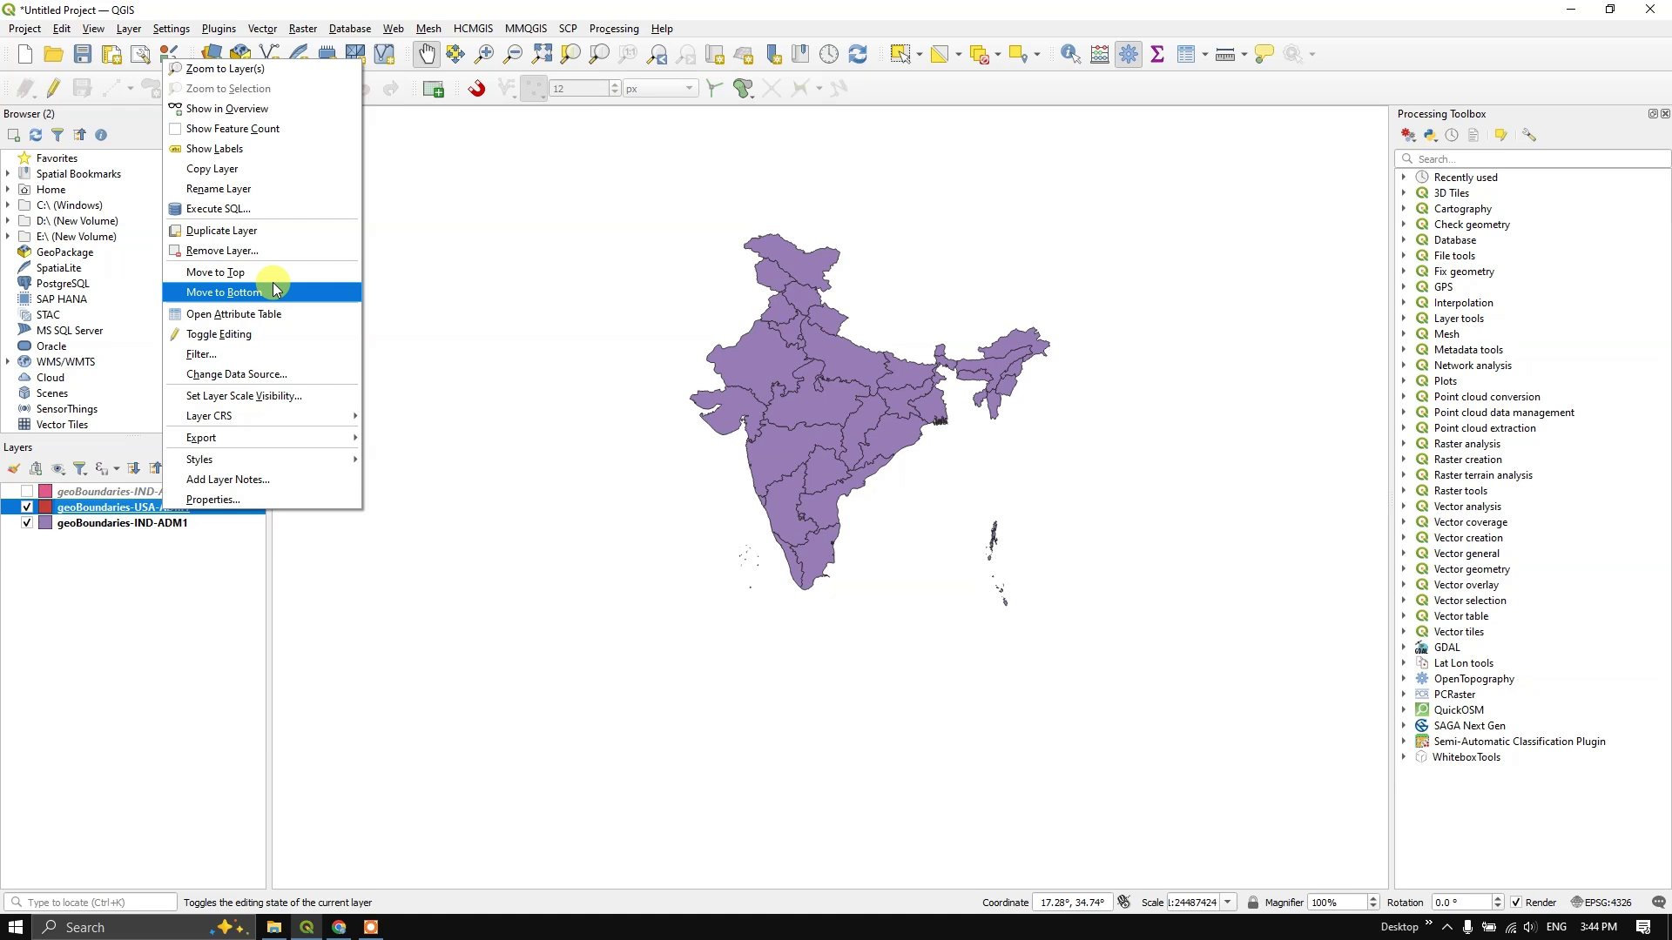
{"action": "left_click", "coordinate": [262, 68]}
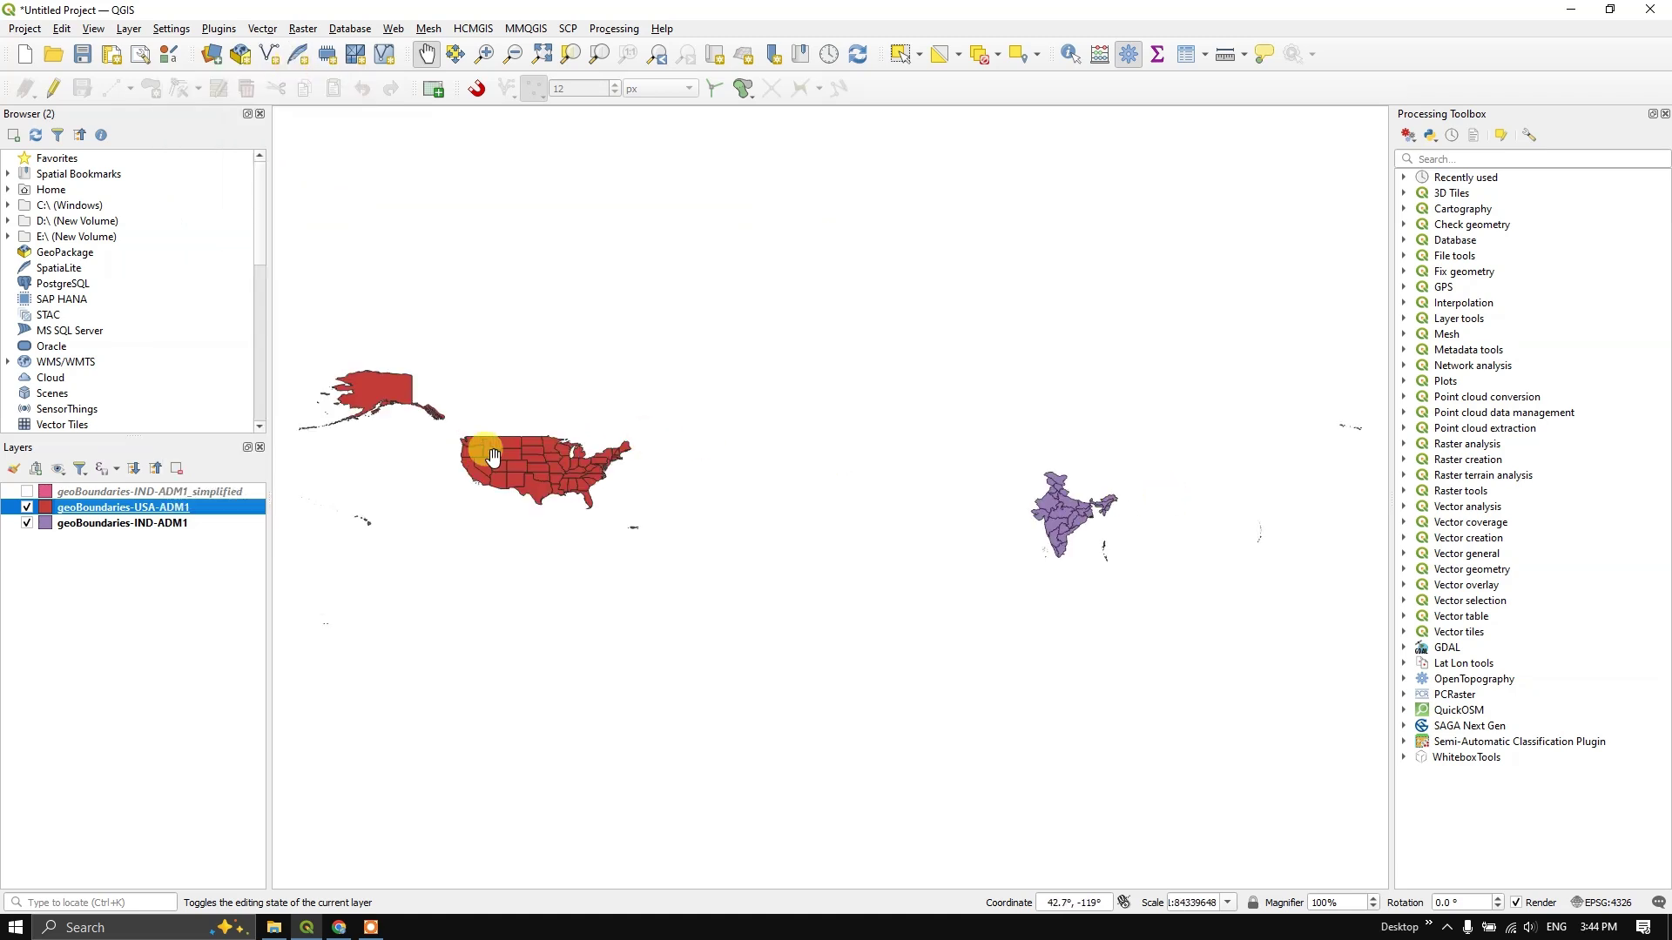
{"action": "scroll", "coordinate": [717, 511], "scroll_direction": "down", "scroll_amount": 1}
{"action": "scroll", "coordinate": [593, 480], "scroll_direction": "up", "scroll_amount": 2}
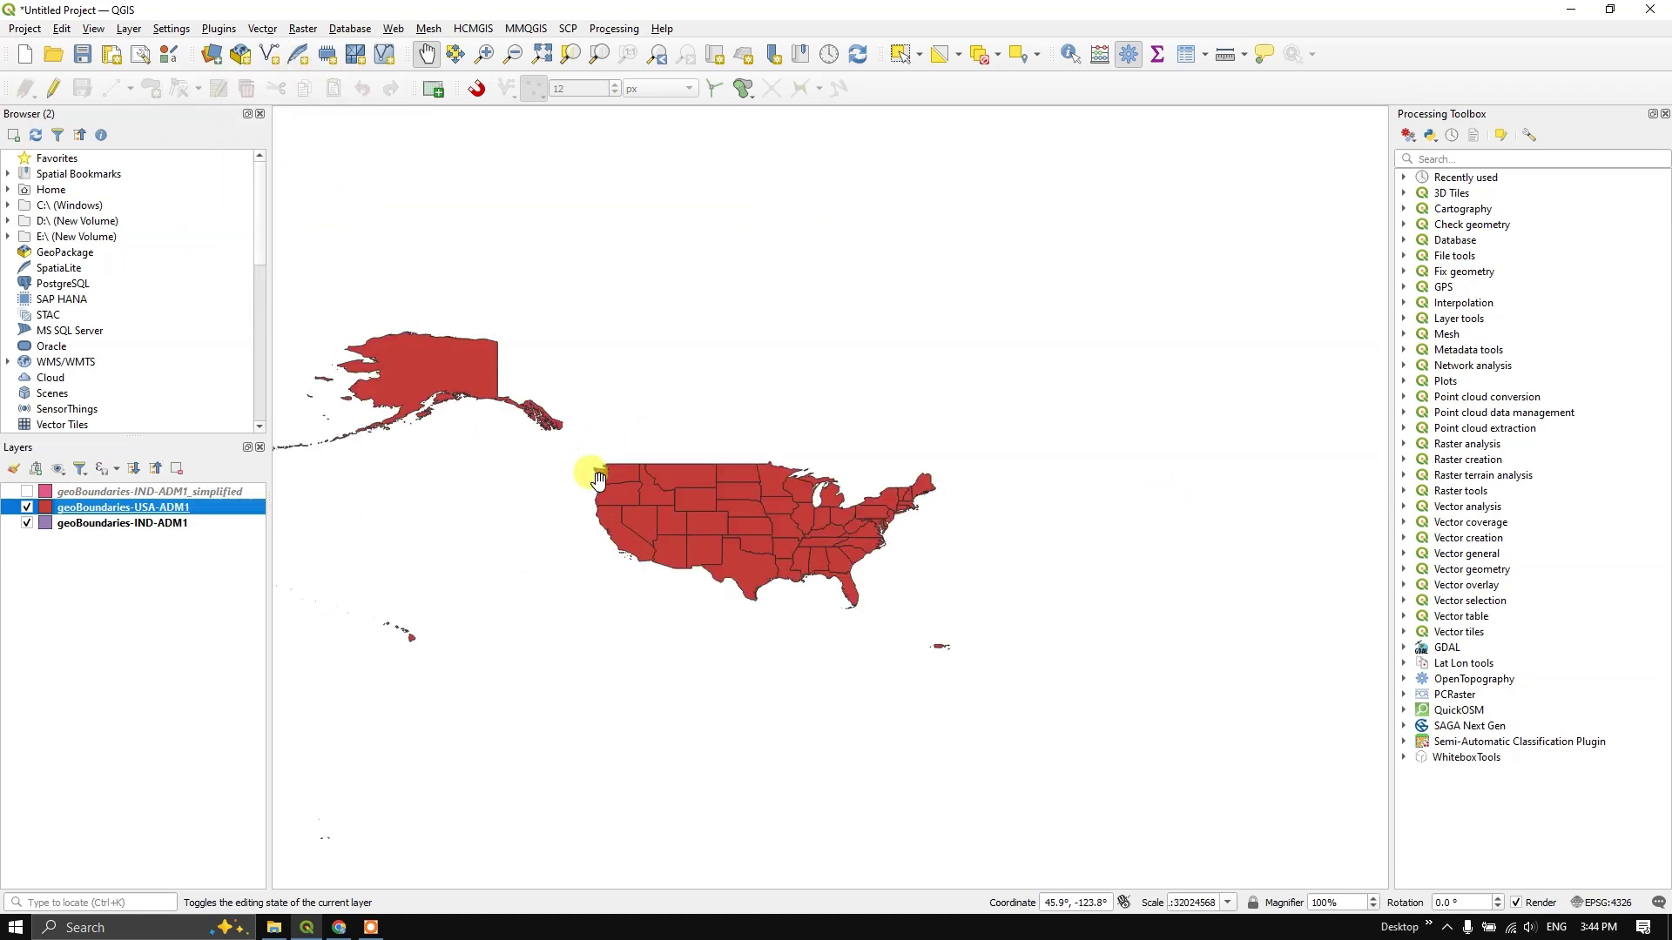
{"action": "scroll", "coordinate": [586, 522], "scroll_direction": "down", "scroll_amount": 1}
{"action": "left_click_drag", "start_coordinate": [528, 489], "coordinate": [699, 514]}
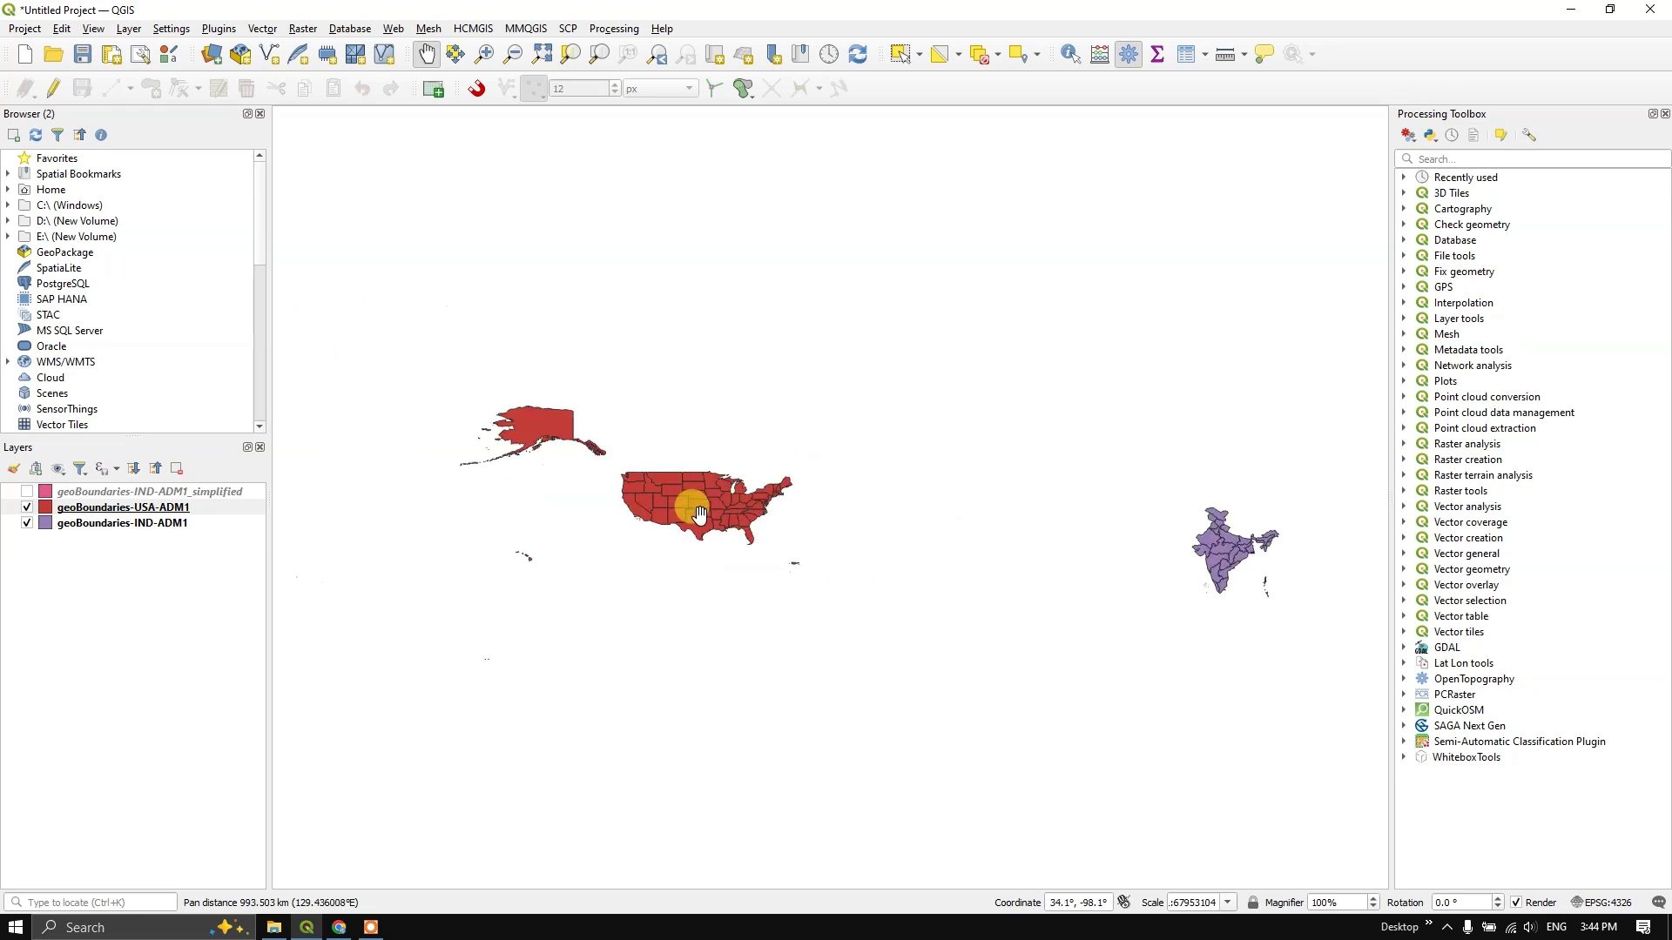
{"action": "scroll", "coordinate": [627, 485], "scroll_direction": "up", "scroll_amount": 1}
{"action": "left_click_drag", "start_coordinate": [625, 459], "coordinate": [694, 459]}
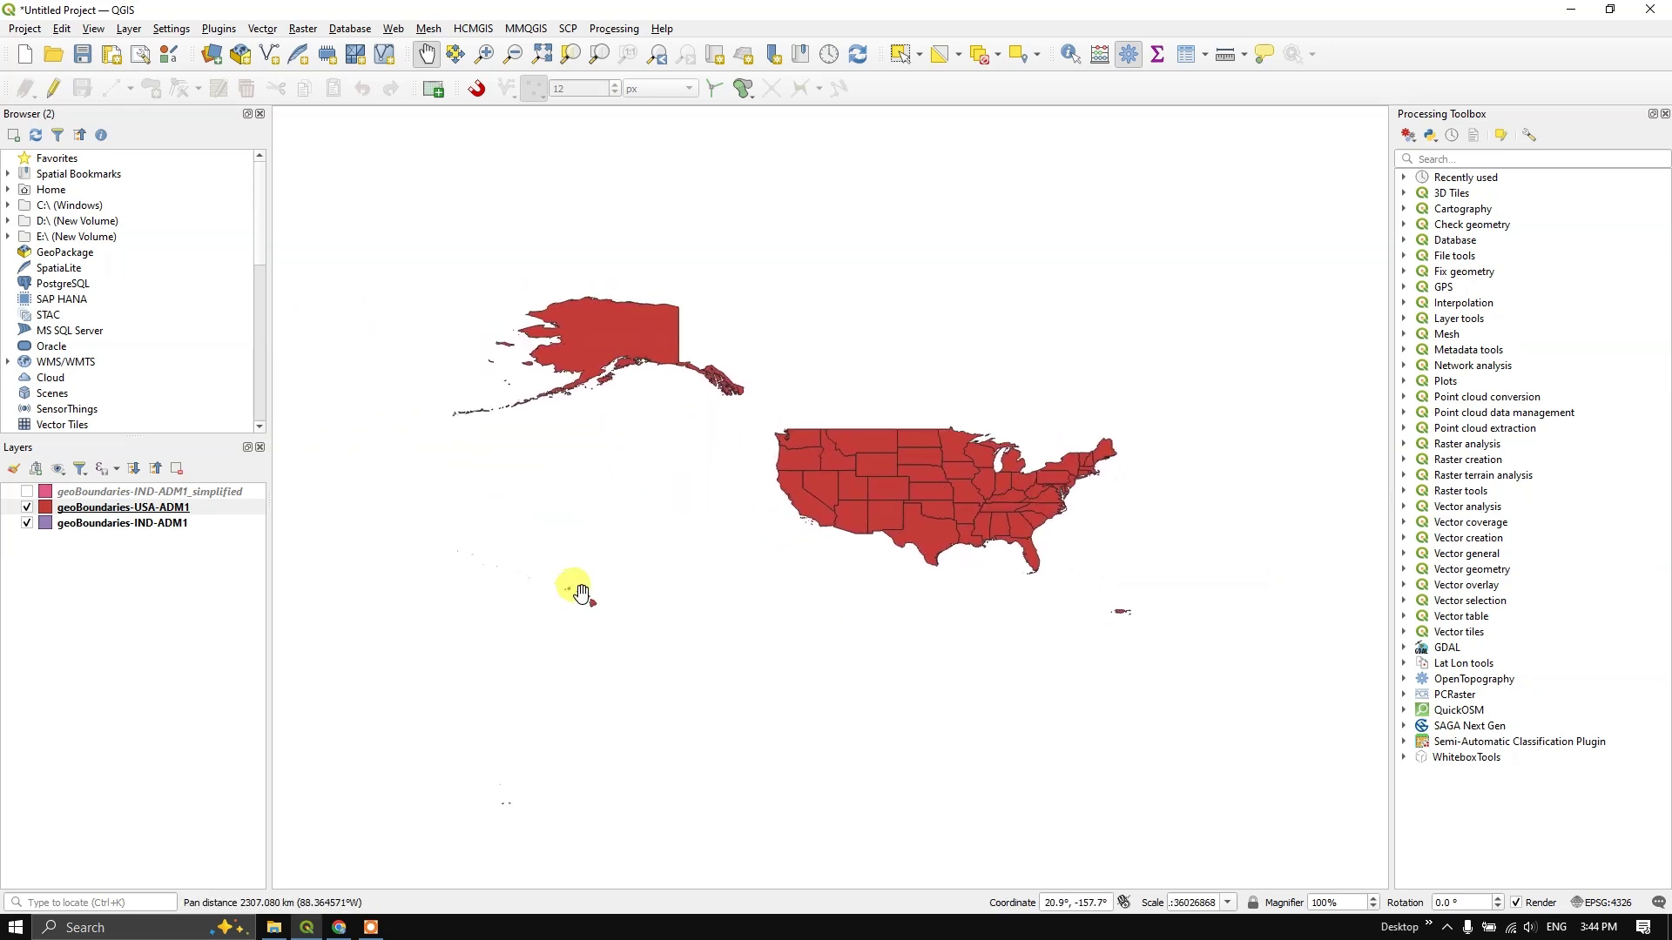
Step: Switch to the geoBoundaries page in Chrome, view the United States of America ADM0 and ADM2 preview maps, and download the ADM2 files
{"action": "left_click", "coordinate": [339, 929]}
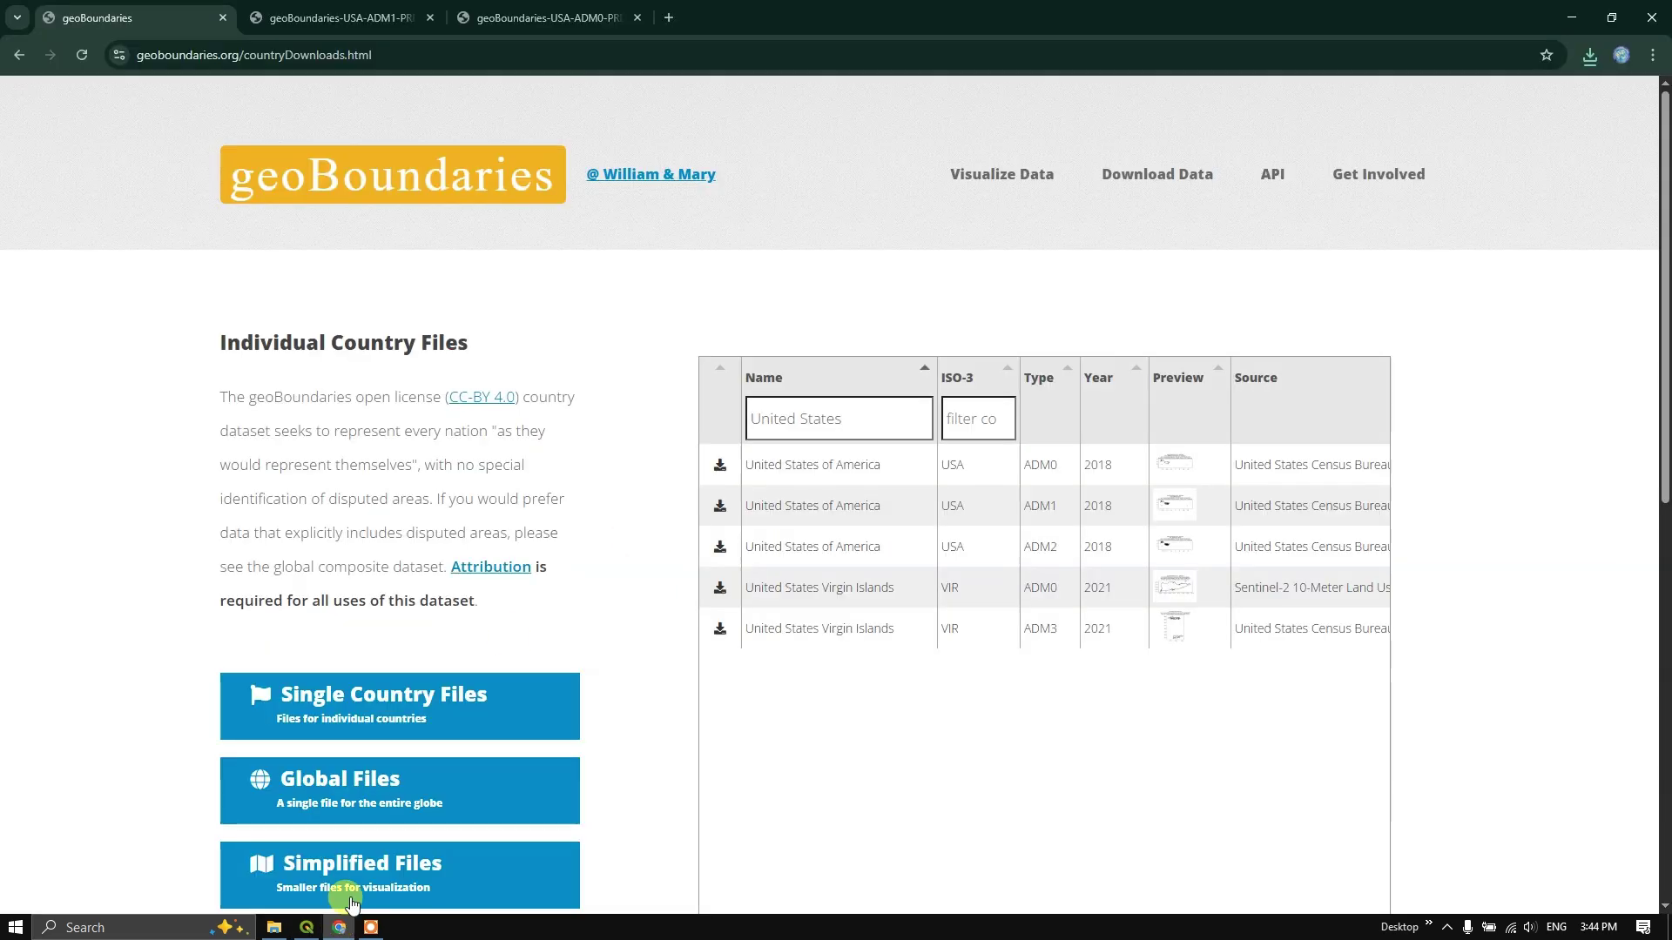
{"action": "left_click", "coordinate": [1164, 474]}
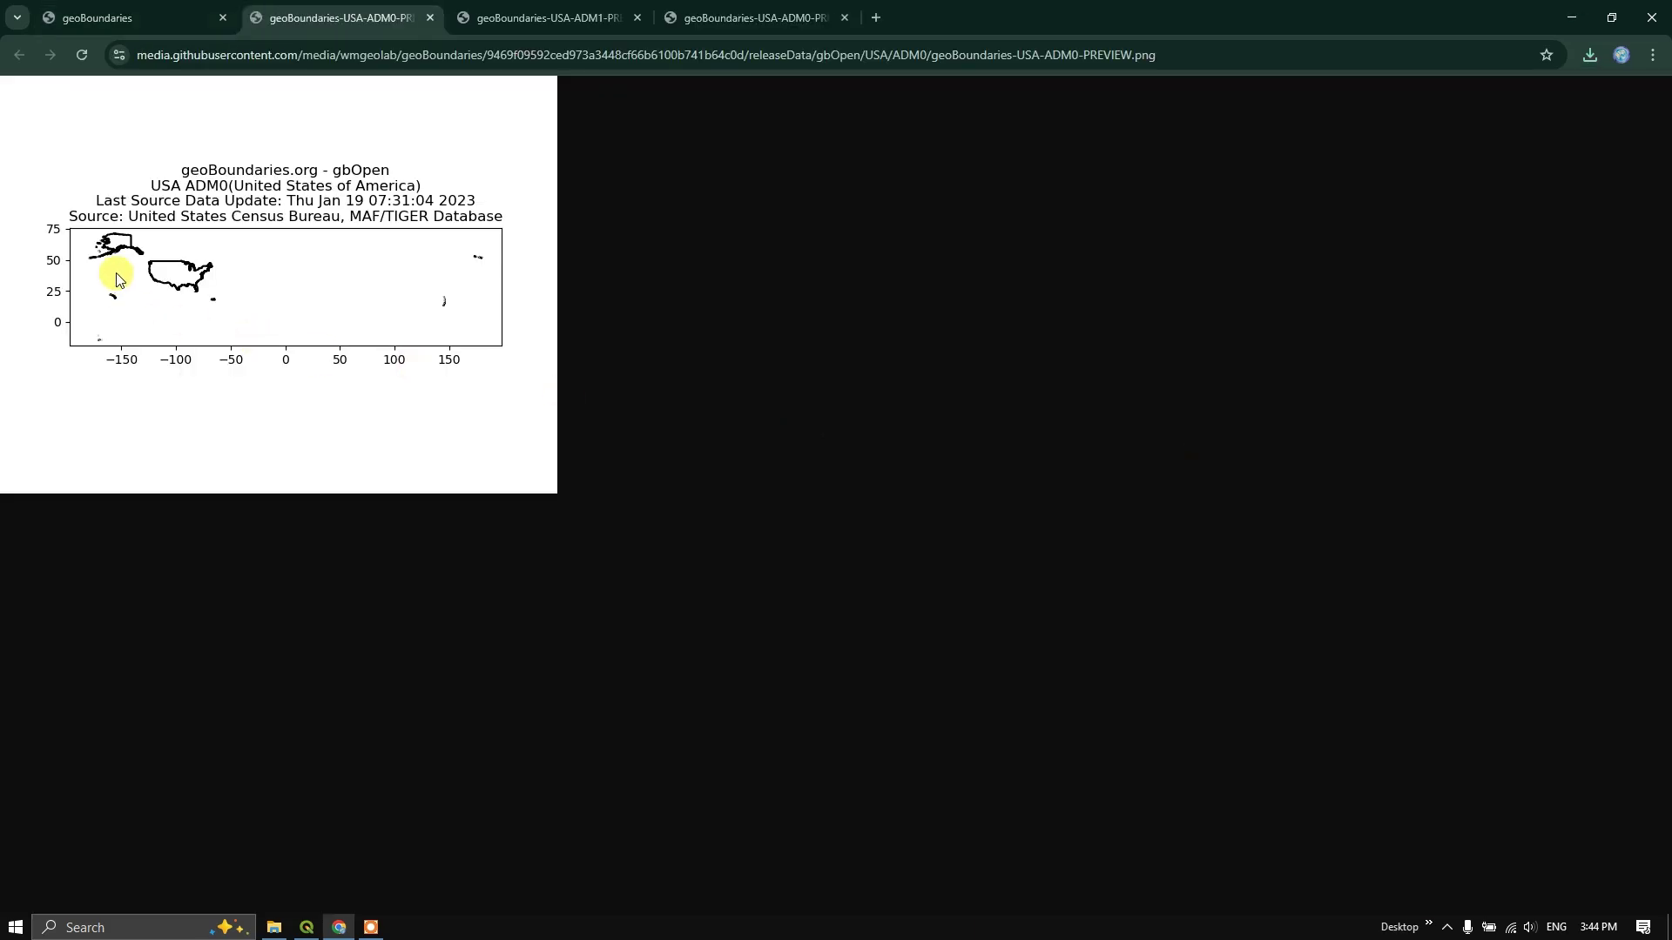
{"action": "left_click", "coordinate": [146, 32]}
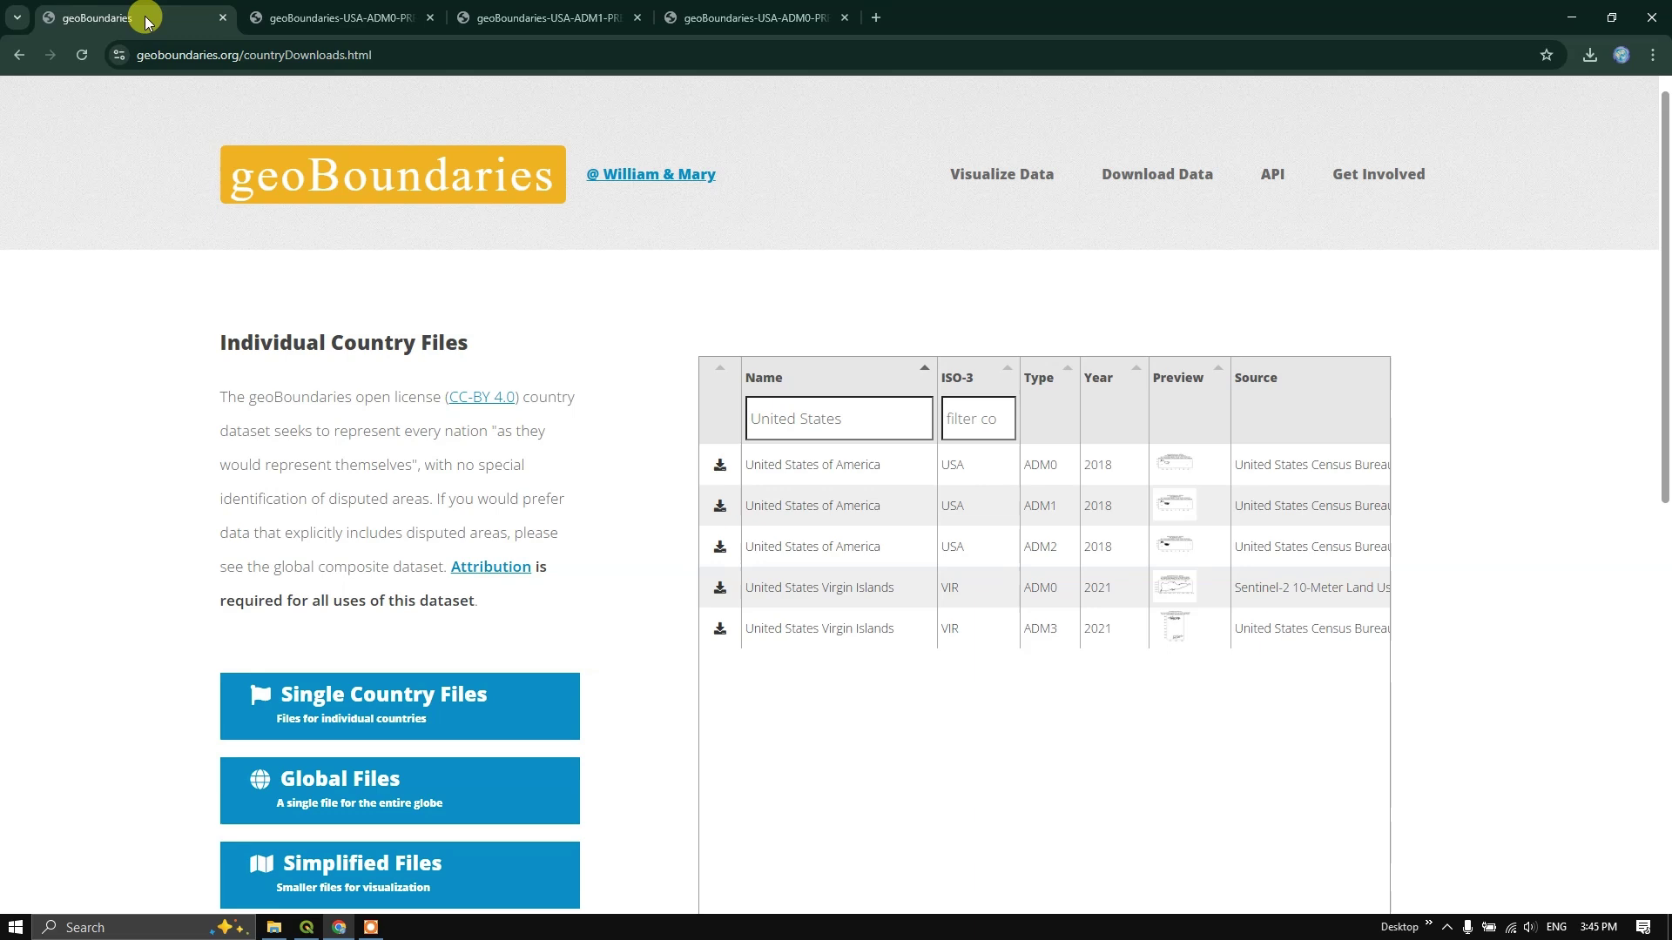
{"action": "left_click", "coordinate": [1175, 551]}
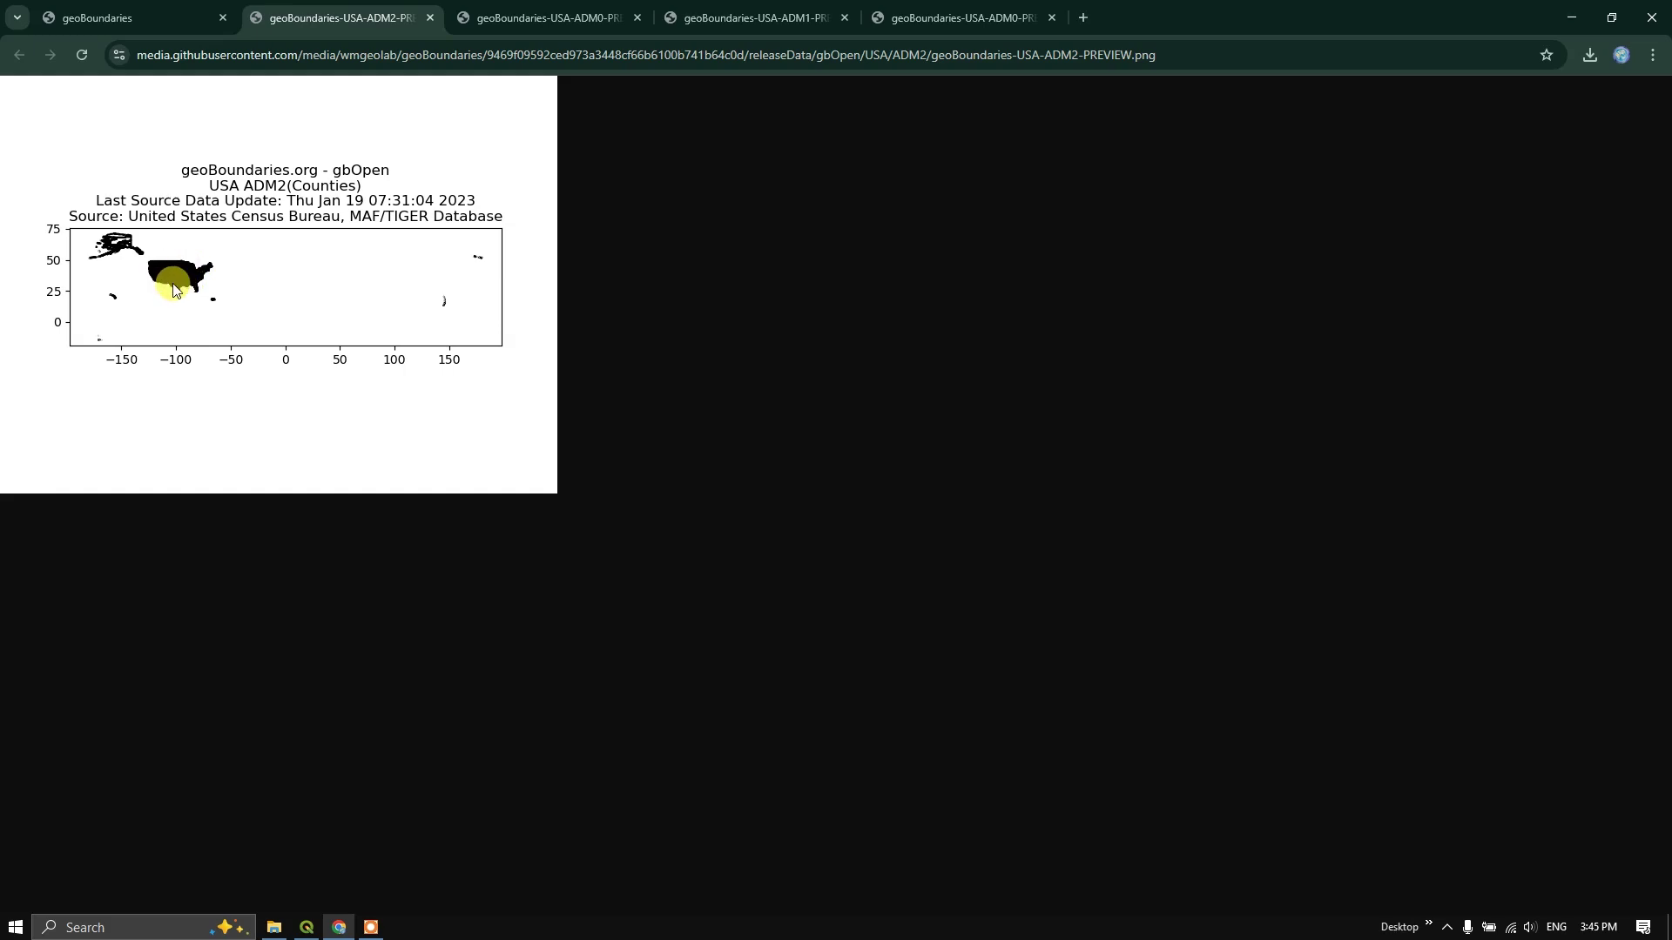
{"action": "left_click", "coordinate": [144, 16]}
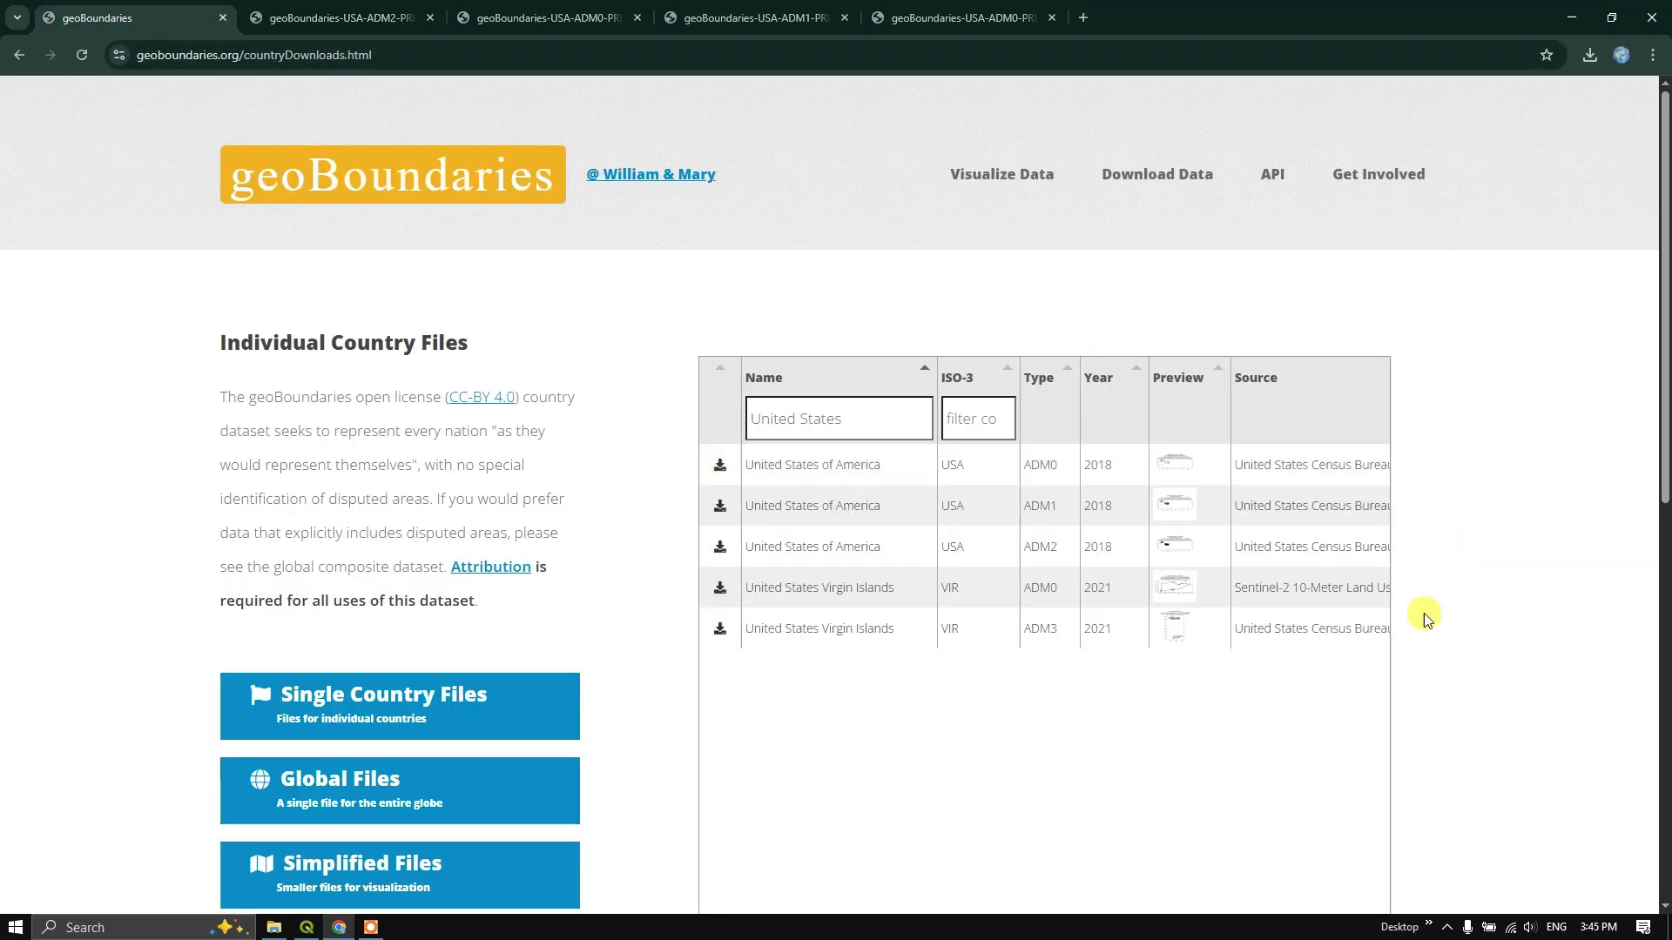
{"action": "left_click", "coordinate": [719, 546]}
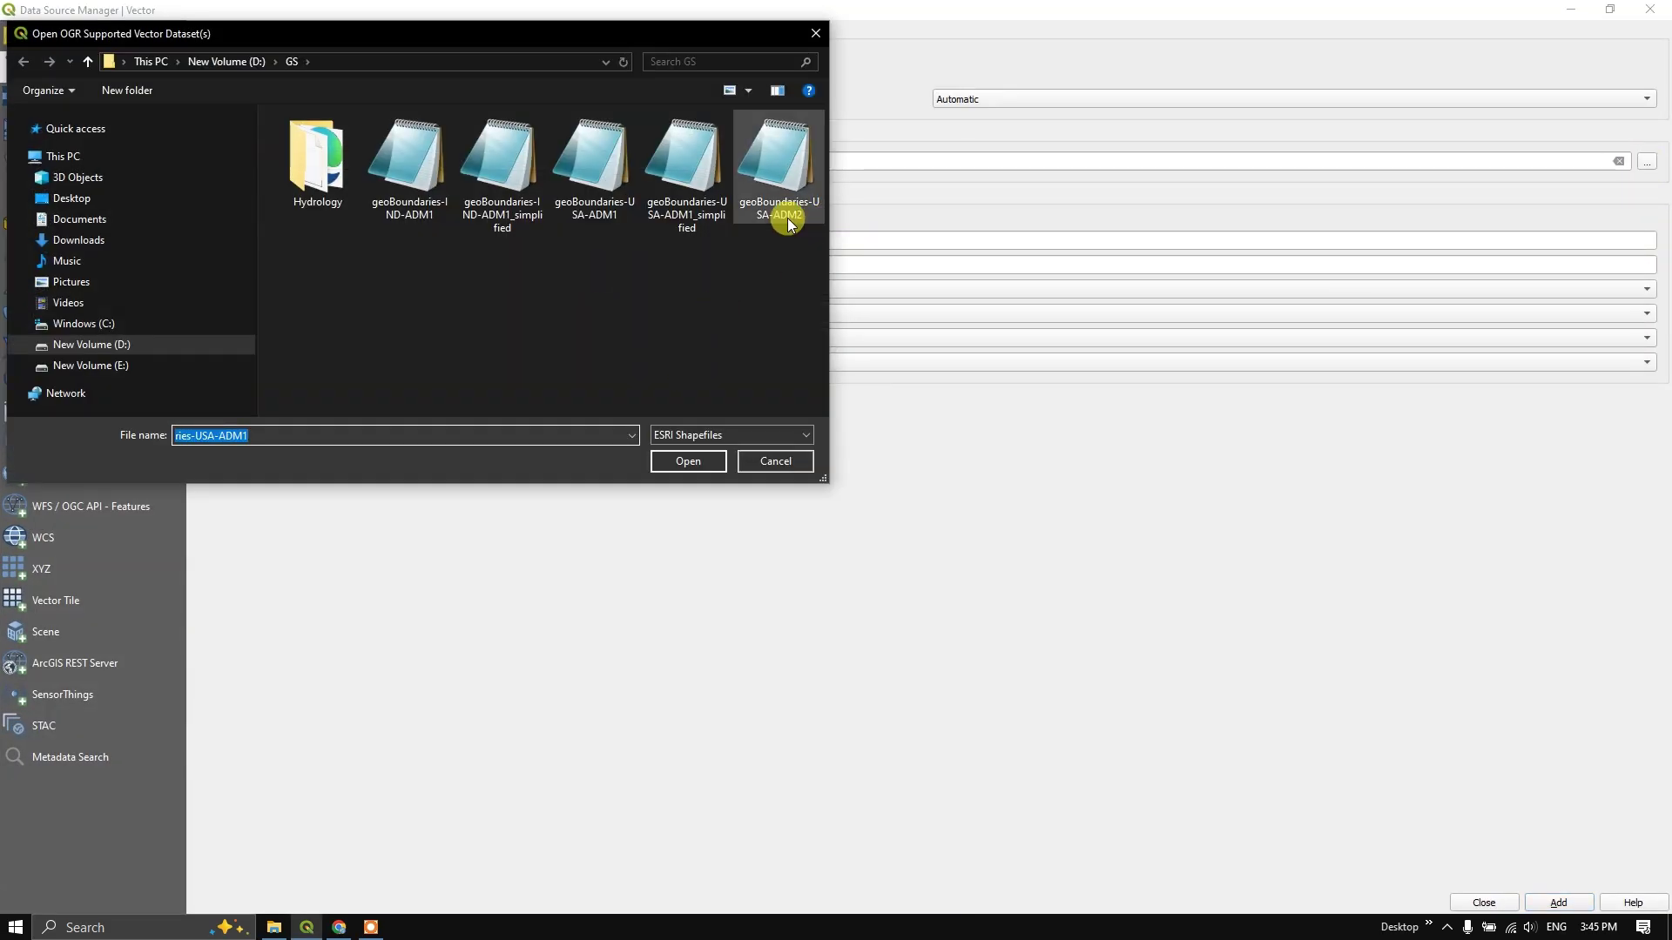
Step: In QGIS, add the shapefile geoBoundaries-USA-ADM2 from D:\GS as a vector layer and examine the county boundaries
{"action": "left_click", "coordinate": [784, 220]}
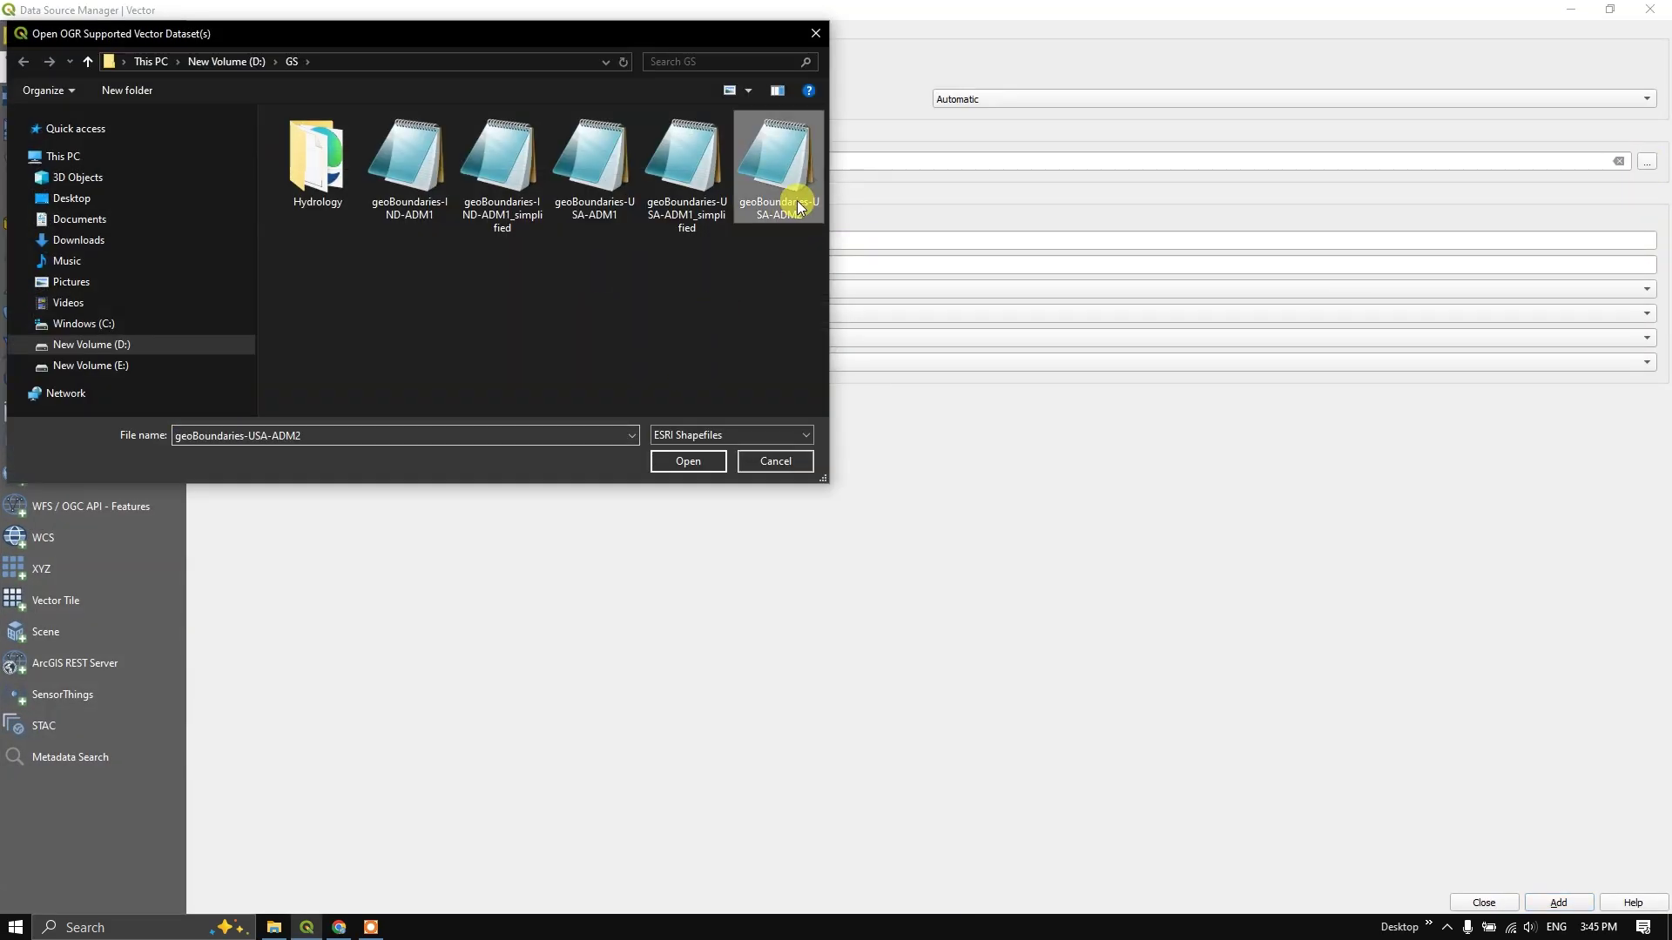
{"action": "left_click", "coordinate": [688, 461]}
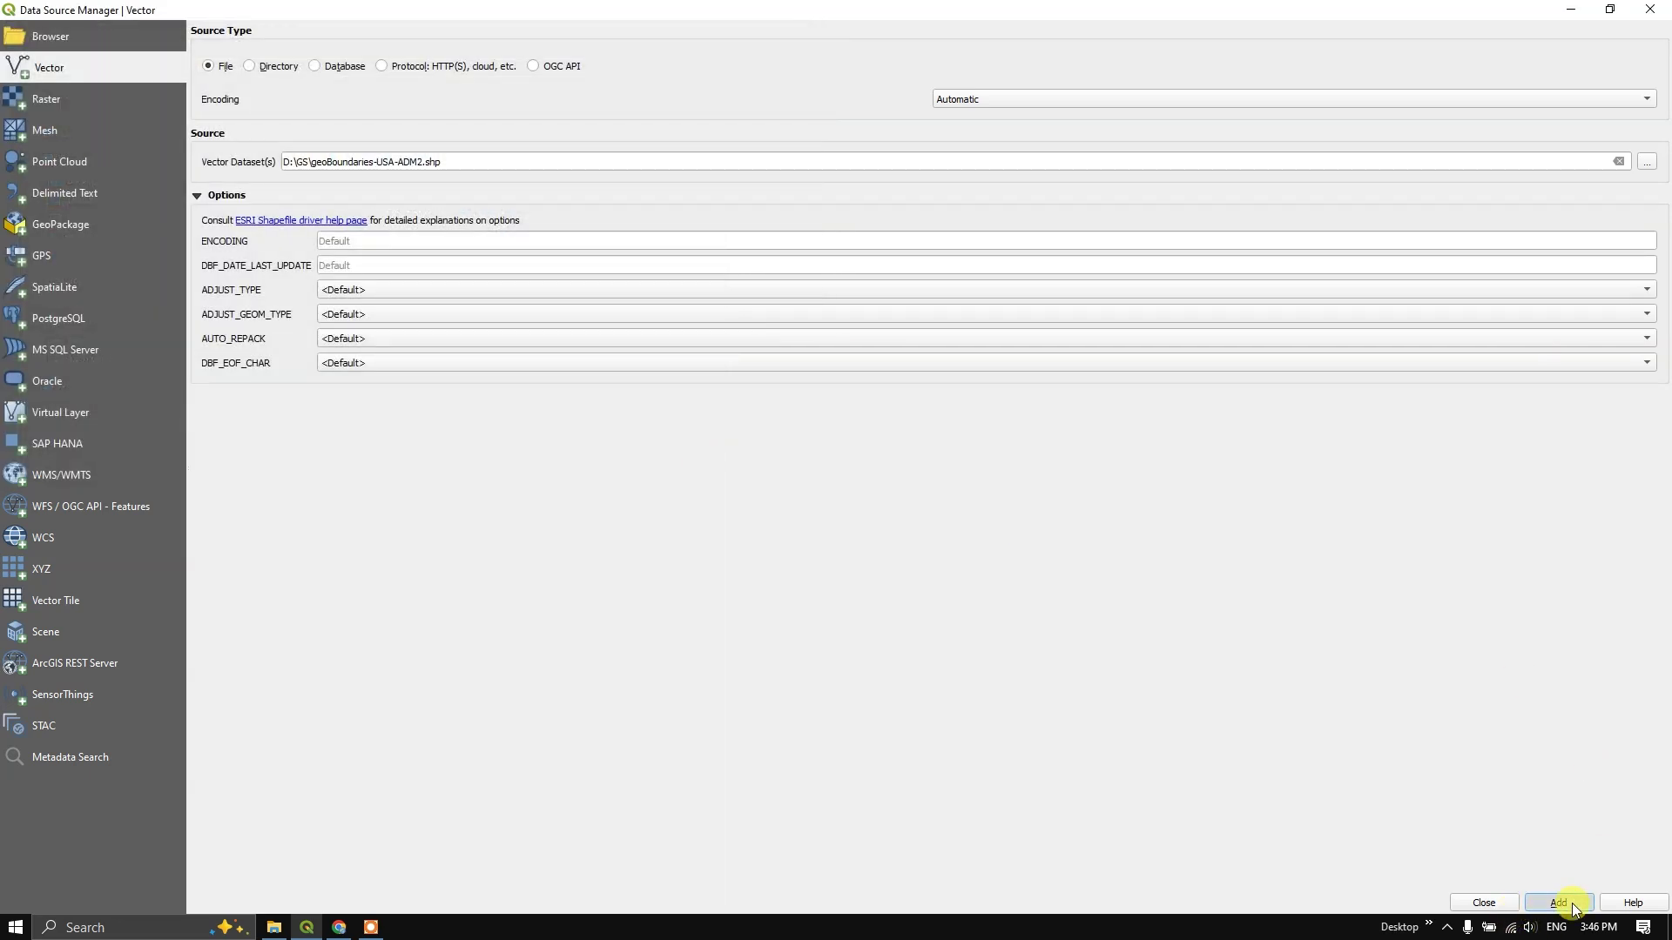
{"action": "left_click", "coordinate": [1649, 9]}
{"action": "scroll", "coordinate": [952, 489], "scroll_direction": "up", "scroll_amount": 2}
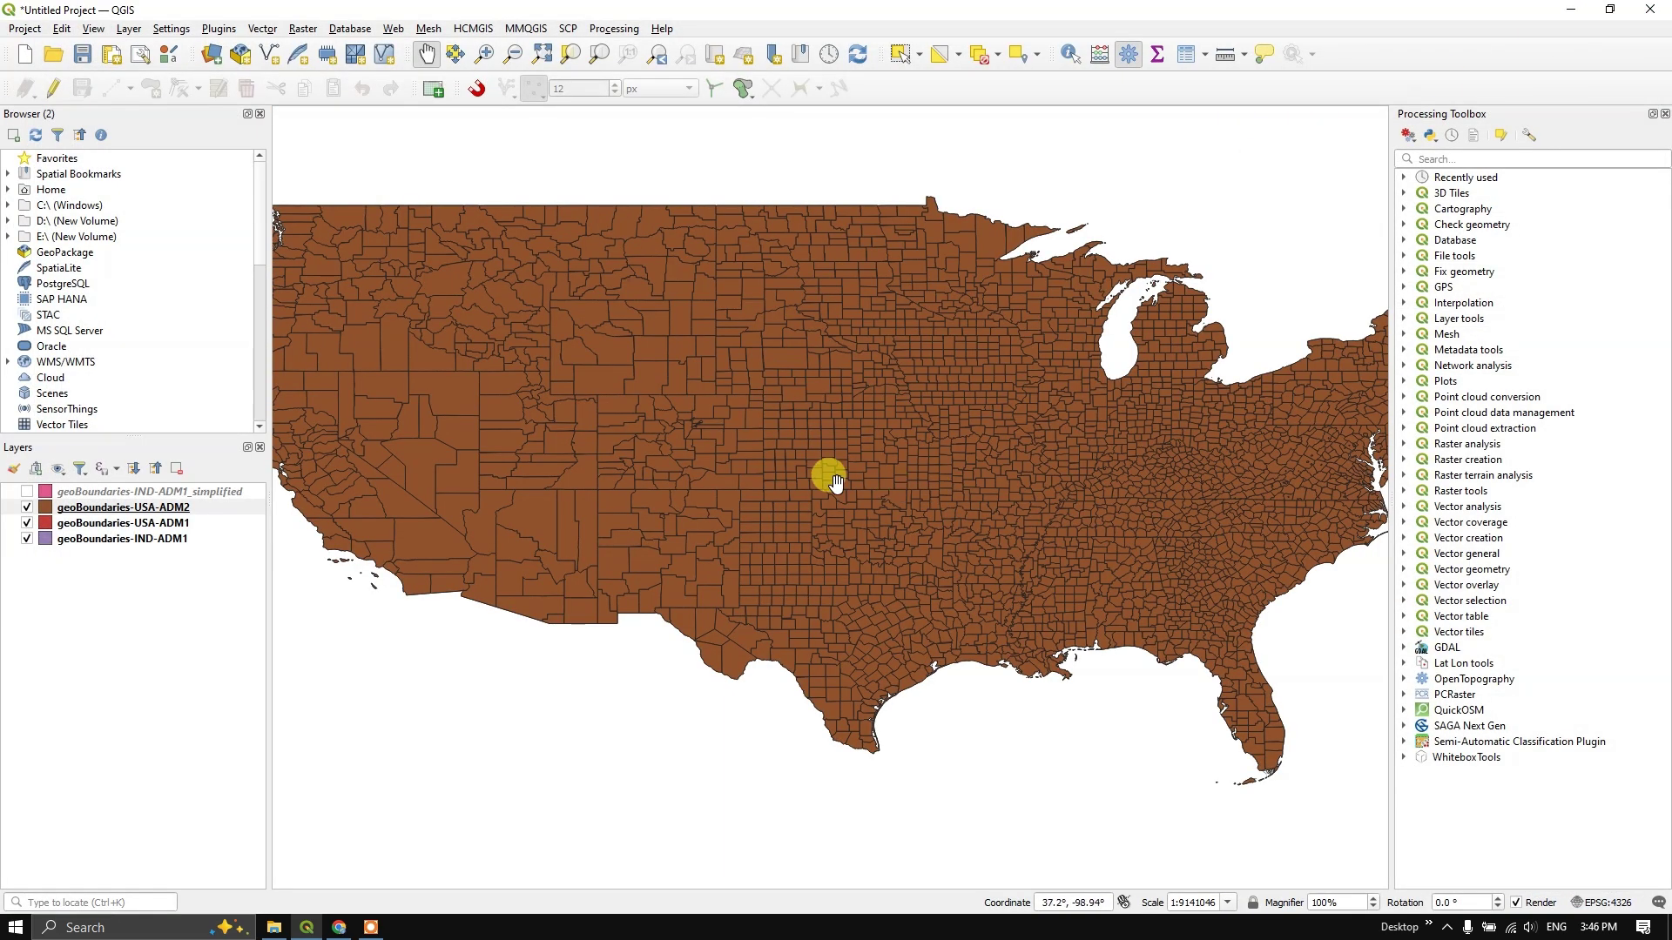
{"action": "scroll", "coordinate": [834, 483], "scroll_direction": "down", "scroll_amount": 2}
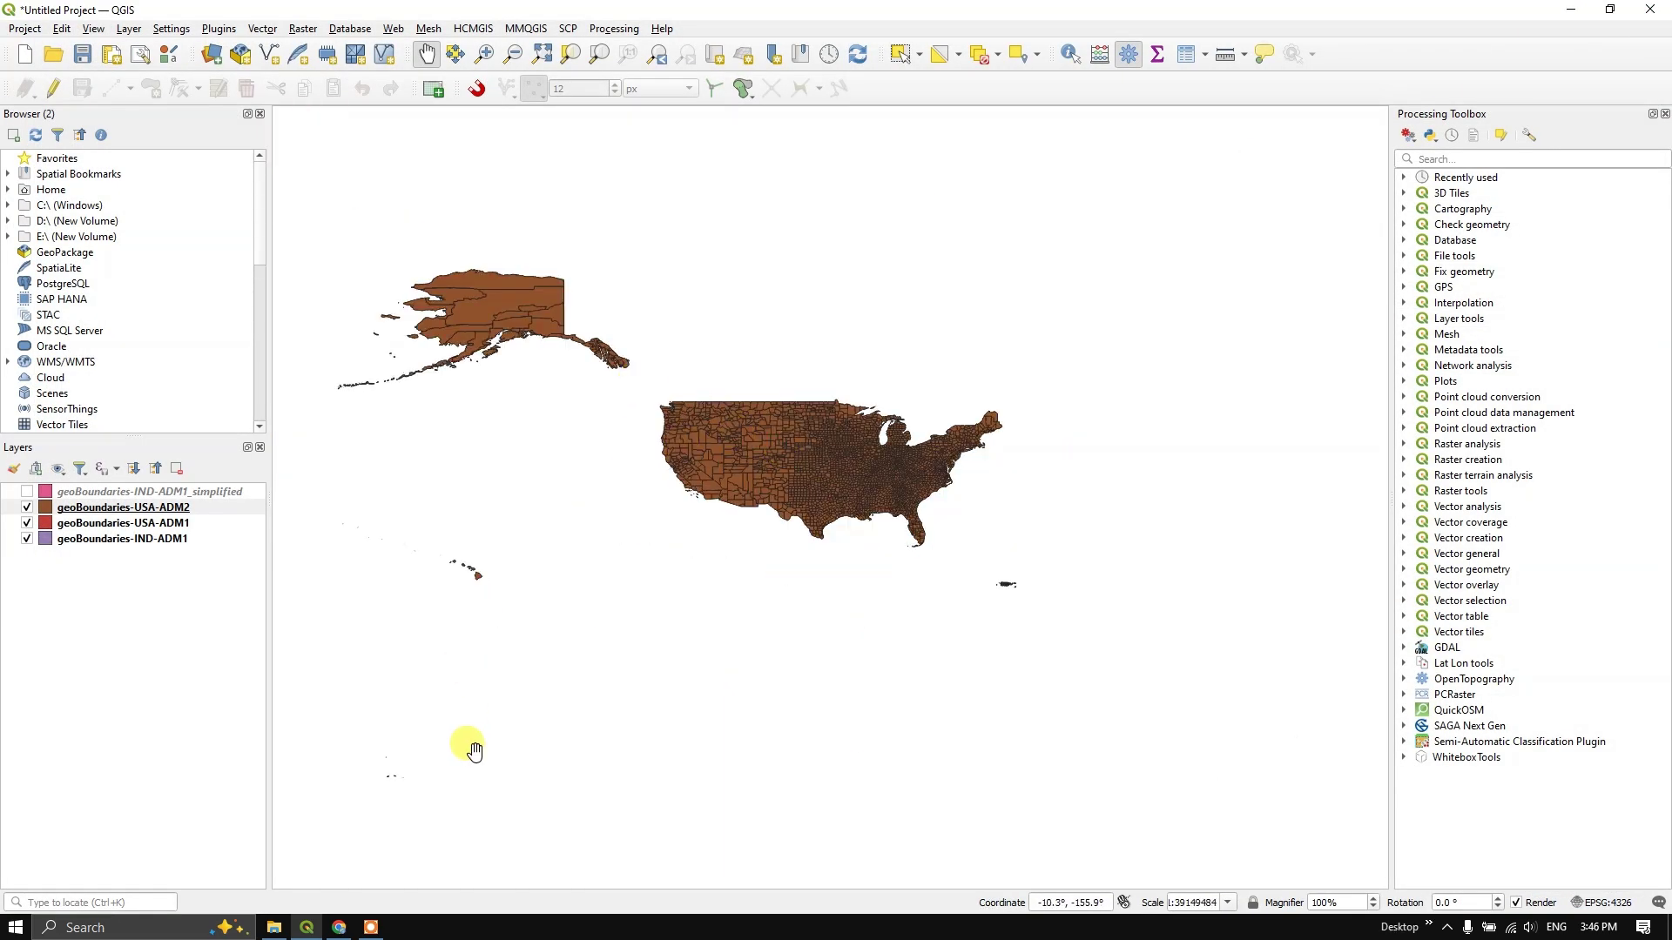
Step: Switch to the geoBoundaries page in Chrome and filter the country names by indo instead of United States
{"action": "left_click", "coordinate": [339, 927]}
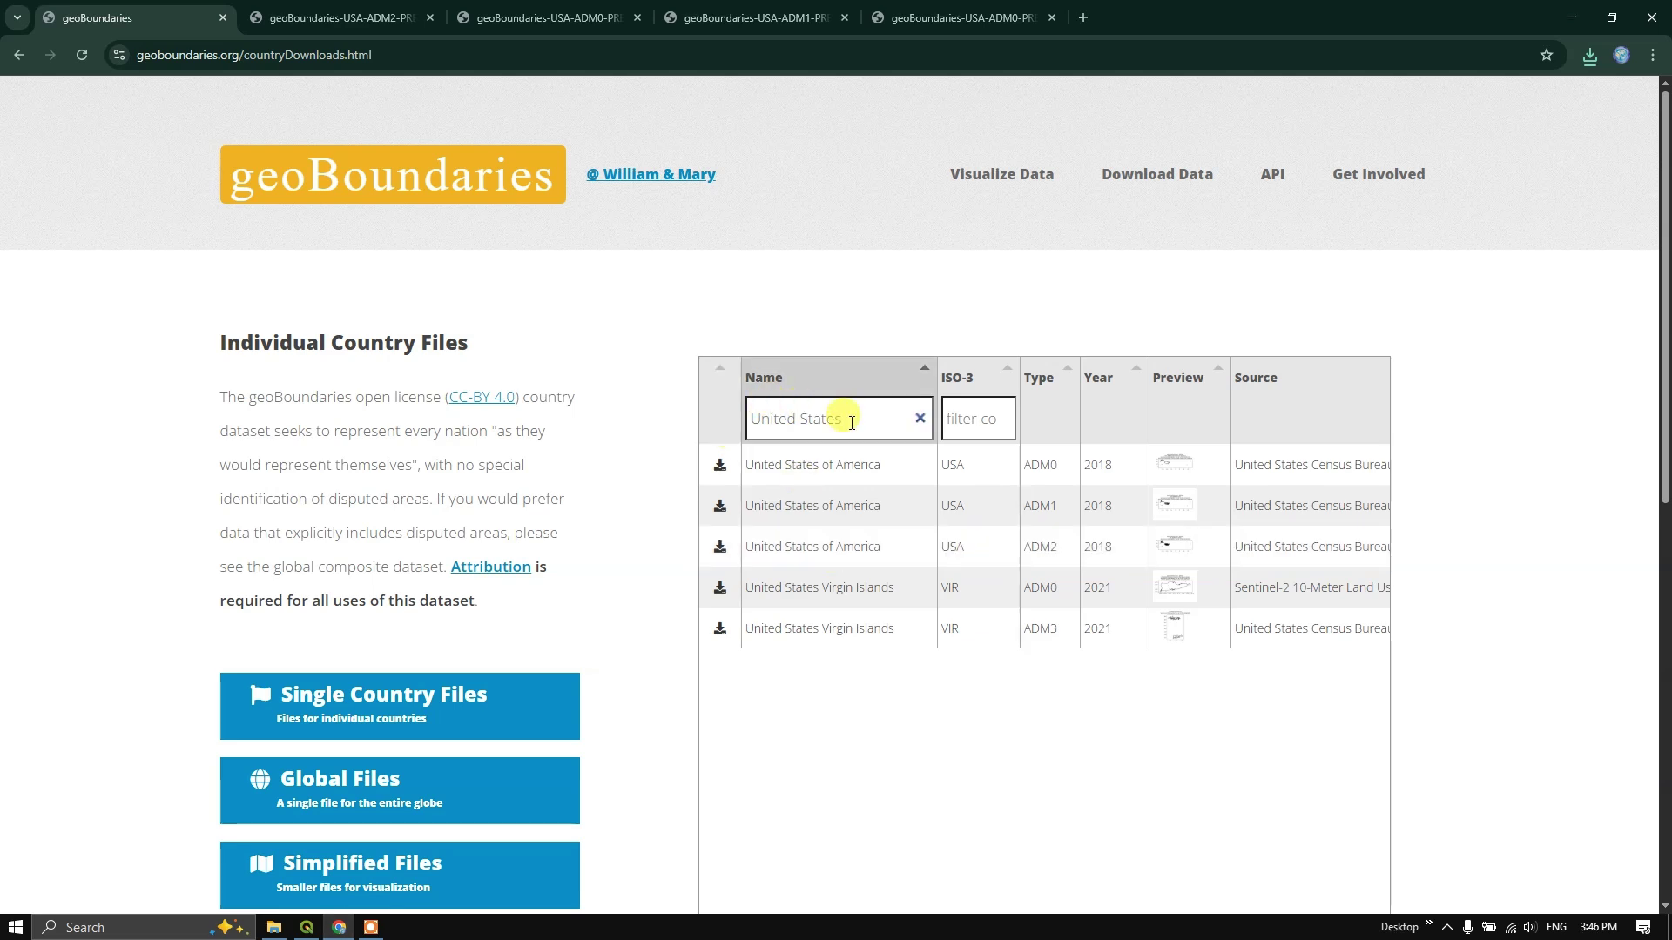
{"action": "left_click_drag", "start_coordinate": [851, 423], "coordinate": [754, 411]}
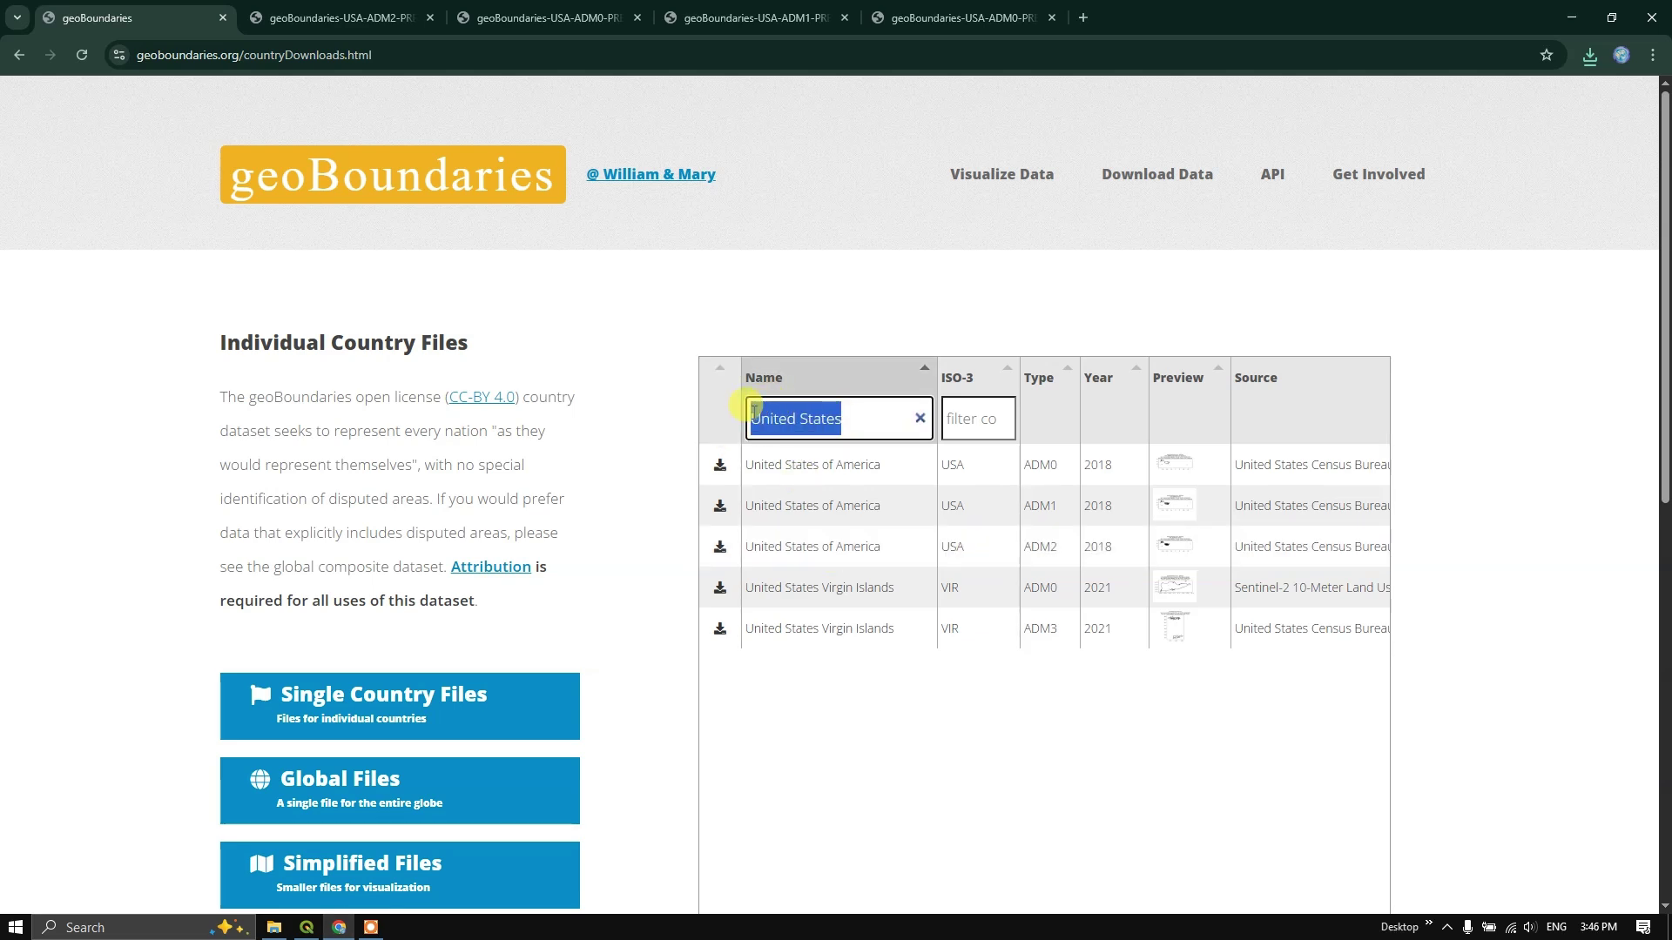
{"action": "key", "text": "BackSpace"}
{"action": "type", "text": "Indo"}
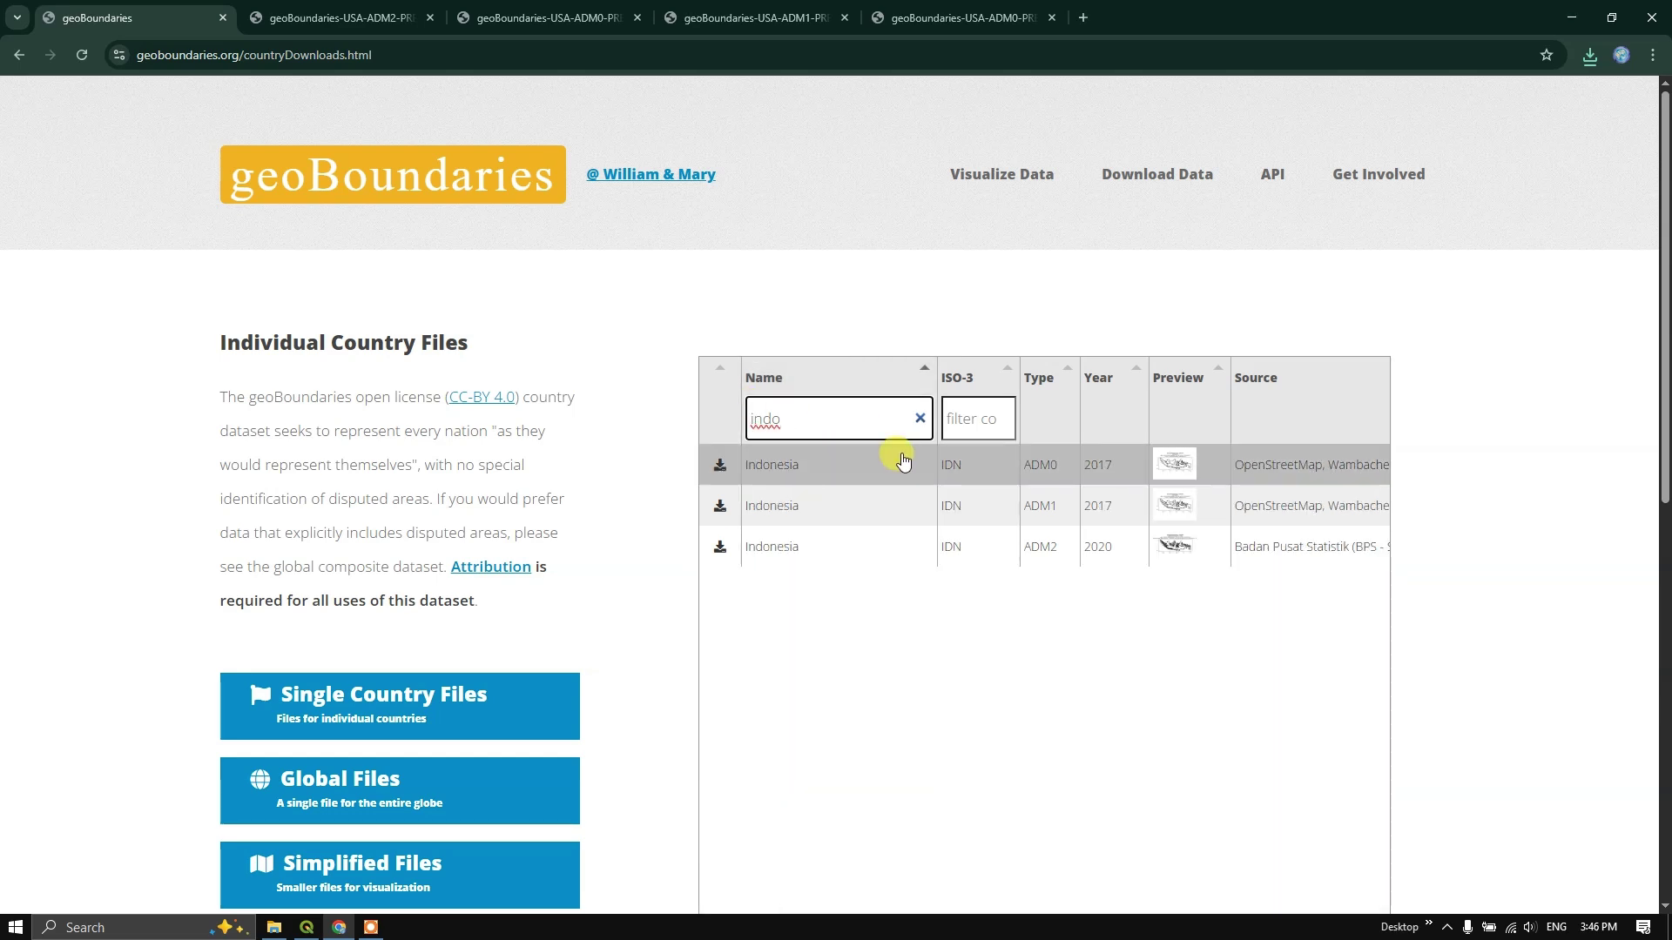
Step: View the preview maps of the Indonesia ADM0, ADM1 and ADM2 entries
{"action": "left_click", "coordinate": [1193, 474]}
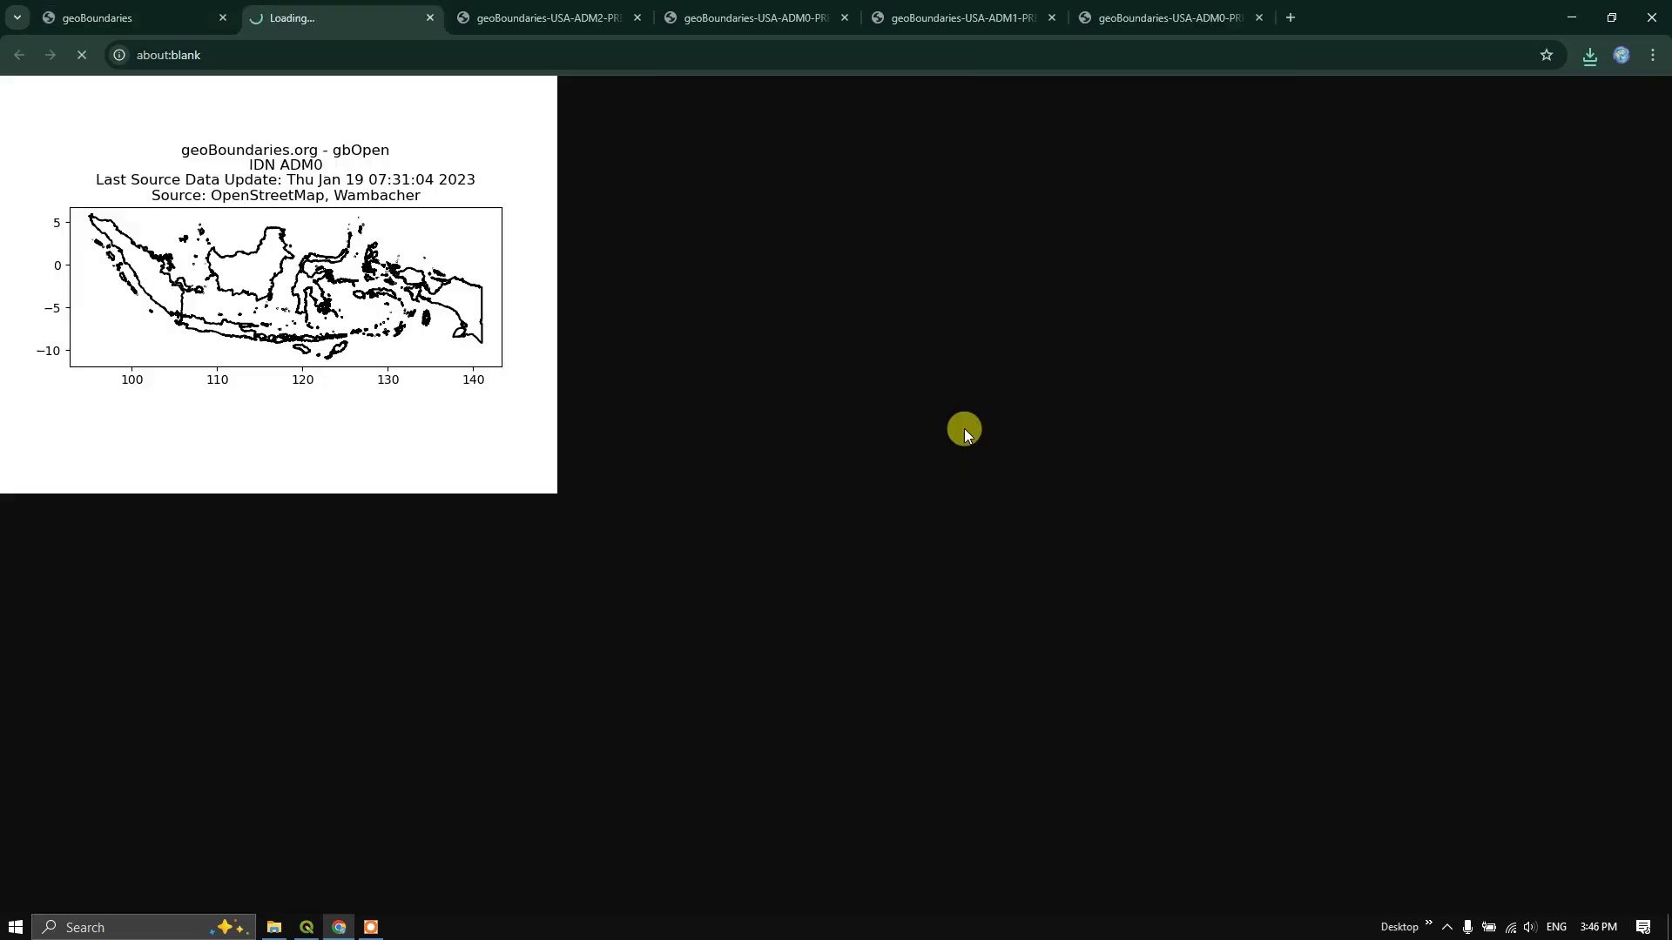
{"action": "left_click", "coordinate": [131, 23]}
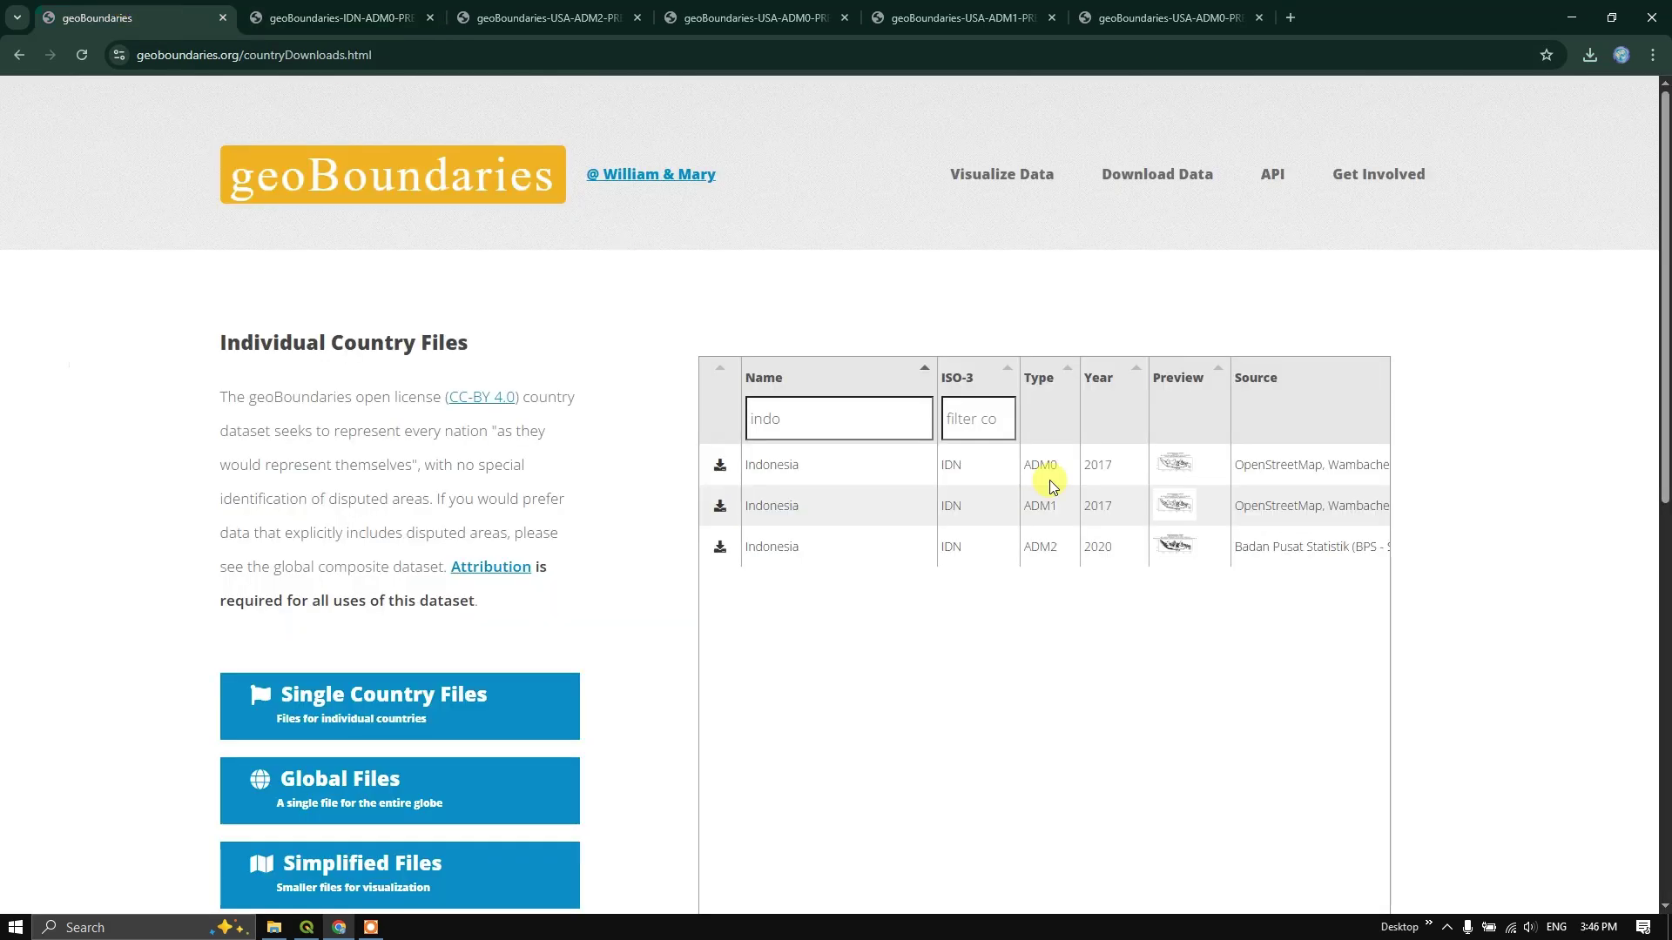
{"action": "left_click", "coordinate": [1173, 505]}
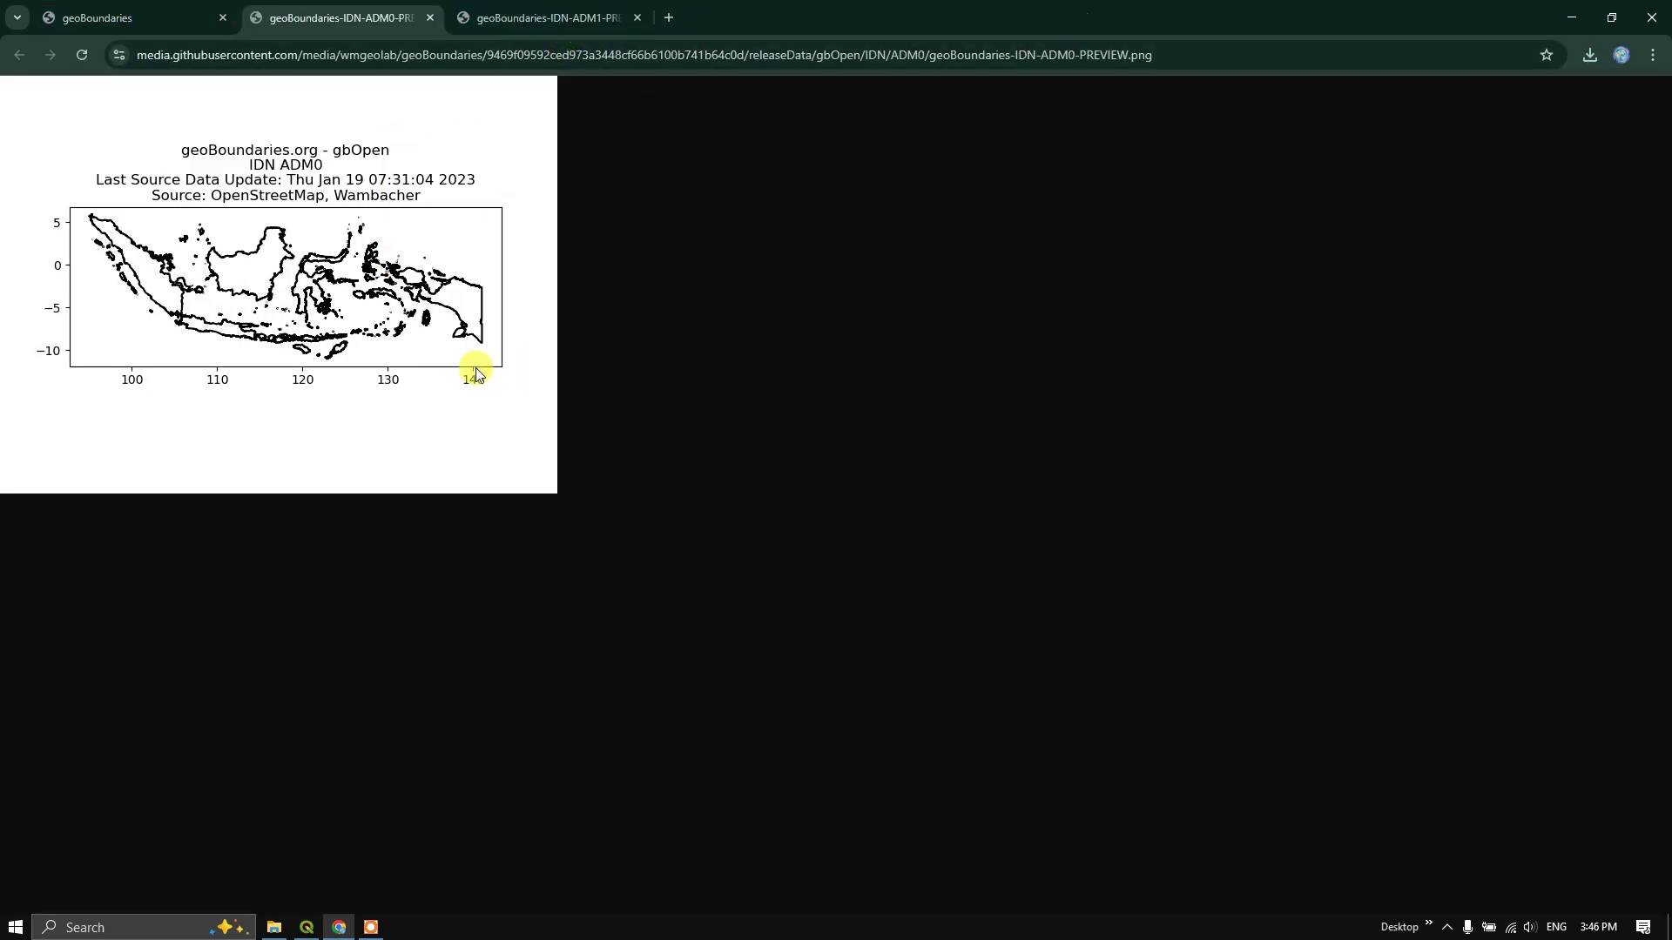
{"action": "left_click", "coordinate": [335, 17]}
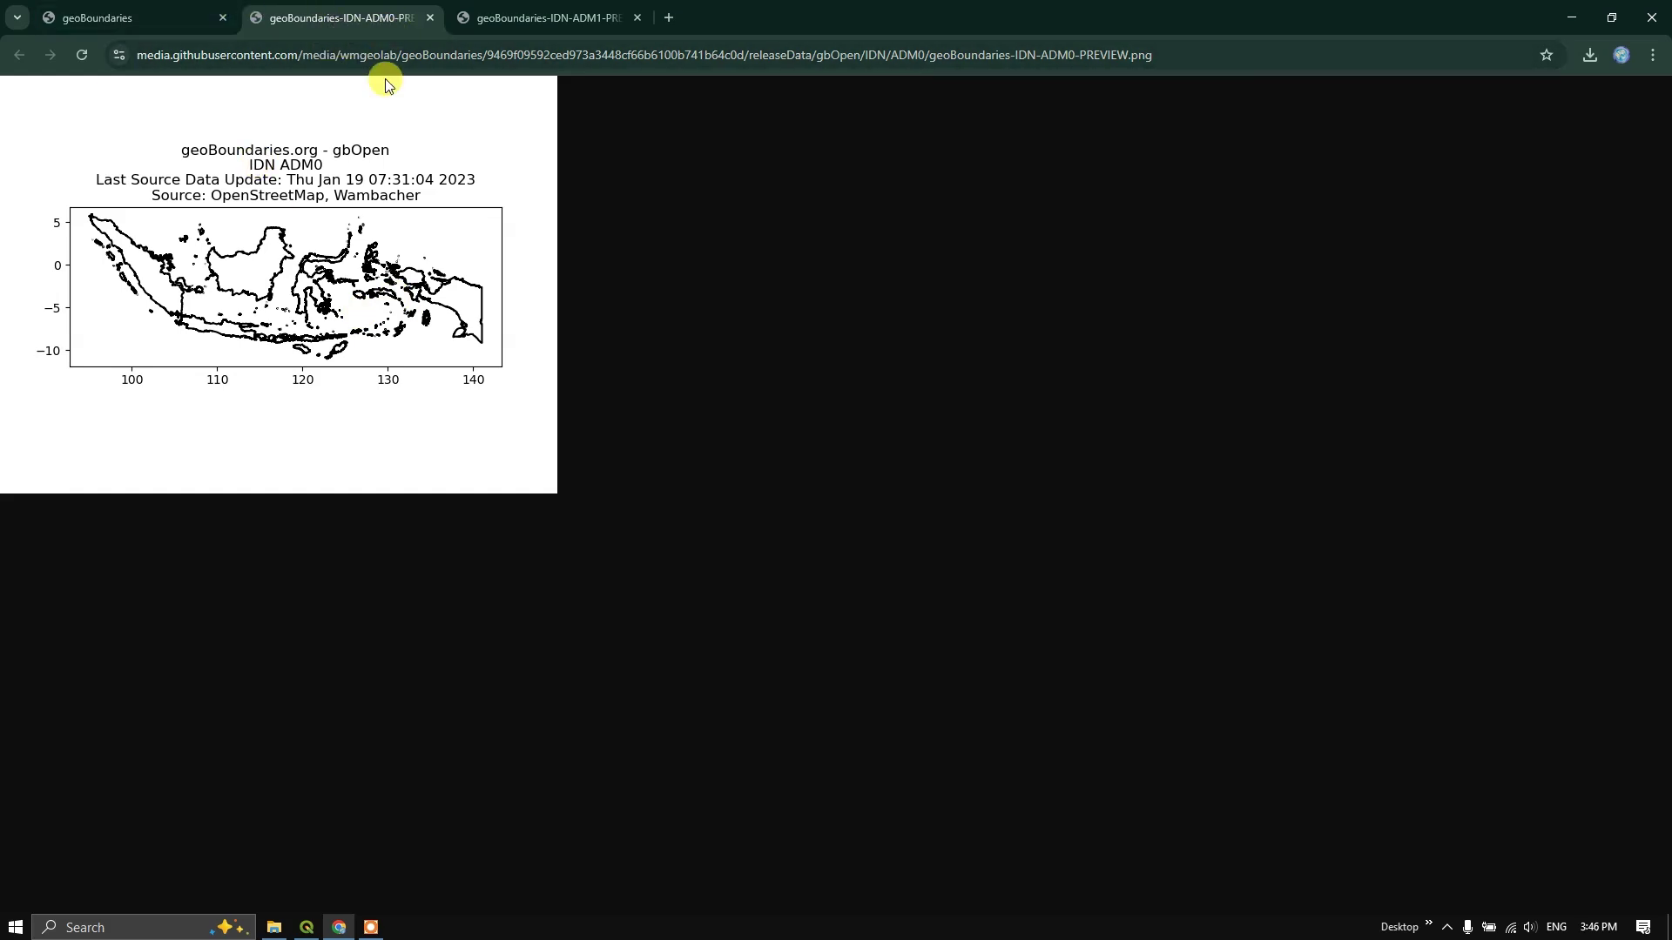
{"action": "left_click", "coordinate": [568, 16]}
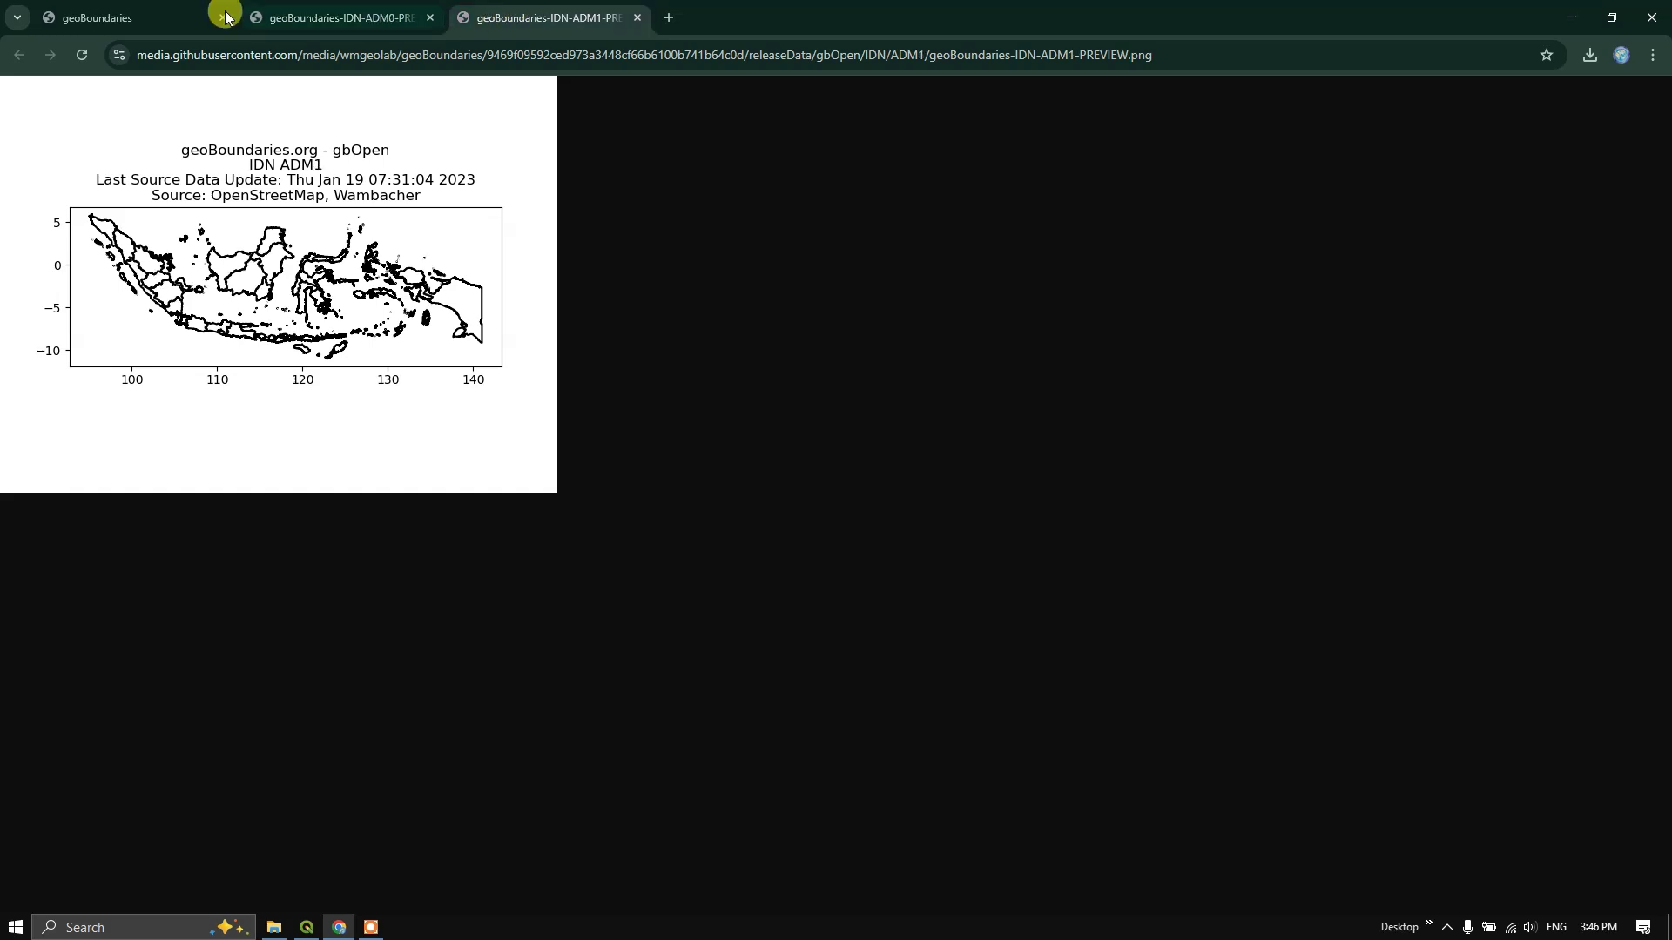
{"action": "left_click", "coordinate": [161, 13]}
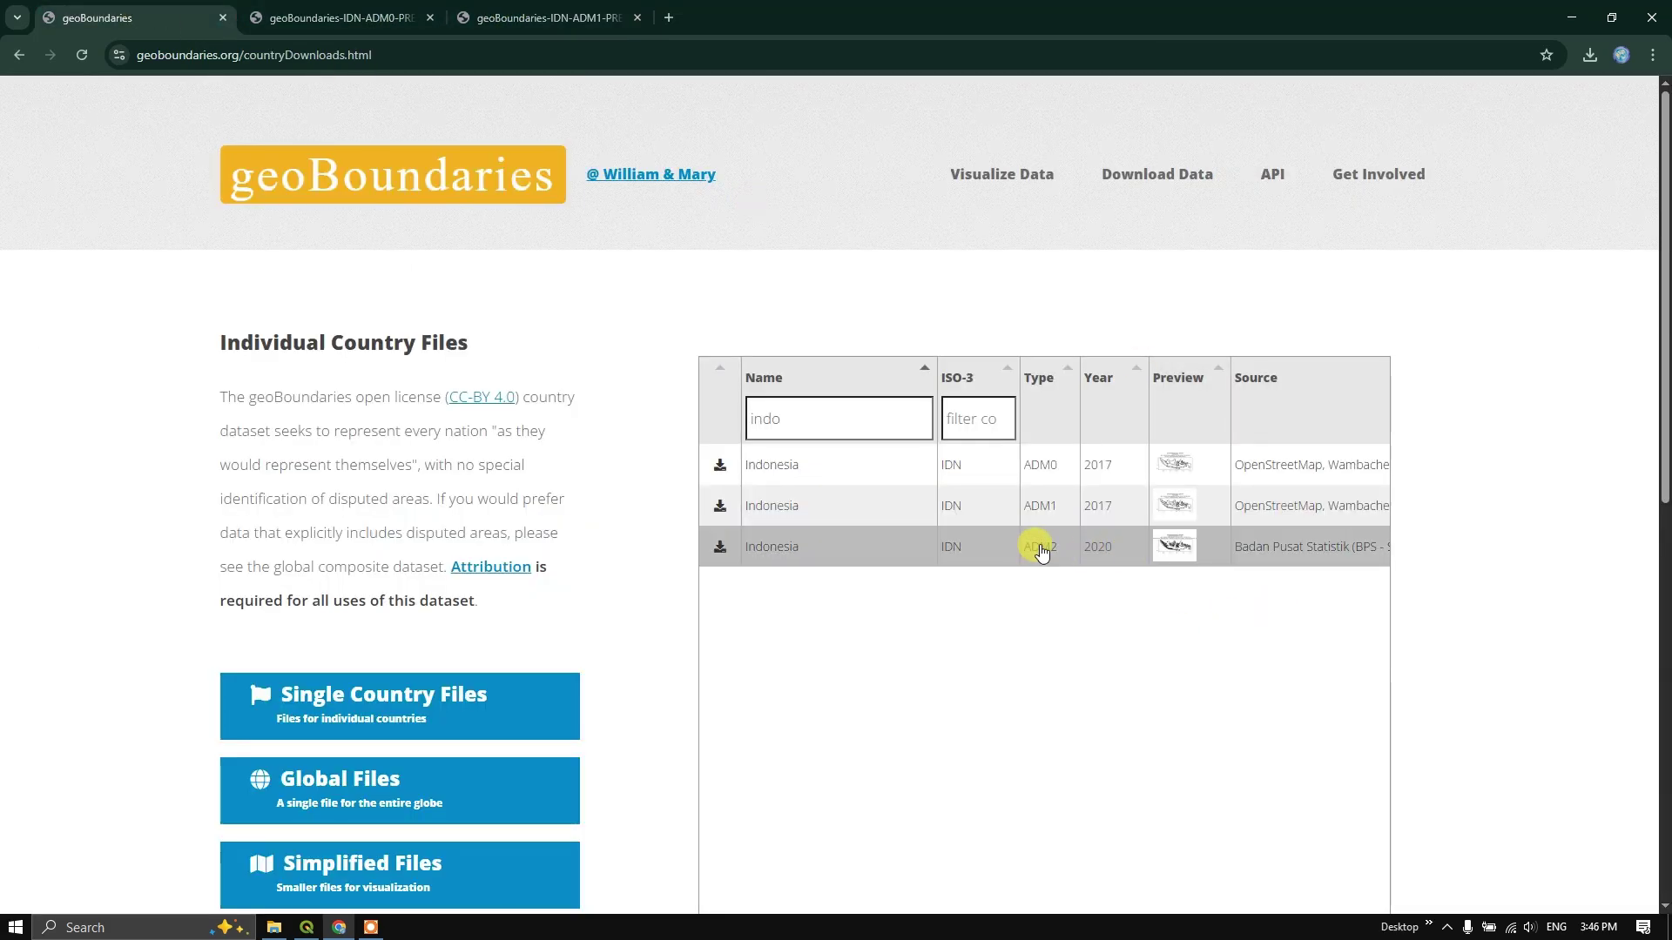
{"action": "left_click", "coordinate": [1171, 544]}
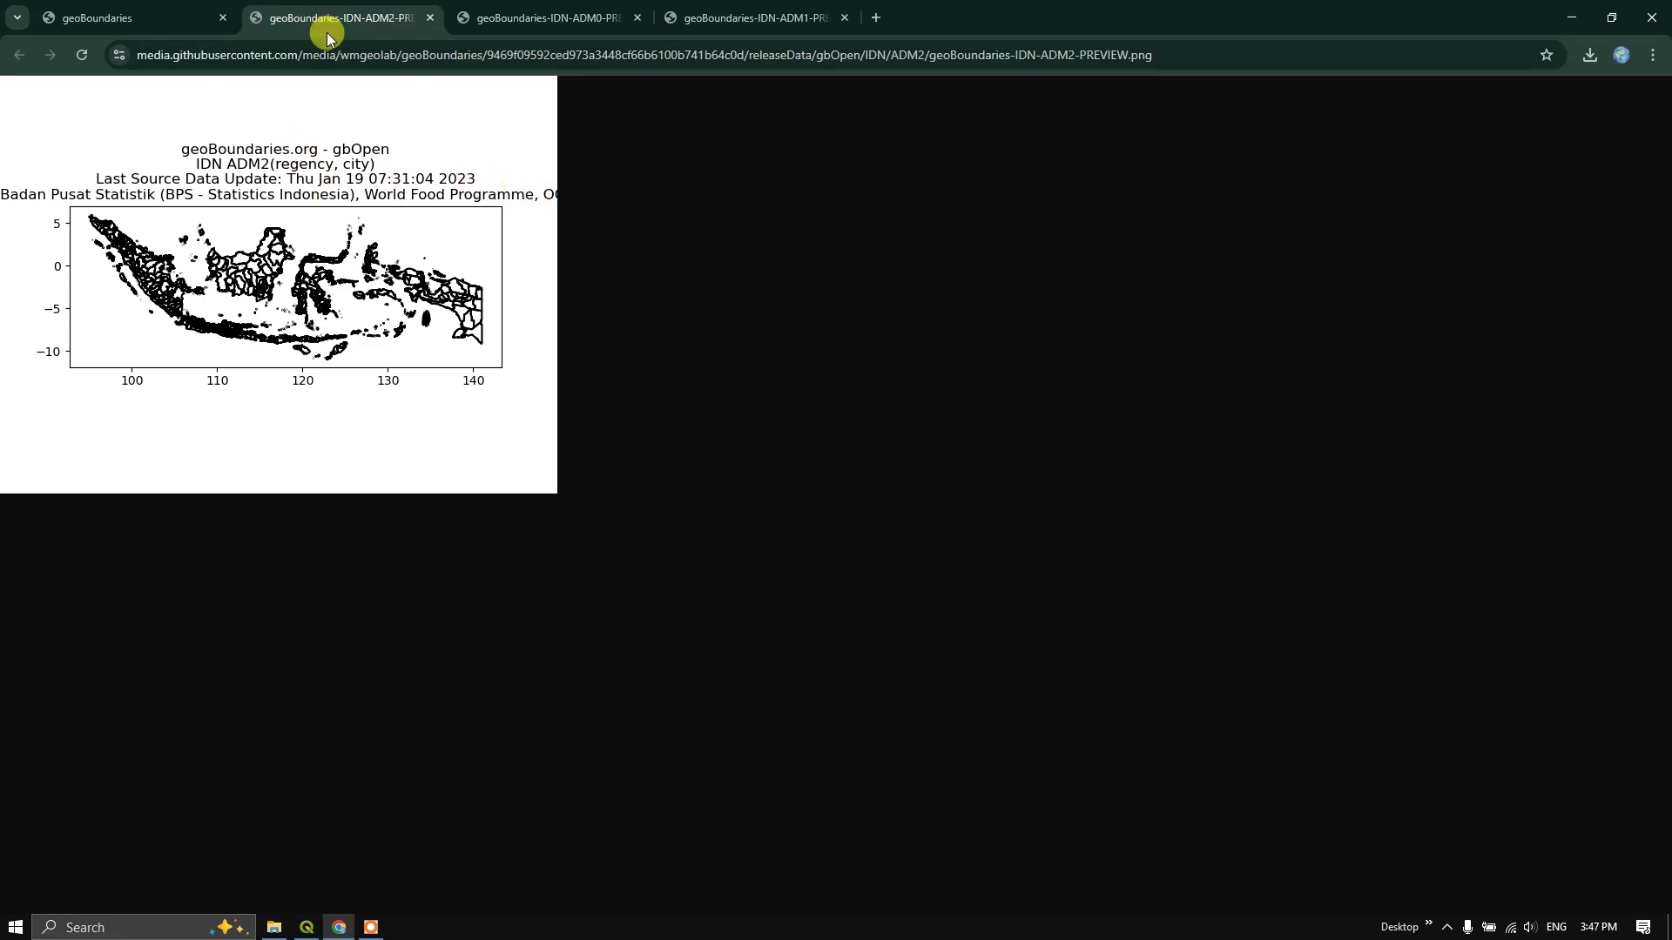
Step: Place the Indonesia ADM2 preview after the ADM1 preview, compare the three levels in order, and return to the country list
{"action": "left_click_drag", "start_coordinate": [335, 17], "coordinate": [854, 18]}
{"action": "left_click", "coordinate": [328, 19]}
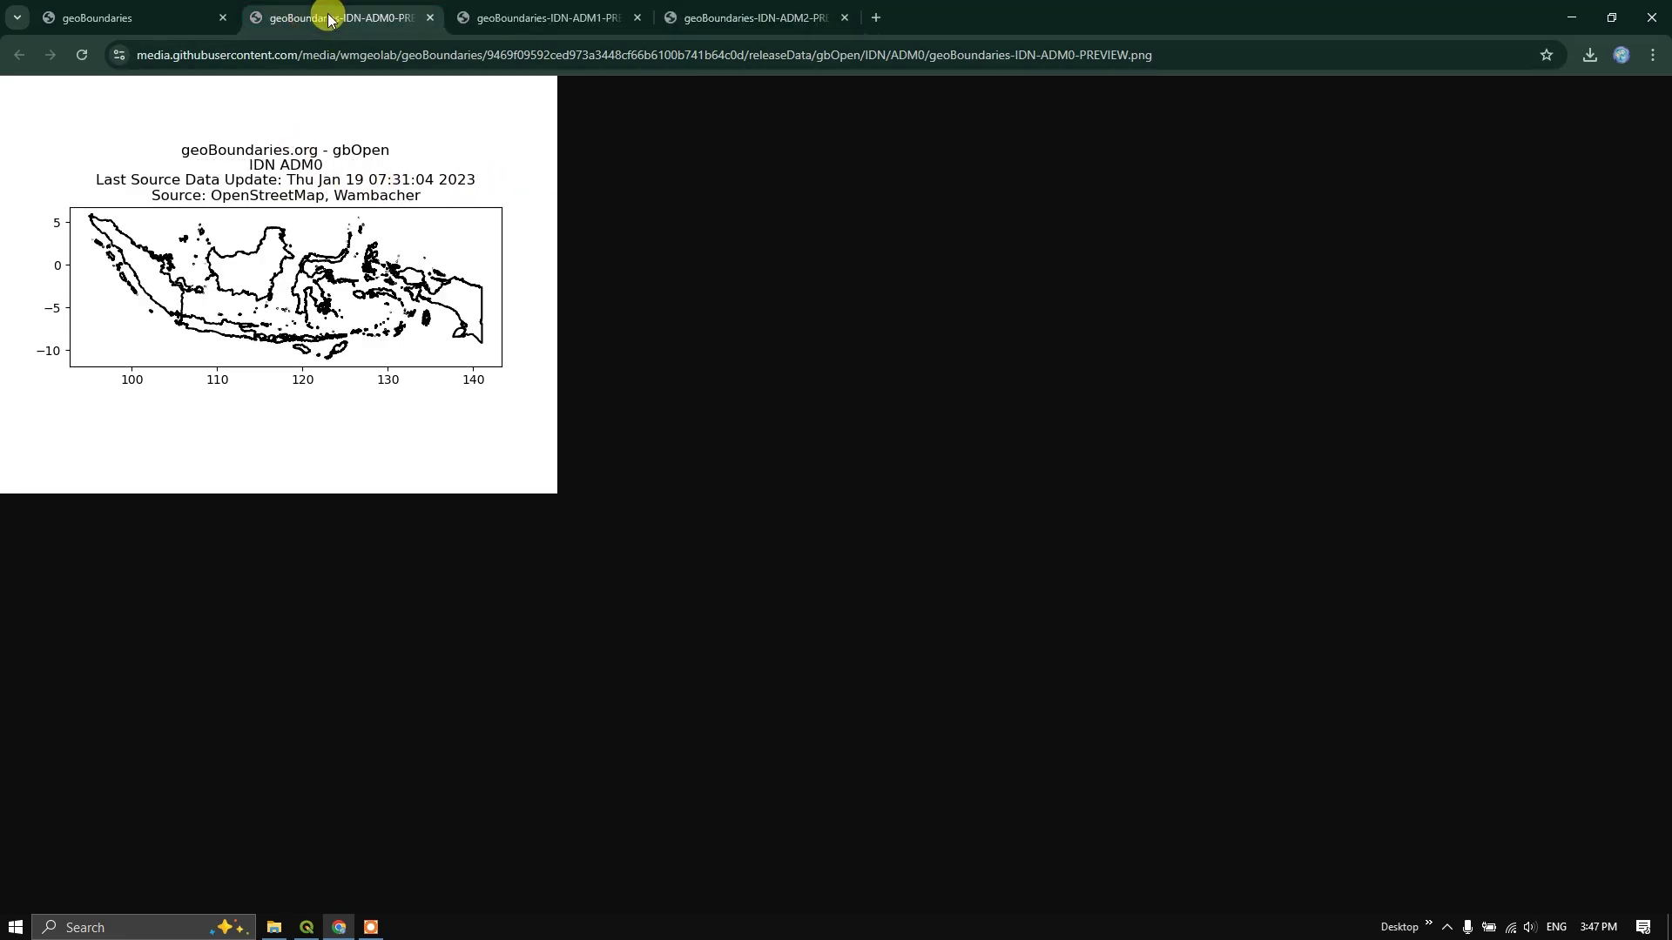
{"action": "left_click", "coordinate": [550, 17]}
{"action": "left_click", "coordinate": [736, 18]}
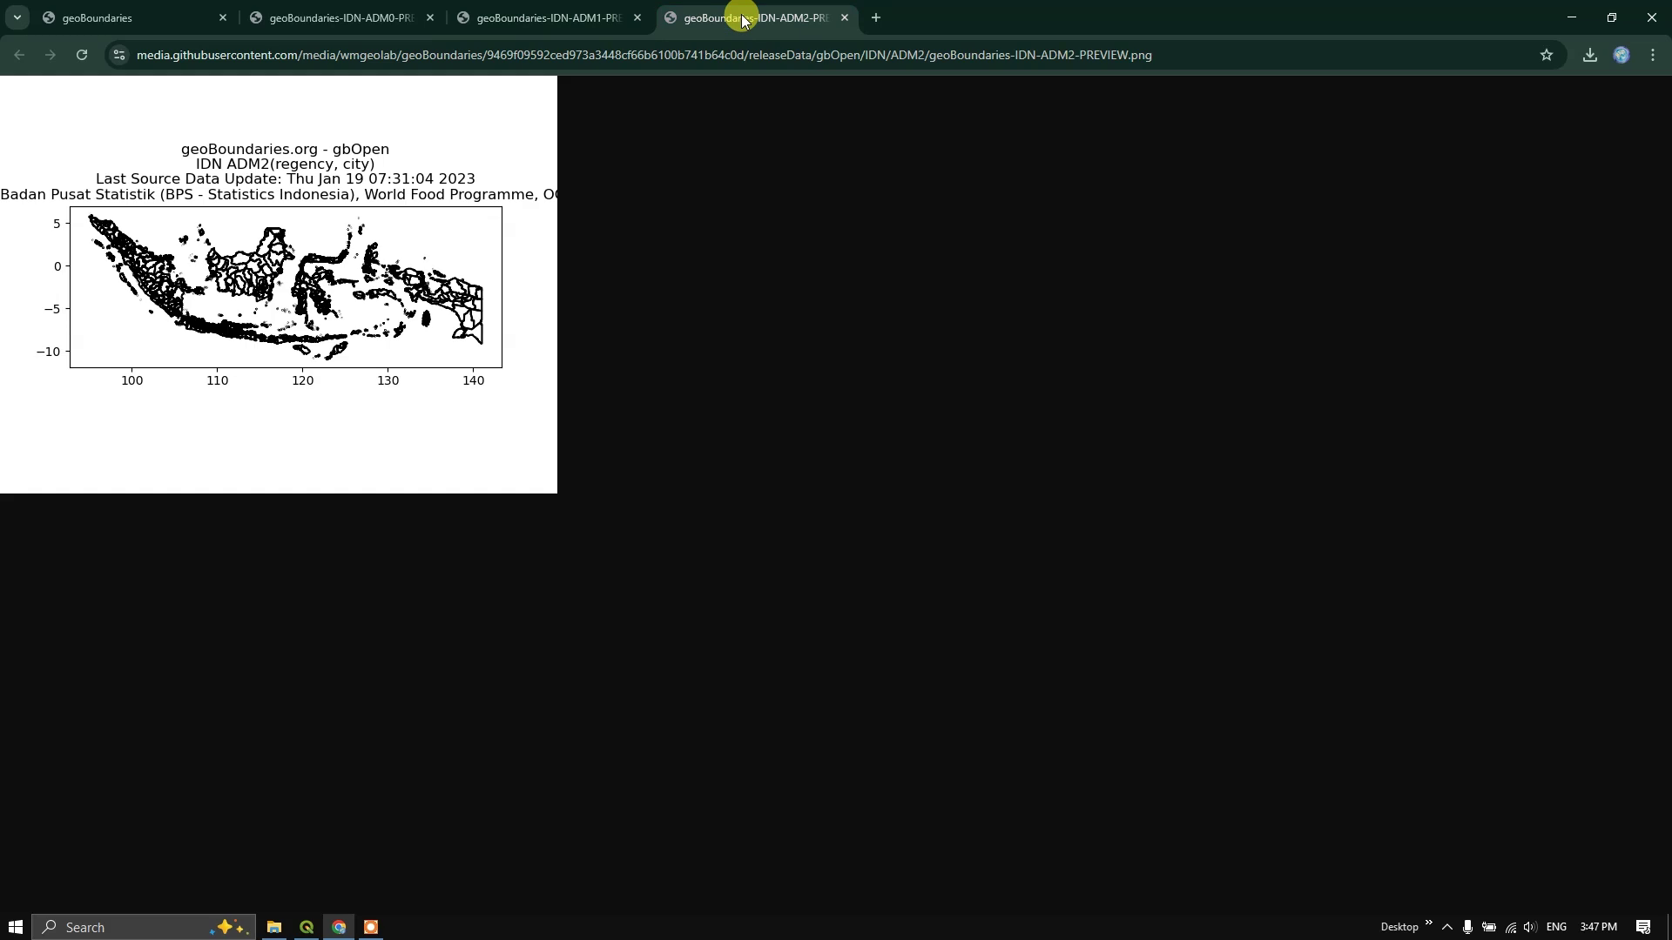
{"action": "left_click", "coordinate": [607, 17]}
{"action": "left_click", "coordinate": [283, 17]}
{"action": "left_click", "coordinate": [113, 18]}
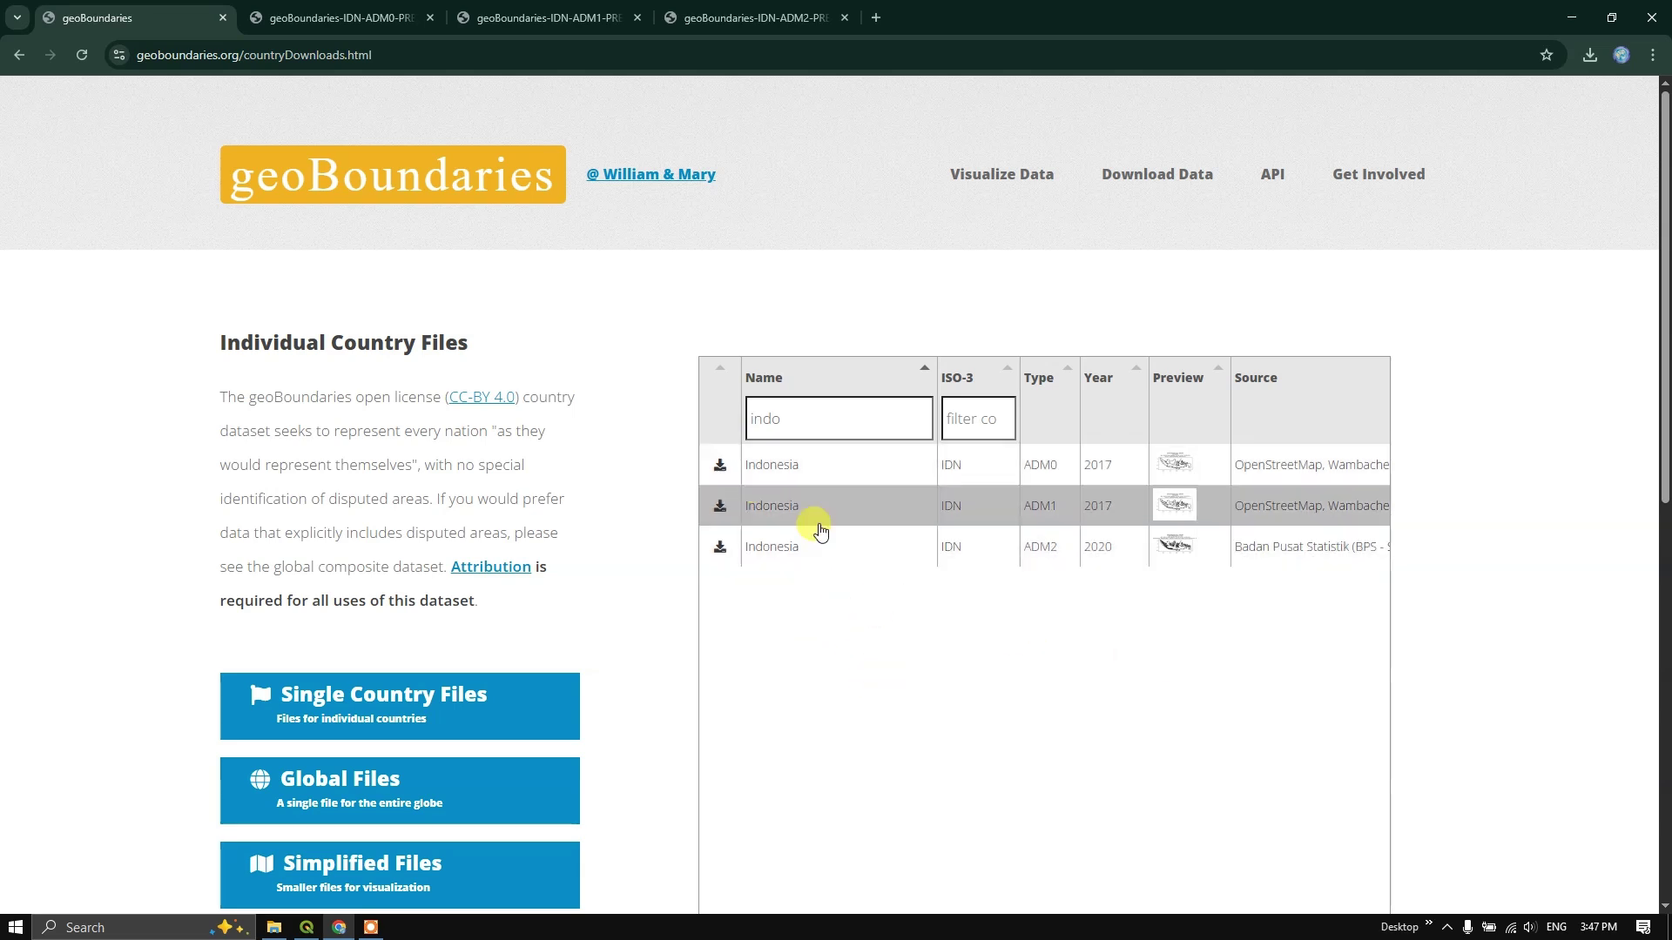
Step: Open the Global Composite Files page of geoBoundaries and download the global ADM0, ADM1 and ADM2 shapefiles
{"action": "left_click", "coordinate": [19, 55]}
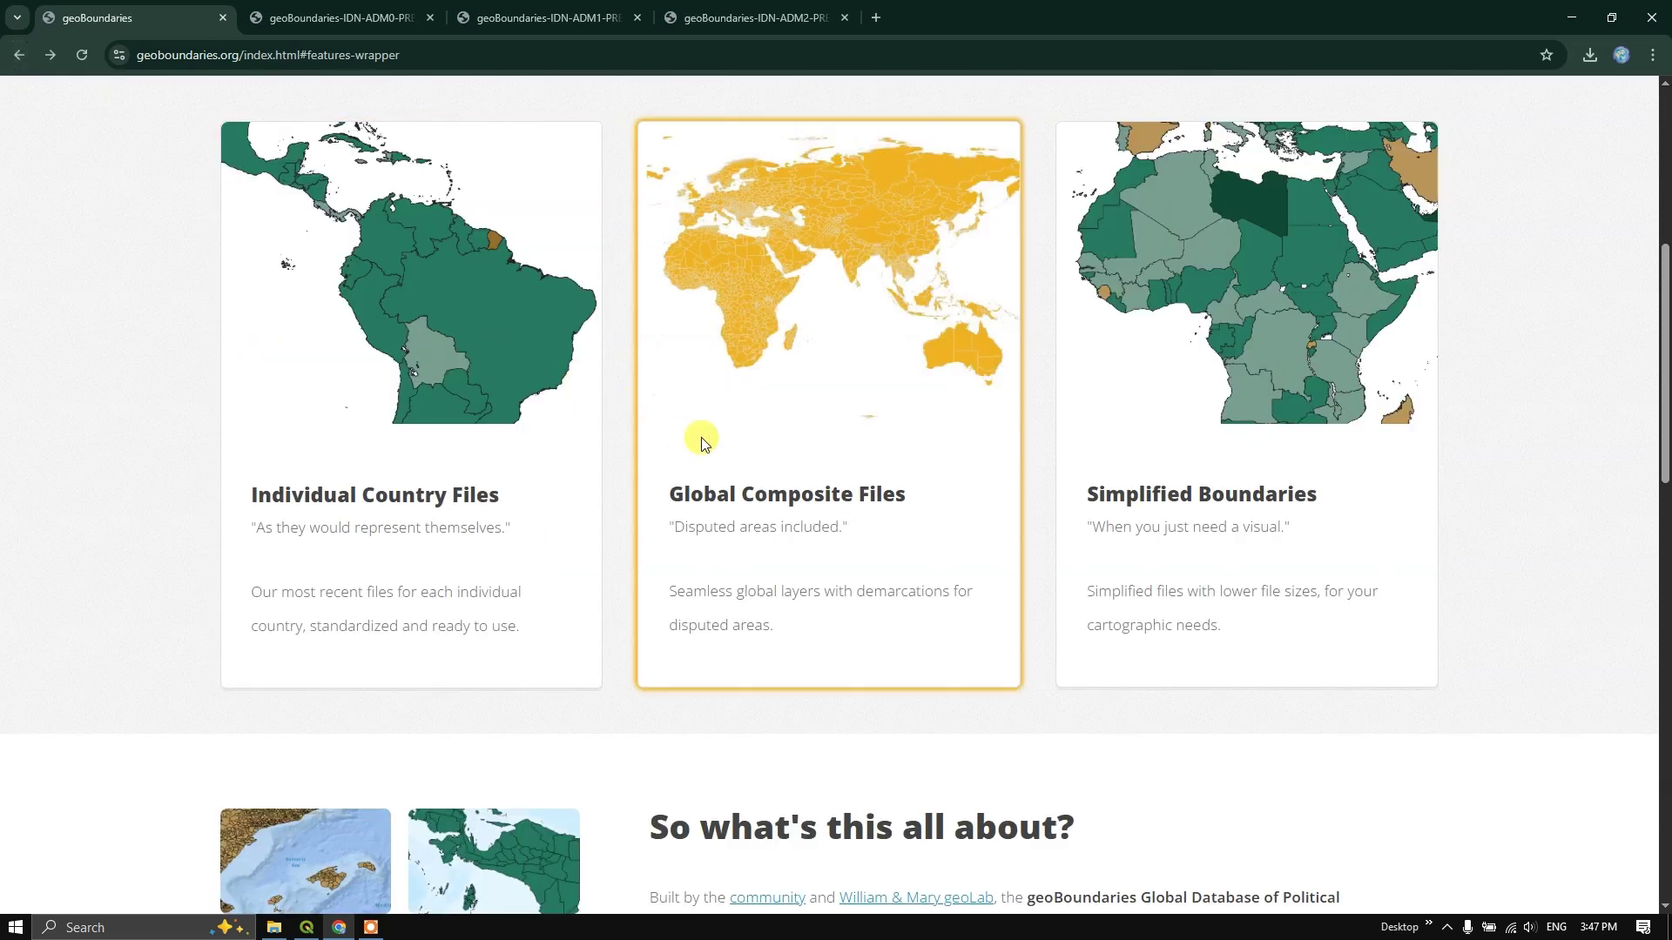
{"action": "left_click", "coordinate": [849, 333]}
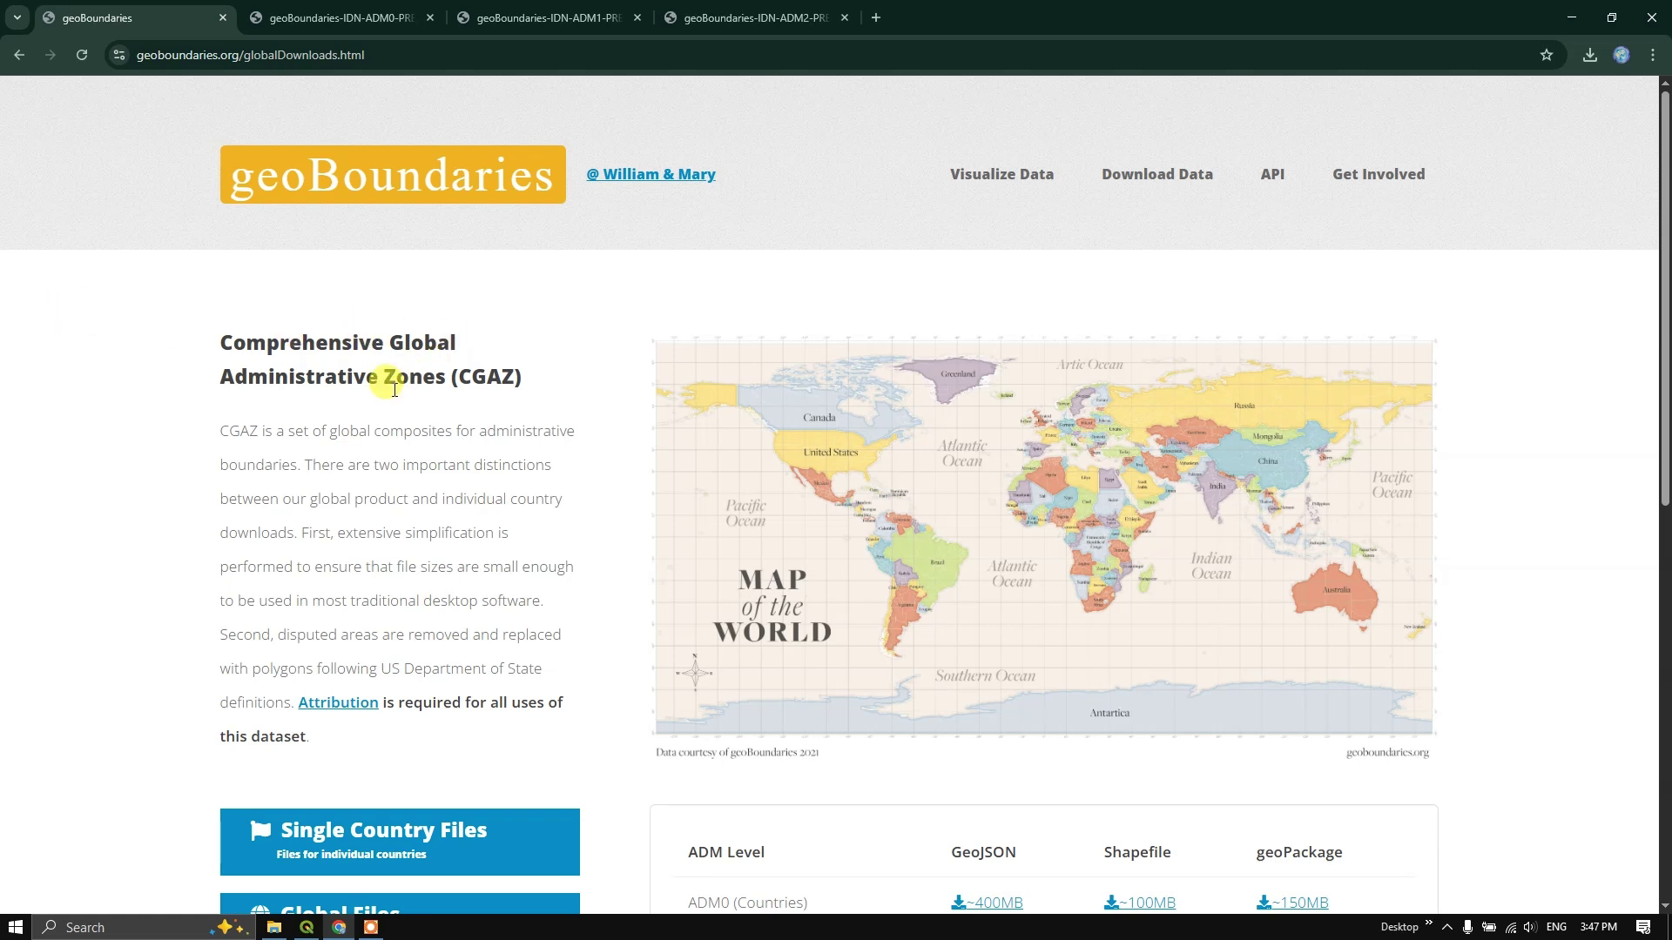
{"action": "scroll", "coordinate": [864, 501], "scroll_direction": "down", "scroll_amount": 4}
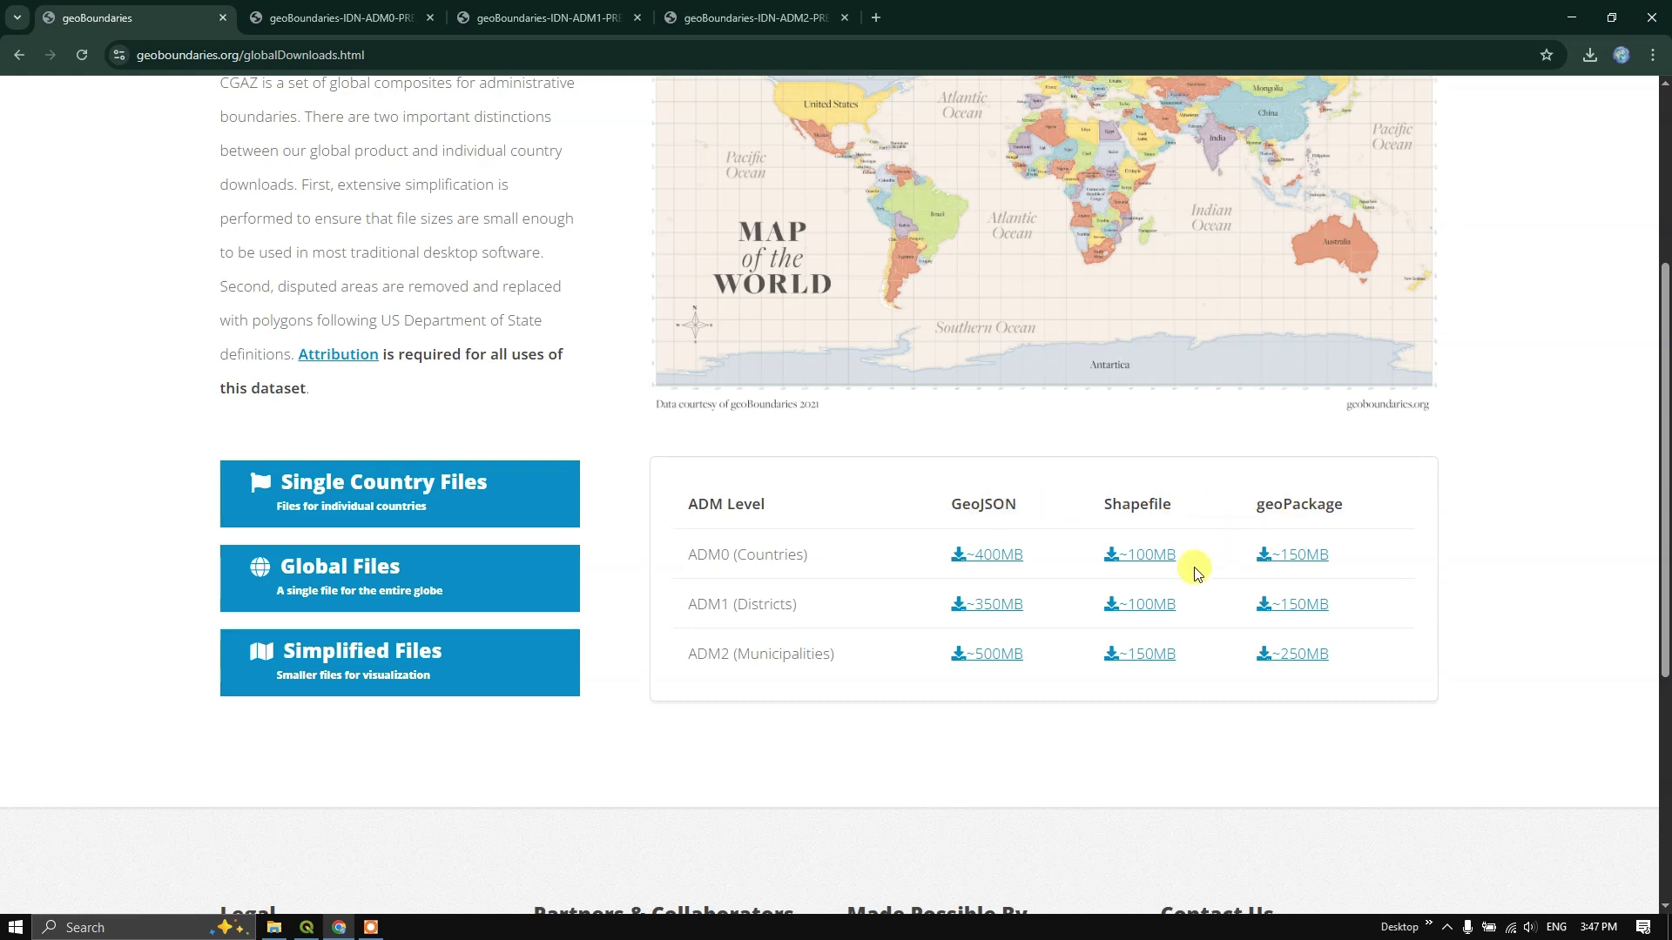
{"action": "scroll", "coordinate": [1195, 571], "scroll_direction": "up", "scroll_amount": 1}
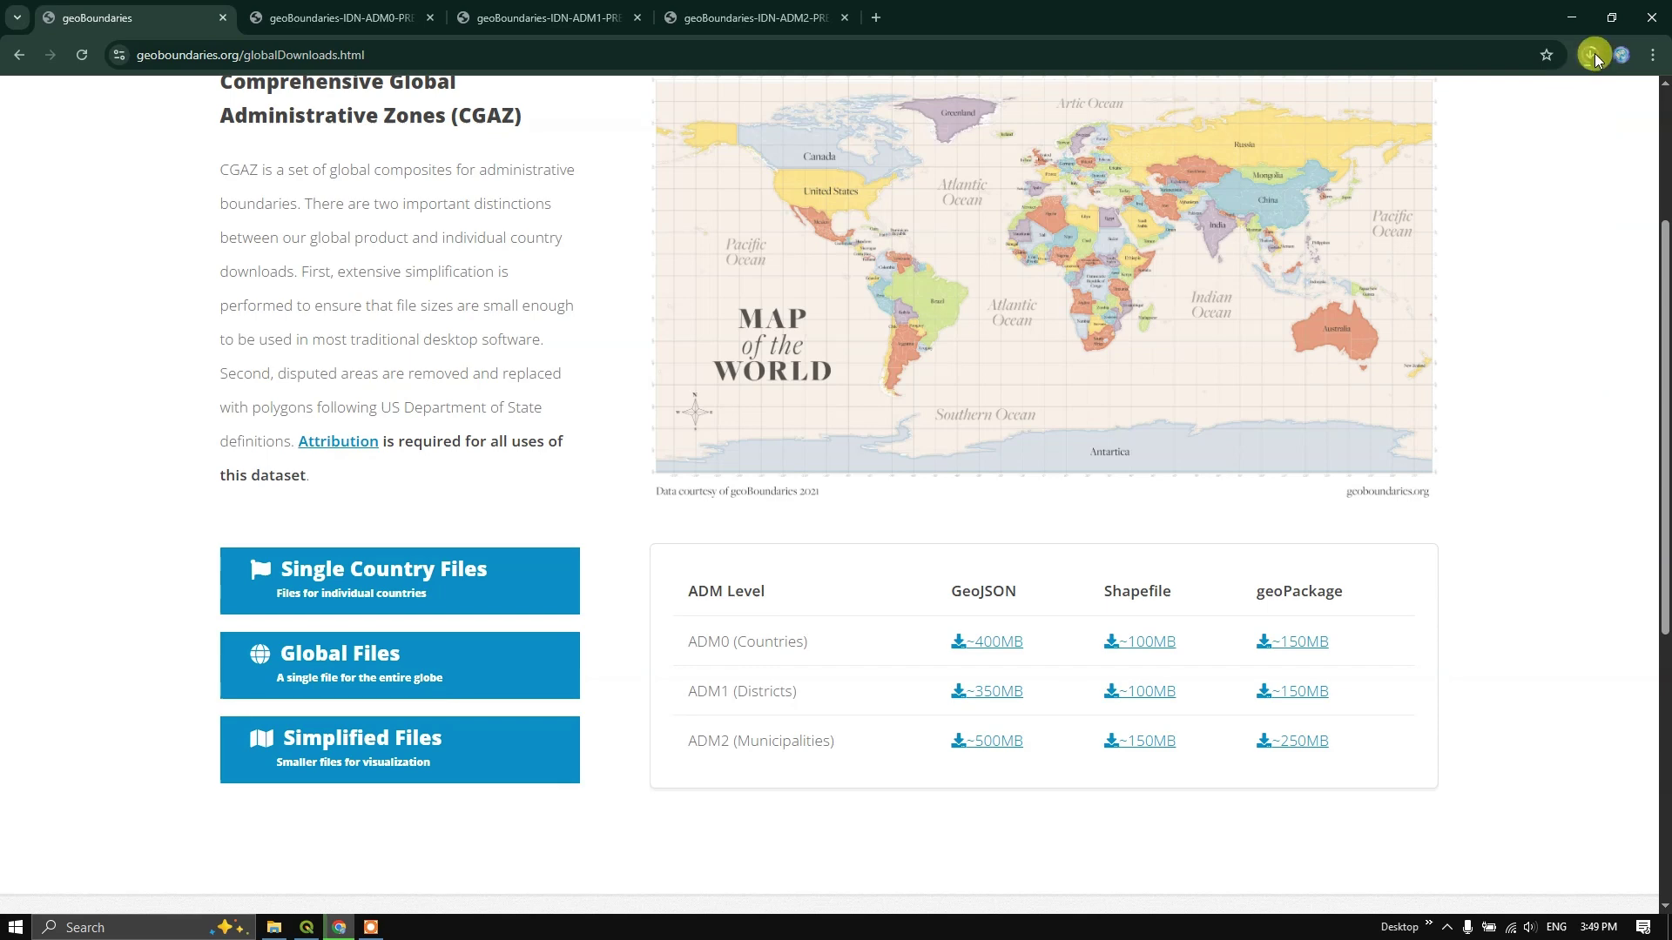
{"action": "left_click", "coordinate": [1590, 54]}
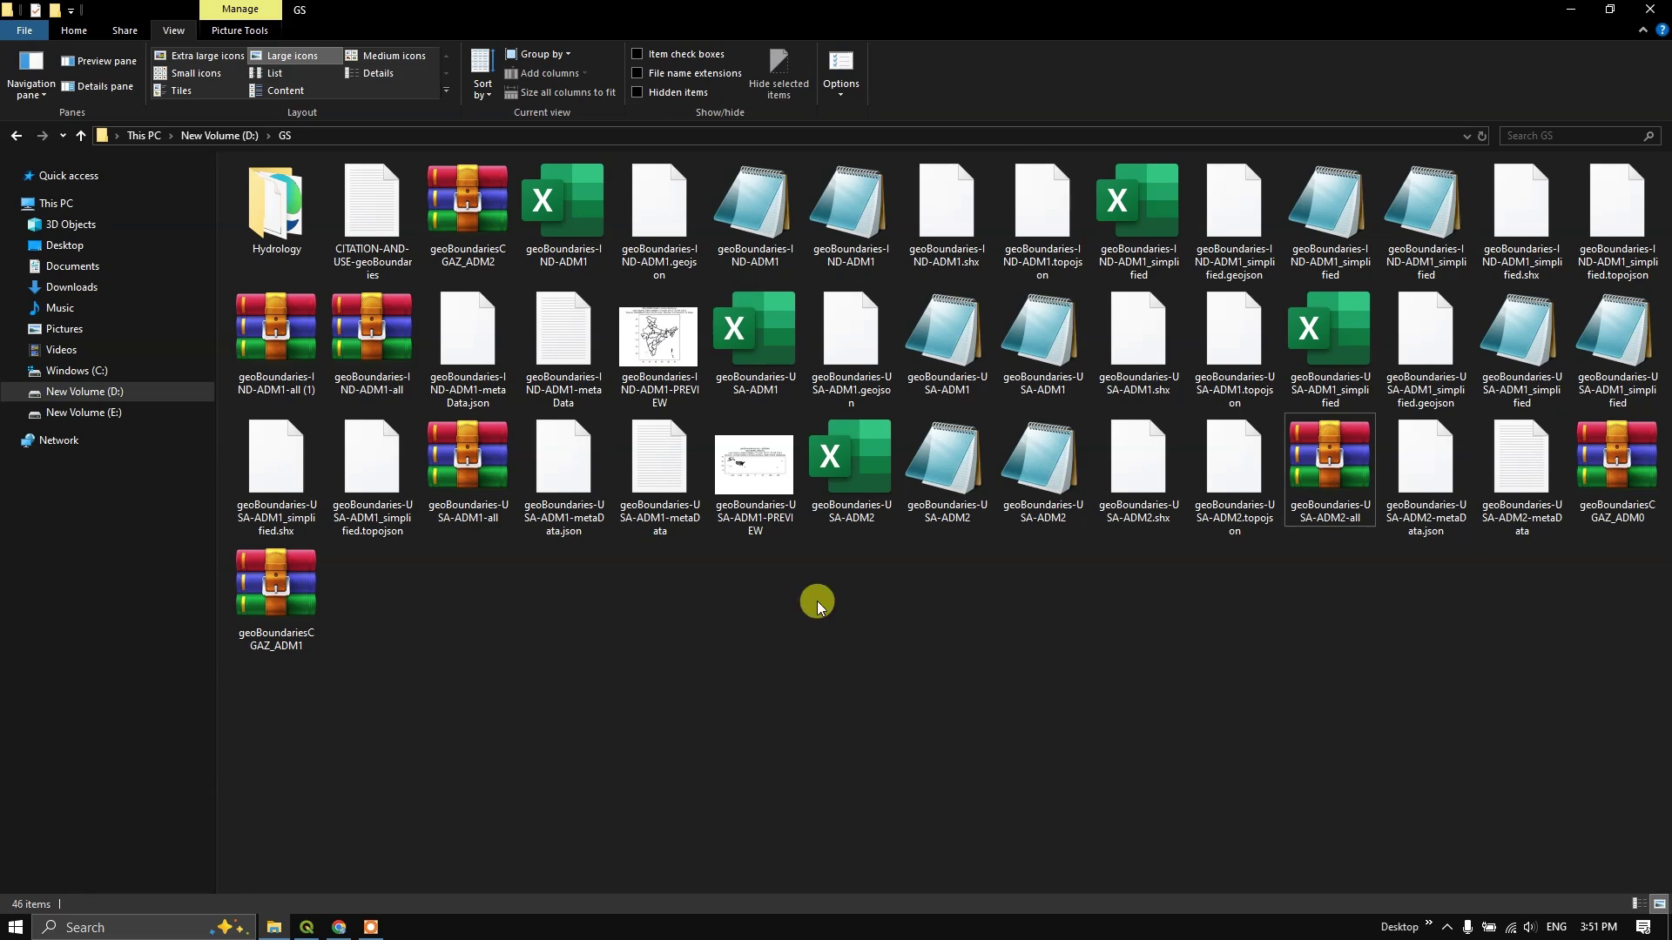
Step: In File Explorer, extract the archives geoBoundariesCGAZ_ADM0, geoBoundariesCGAZ_ADM1 and geoBoundariesCGAZ_ADM2 directly into D:\GS
{"action": "right_click", "coordinate": [483, 235]}
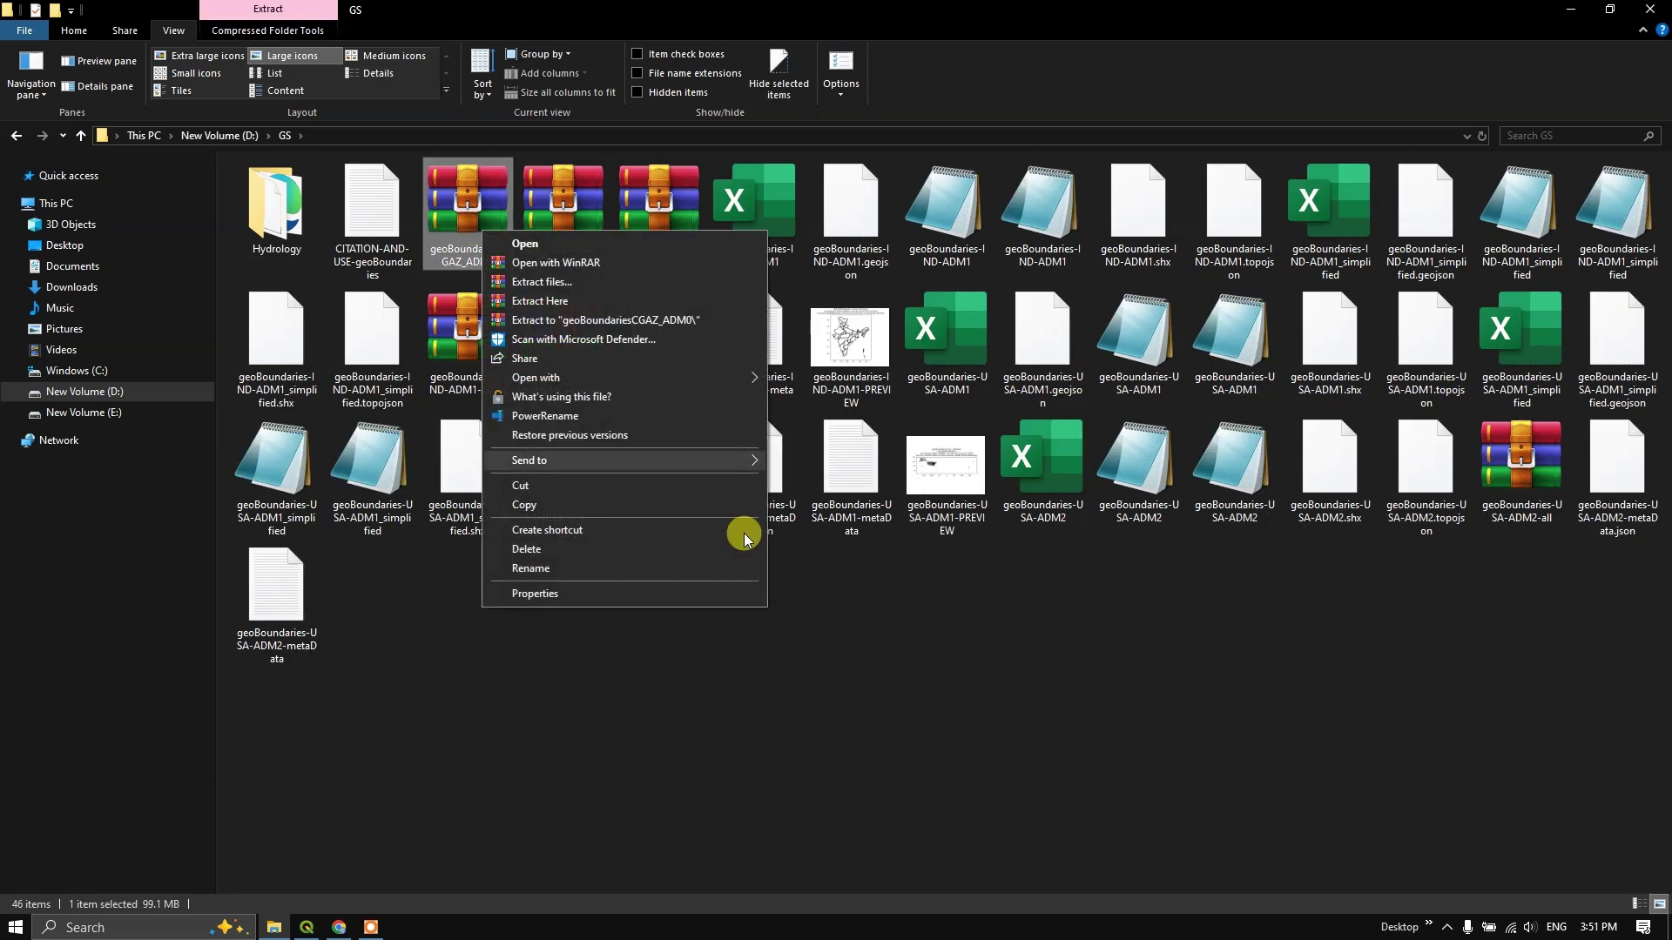
{"action": "key", "text": "Escape"}
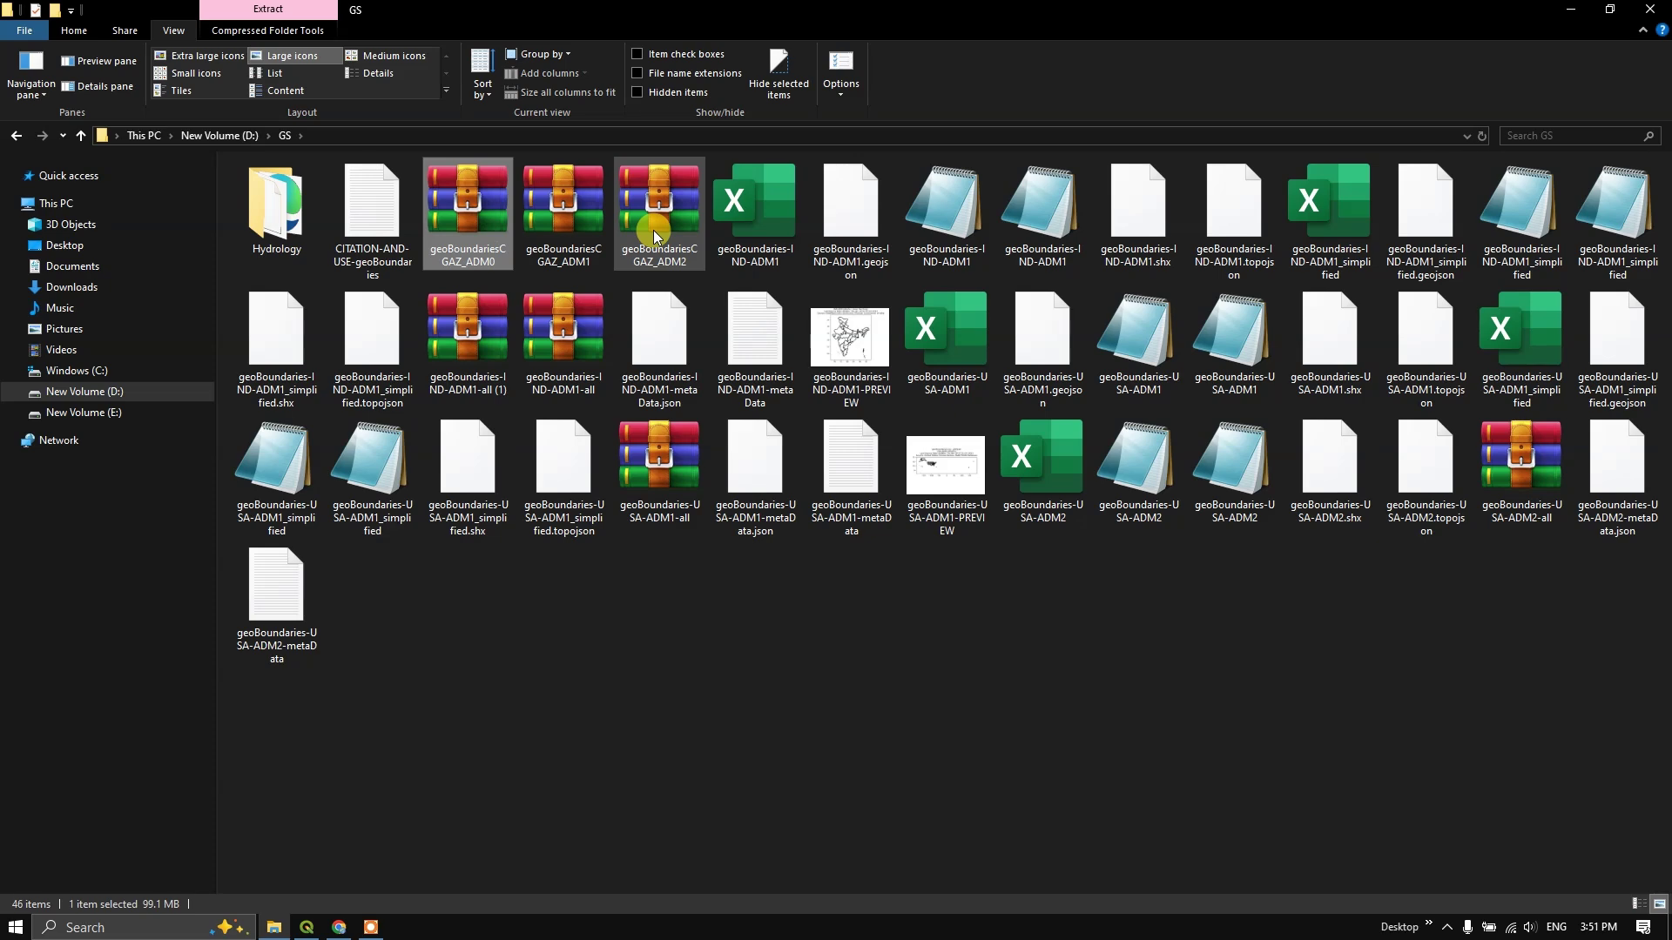
{"action": "left_click", "coordinate": [654, 237], "text": "shift"}
{"action": "right_click", "coordinate": [655, 235]}
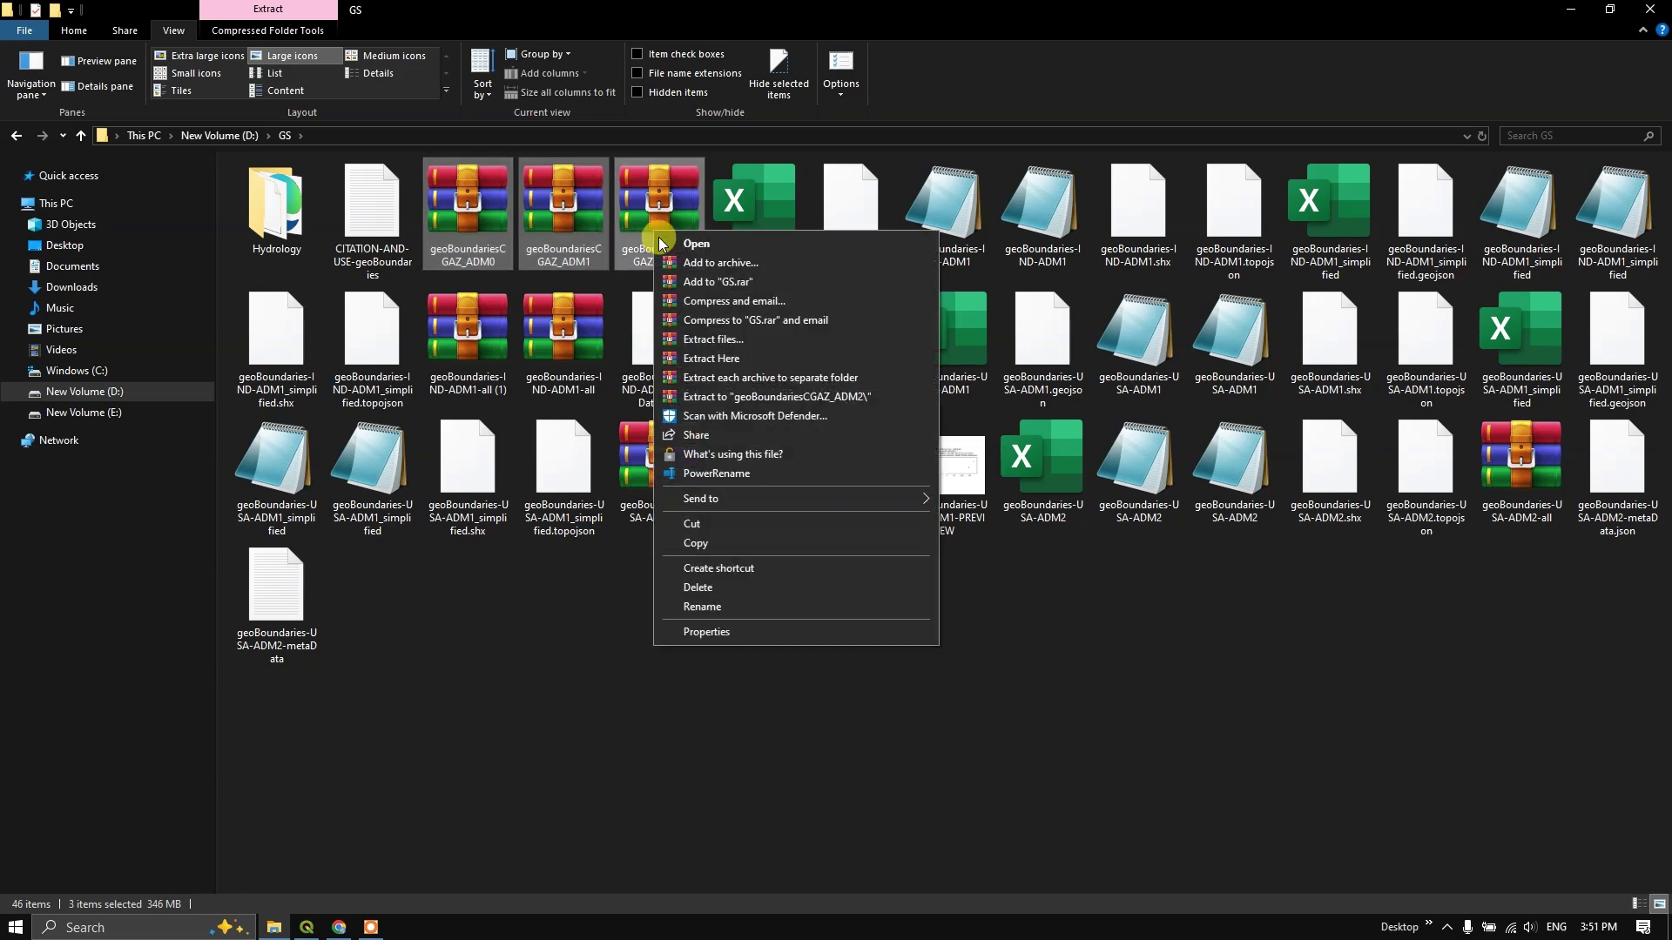
{"action": "left_click", "coordinate": [730, 367]}
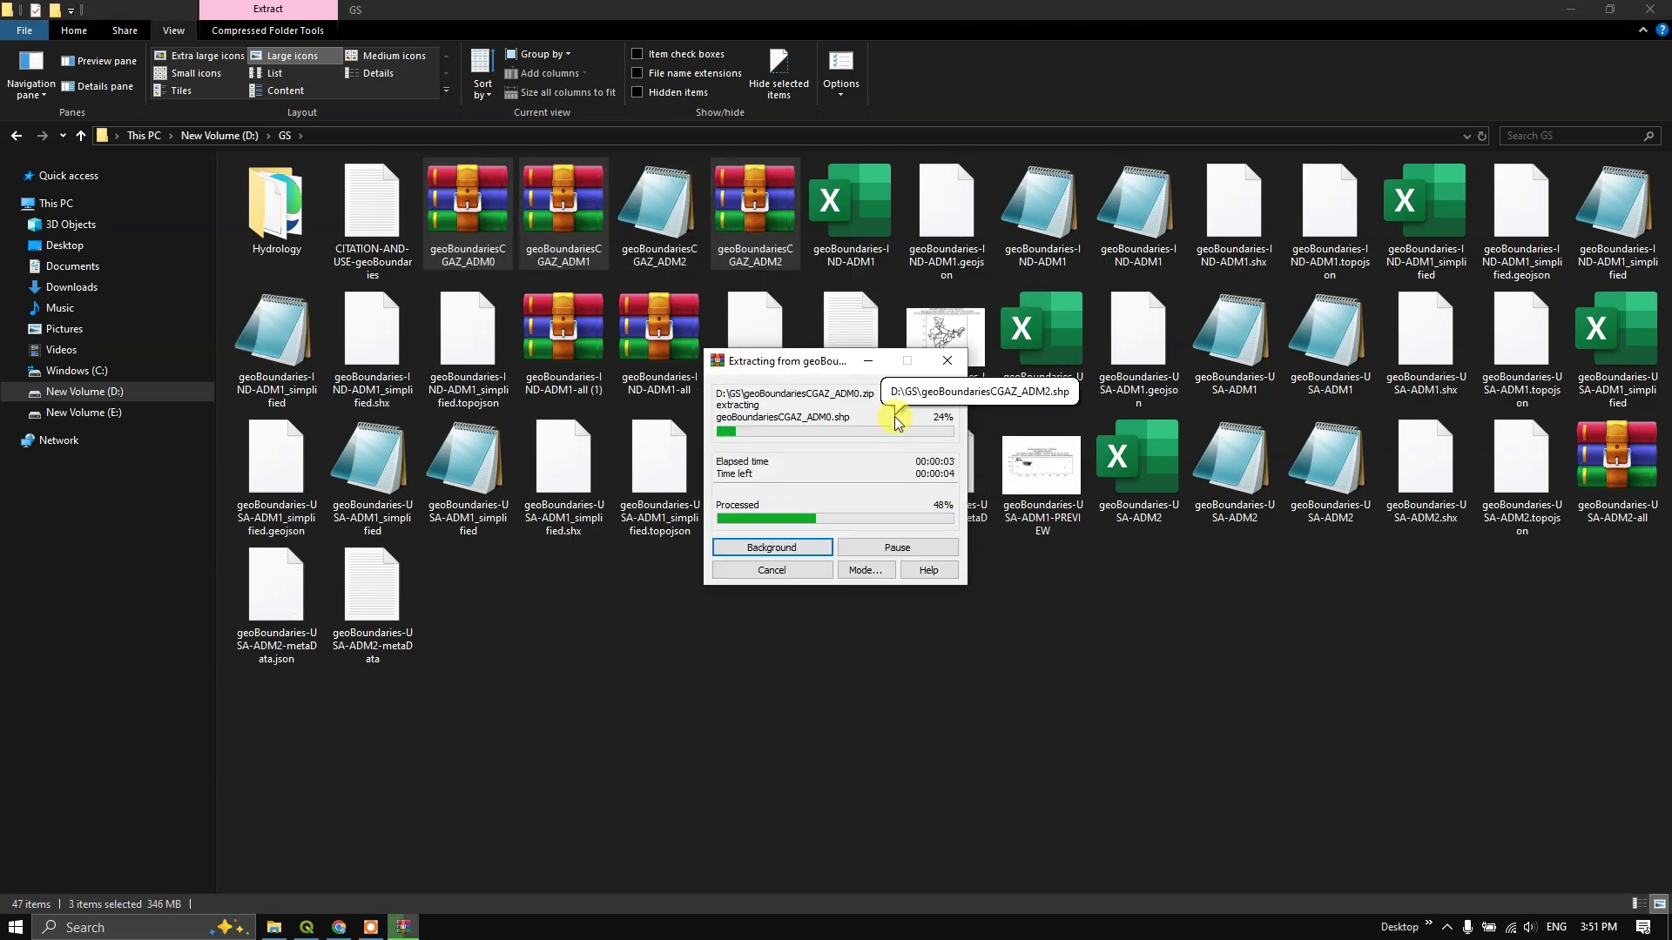
Step: Switch to QGIS and remove all four loaded IND and USA boundary layers from the project
{"action": "left_click", "coordinate": [306, 926]}
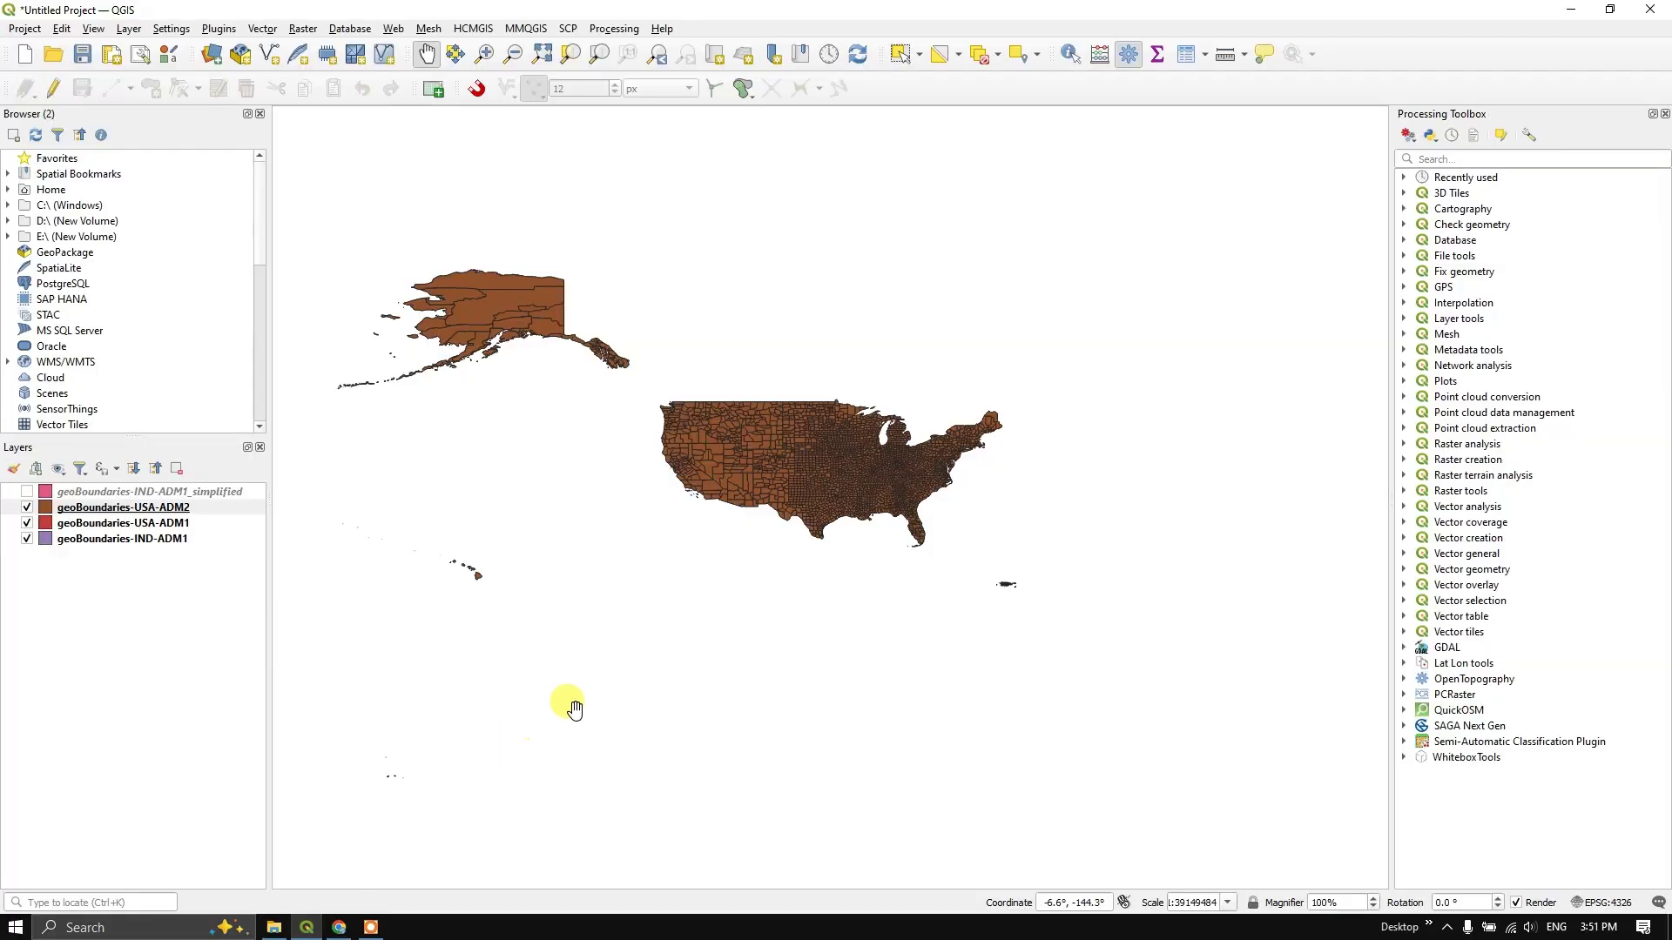
{"action": "left_click", "coordinate": [86, 492]}
{"action": "left_click", "coordinate": [100, 538], "text": "shift"}
{"action": "right_click", "coordinate": [115, 527]}
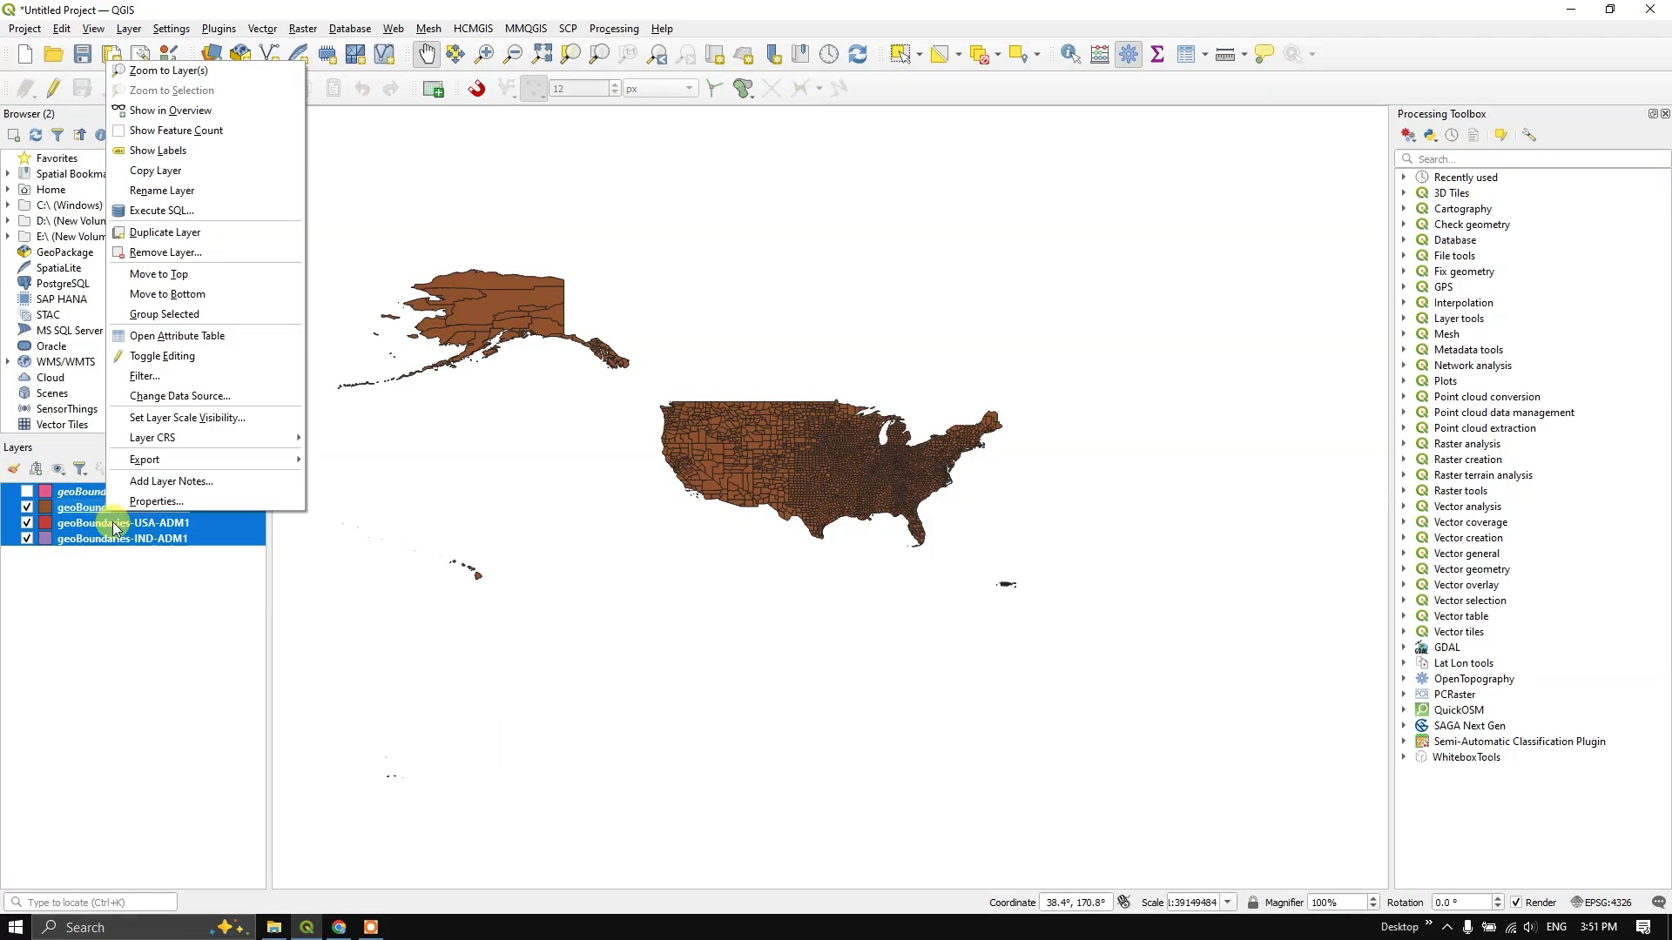
{"action": "left_click", "coordinate": [152, 252]}
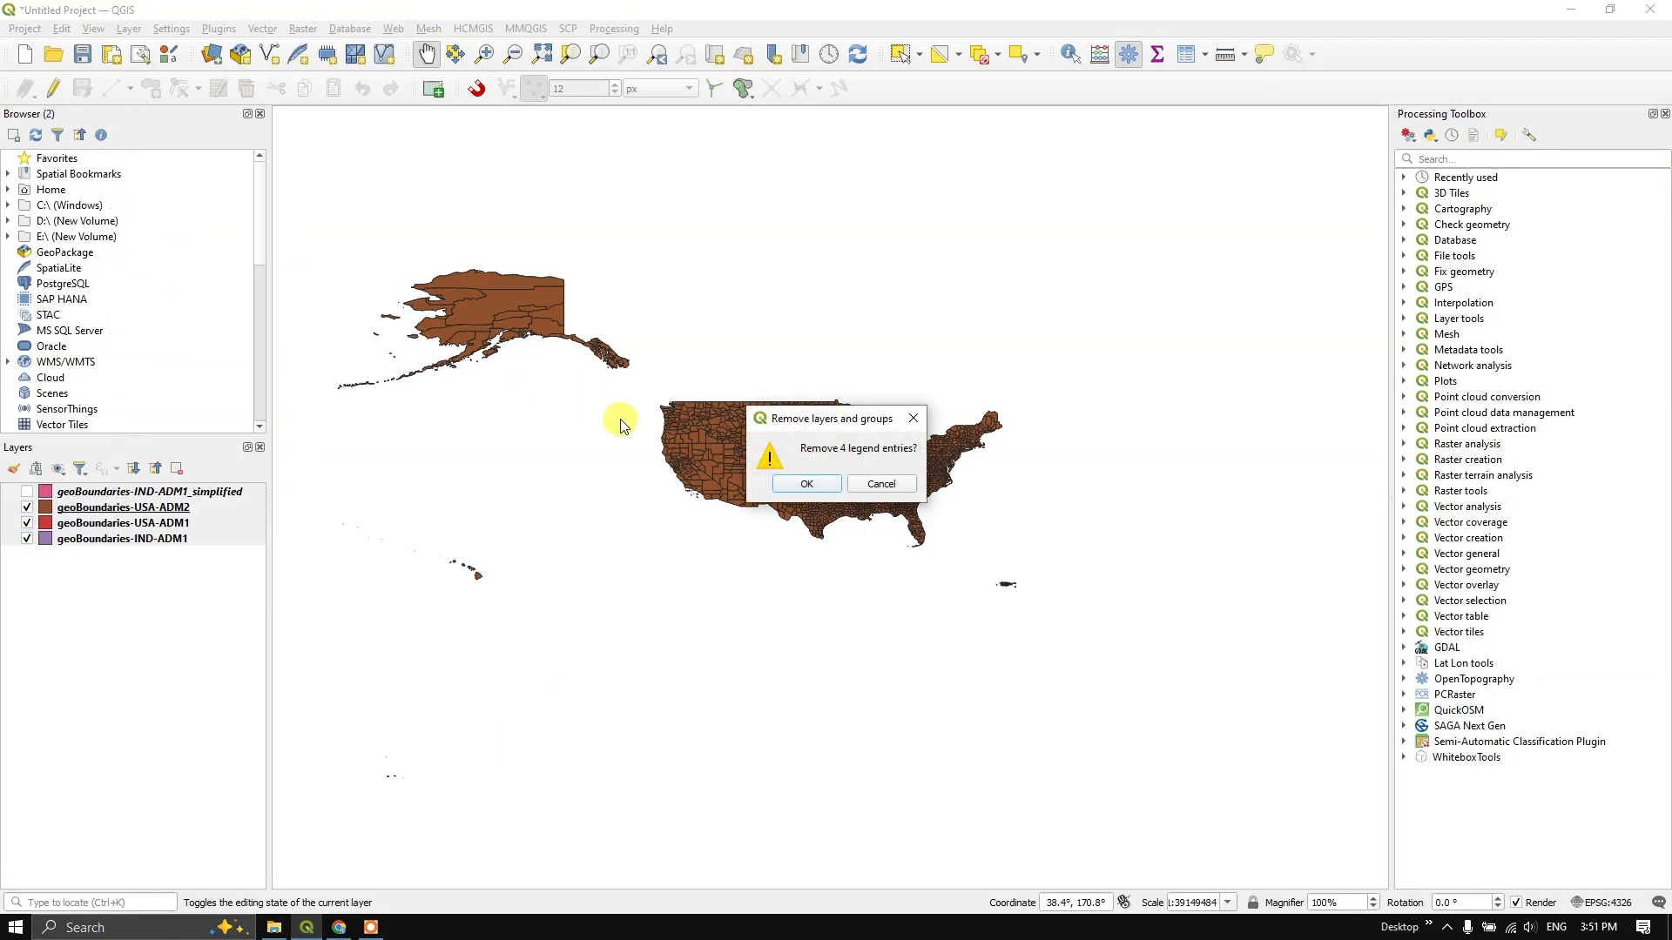
{"action": "left_click", "coordinate": [802, 486]}
Step: Add the shapefiles geoBoundariesCGAZ_ADM0, geoBoundariesCGAZ_ADM1 and geoBoundariesCGAZ_ADM2 from D:\GS as vector layers
{"action": "left_click", "coordinate": [129, 29]}
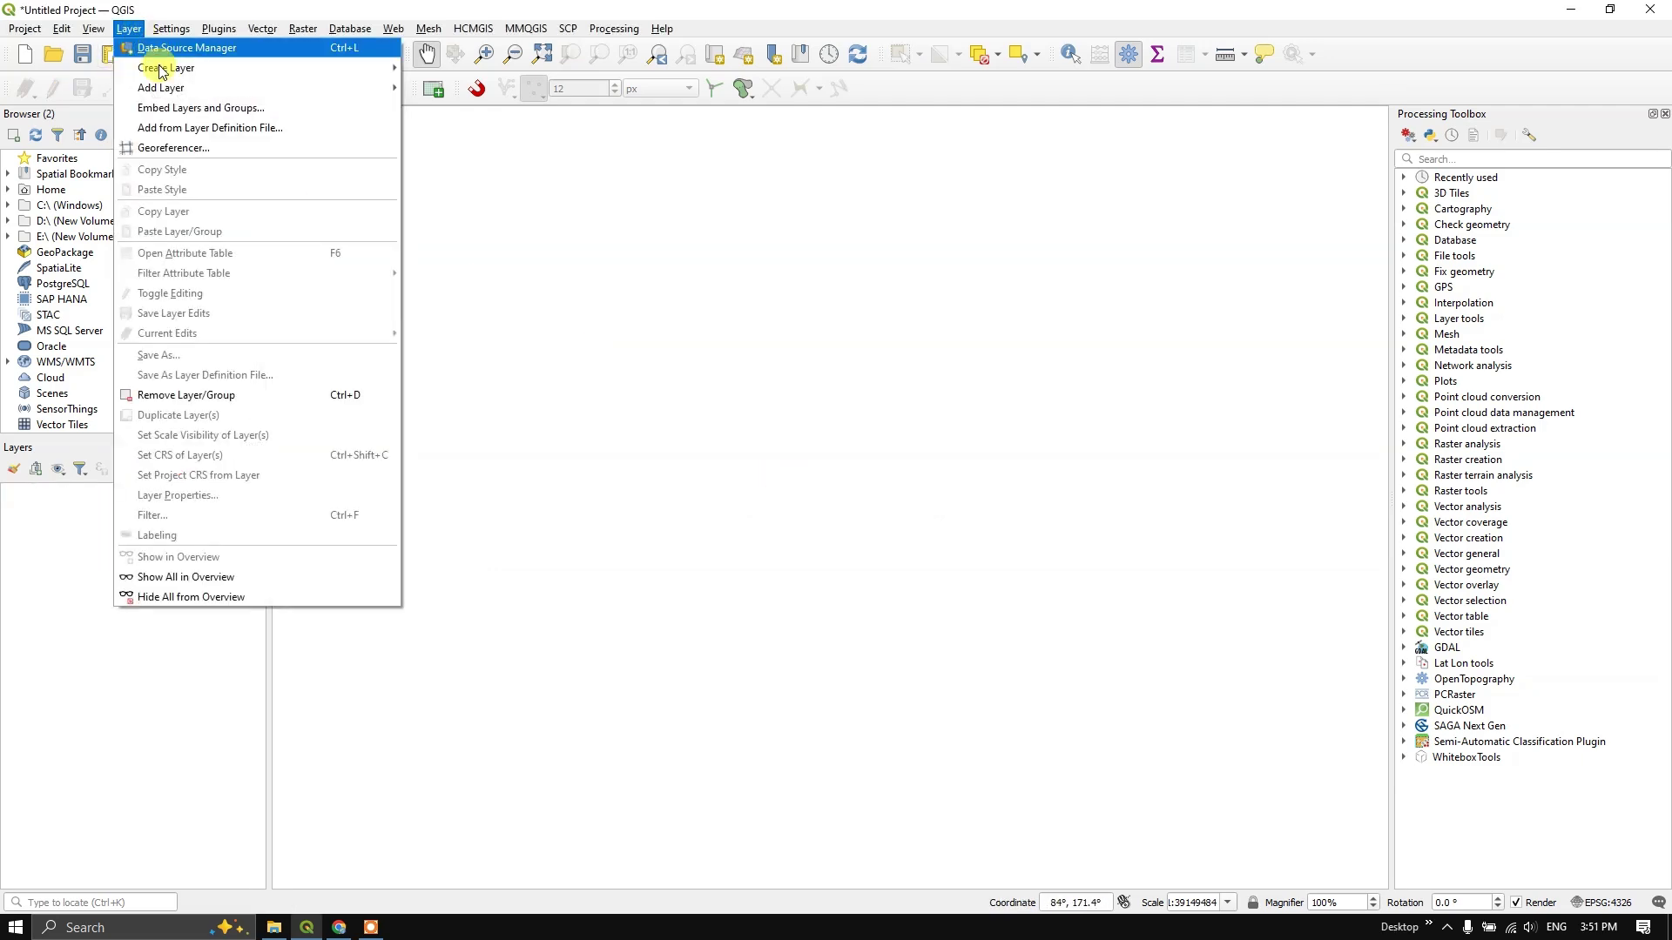
{"action": "mouse_move", "coordinate": [162, 87]}
{"action": "left_click", "coordinate": [583, 87]}
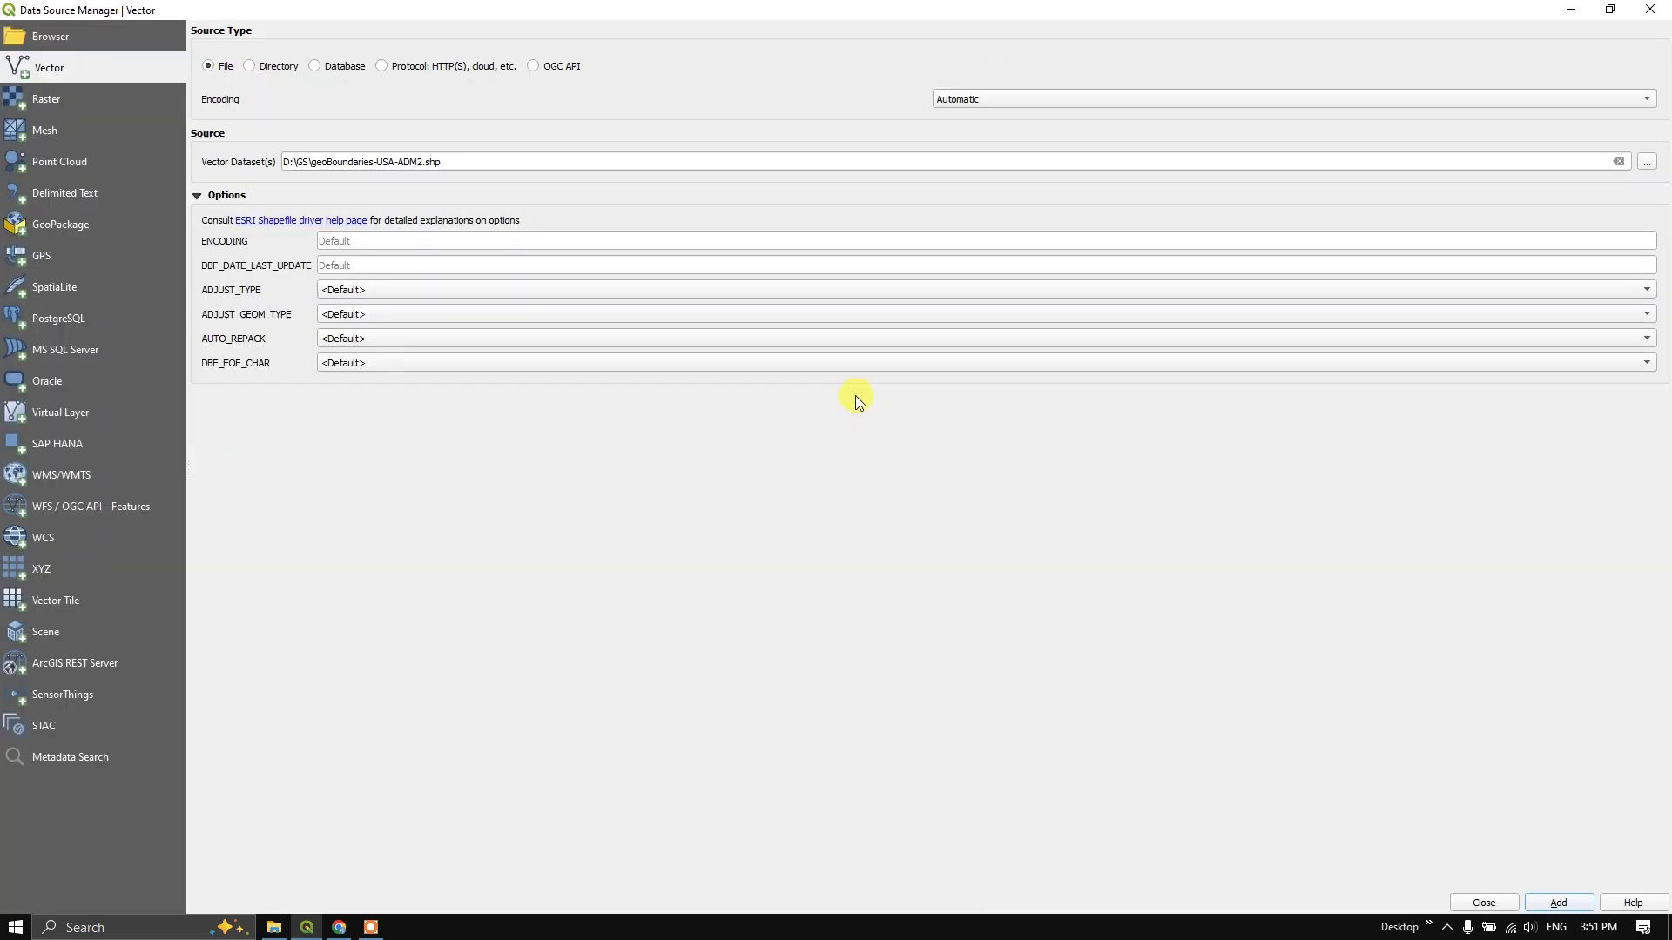
{"action": "left_click", "coordinate": [1649, 162]}
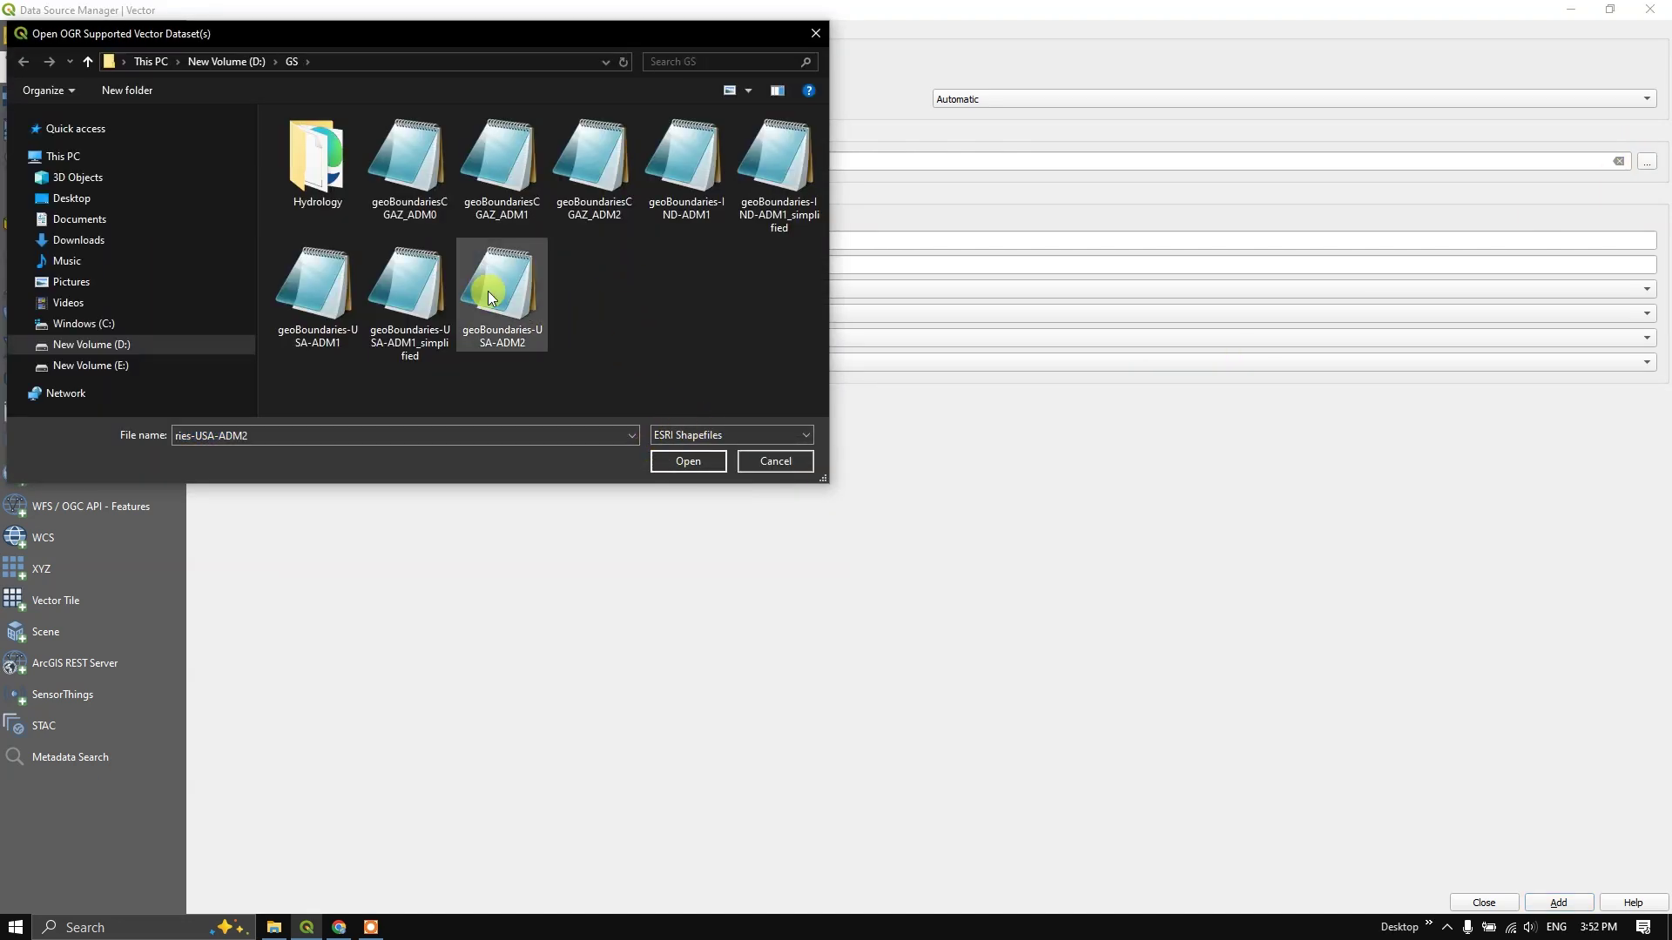
{"action": "left_click", "coordinate": [405, 201]}
{"action": "left_click", "coordinate": [566, 213], "text": "shift"}
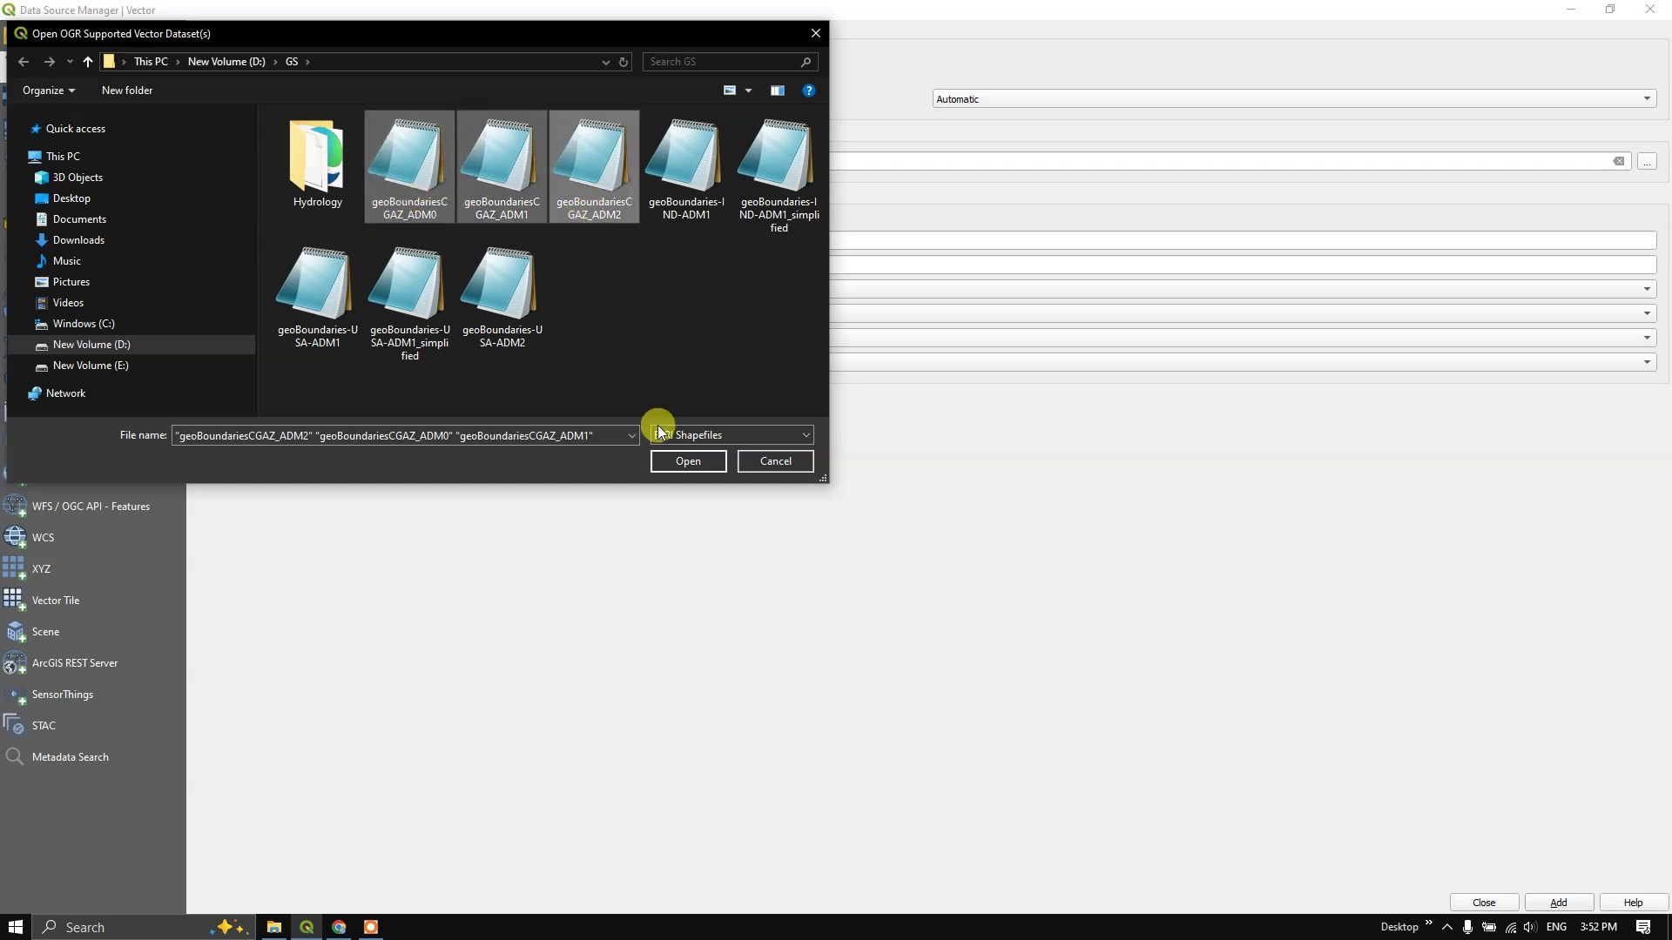
{"action": "left_click", "coordinate": [697, 465]}
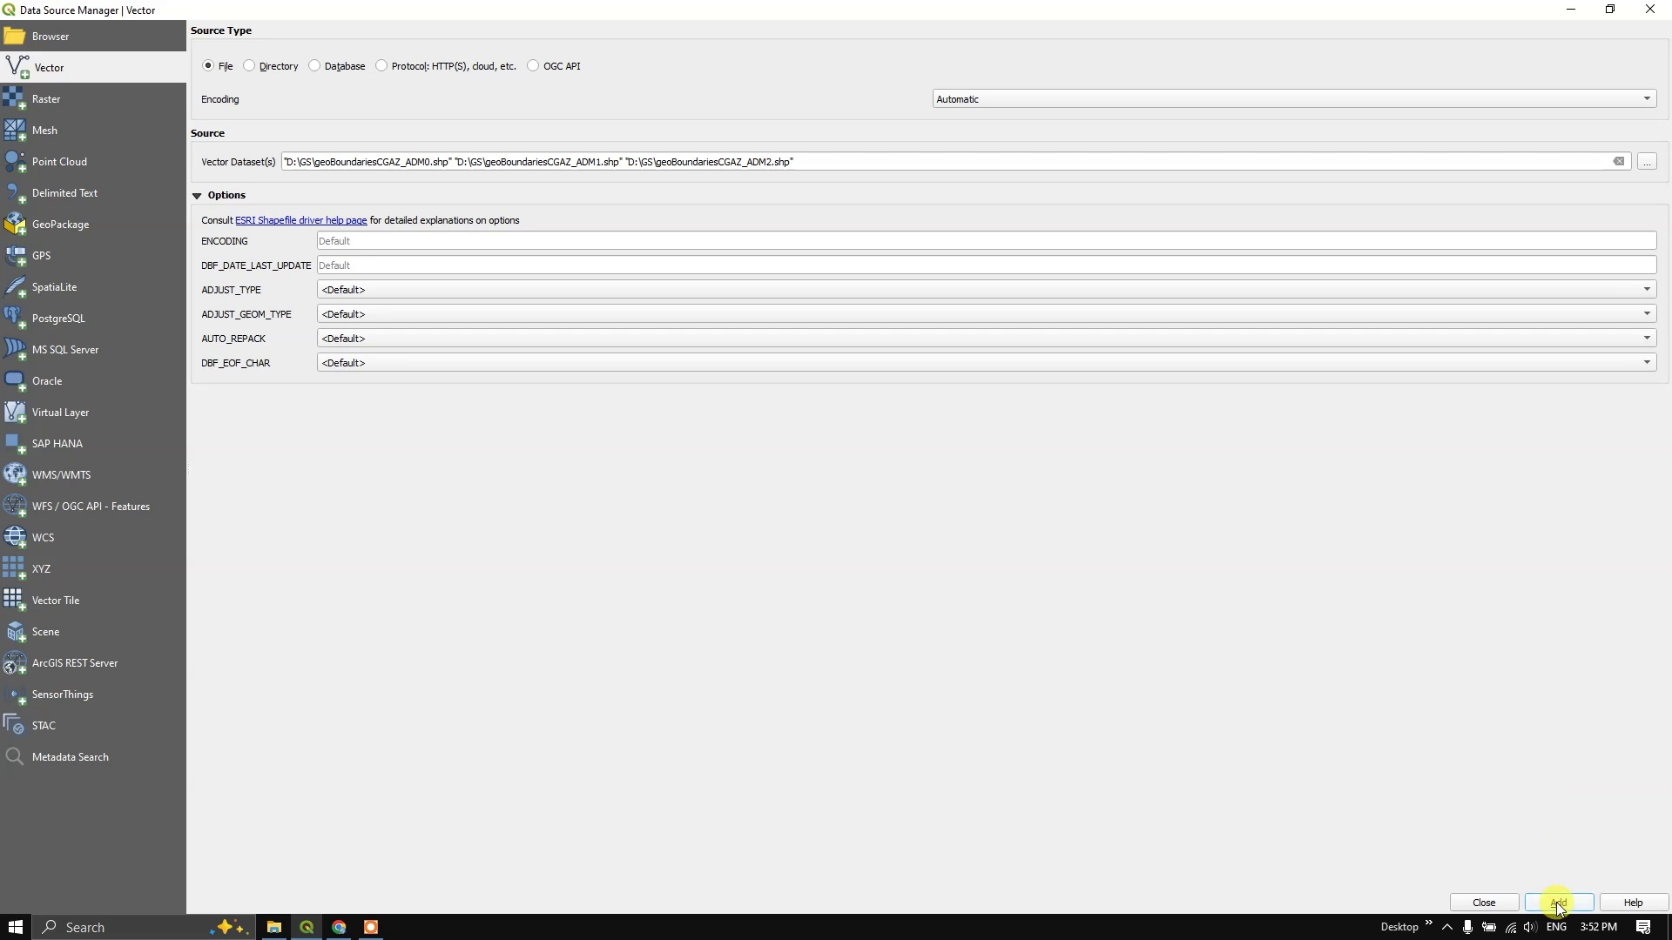
{"action": "left_click", "coordinate": [1660, 13]}
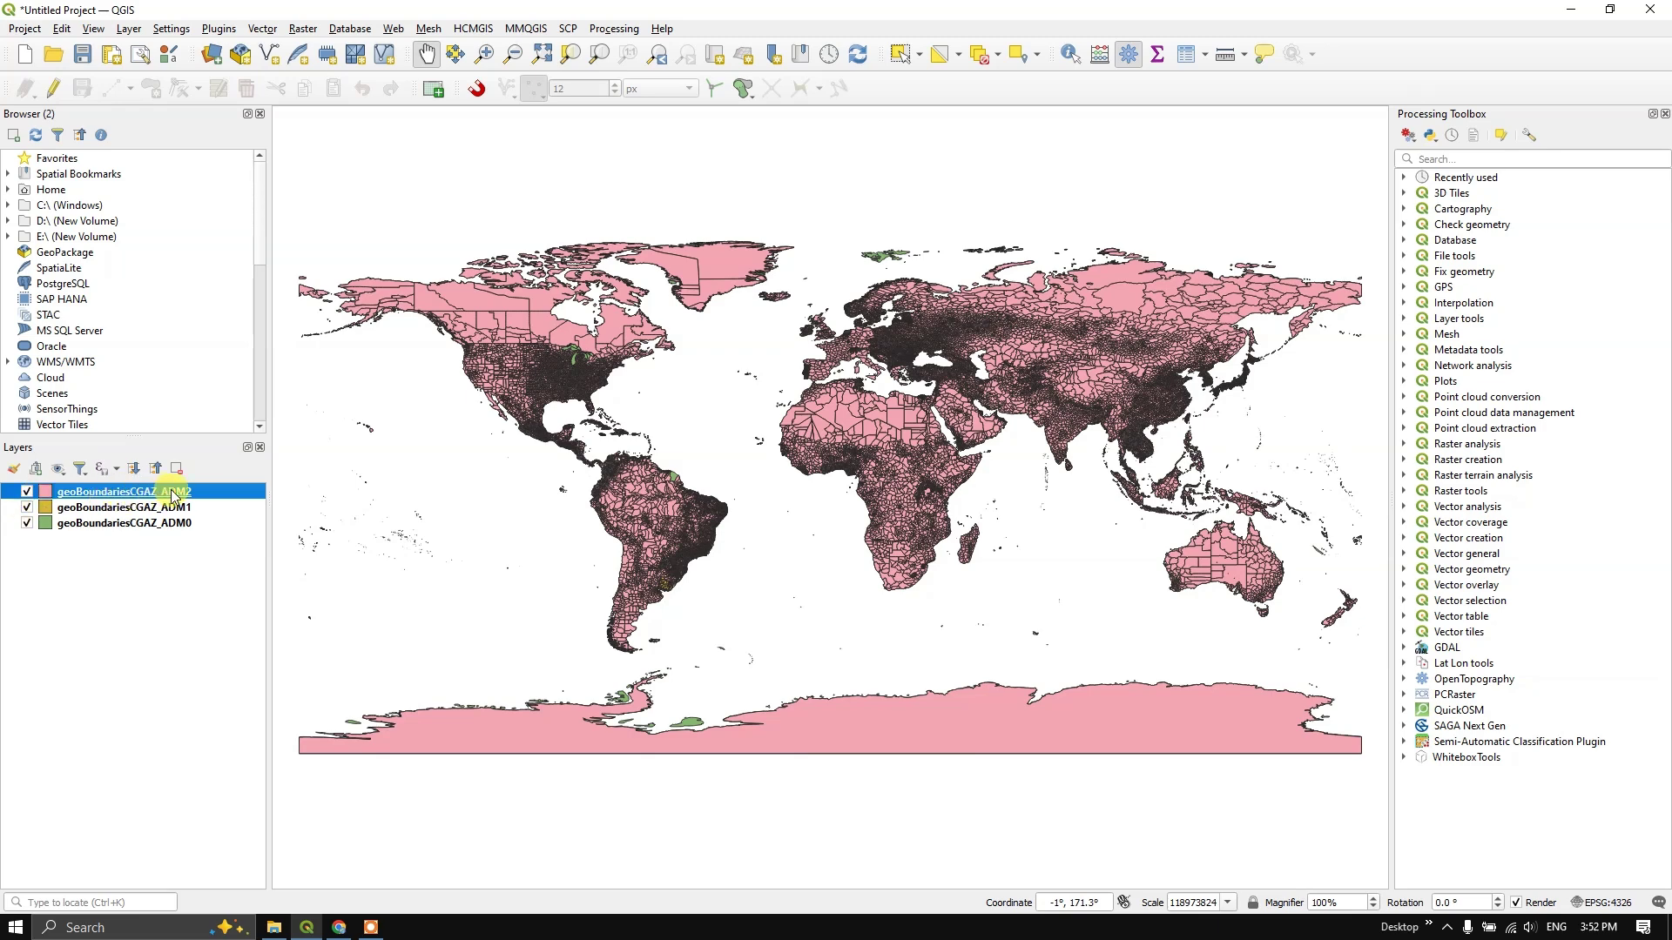
Step: Compare the global ADM2, ADM1 and ADM0 layers by switching their visibility, leaving only geoBoundariesCGAZ_ADM0 shown
{"action": "left_click", "coordinate": [28, 493]}
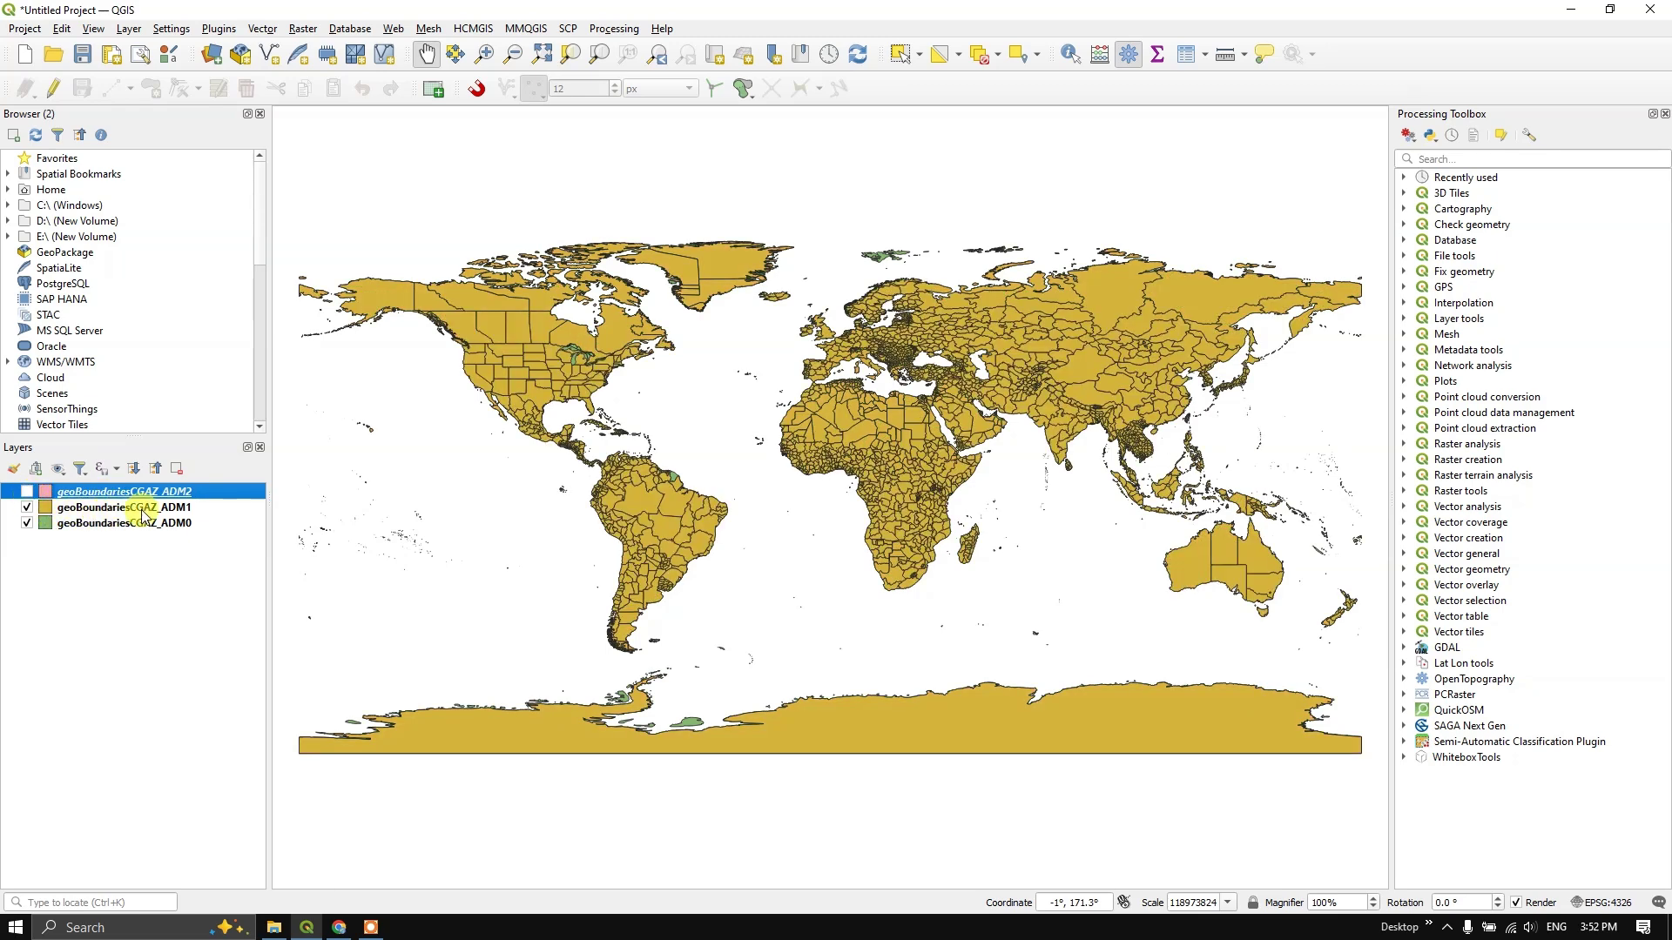
{"action": "left_click", "coordinate": [28, 509]}
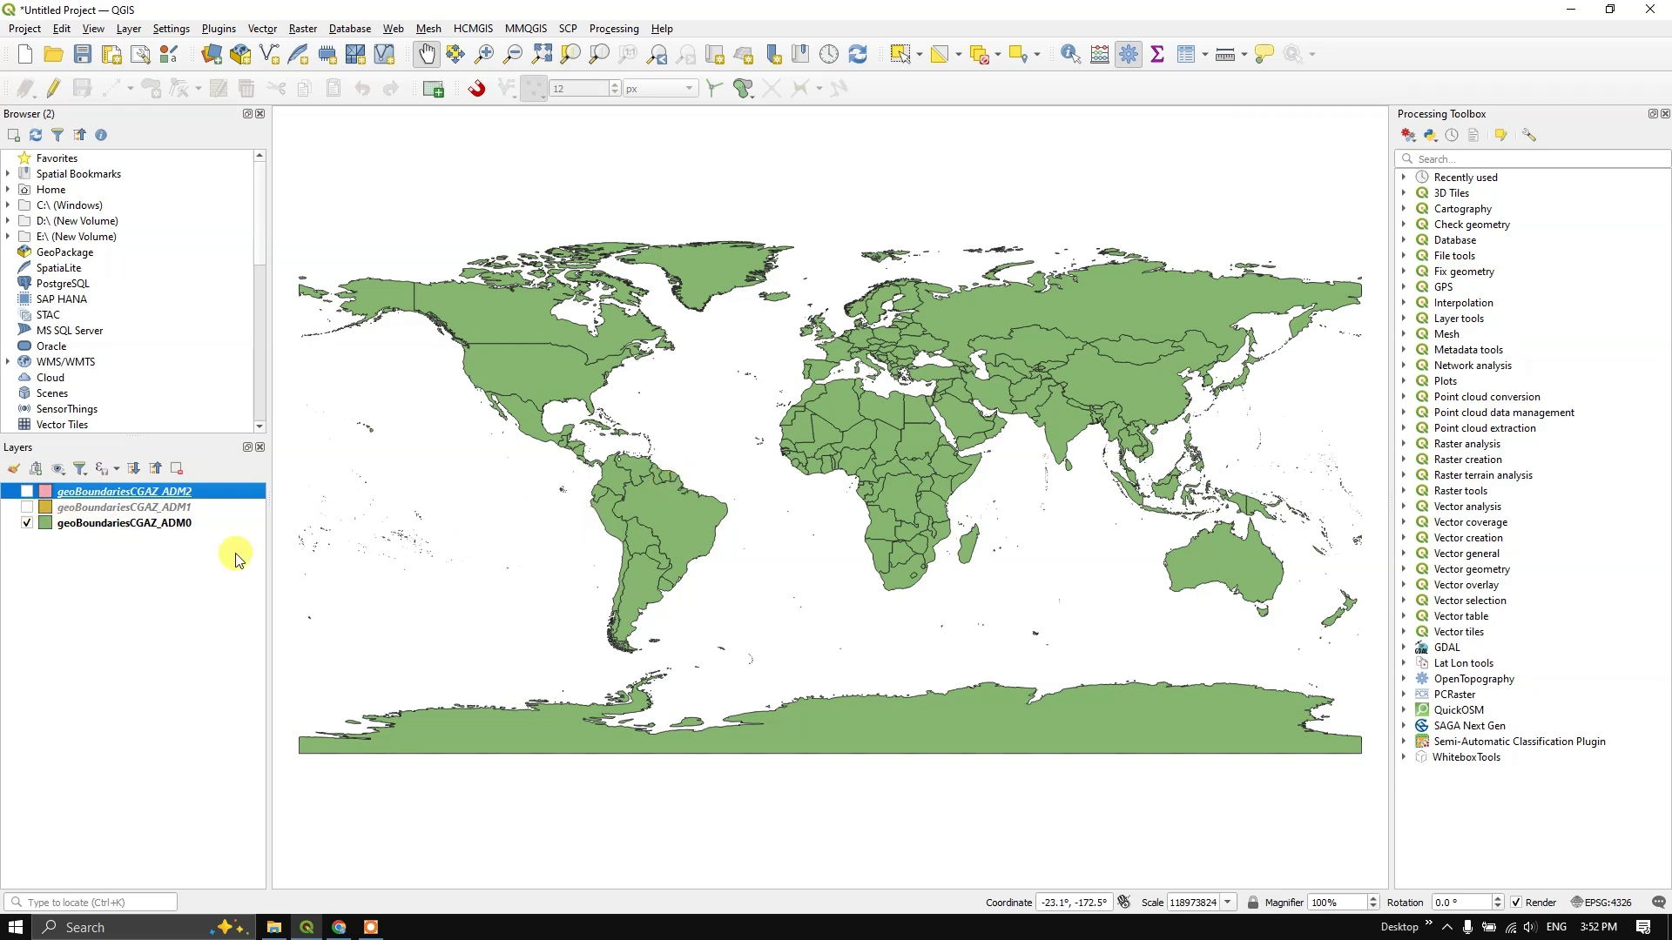
{"action": "left_click", "coordinate": [28, 509]}
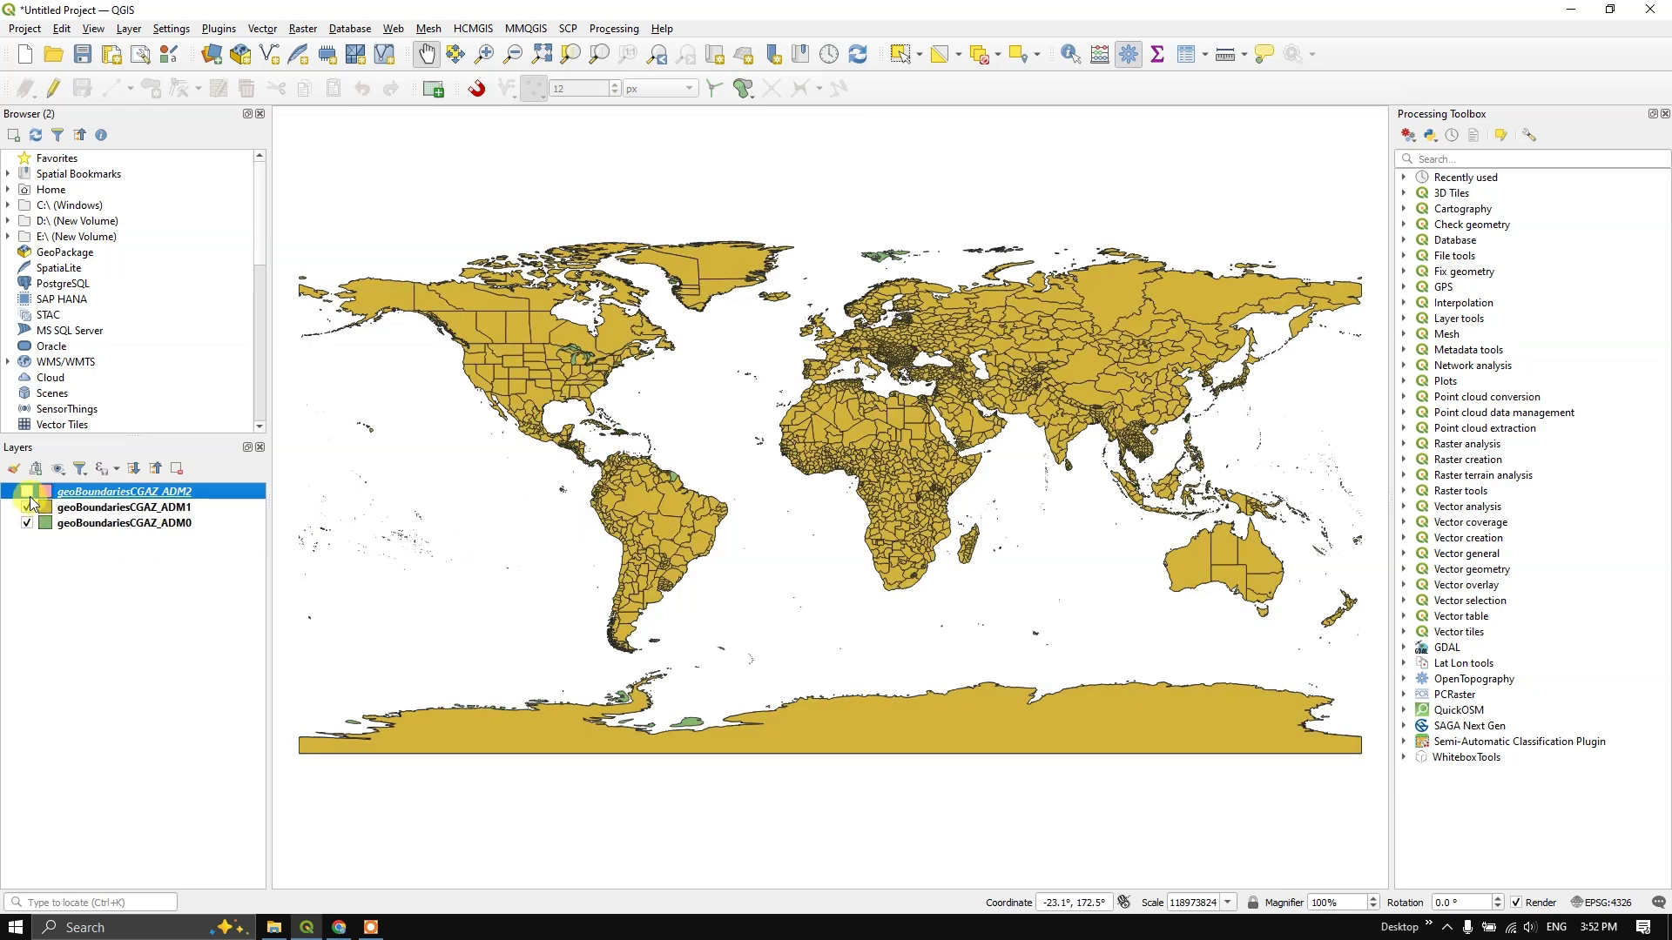
{"action": "left_click", "coordinate": [27, 493]}
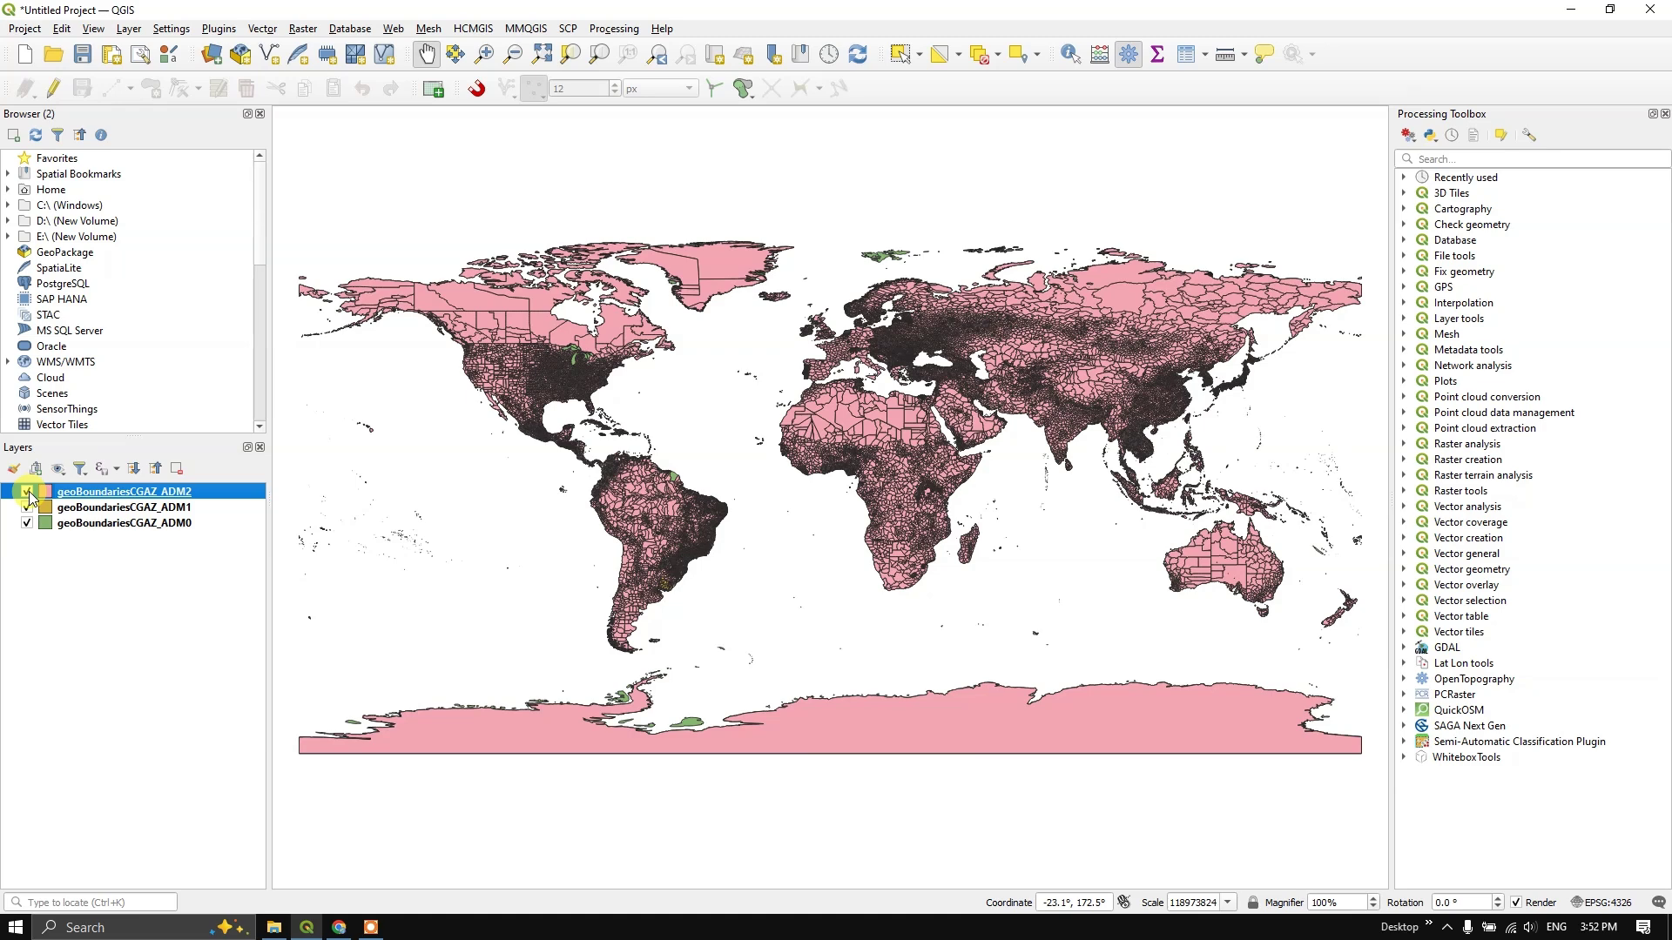
{"action": "left_click", "coordinate": [27, 493]}
{"action": "left_click", "coordinate": [27, 509]}
{"action": "left_click", "coordinate": [27, 524]}
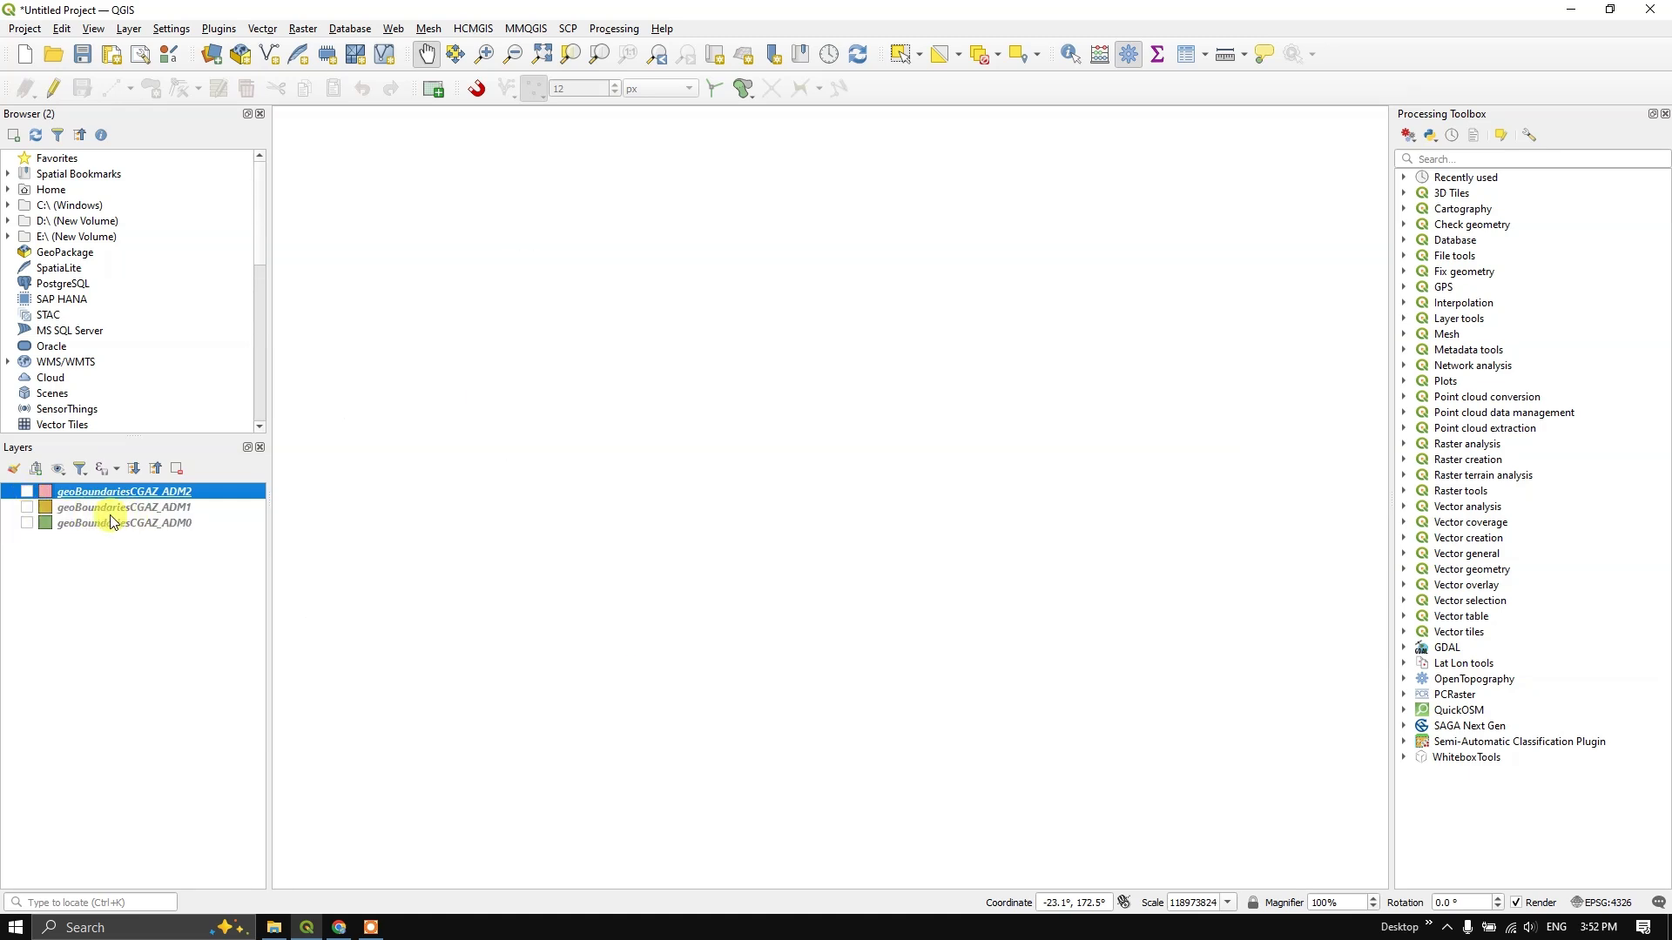
{"action": "left_click", "coordinate": [29, 524]}
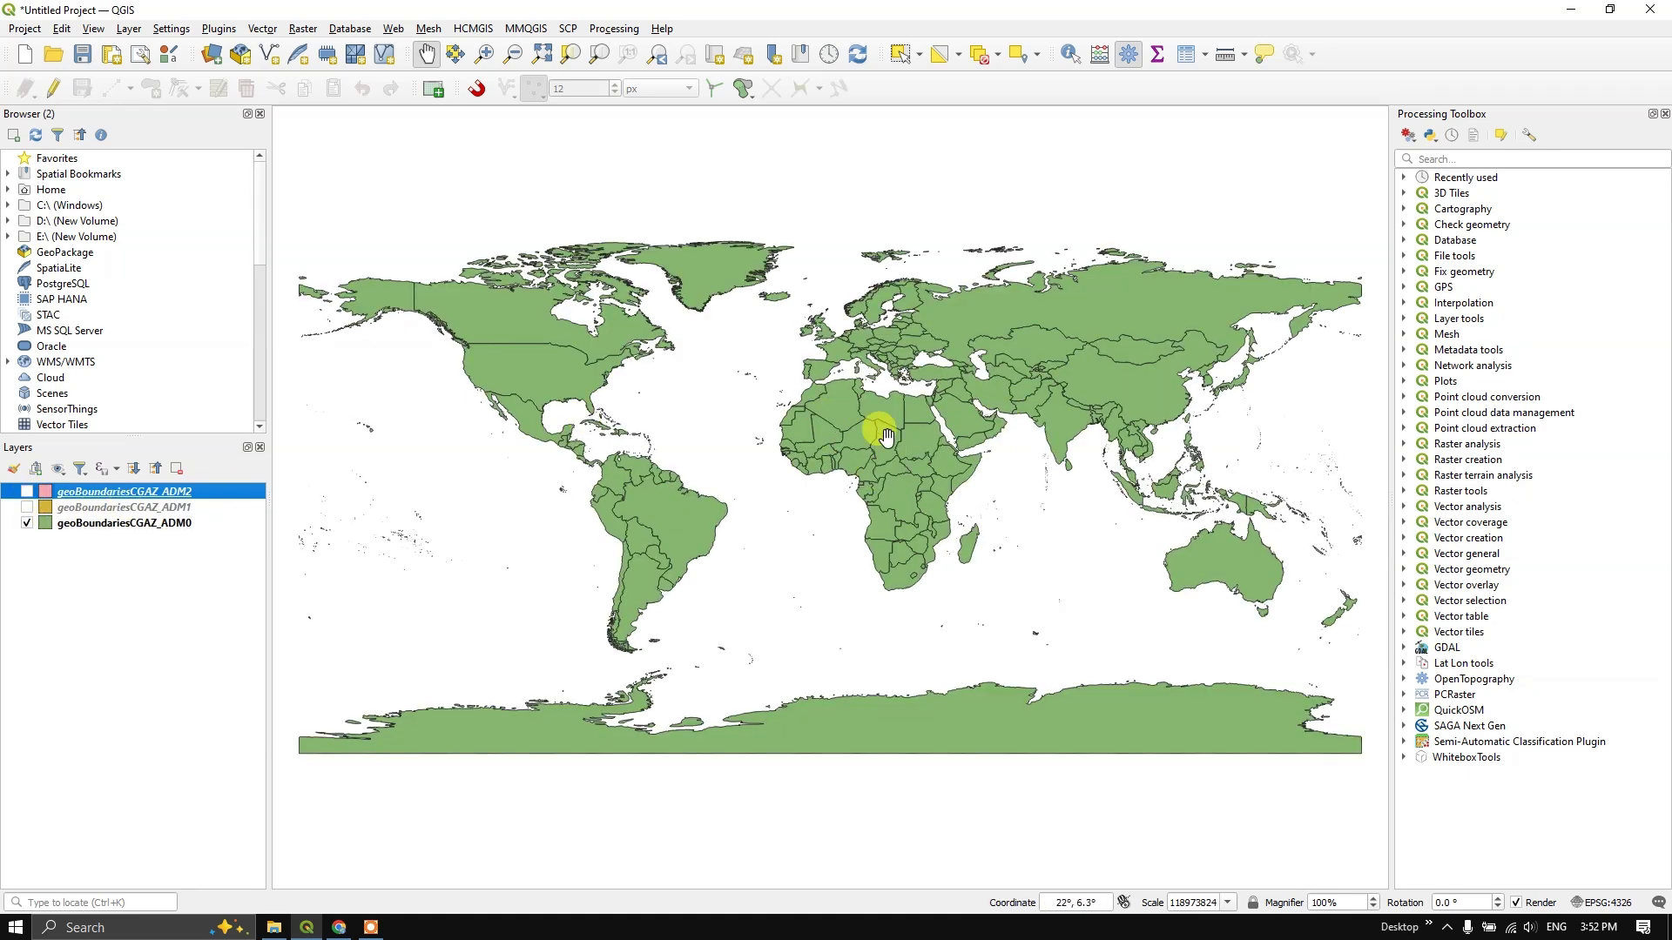
Step: Switch to the geoBoundaries website in the browser, open its Visualize Data page and choose Ethiopia as the country to compare
{"action": "key", "text": "alt+Tab"}
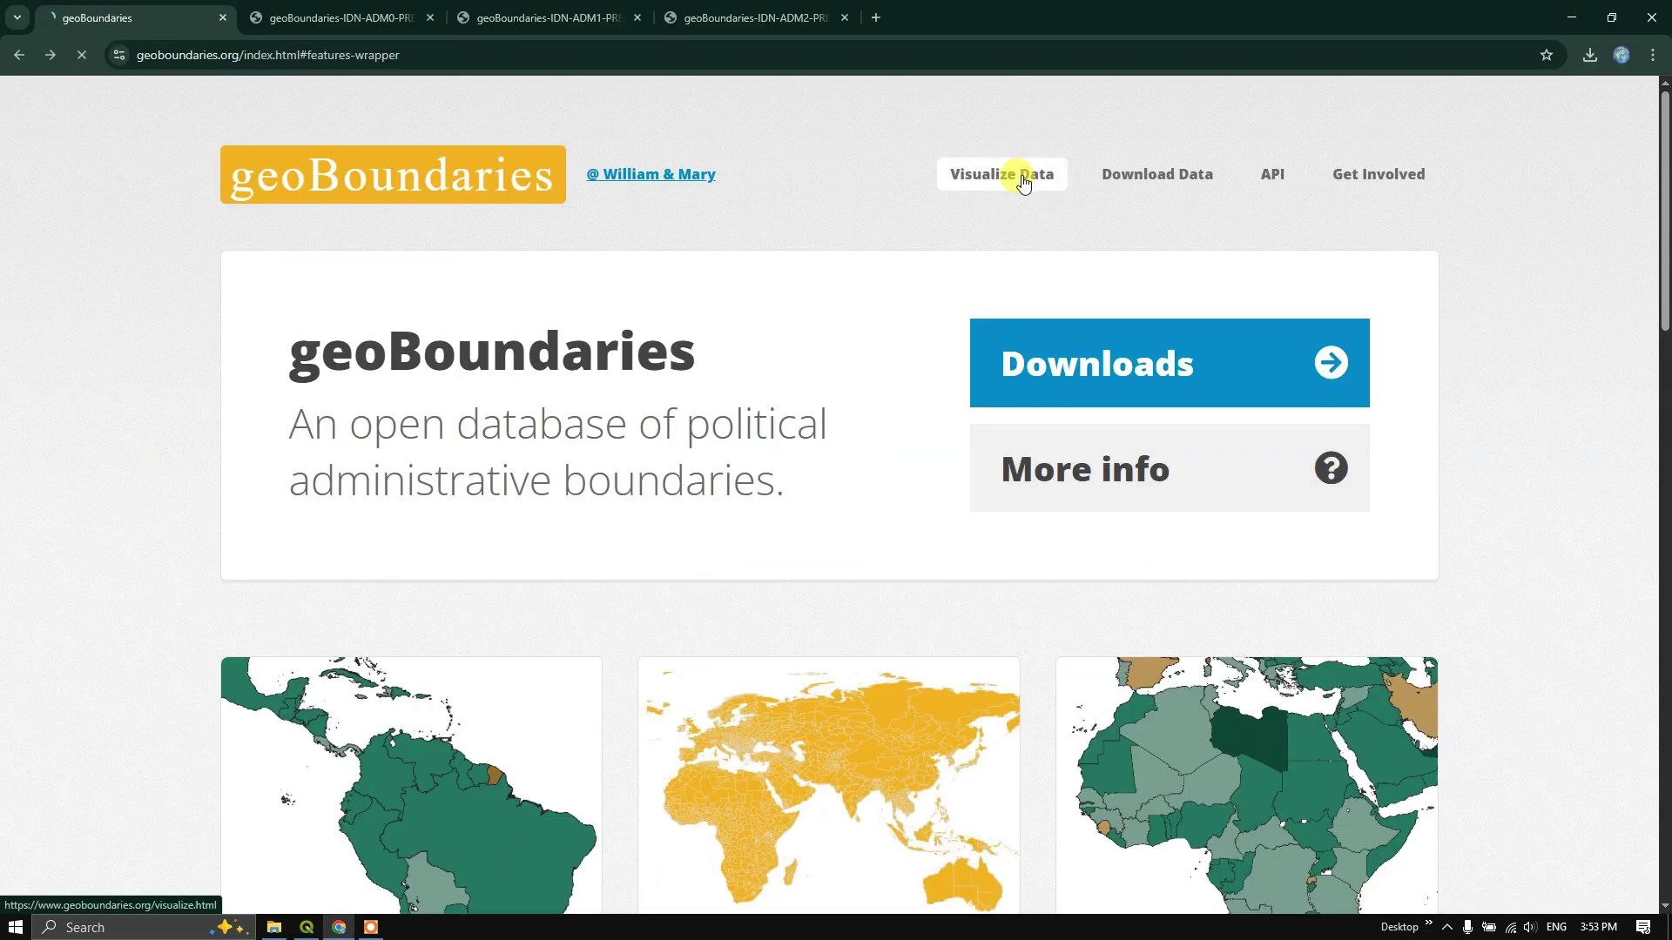
{"action": "left_click", "coordinate": [1023, 180]}
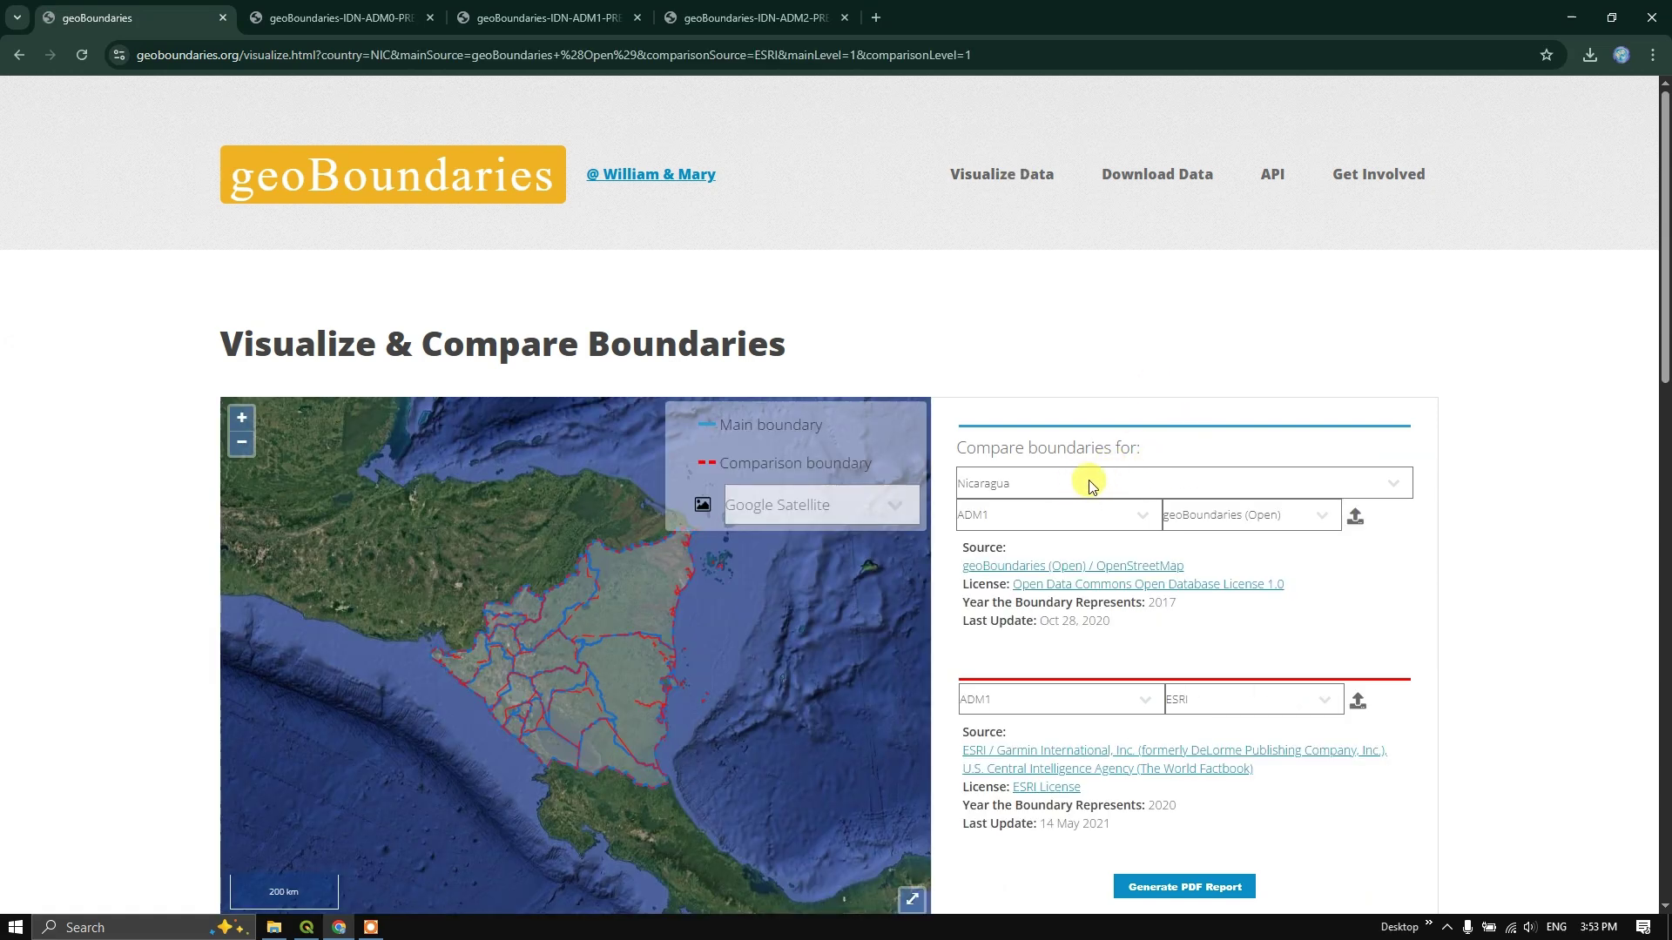
{"action": "left_click", "coordinate": [1155, 484]}
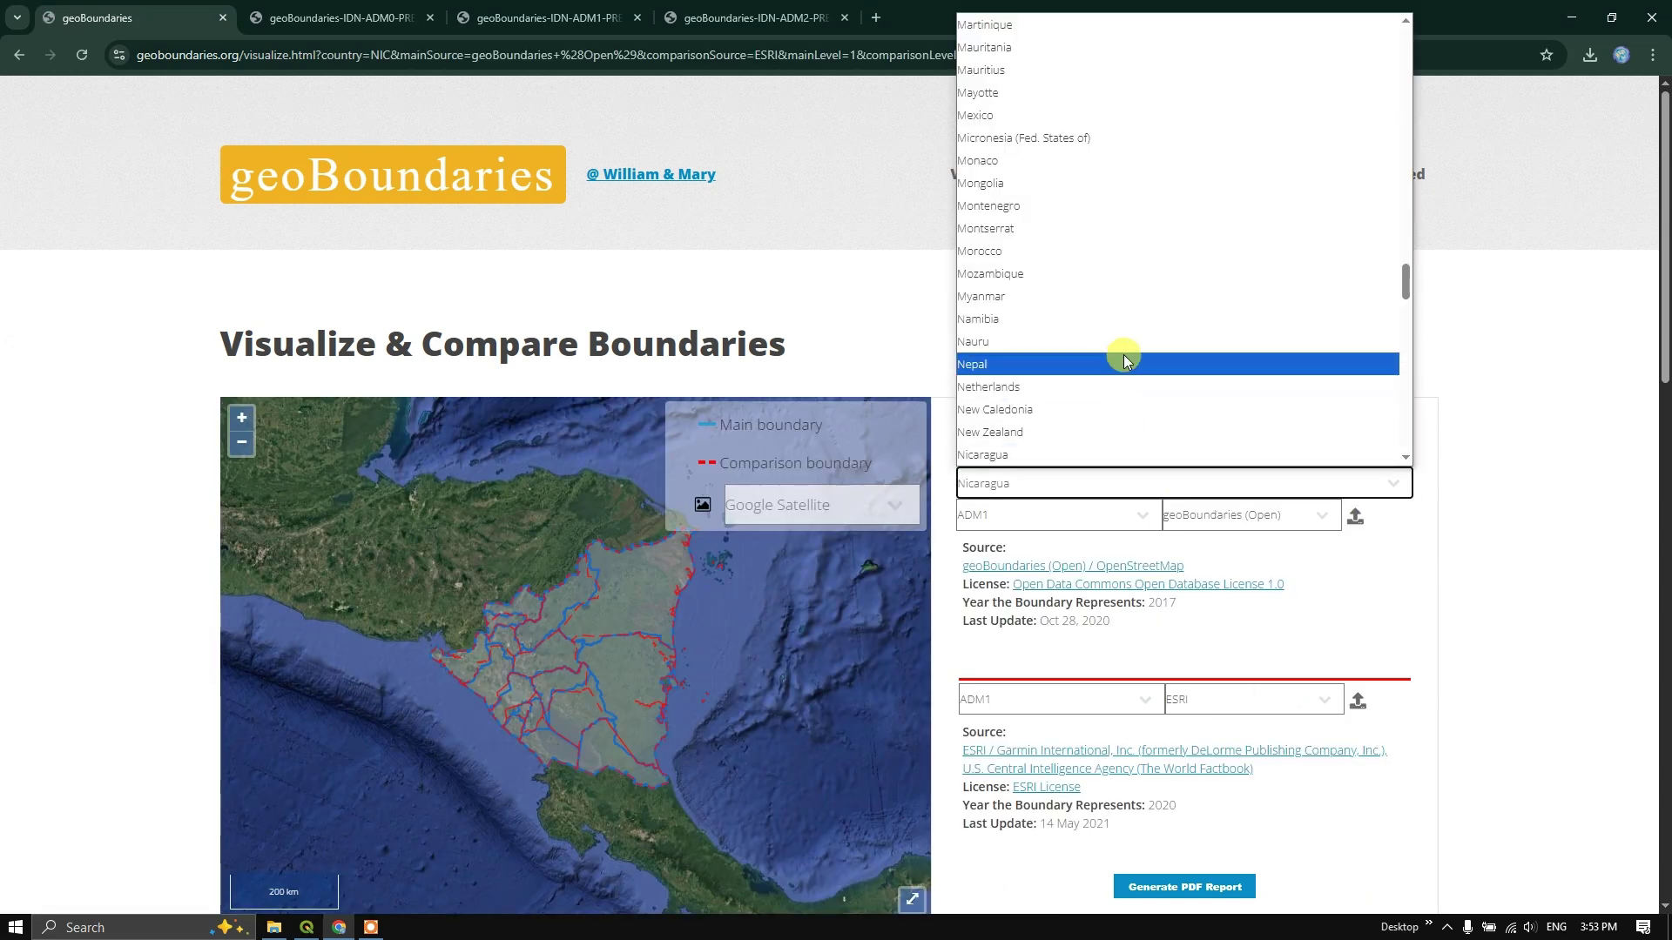
{"action": "scroll", "coordinate": [1123, 359], "scroll_direction": "up", "scroll_amount": 2}
{"action": "scroll", "coordinate": [1074, 352], "scroll_direction": "up", "scroll_amount": 2}
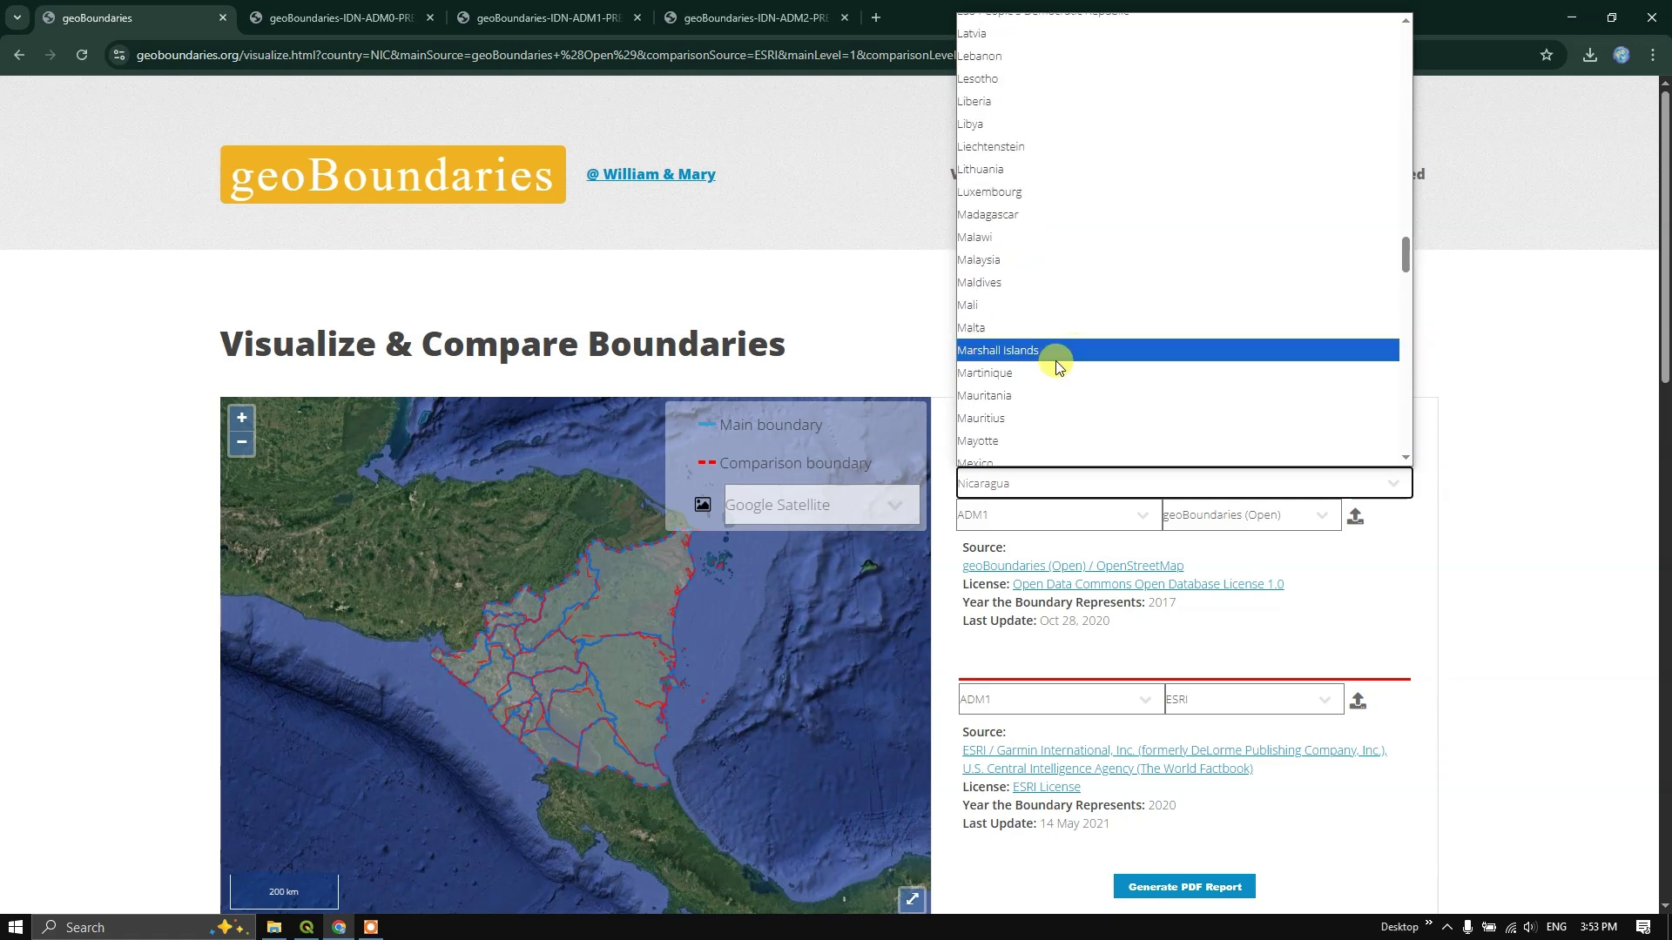
{"action": "scroll", "coordinate": [1052, 363], "scroll_direction": "down", "scroll_amount": 2}
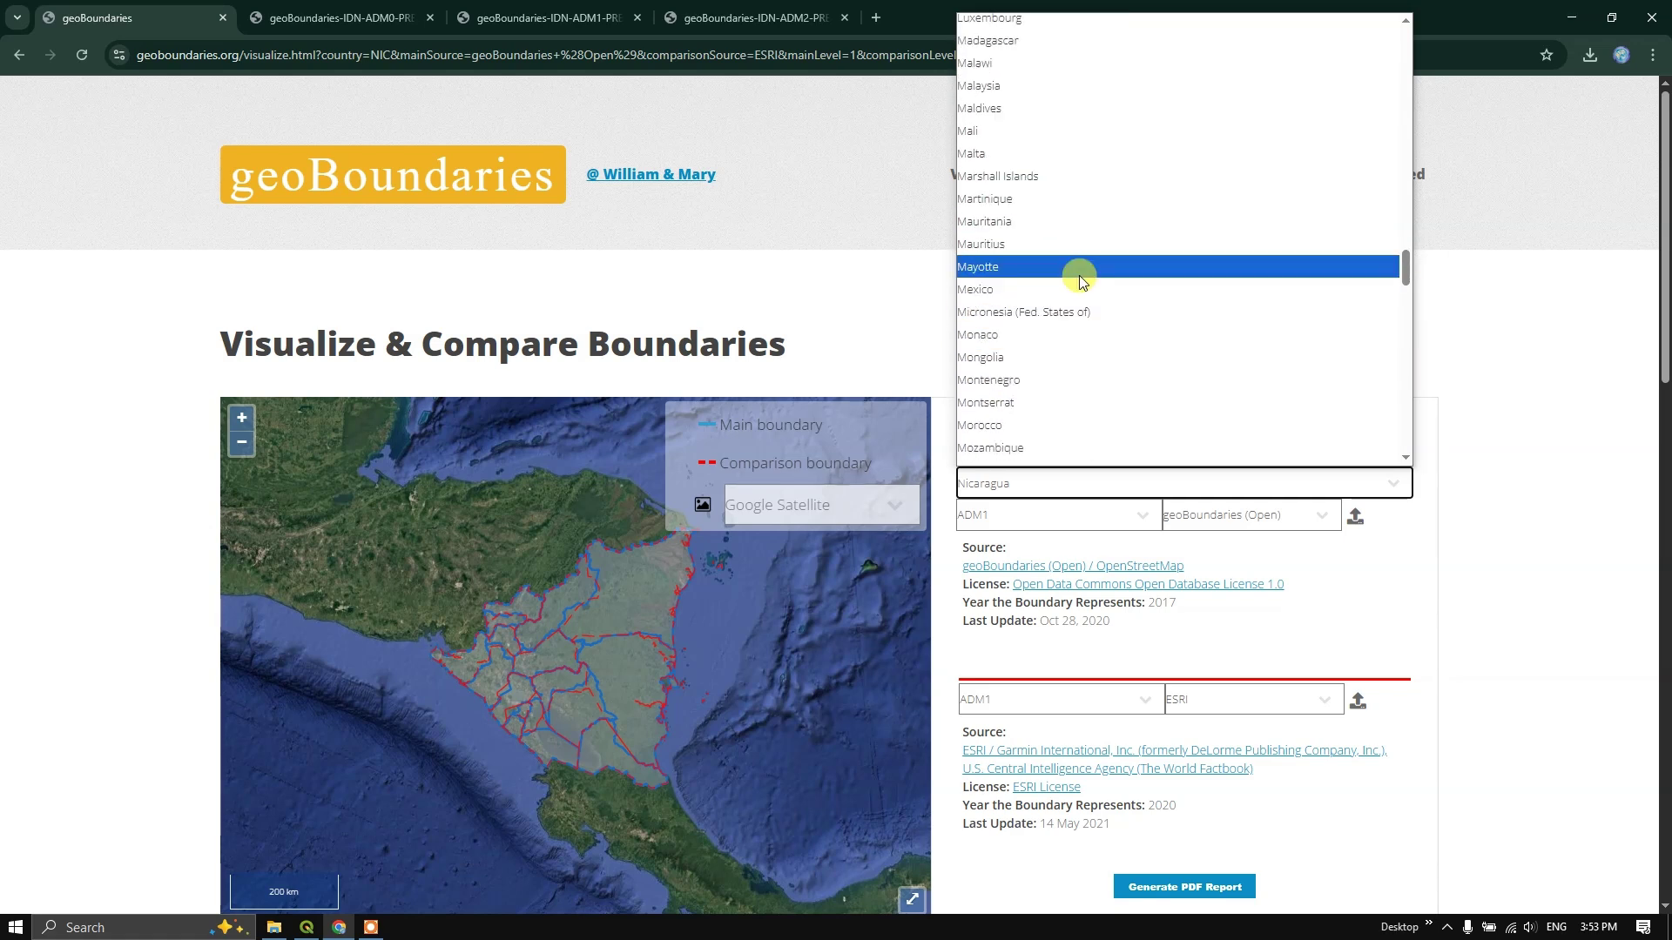
{"action": "scroll", "coordinate": [1079, 276], "scroll_direction": "up", "scroll_amount": 15}
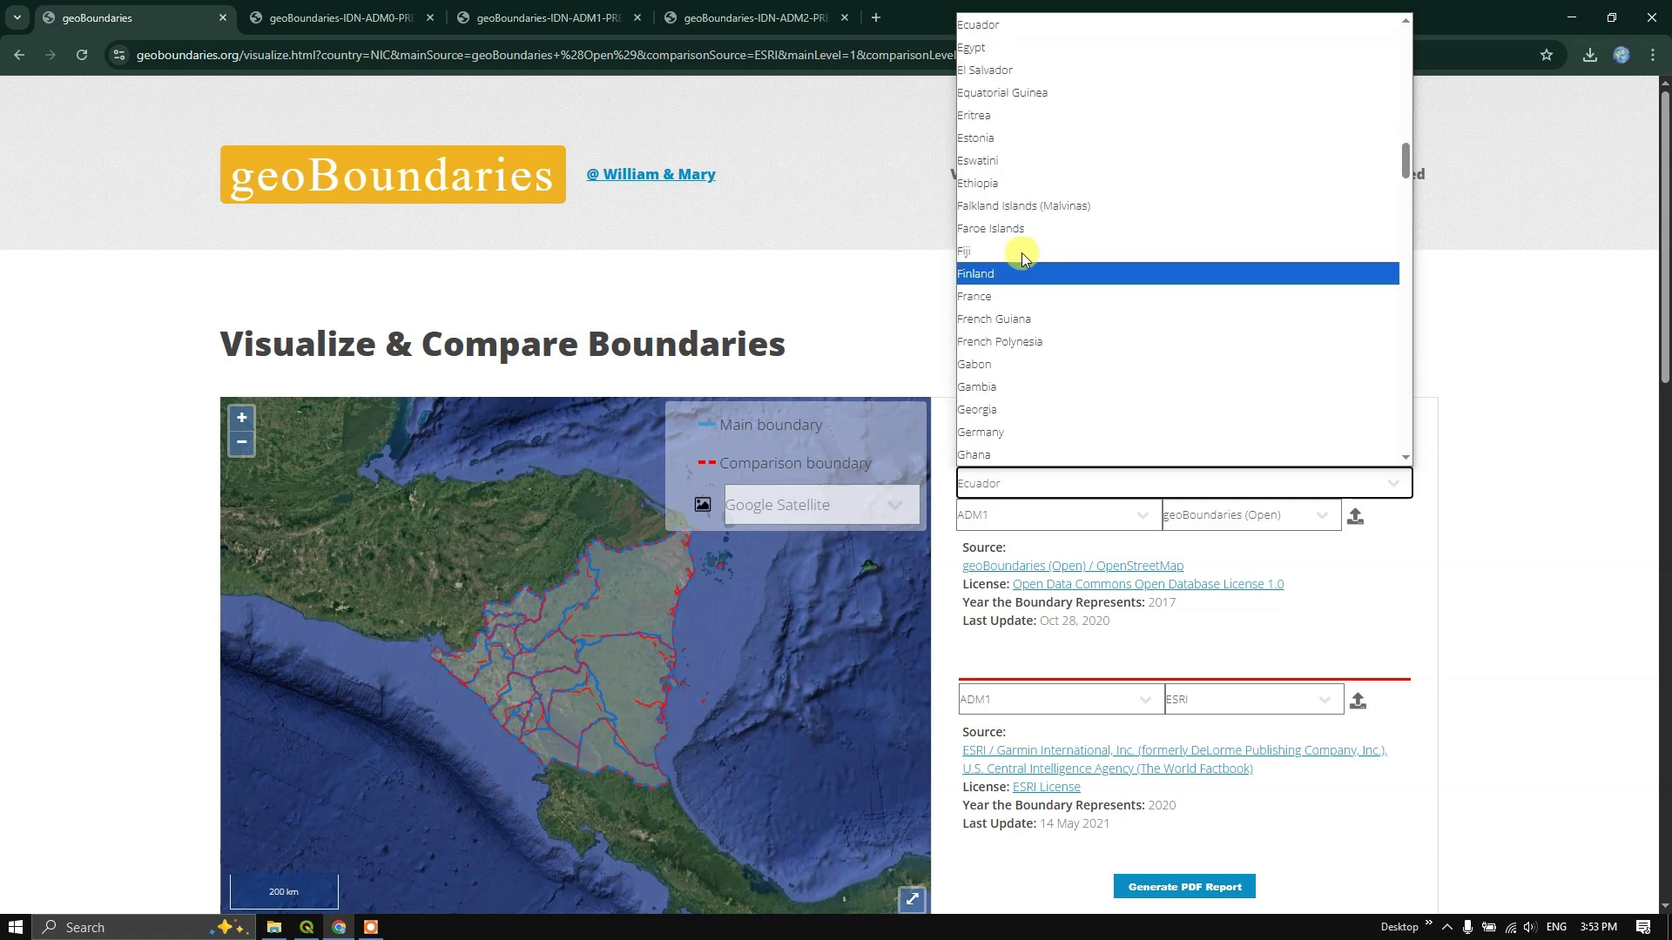
{"action": "left_click", "coordinate": [1001, 184]}
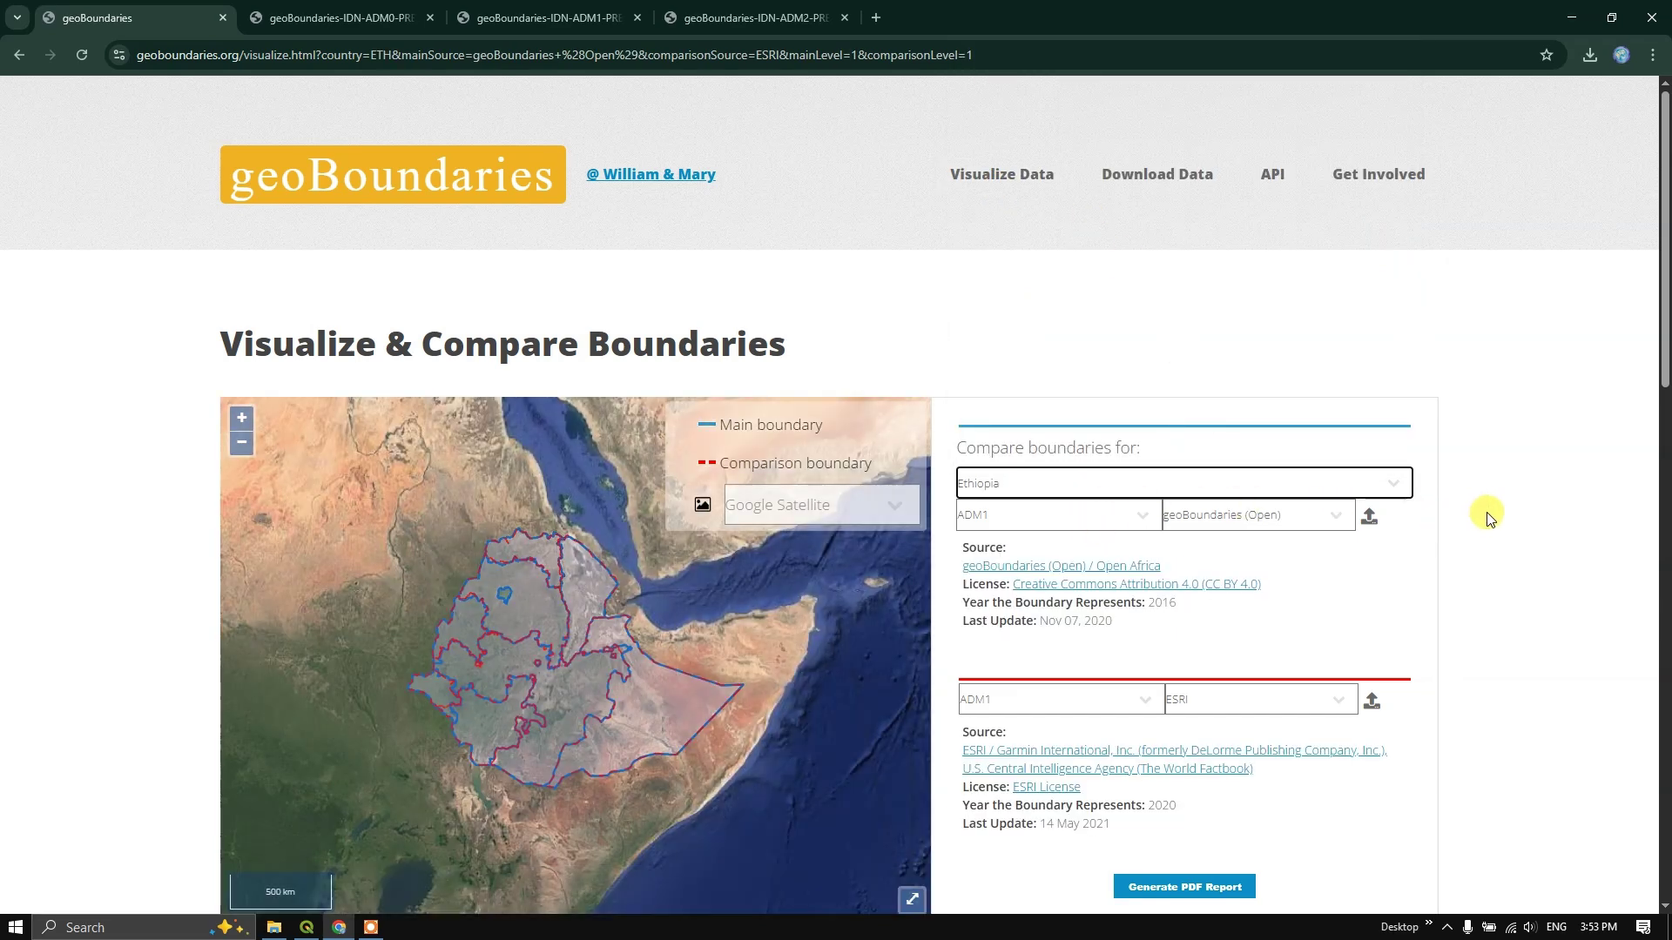
Step: Display Ethiopia's main boundary at levels ADM0, ADM2 and ADM3 in turn, leaving it set to ADM3
{"action": "scroll", "coordinate": [1486, 514], "scroll_direction": "down", "scroll_amount": 1}
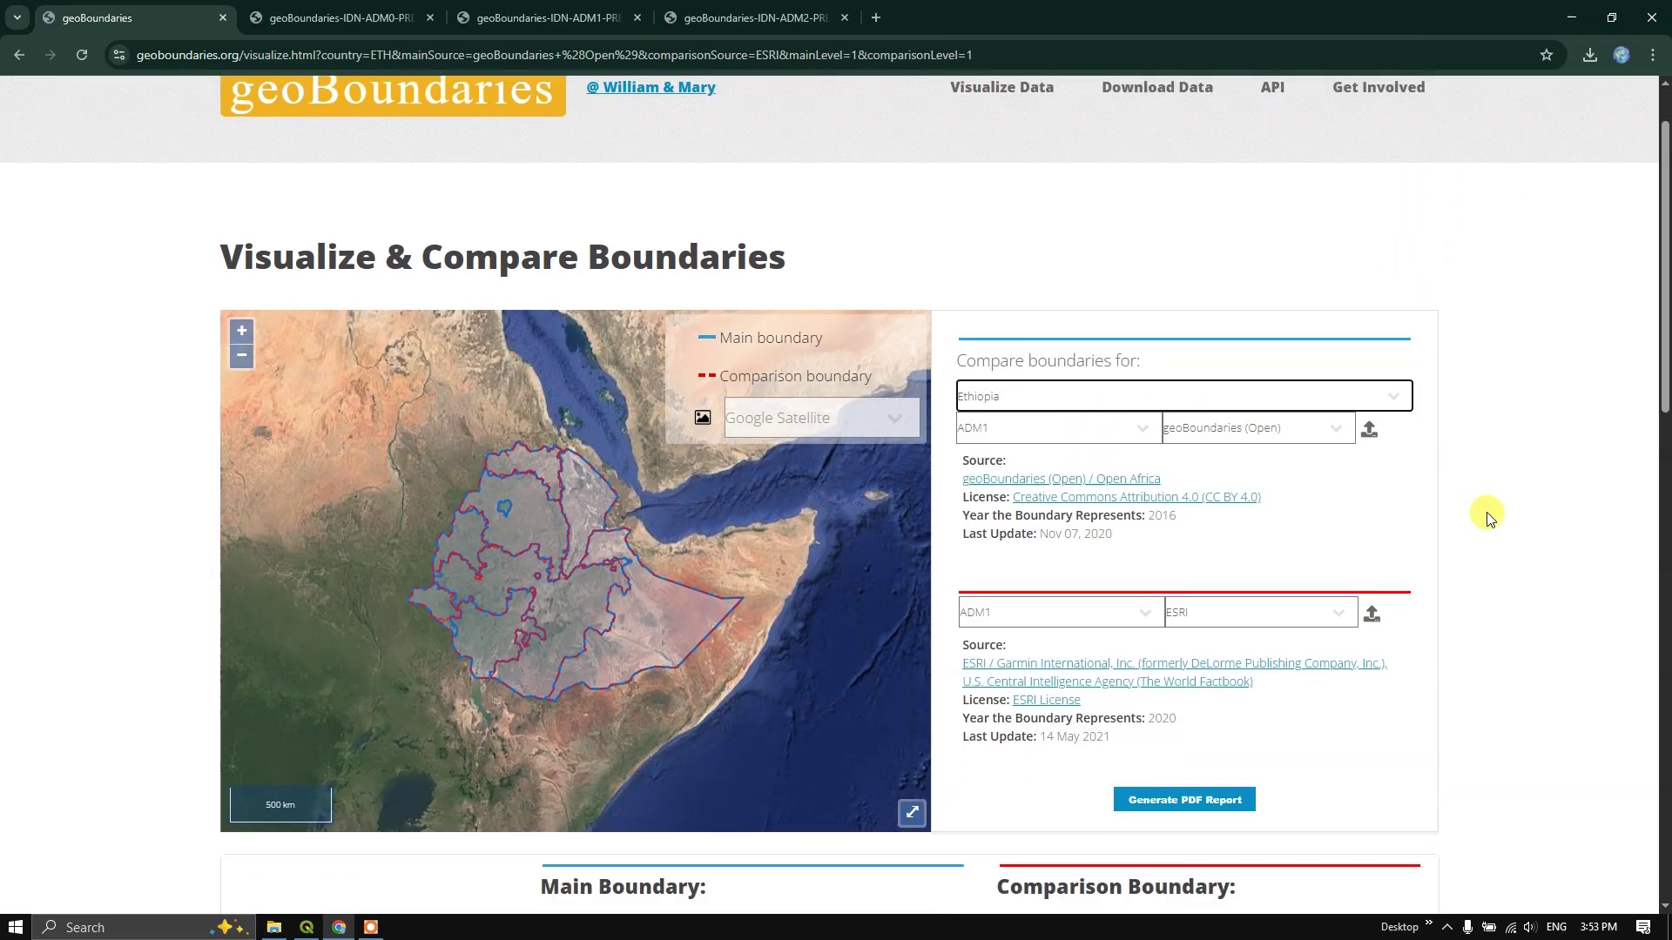
{"action": "left_click", "coordinate": [1140, 433]}
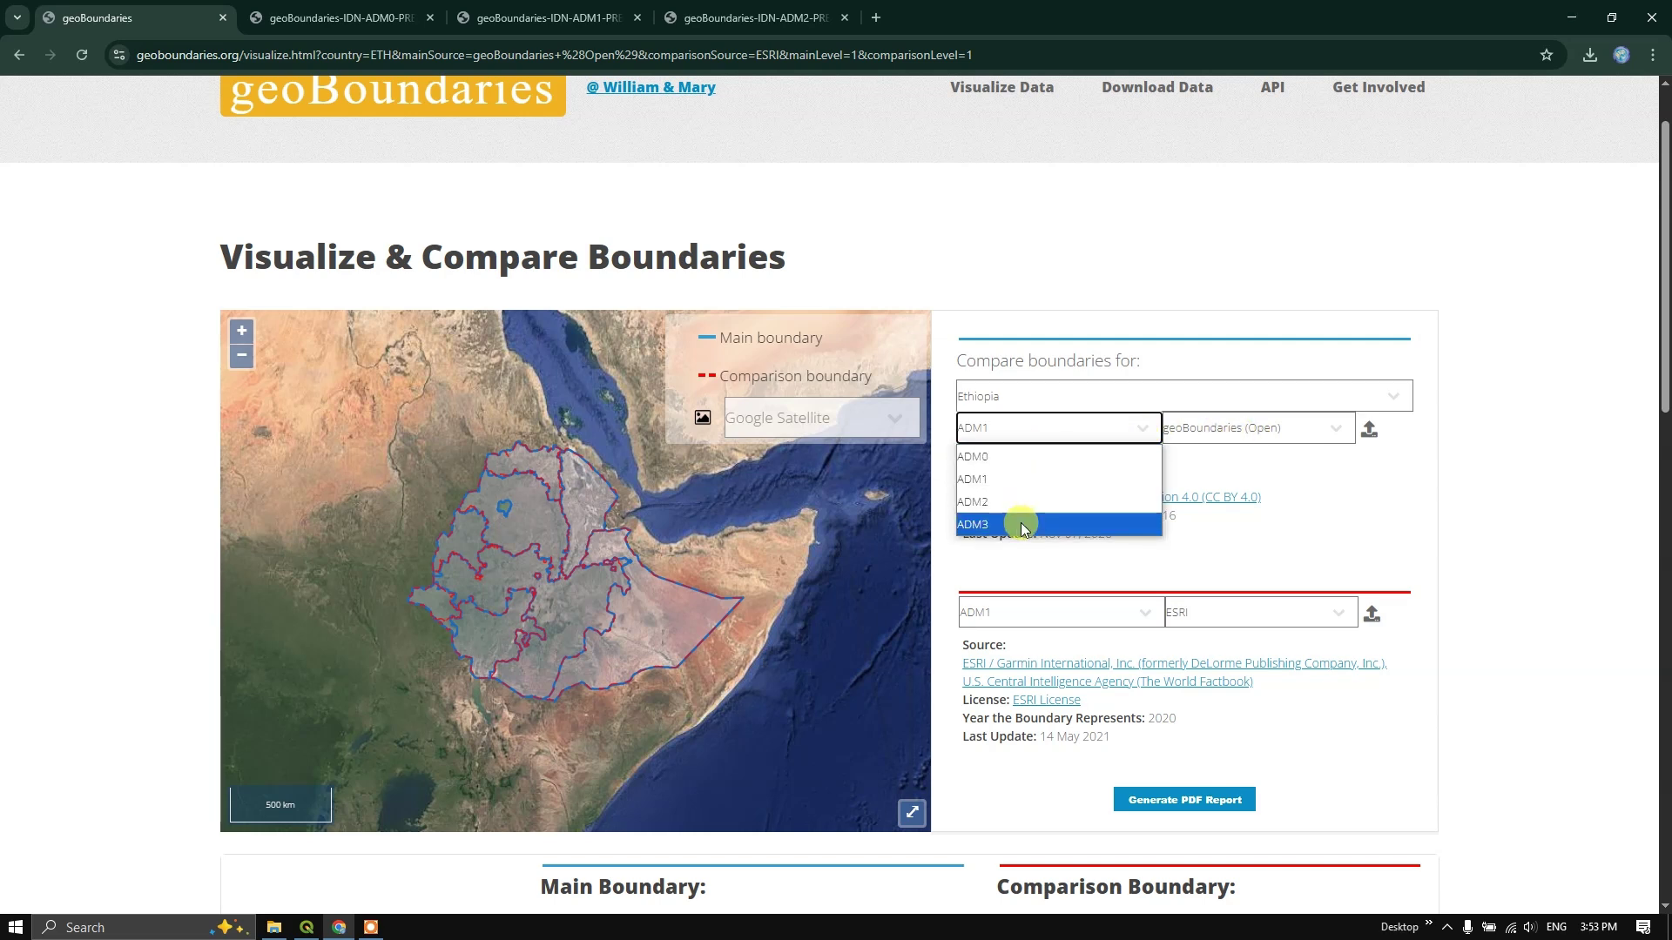
{"action": "left_click", "coordinate": [1028, 457]}
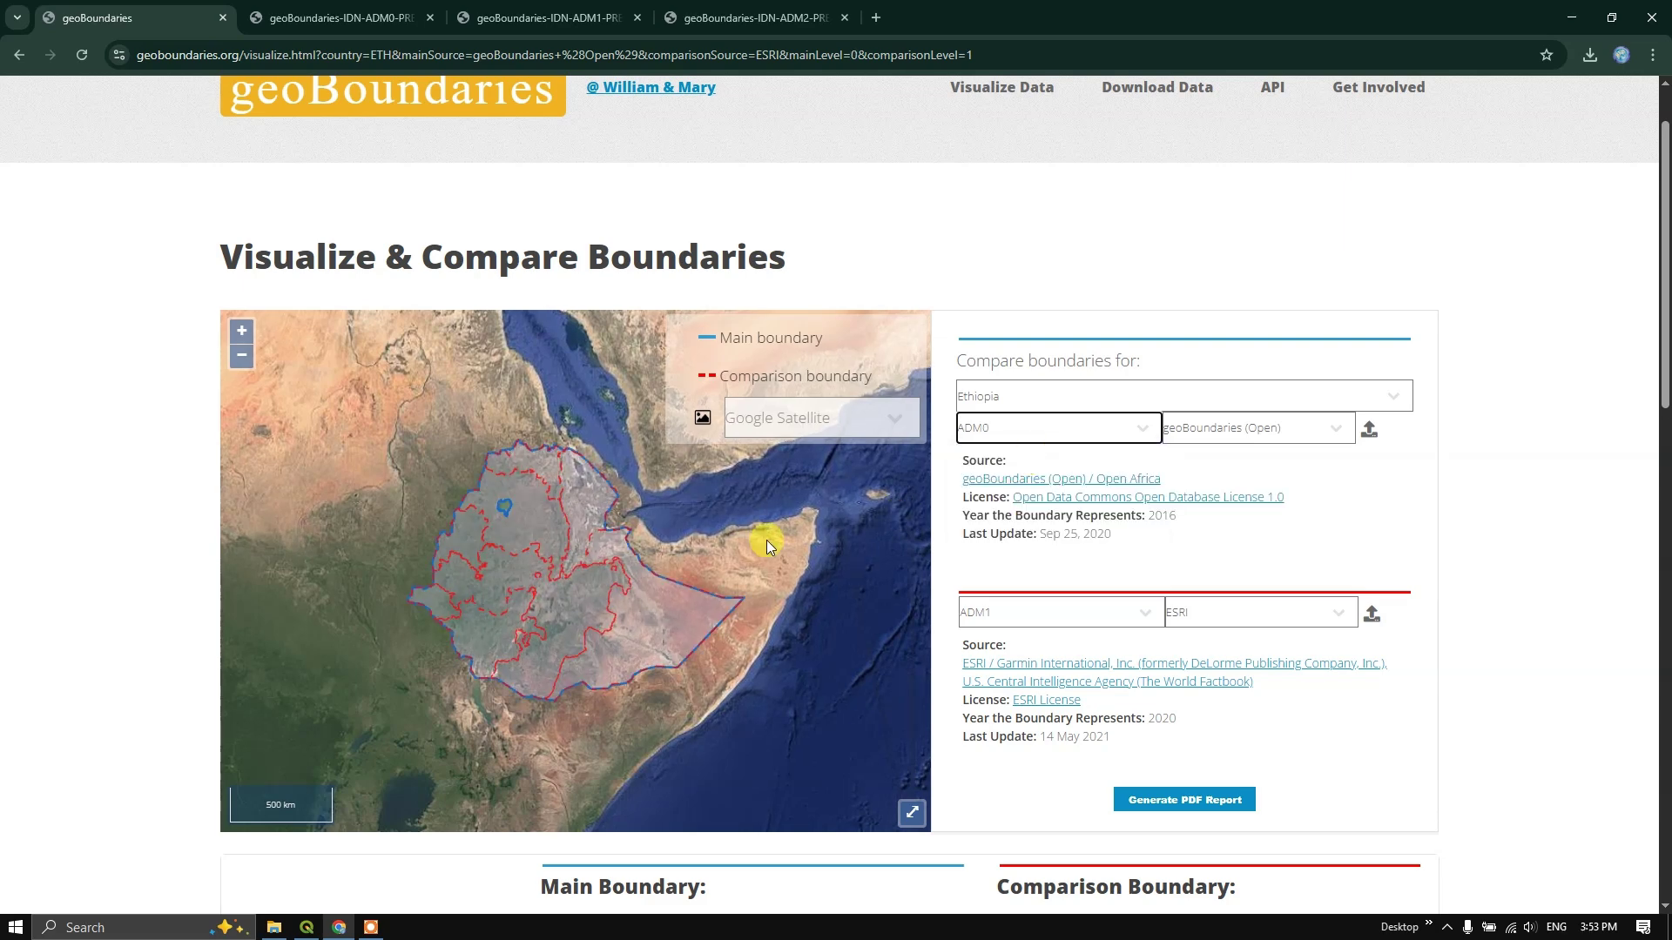
{"action": "left_click", "coordinate": [998, 431]}
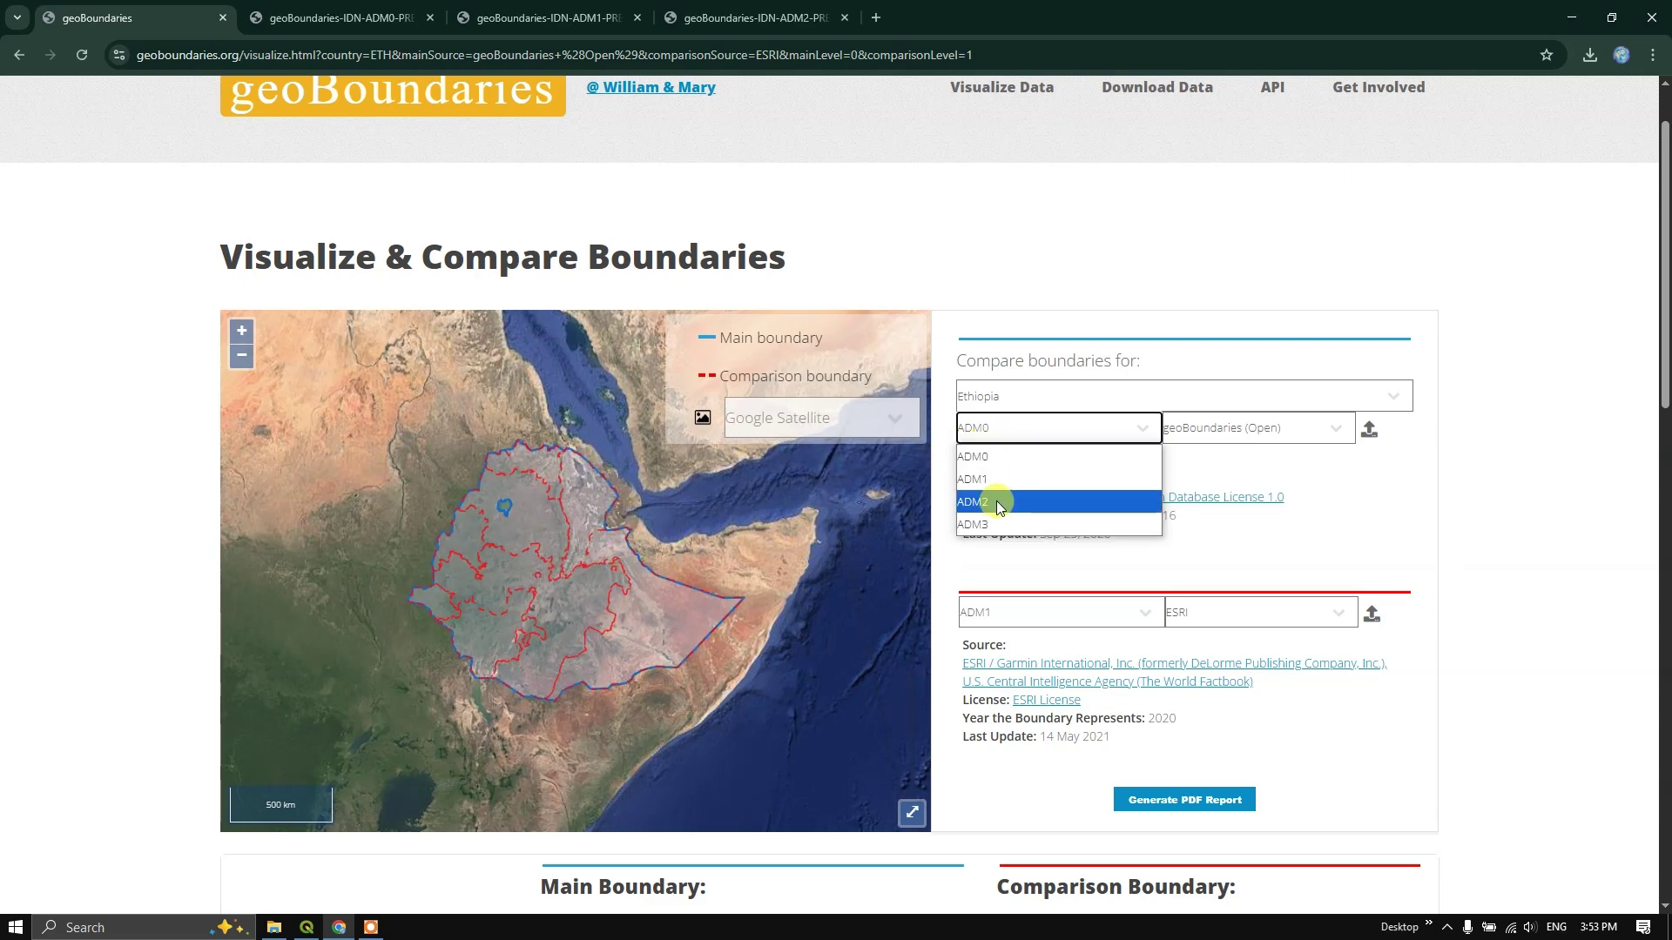
{"action": "left_click", "coordinate": [996, 500]}
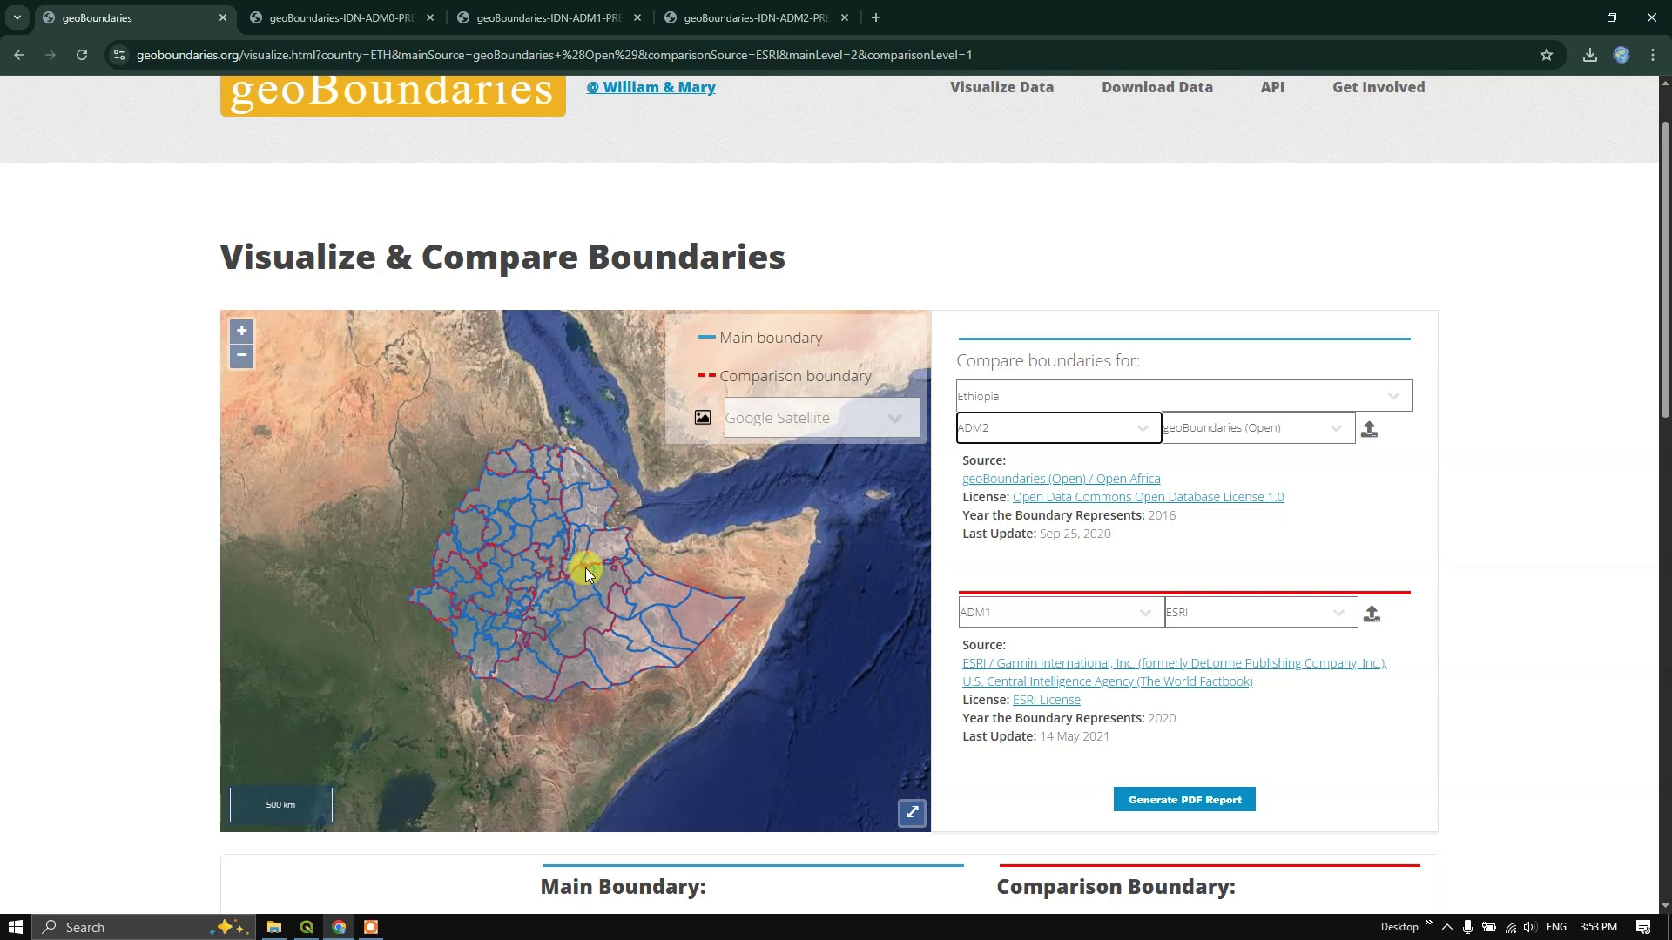
{"action": "left_click", "coordinate": [1072, 440]}
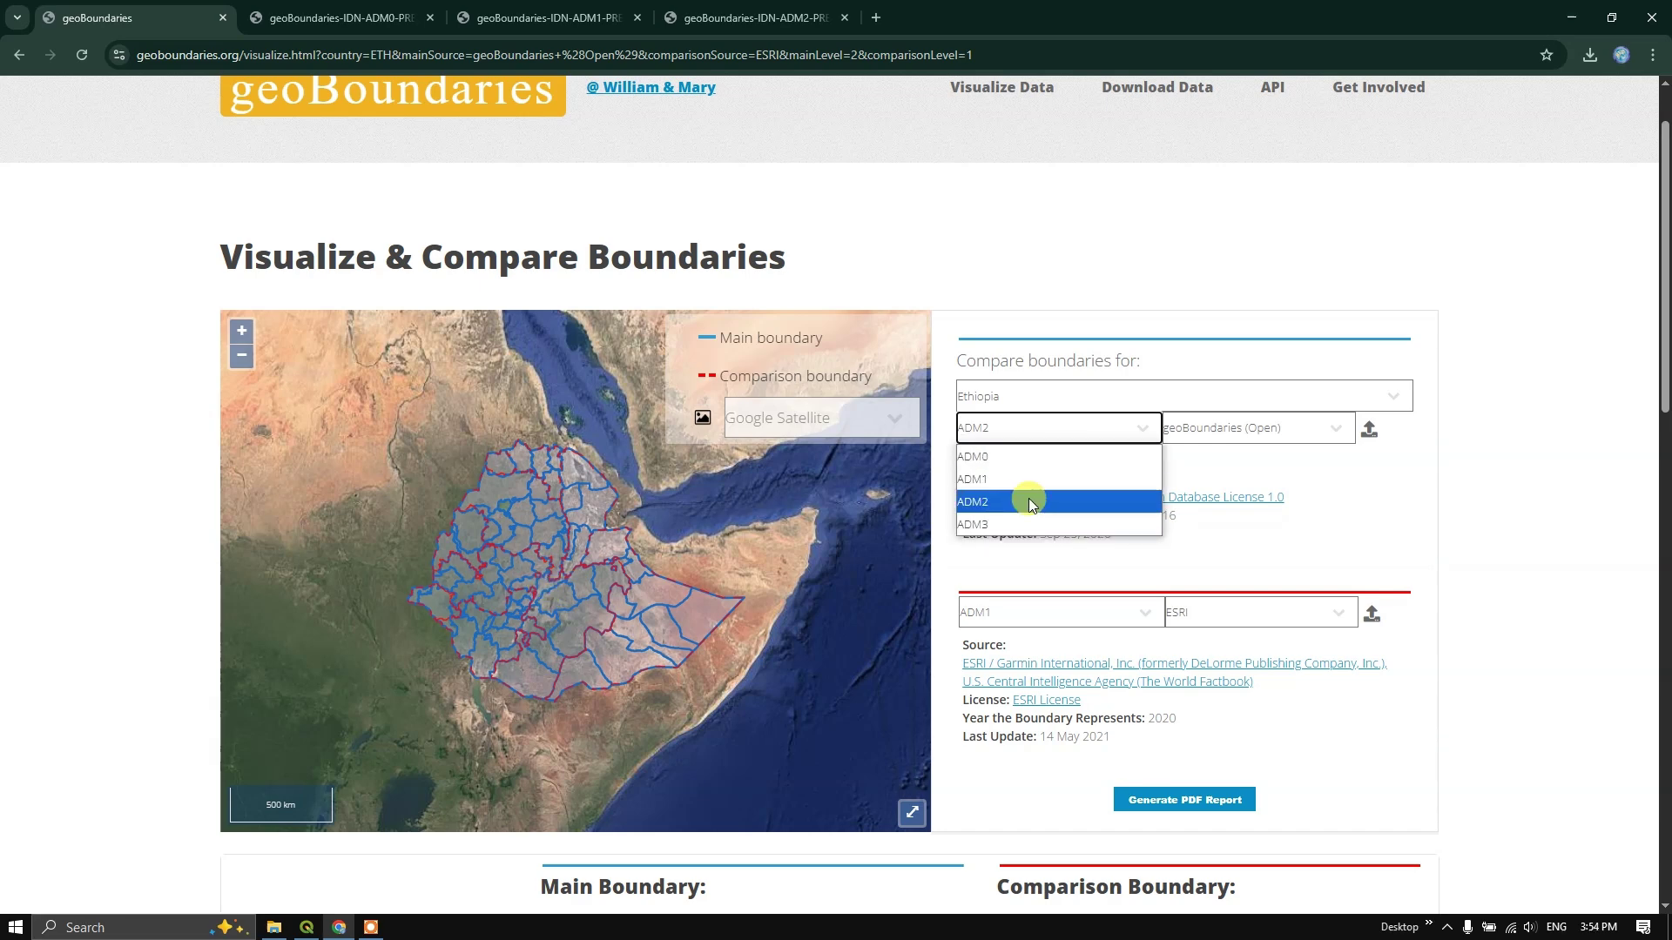
{"action": "left_click", "coordinate": [1017, 523]}
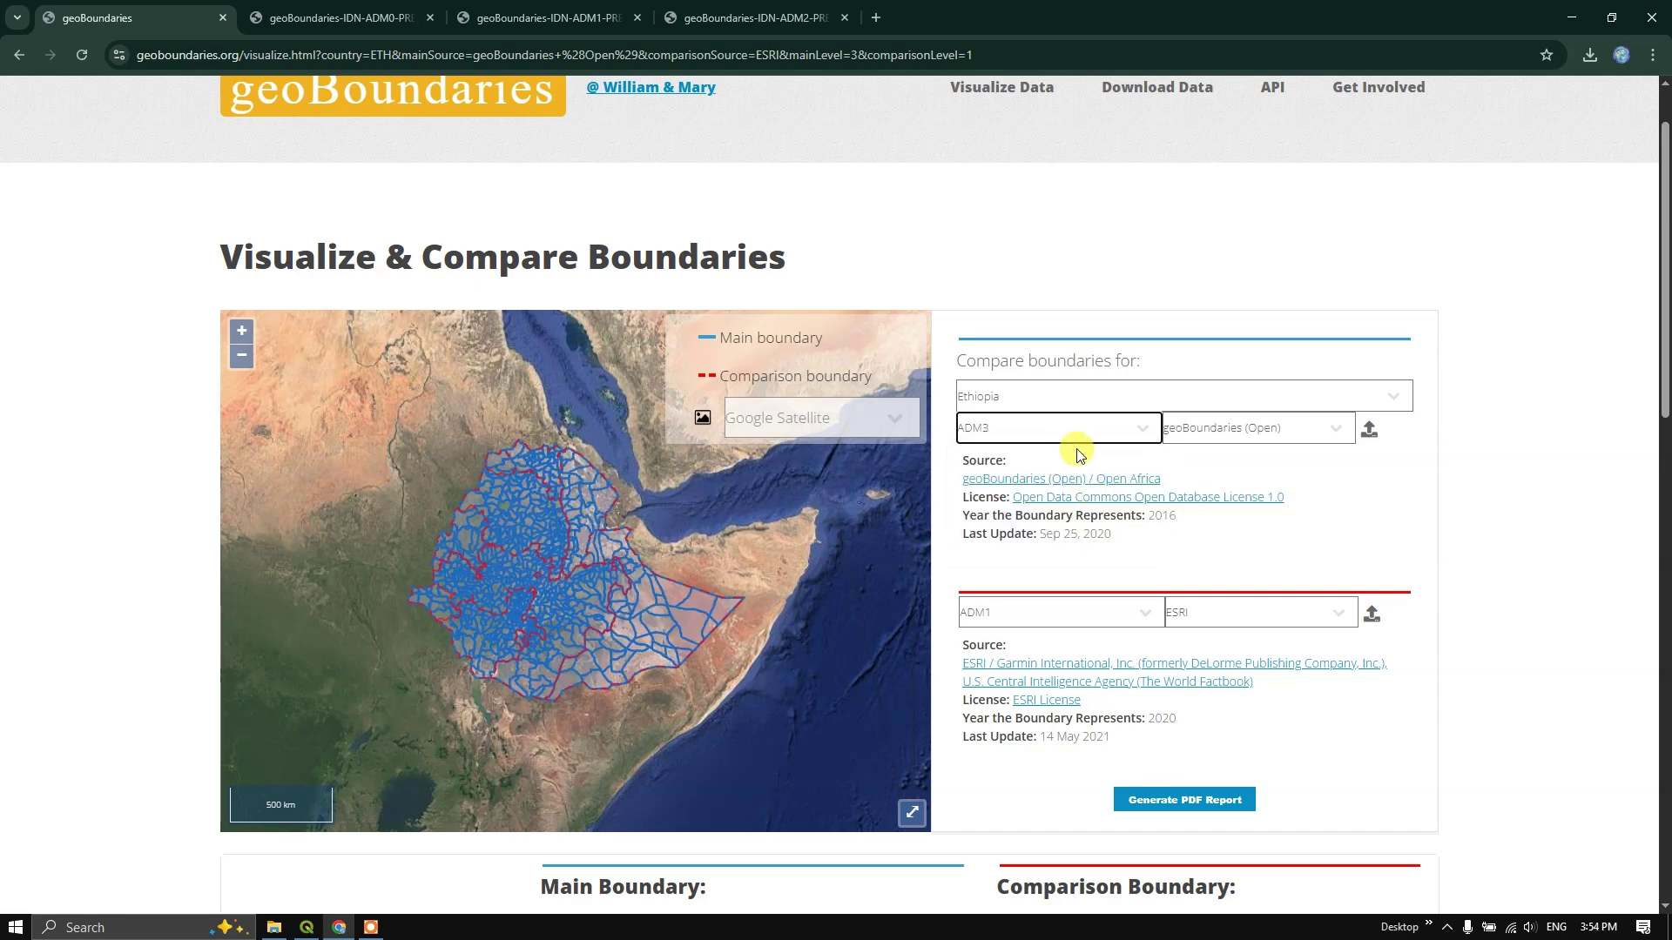
Step: Review the sources offered for the main and comparison boundaries, keeping geoBoundaries (Open) and ESRI, and view the comparison details
{"action": "left_click", "coordinate": [1250, 430]}
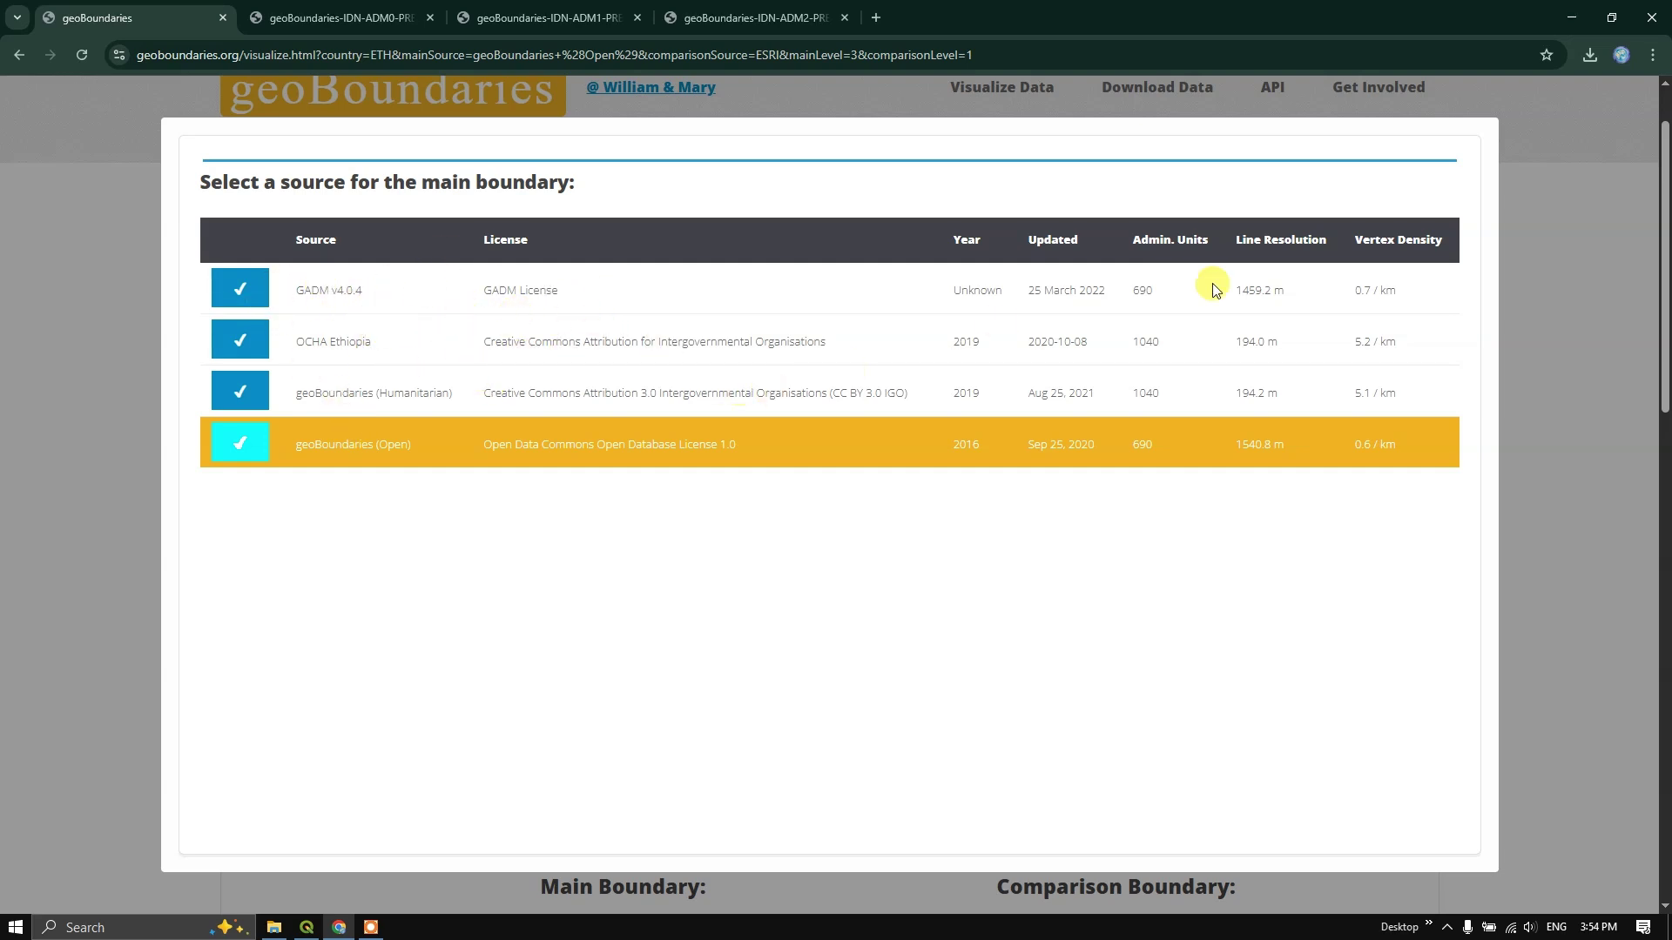
{"action": "left_click", "coordinate": [1587, 227]}
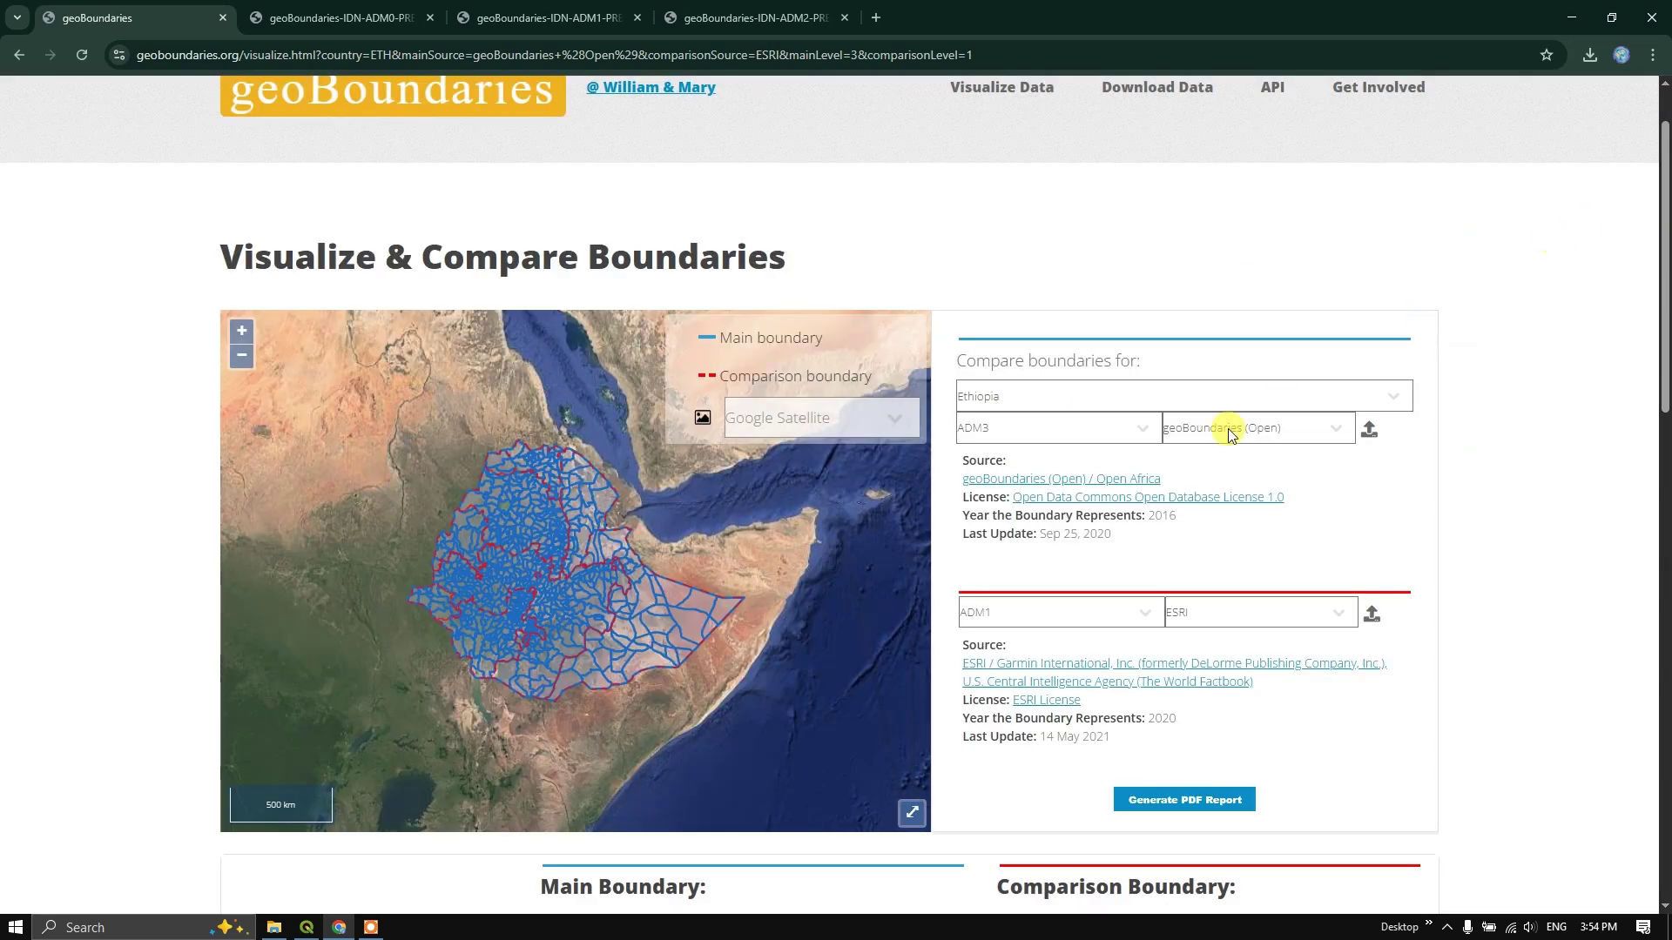
{"action": "scroll", "coordinate": [1162, 578], "scroll_direction": "down", "scroll_amount": 1}
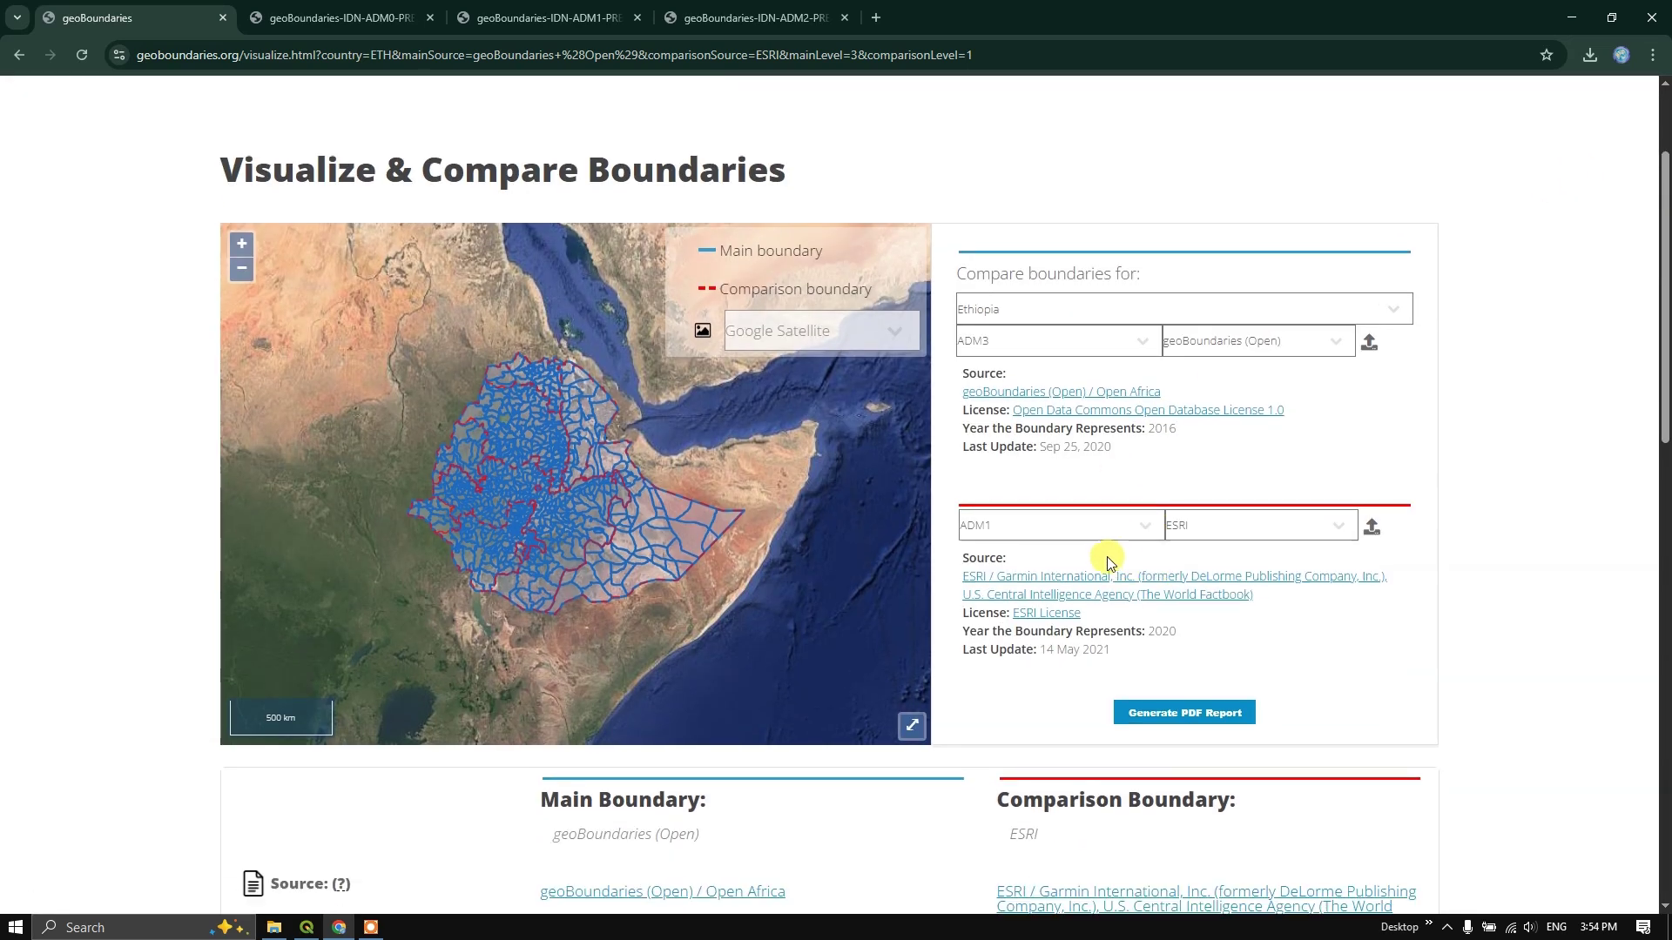
{"action": "left_click", "coordinate": [1210, 527]}
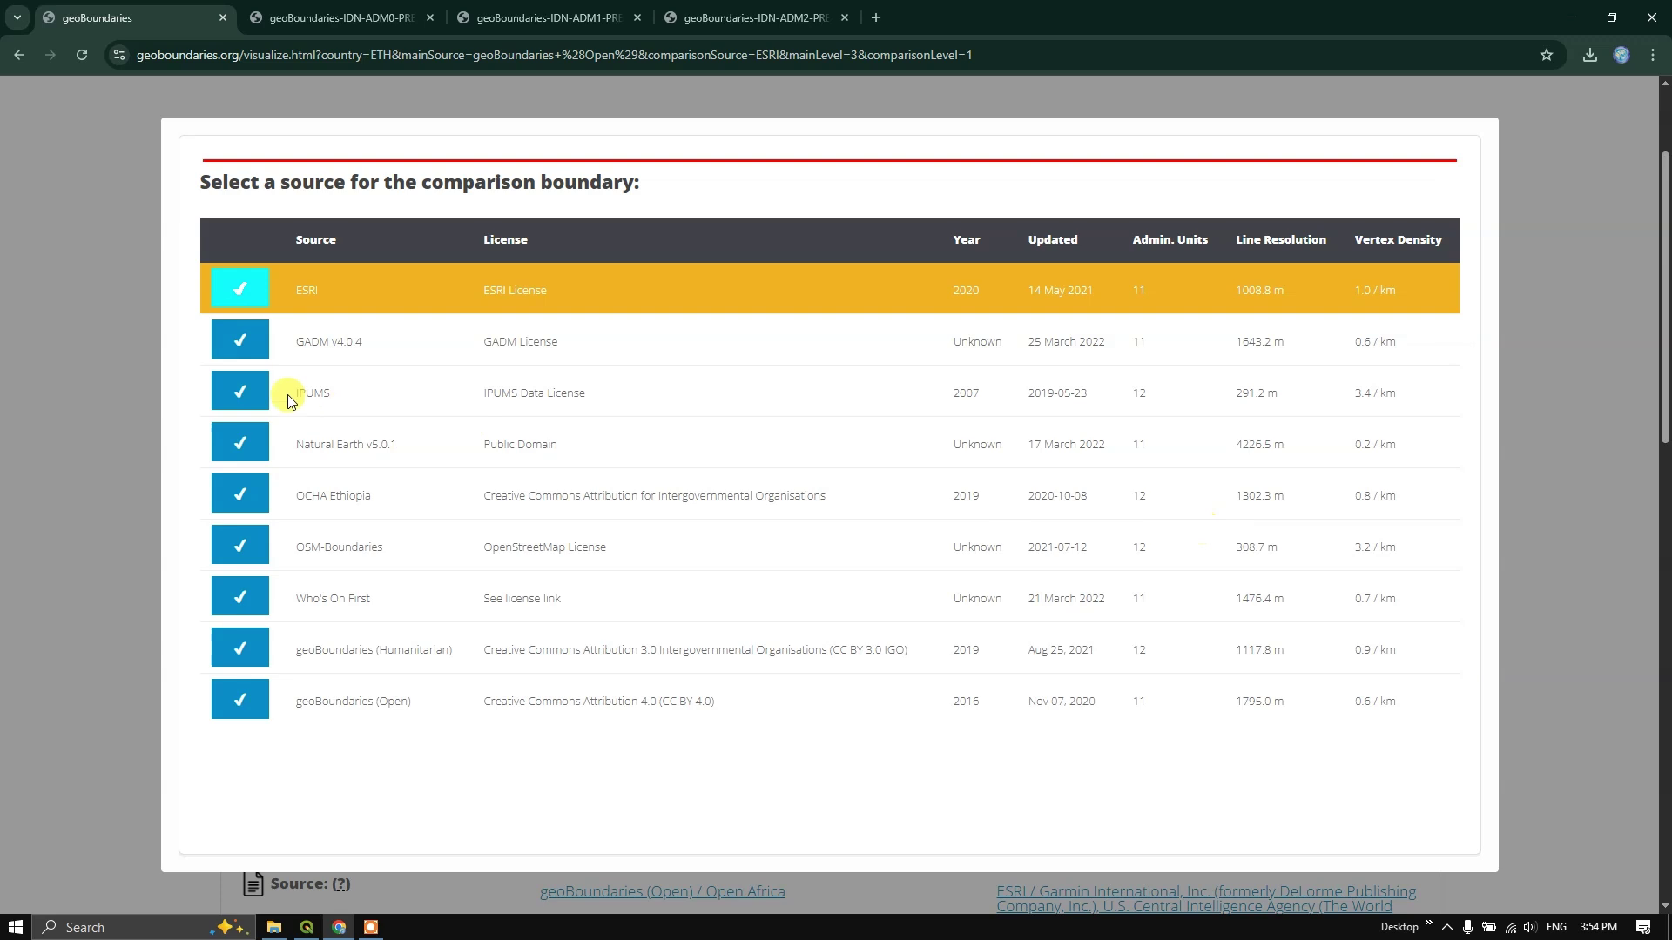
{"action": "left_click", "coordinate": [242, 296]}
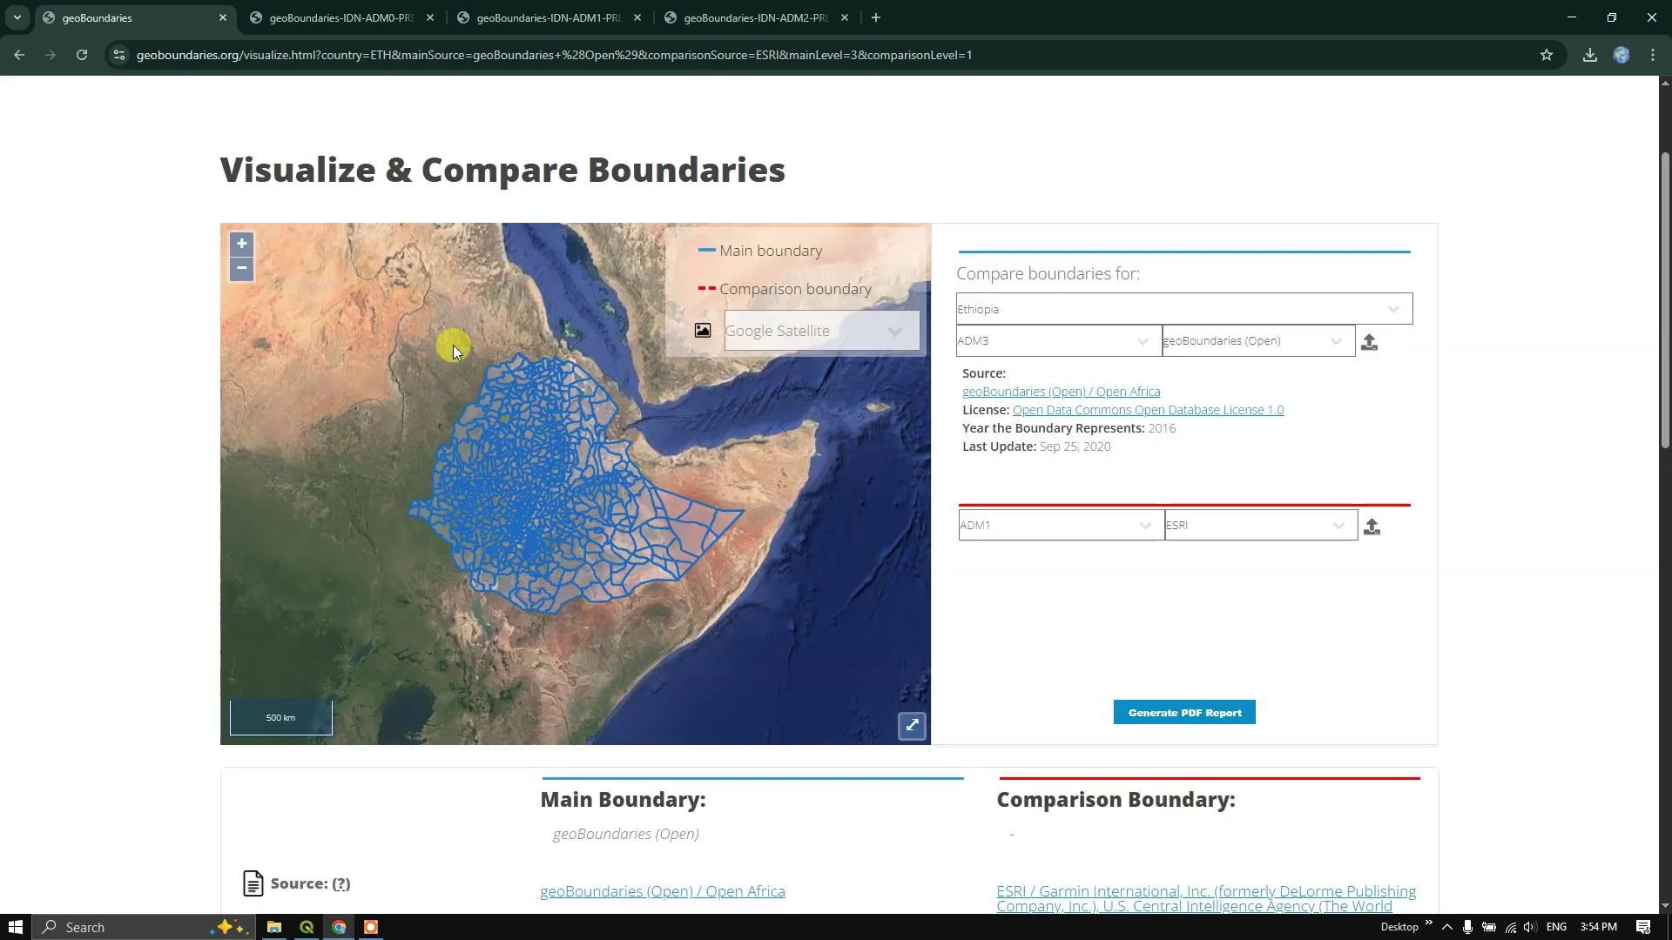
{"action": "scroll", "coordinate": [1303, 644], "scroll_direction": "down", "scroll_amount": 2}
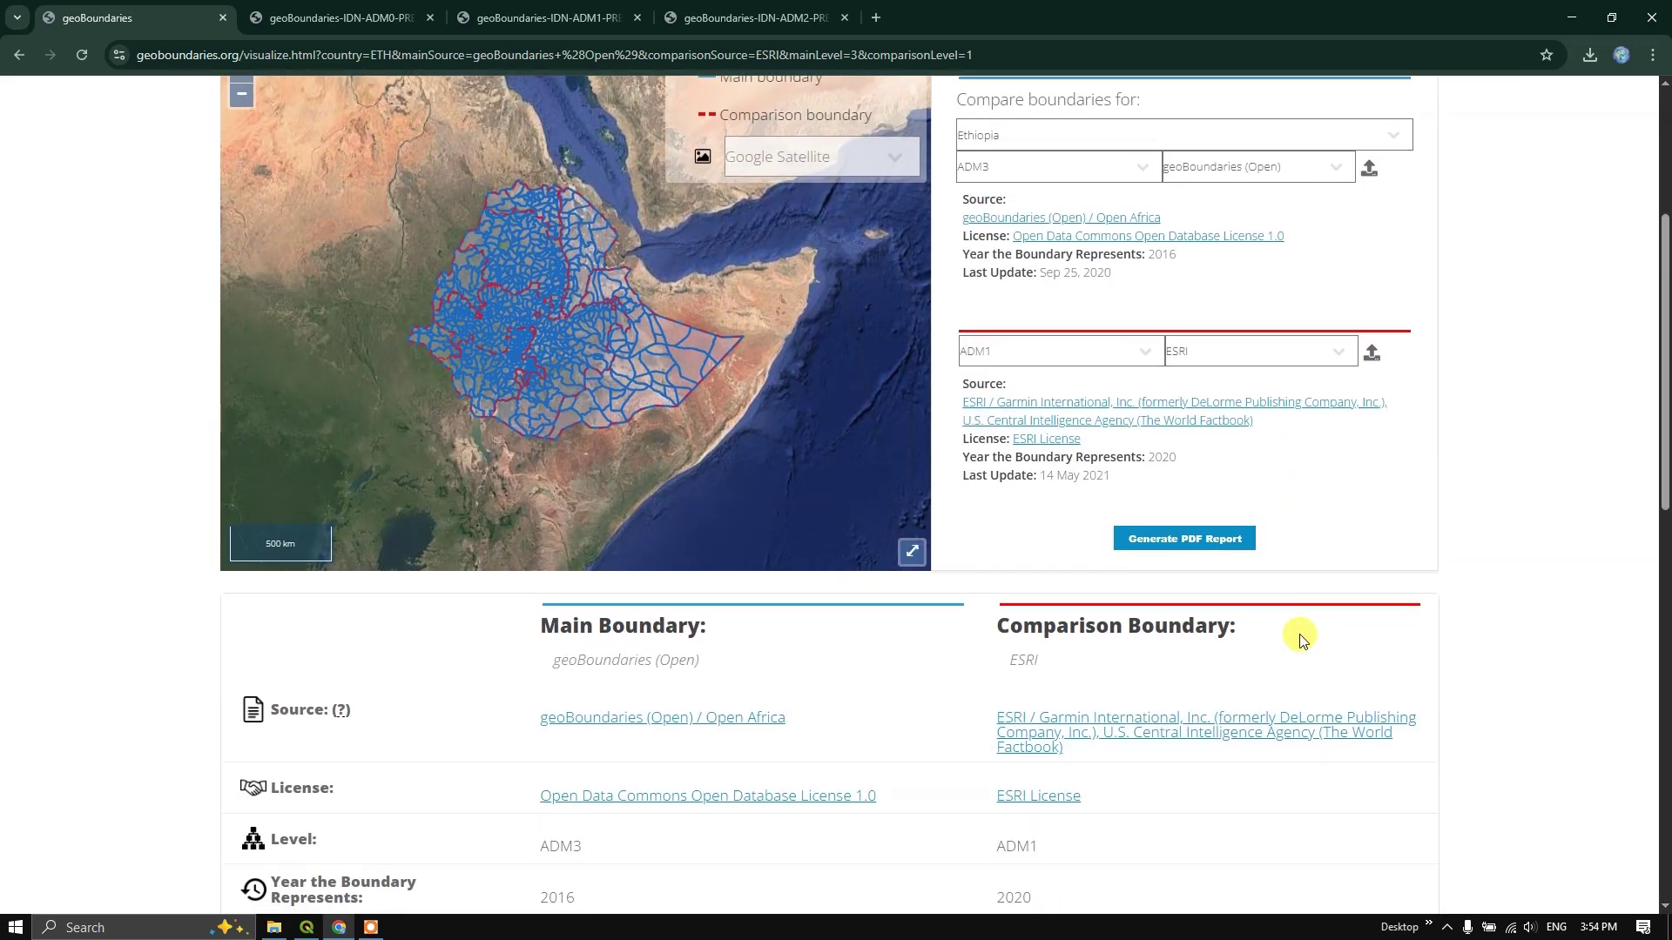
Step: Set Ethiopia's main boundary level to ADM1 and look closely at how it overlaps the ESRI comparison boundary on the map
{"action": "scroll", "coordinate": [1304, 640], "scroll_direction": "up", "scroll_amount": 1}
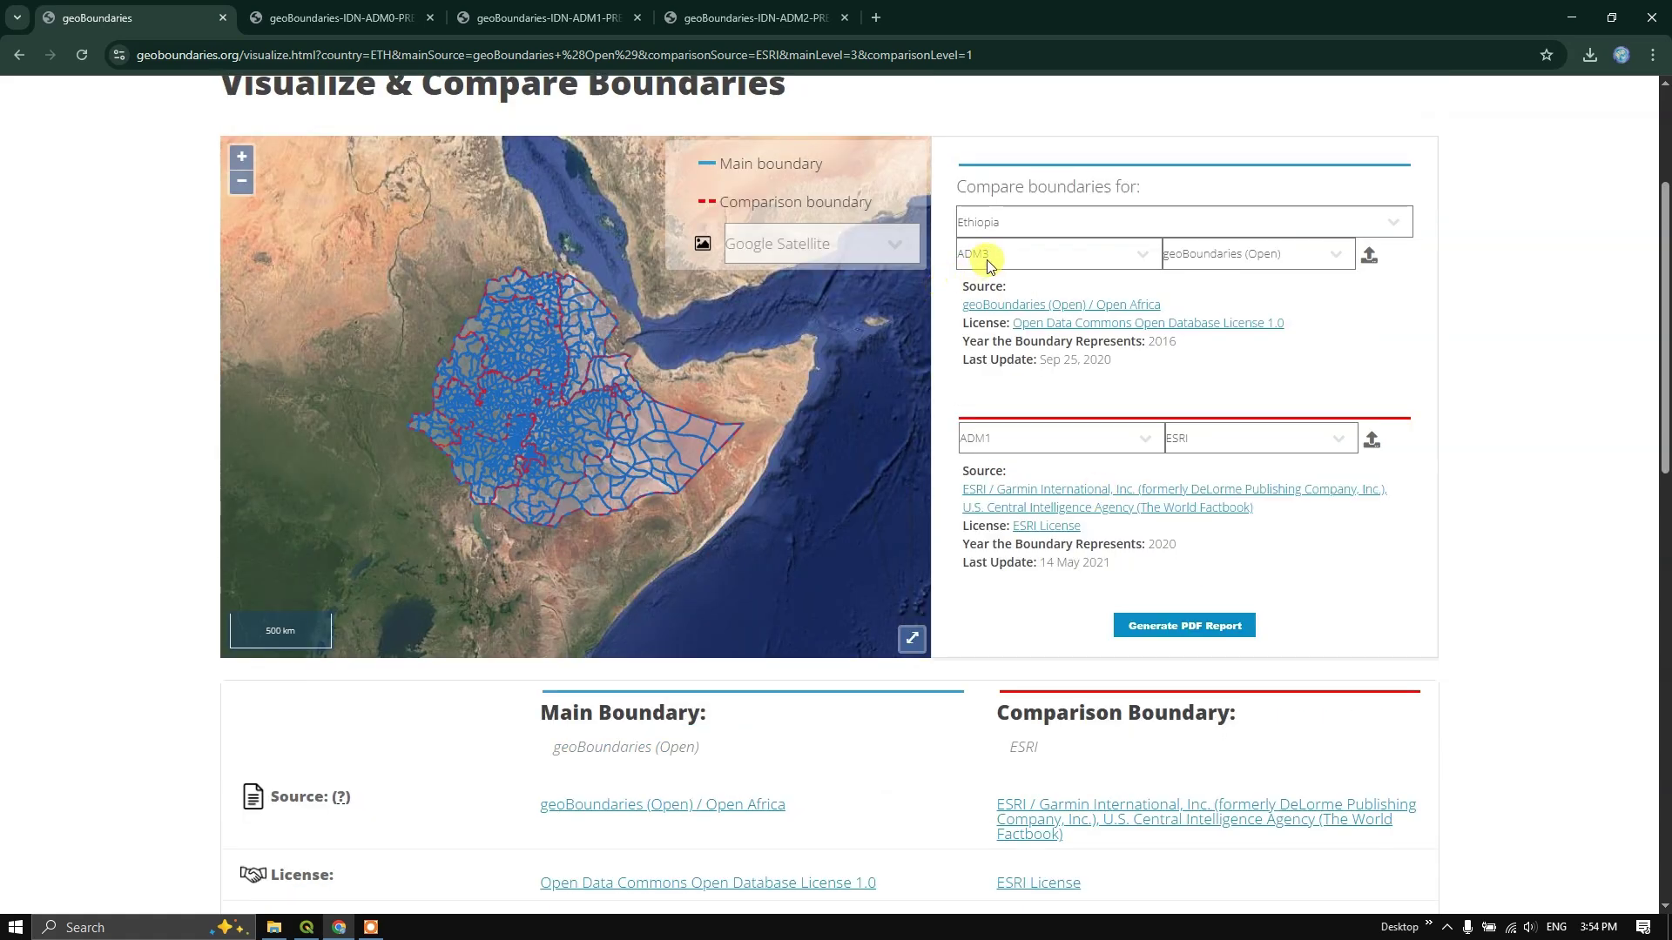
{"action": "left_click", "coordinate": [991, 253]}
{"action": "left_click", "coordinate": [987, 307]}
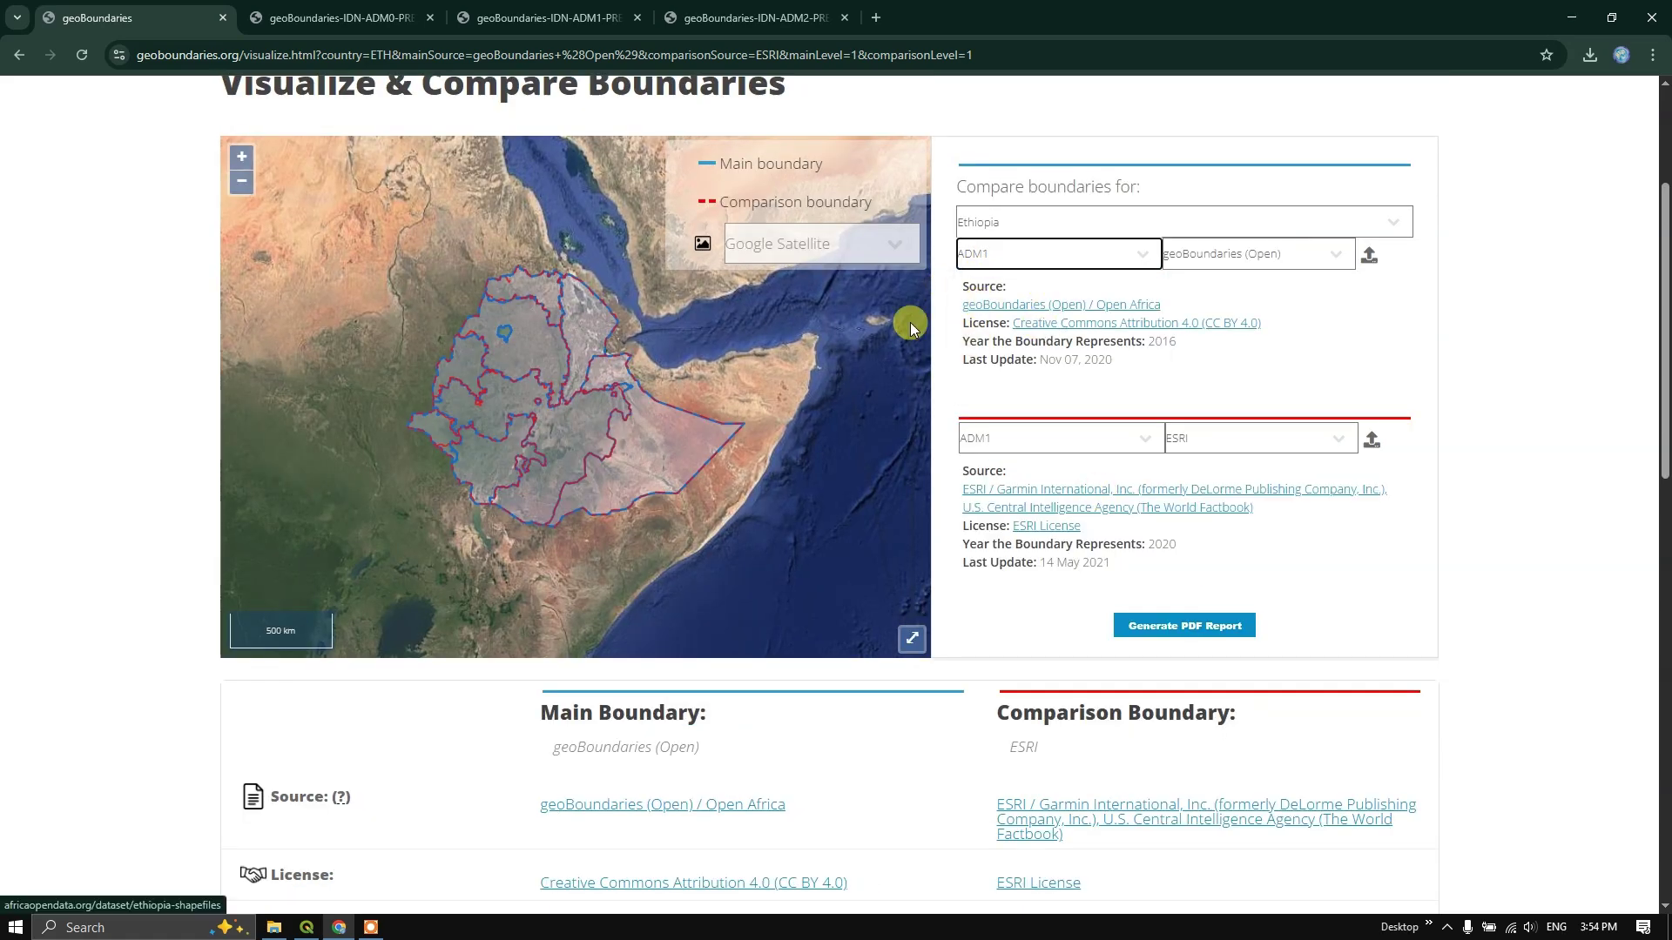
{"action": "scroll", "coordinate": [485, 395], "scroll_direction": "up", "scroll_amount": 1}
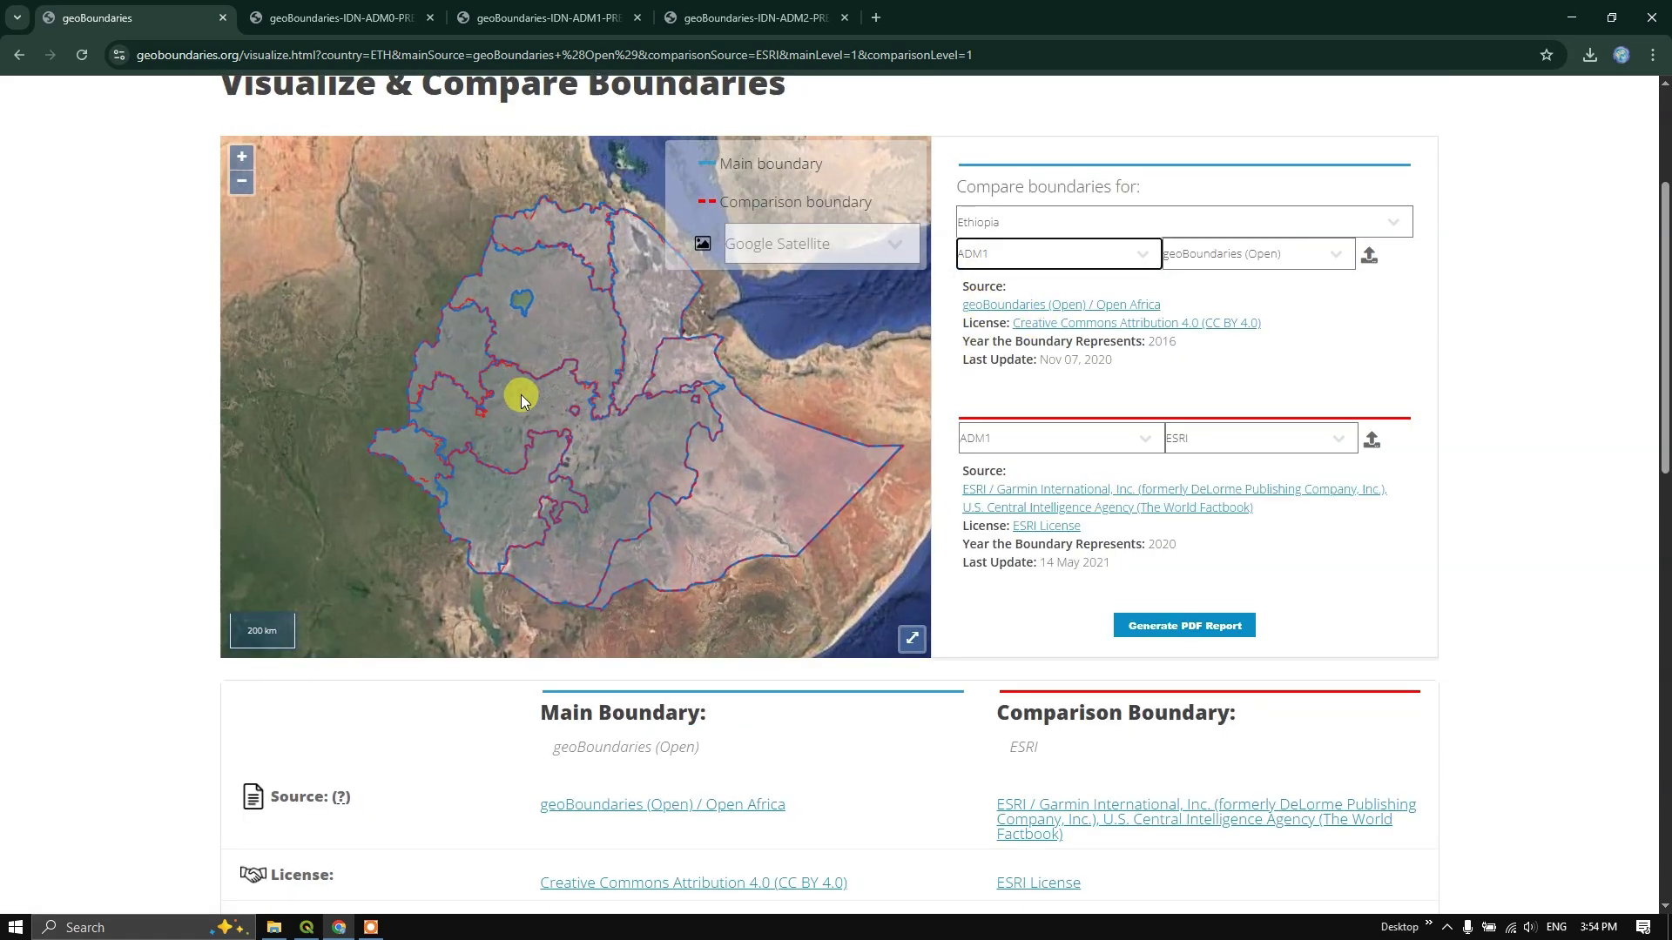
{"action": "scroll", "coordinate": [499, 404], "scroll_direction": "up", "scroll_amount": 1}
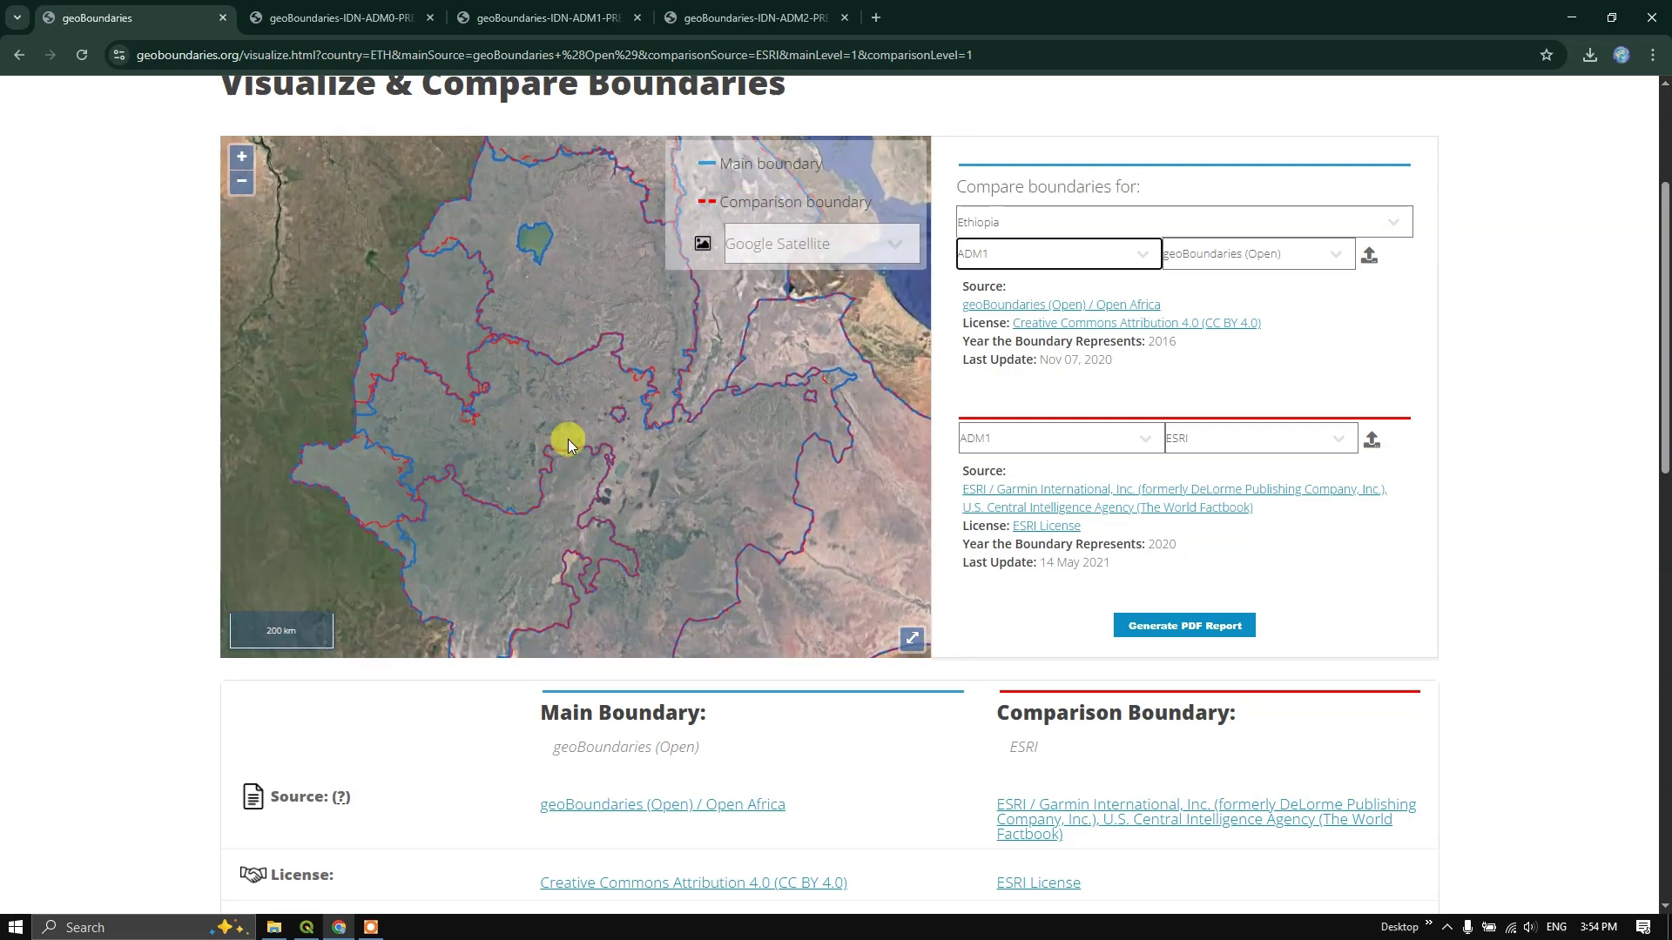
Step: Examine the table comparing geoBoundaries (Open) and ESRI at ADM1, highlighting the represented years and the line resolutions of both sources
{"action": "scroll", "coordinate": [645, 470], "scroll_direction": "down", "scroll_amount": 1}
{"action": "scroll", "coordinate": [740, 744], "scroll_direction": "down", "scroll_amount": 4}
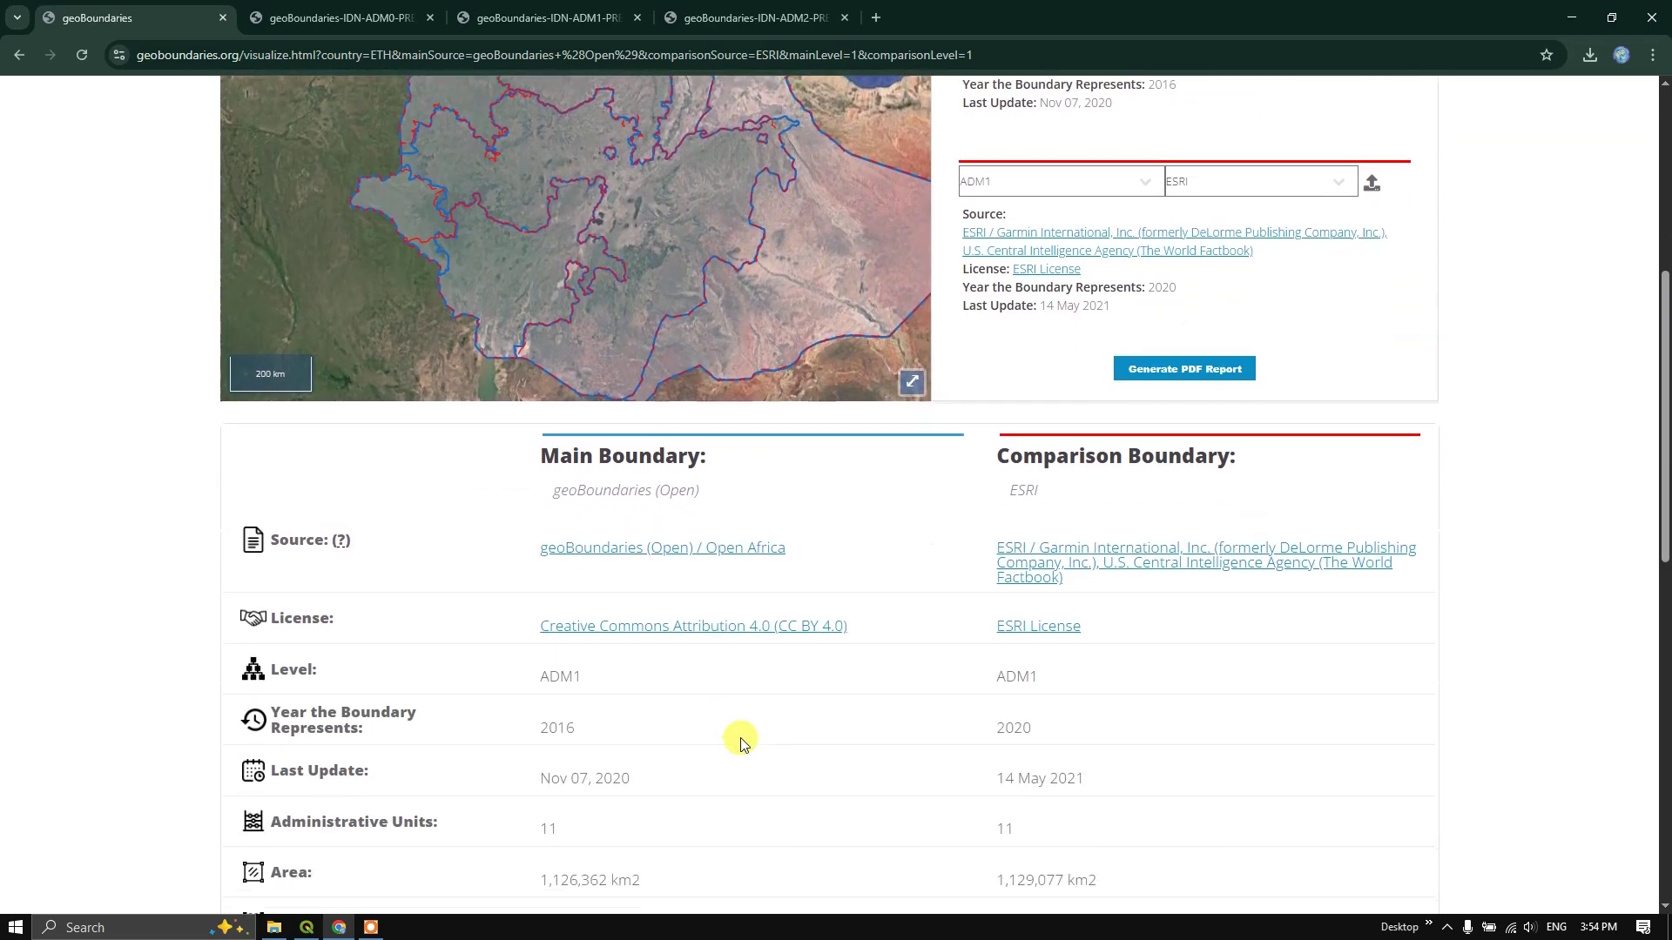
{"action": "scroll", "coordinate": [828, 659], "scroll_direction": "down", "scroll_amount": 1}
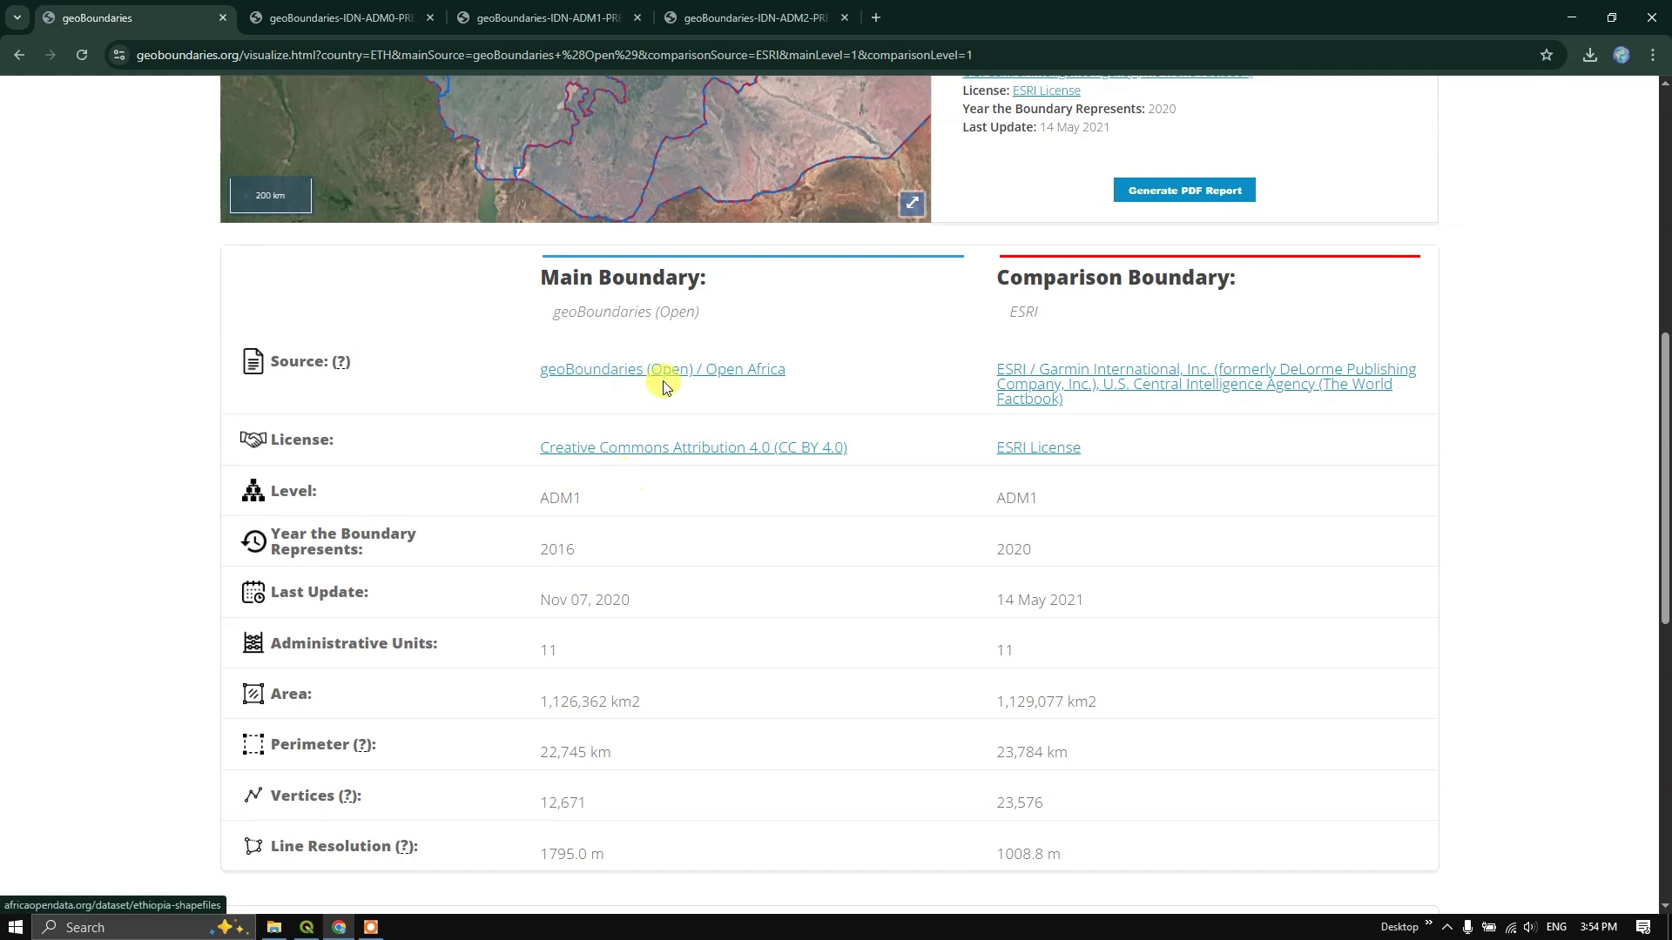
{"action": "scroll", "coordinate": [766, 374], "scroll_direction": "down", "scroll_amount": 1}
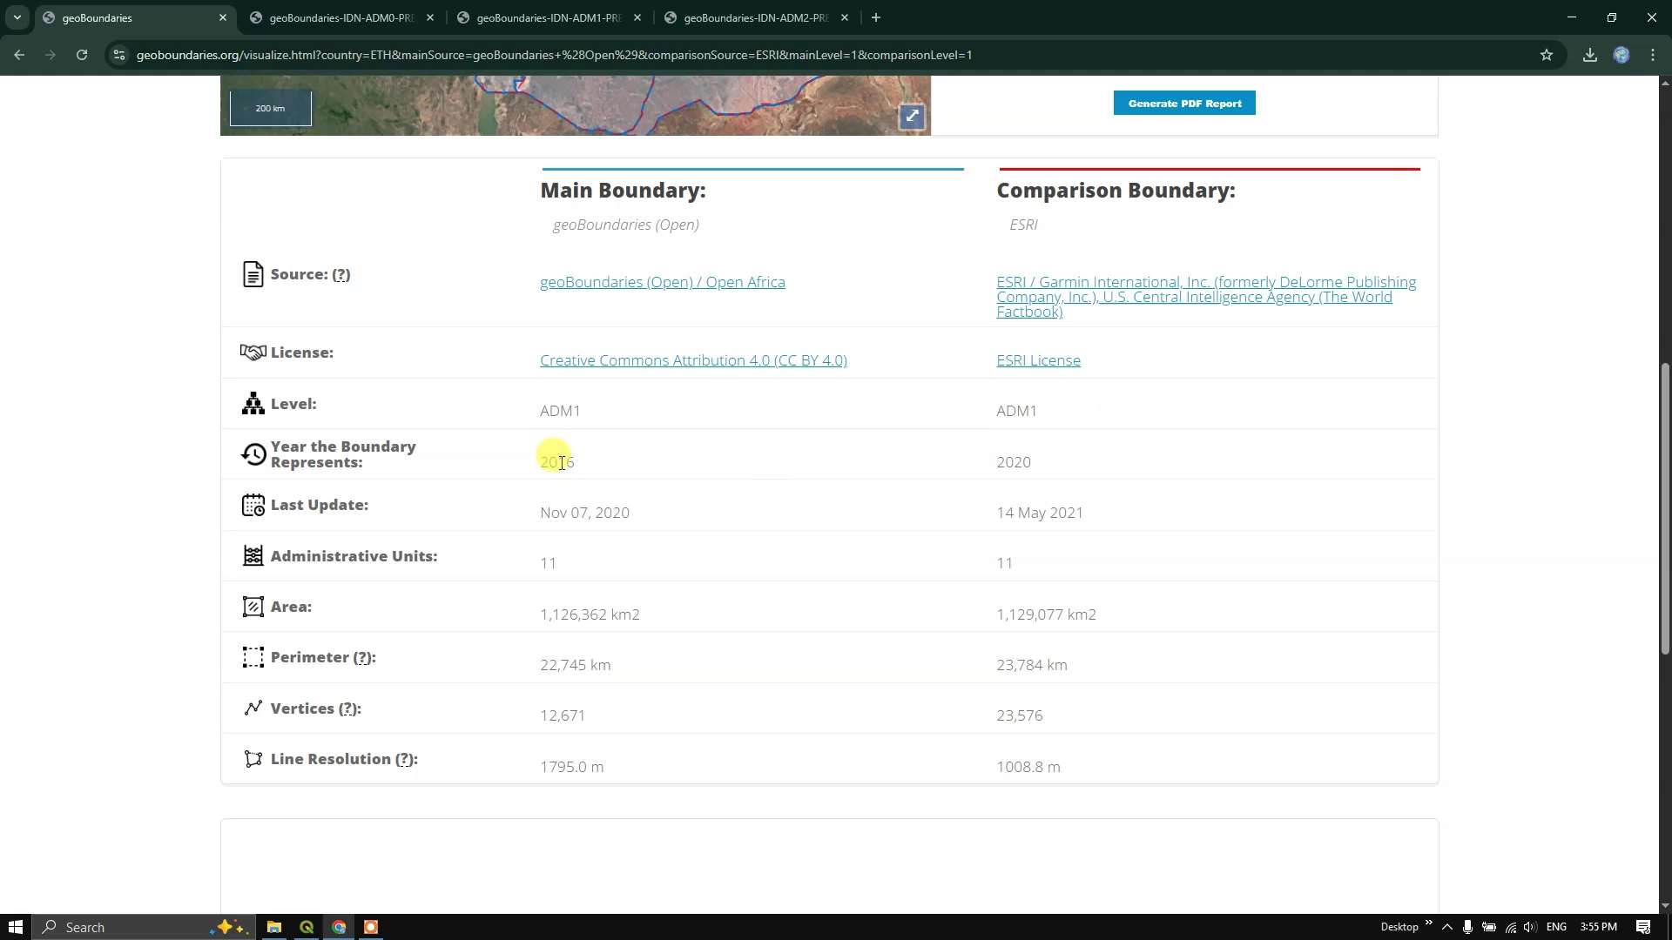
{"action": "left_click_drag", "start_coordinate": [551, 462], "coordinate": [1164, 471]}
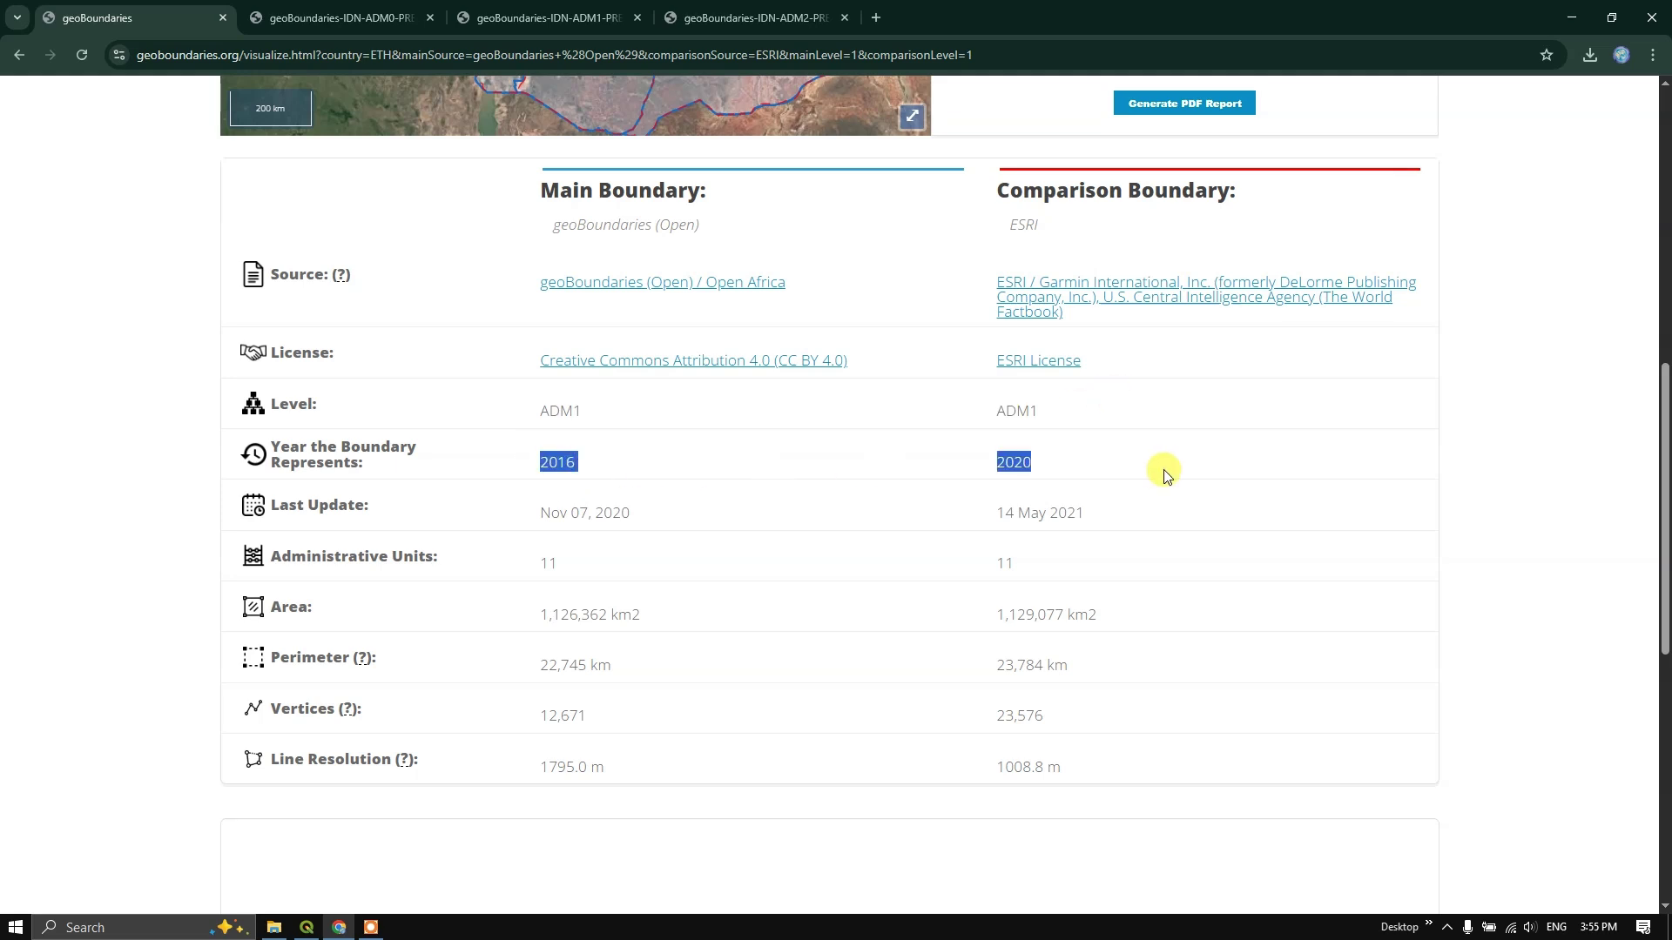
{"action": "left_click", "coordinate": [690, 523]}
{"action": "scroll", "coordinate": [644, 560], "scroll_direction": "down", "scroll_amount": 2}
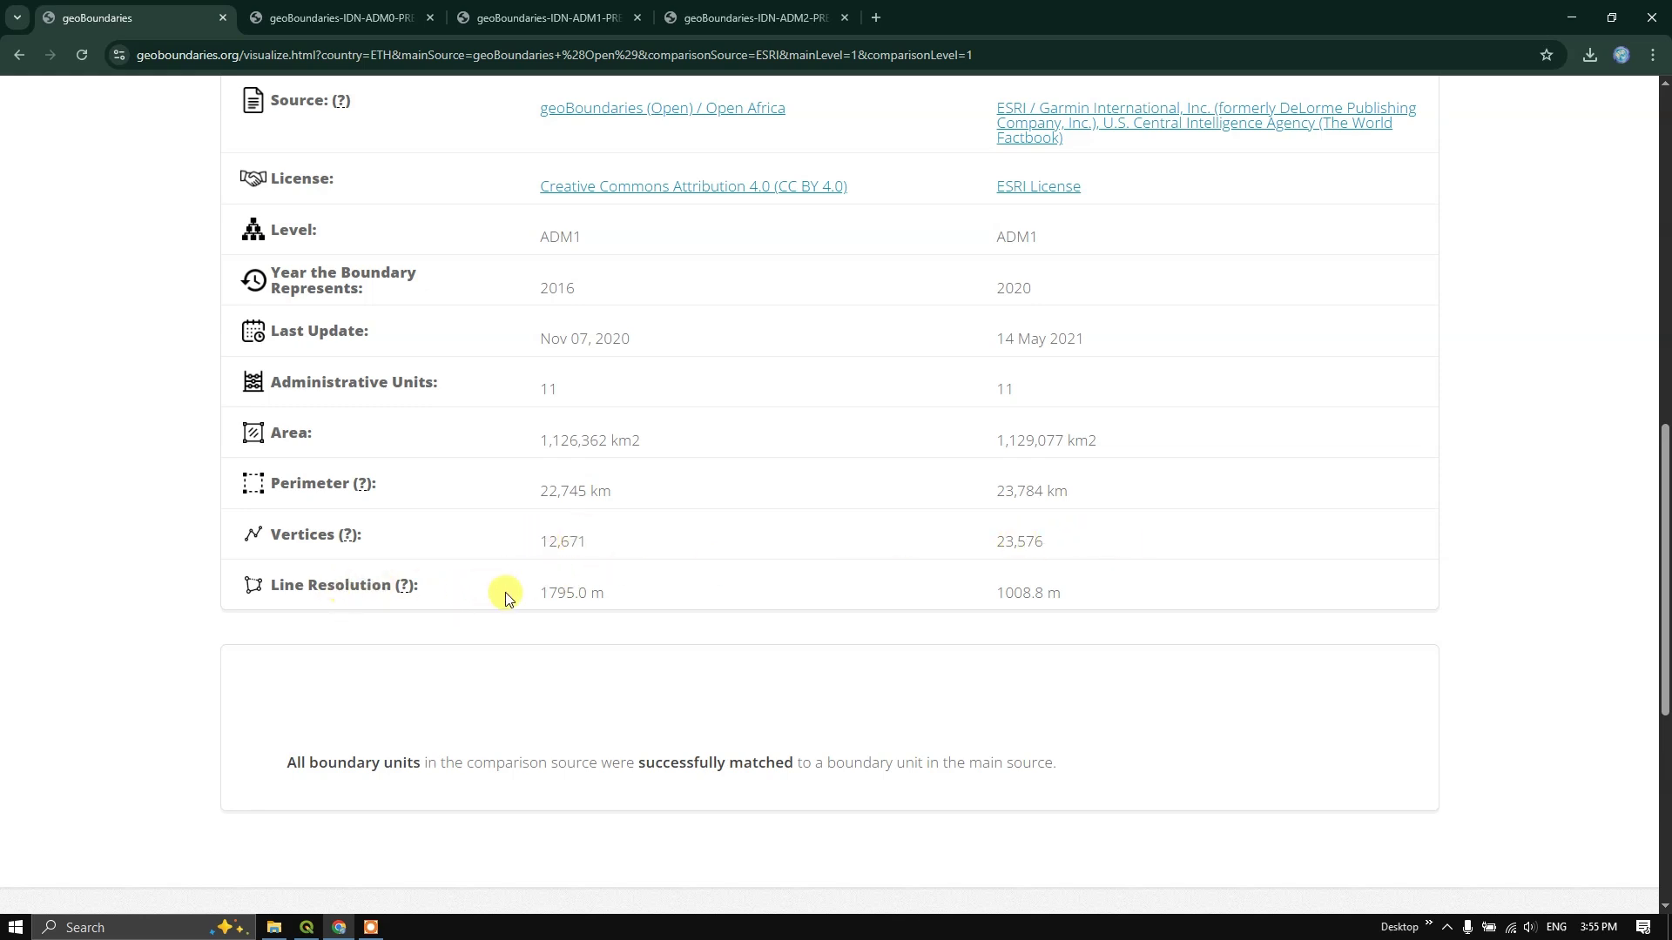
{"action": "left_click_drag", "start_coordinate": [543, 592], "coordinate": [1063, 586]}
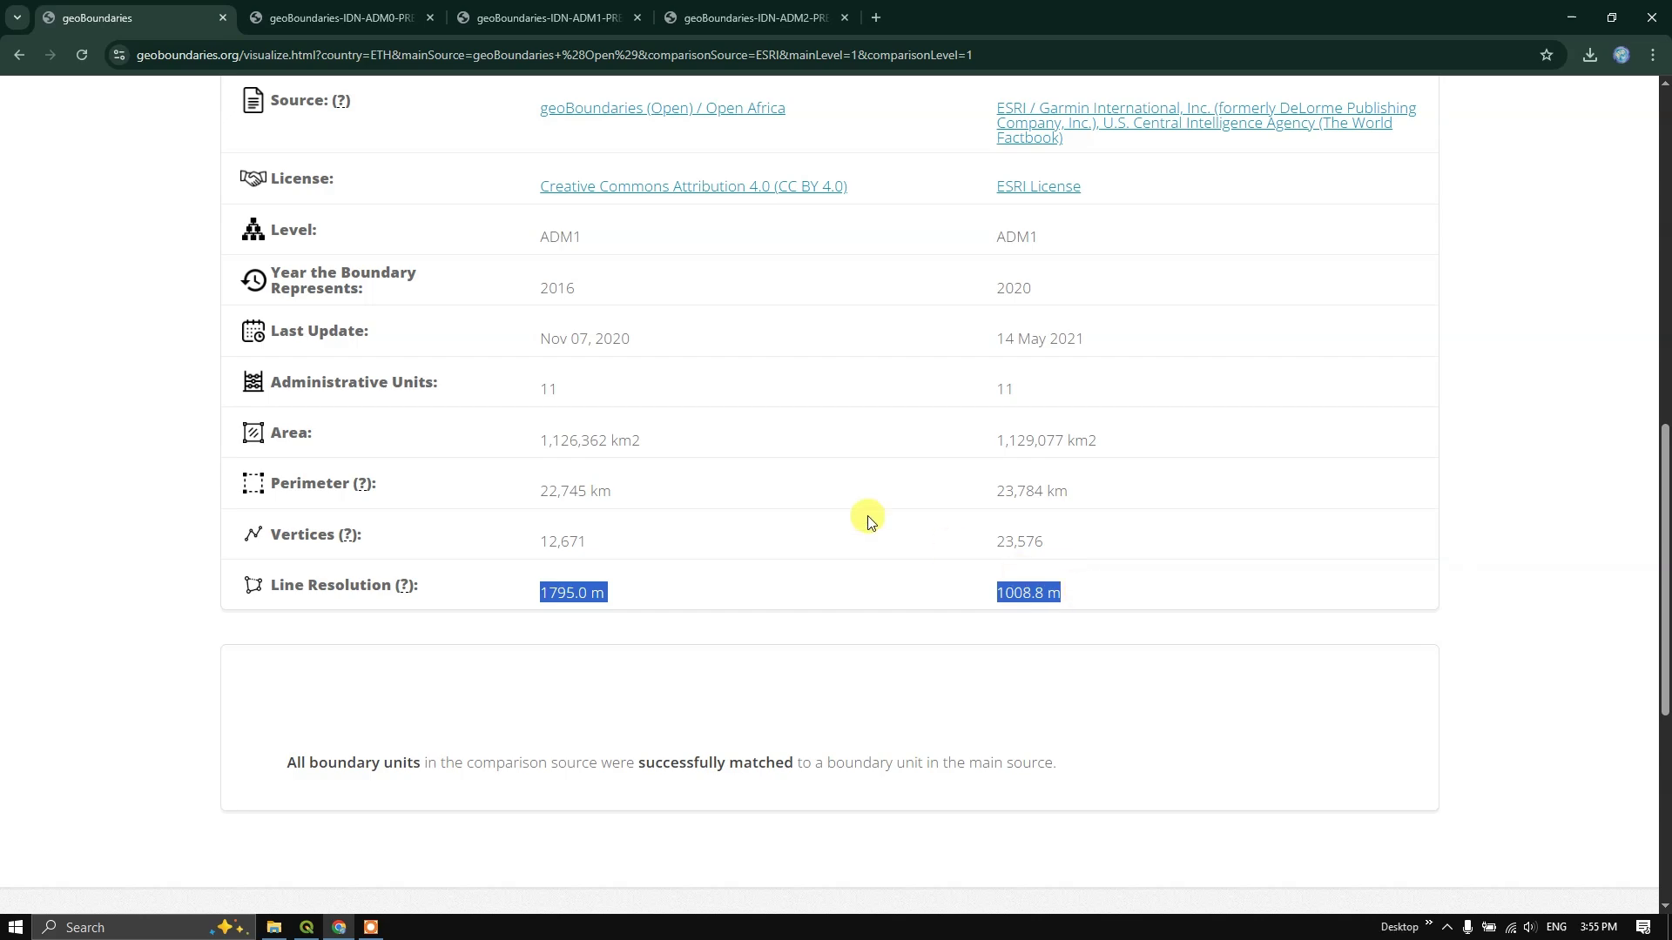
{"action": "scroll", "coordinate": [866, 515], "scroll_direction": "up", "scroll_amount": 3}
{"action": "scroll", "coordinate": [810, 497], "scroll_direction": "down", "scroll_amount": 2}
{"action": "scroll", "coordinate": [811, 498], "scroll_direction": "up", "scroll_amount": 7}
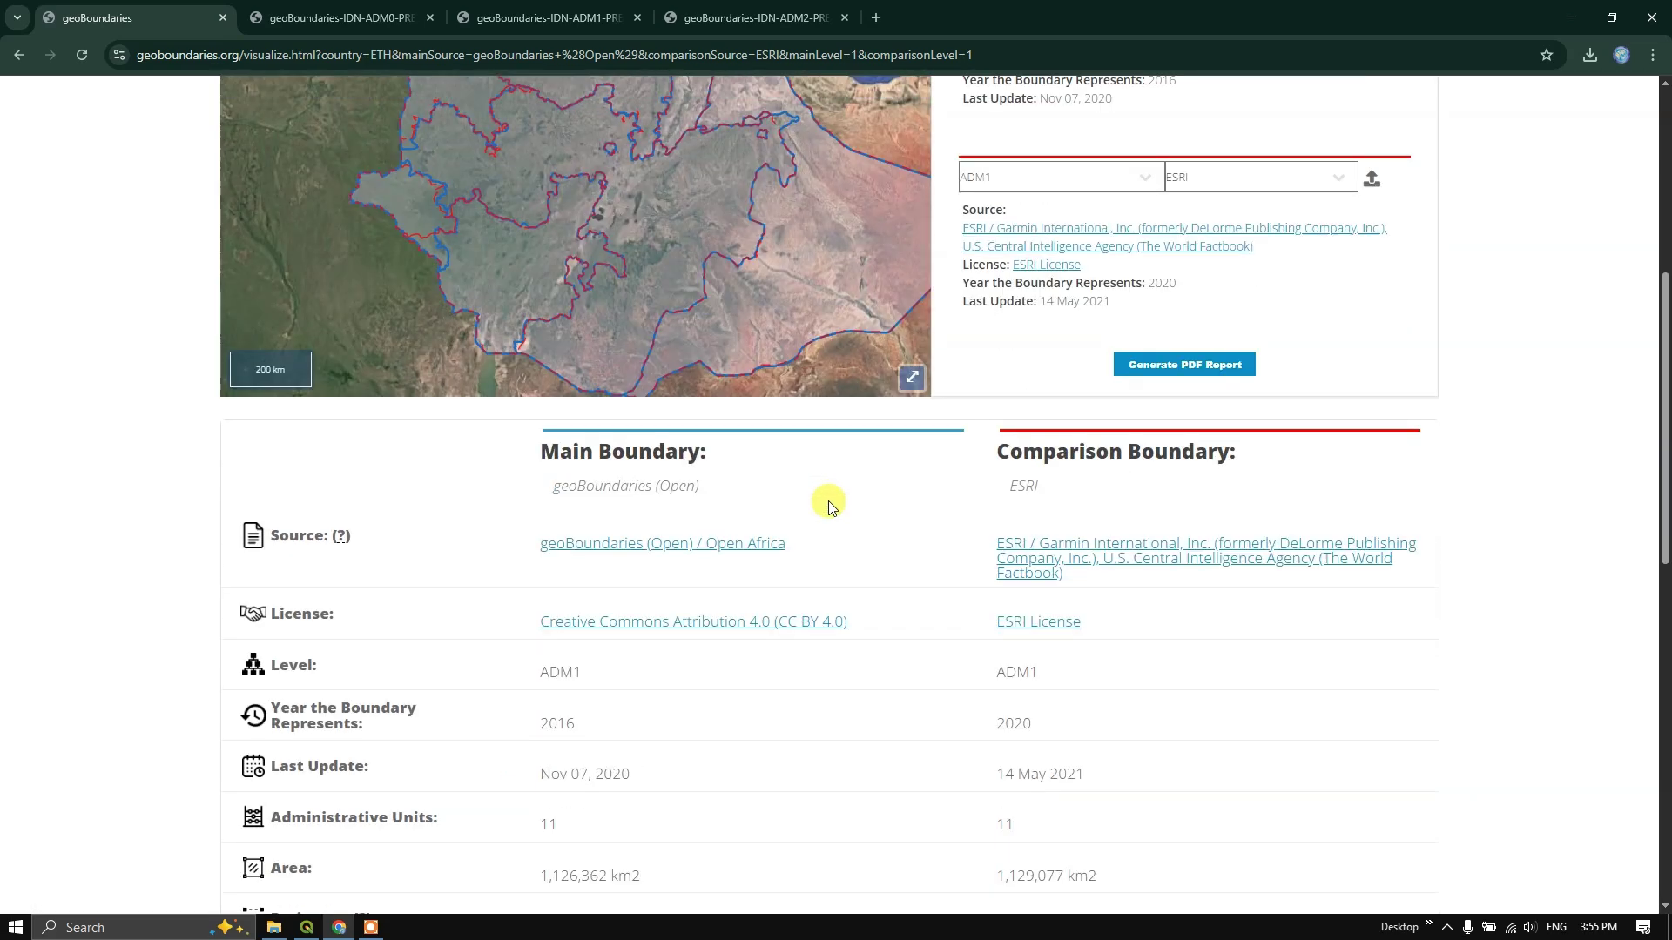
{"action": "scroll", "coordinate": [870, 582], "scroll_direction": "down", "scroll_amount": 2}
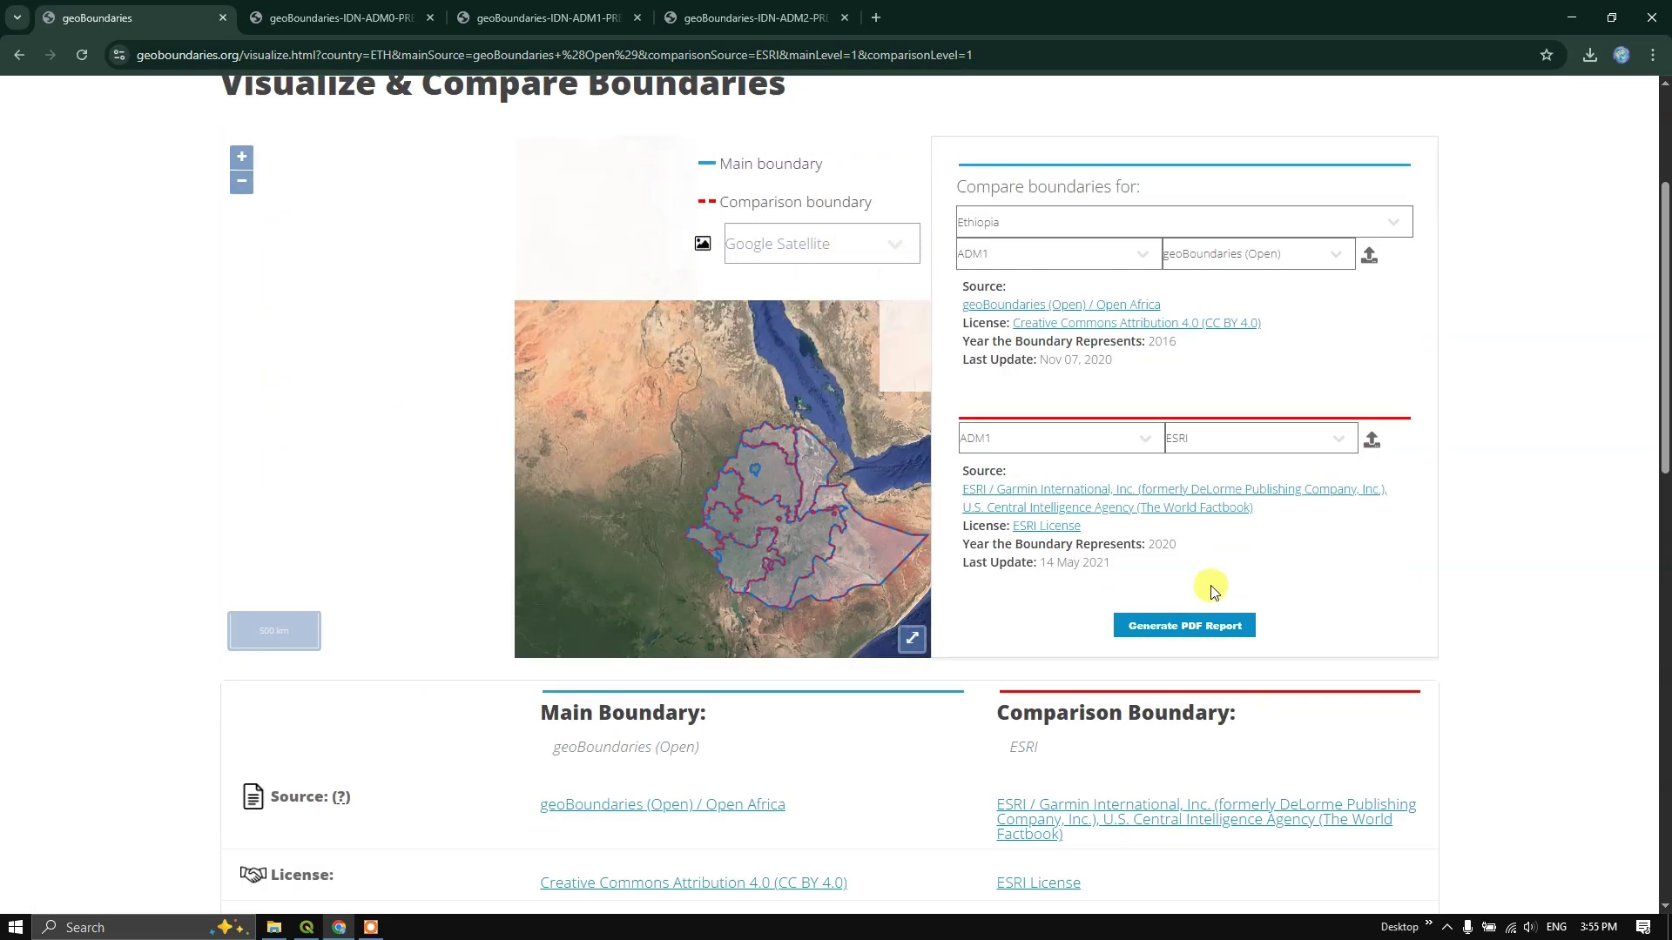
{"action": "scroll", "coordinate": [1210, 579], "scroll_direction": "down", "scroll_amount": 6}
{"action": "scroll", "coordinate": [1217, 567], "scroll_direction": "up", "scroll_amount": 6}
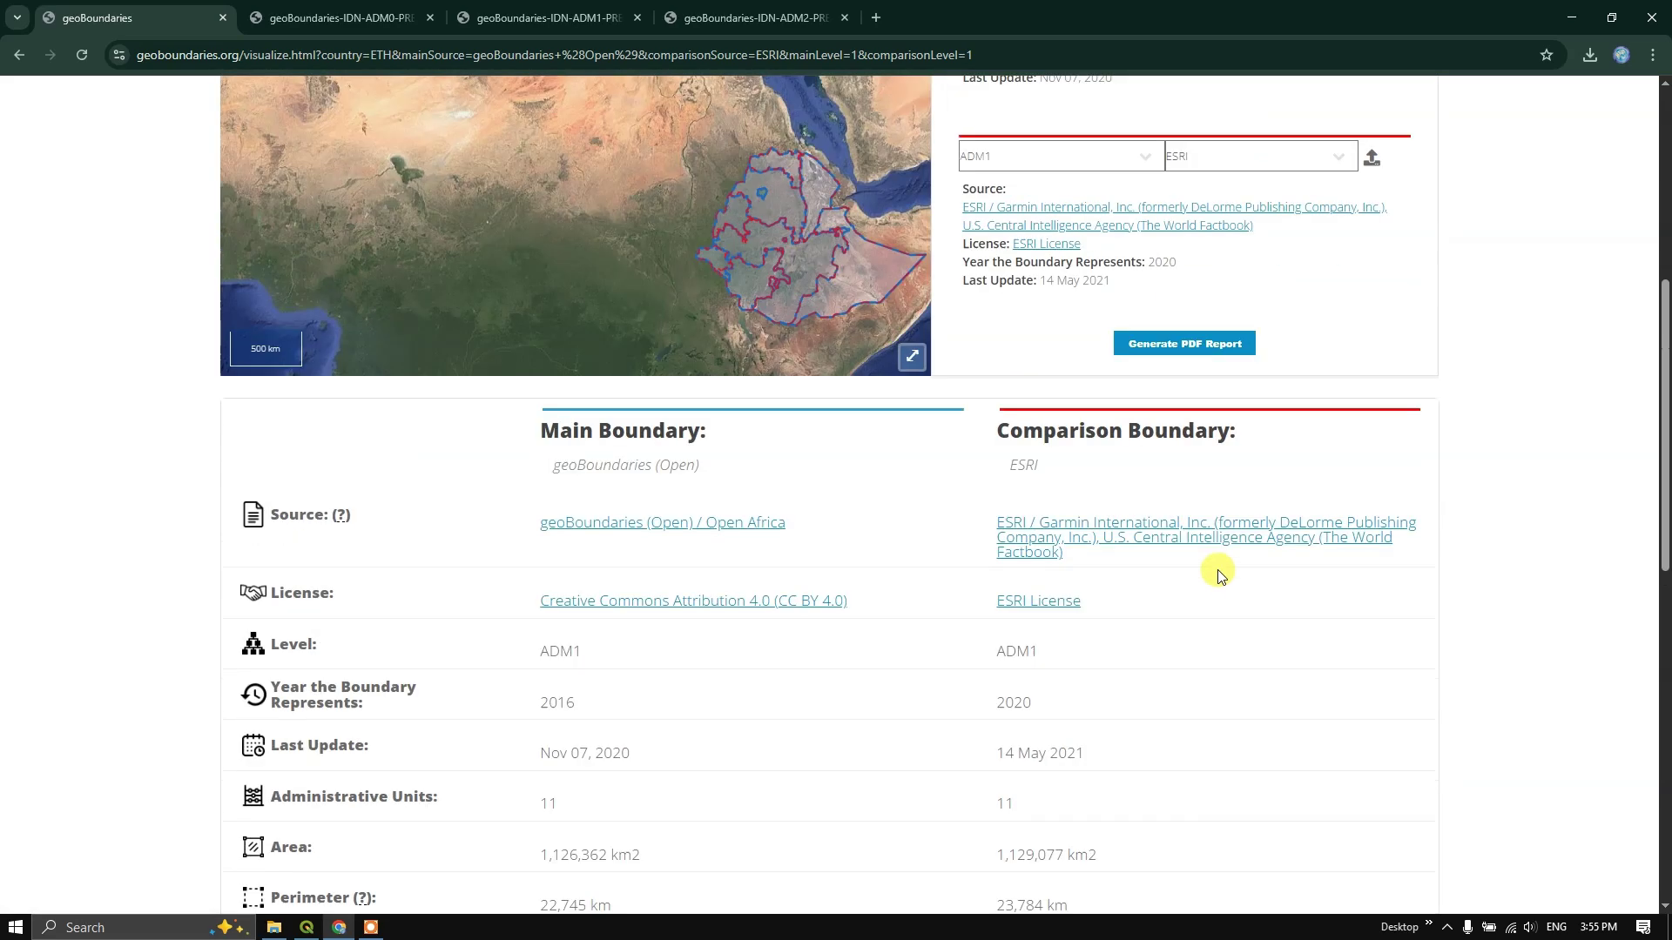
Step: Change the comparison boundary's source to OSM-Boundaries and review its details against geoBoundaries (Open)
{"action": "left_click", "coordinate": [1241, 440]}
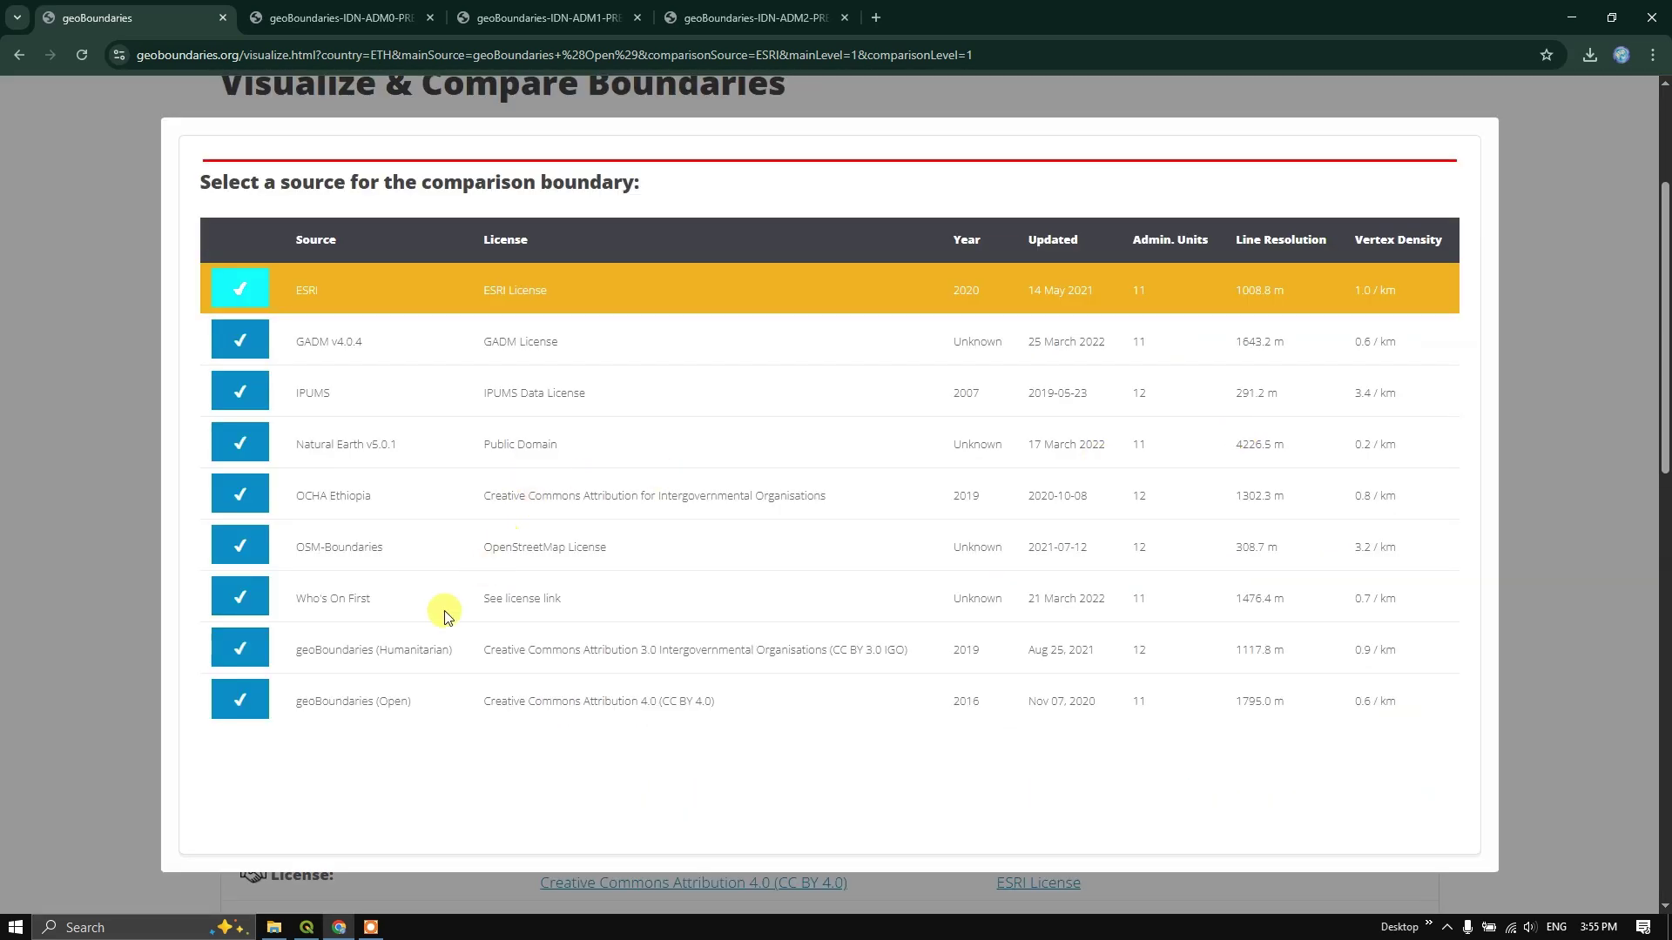
{"action": "left_click", "coordinate": [236, 545]}
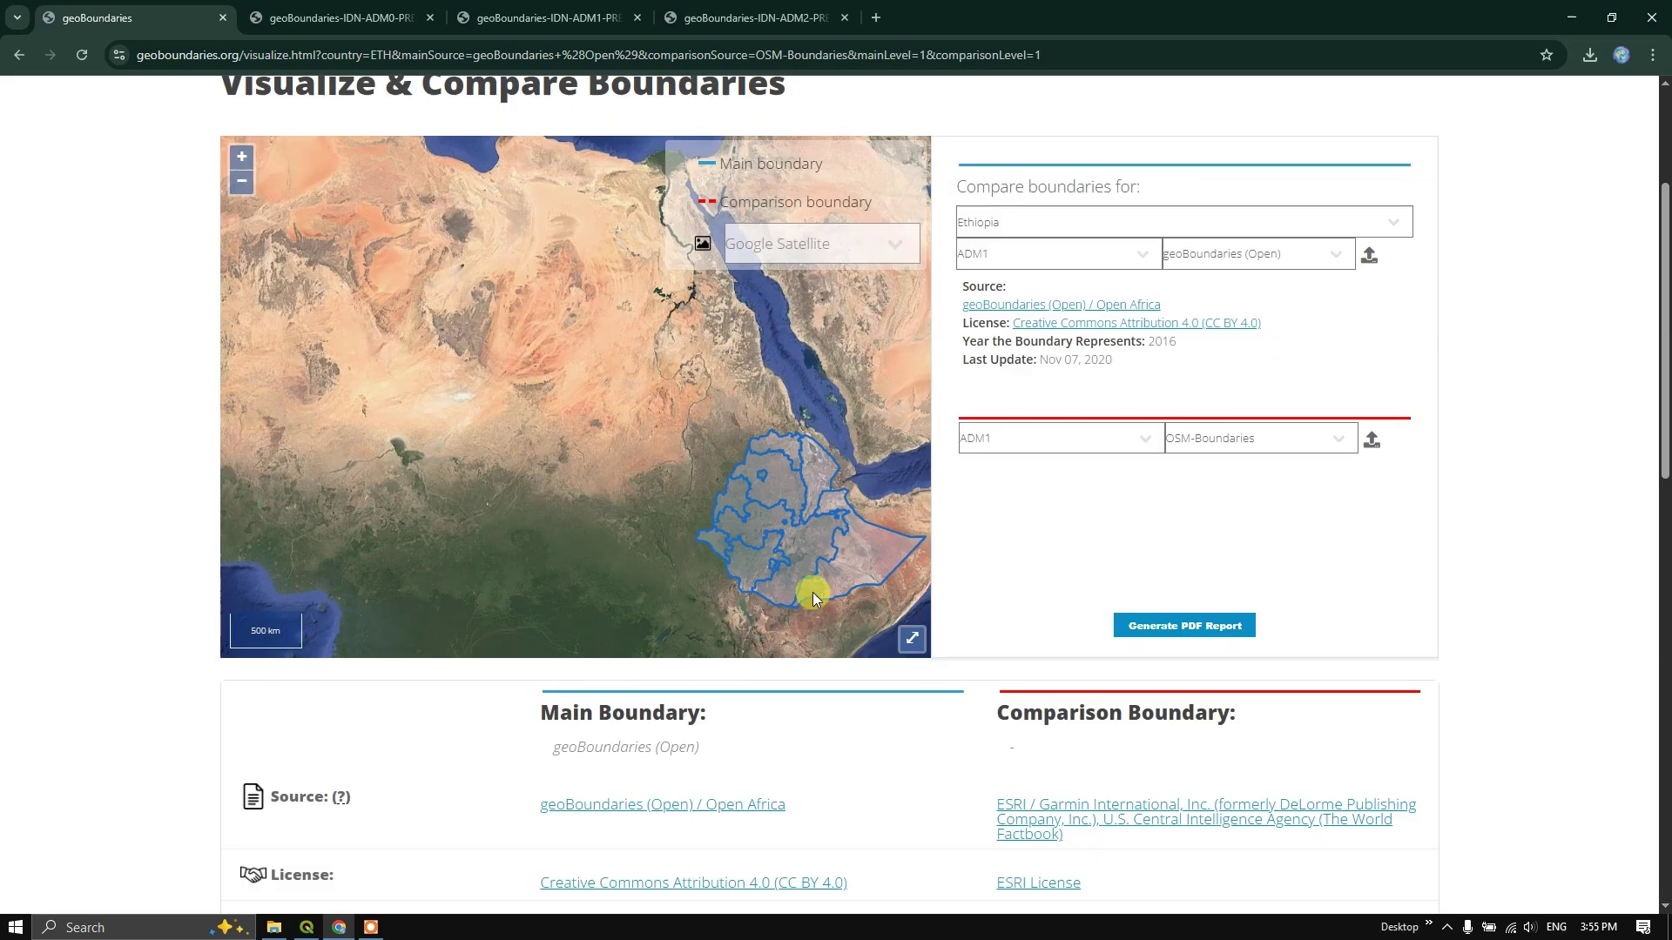
{"action": "scroll", "coordinate": [1132, 575], "scroll_direction": "down", "scroll_amount": 6}
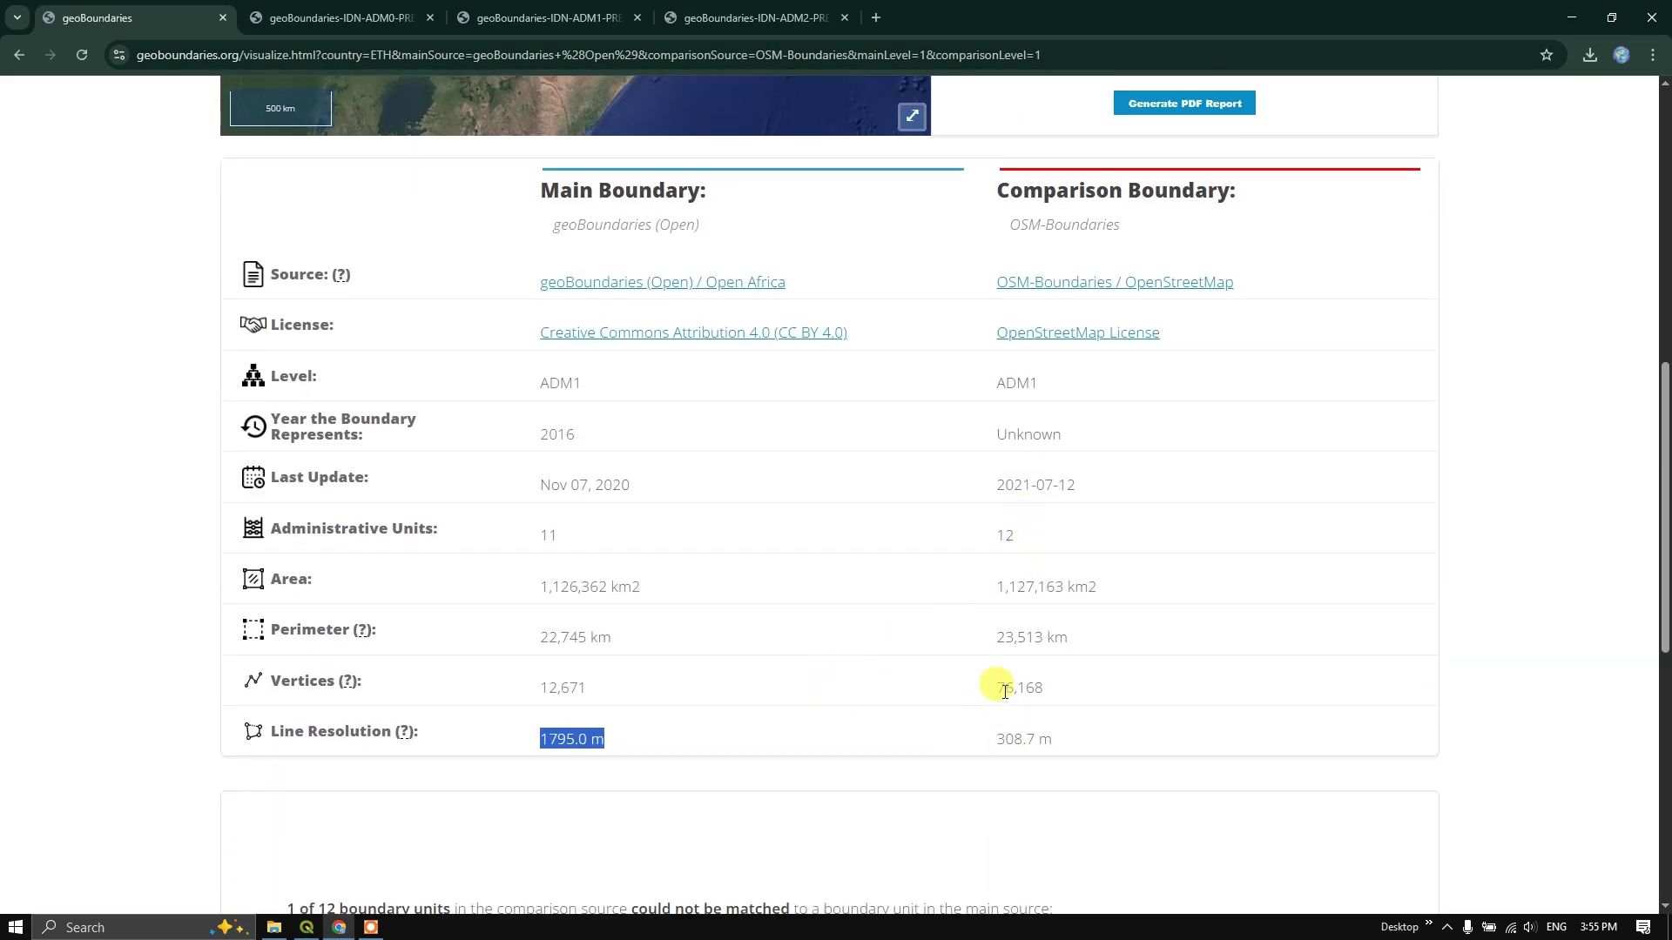
{"action": "scroll", "coordinate": [1024, 741], "scroll_direction": "up", "scroll_amount": 2}
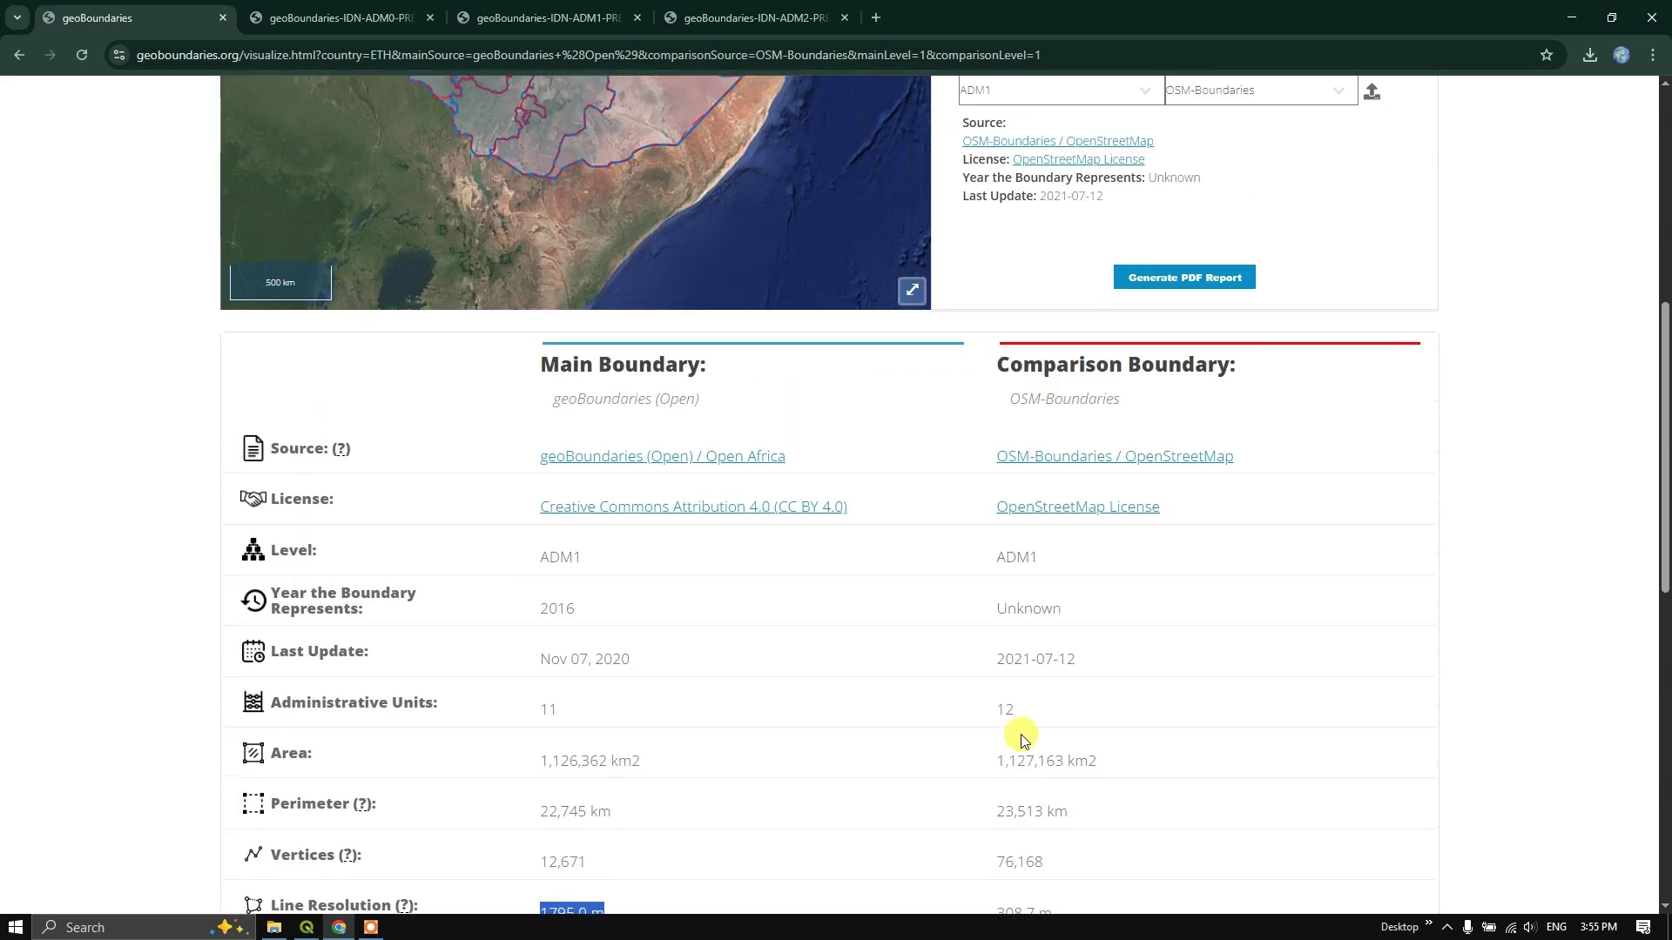
{"action": "scroll", "coordinate": [1024, 738], "scroll_direction": "down", "scroll_amount": 1}
{"action": "scroll", "coordinate": [1024, 738], "scroll_direction": "up", "scroll_amount": 6}
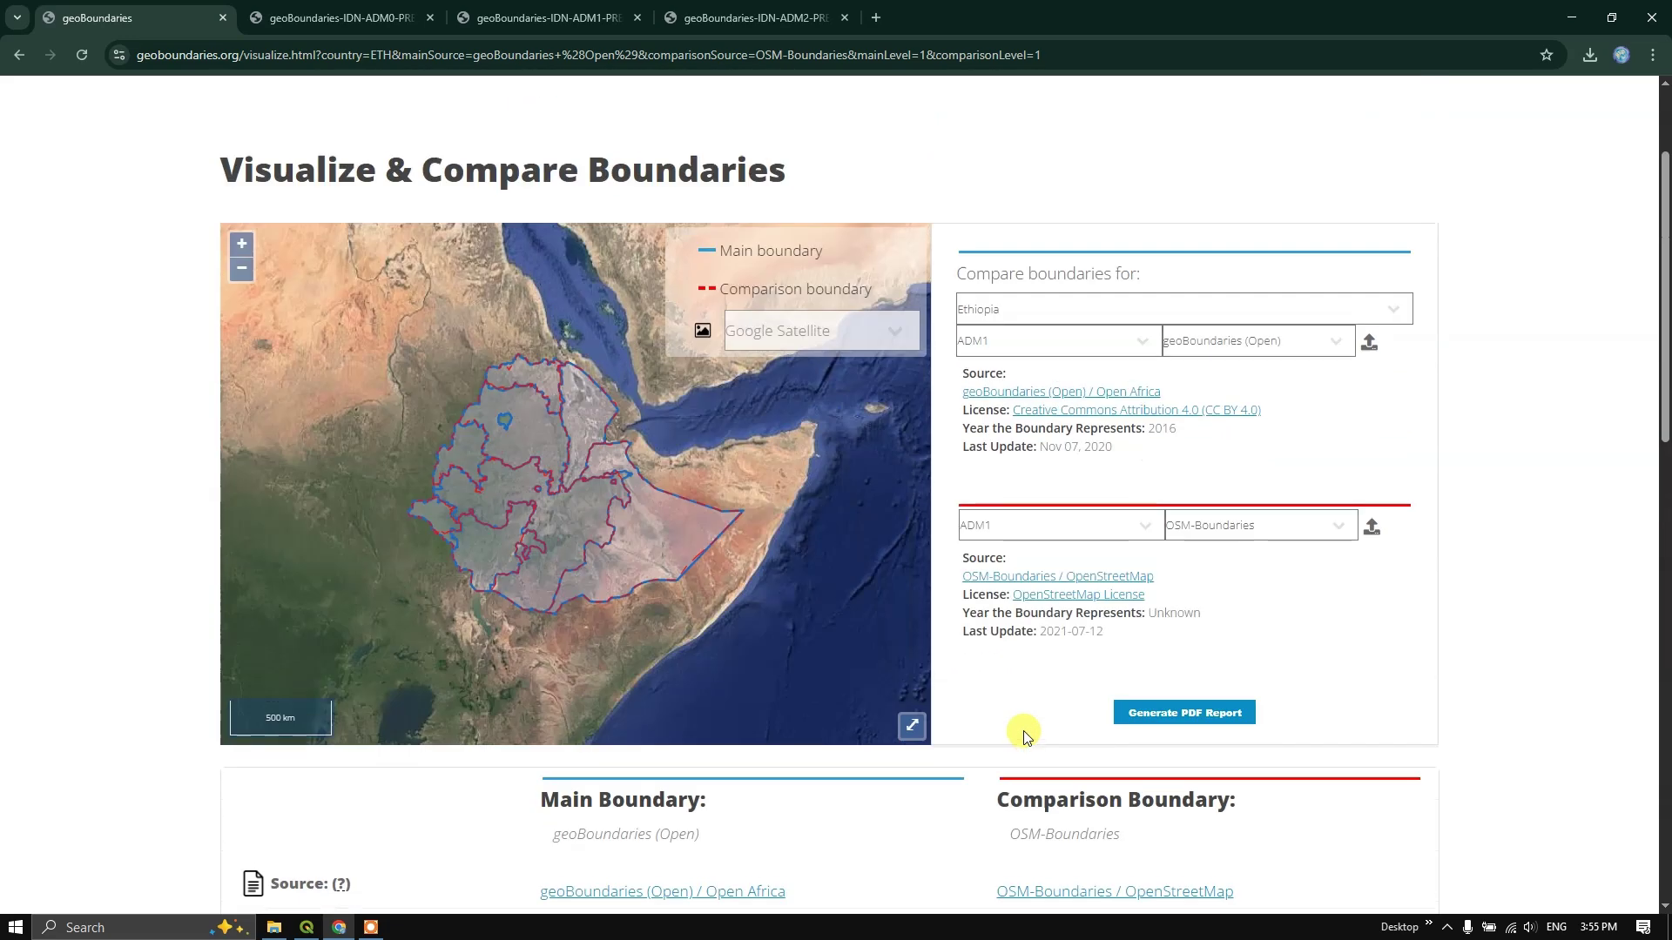